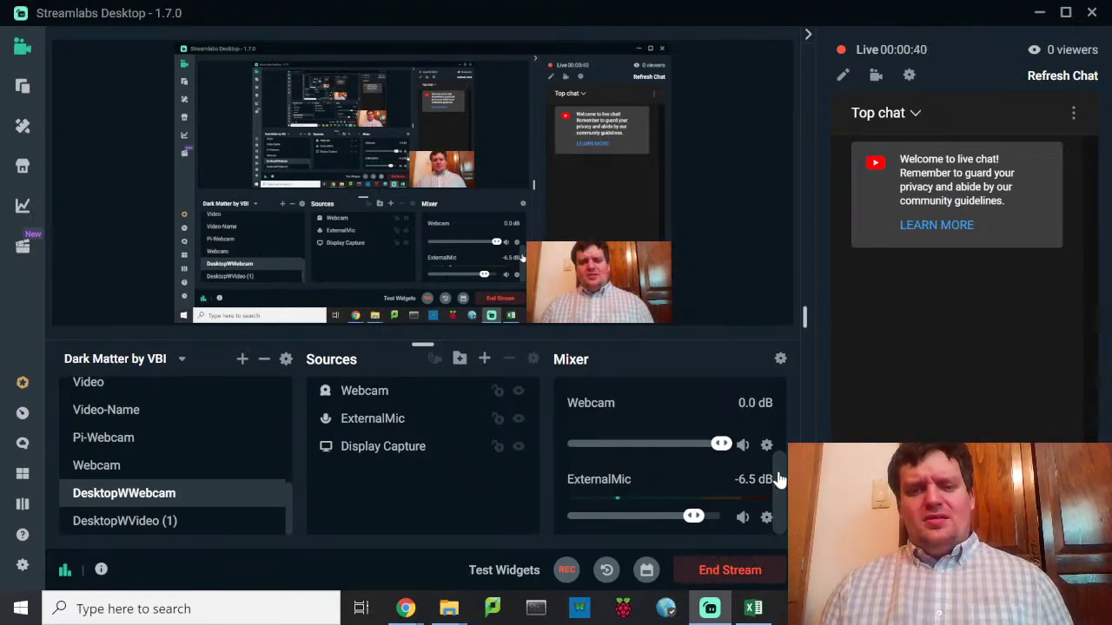
Step: Switch to the blank Excel workbook and enter the title "Power and Energy Calculations" in B2
left_click(753, 608)
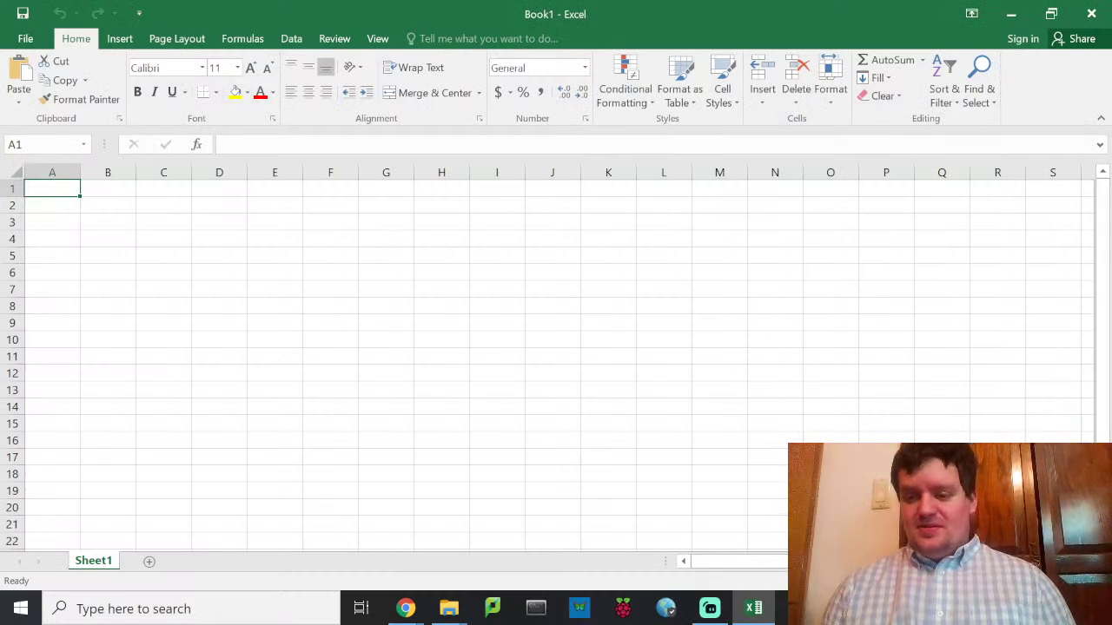
scroll(547, 358, "up", 2)
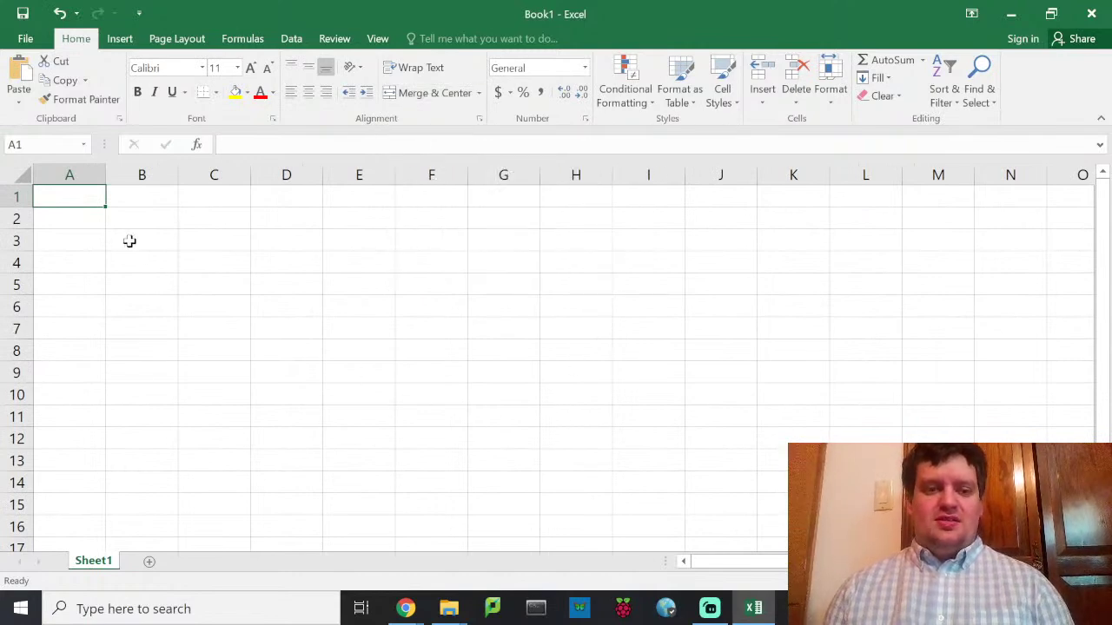
left_click(149, 223)
type("Power")
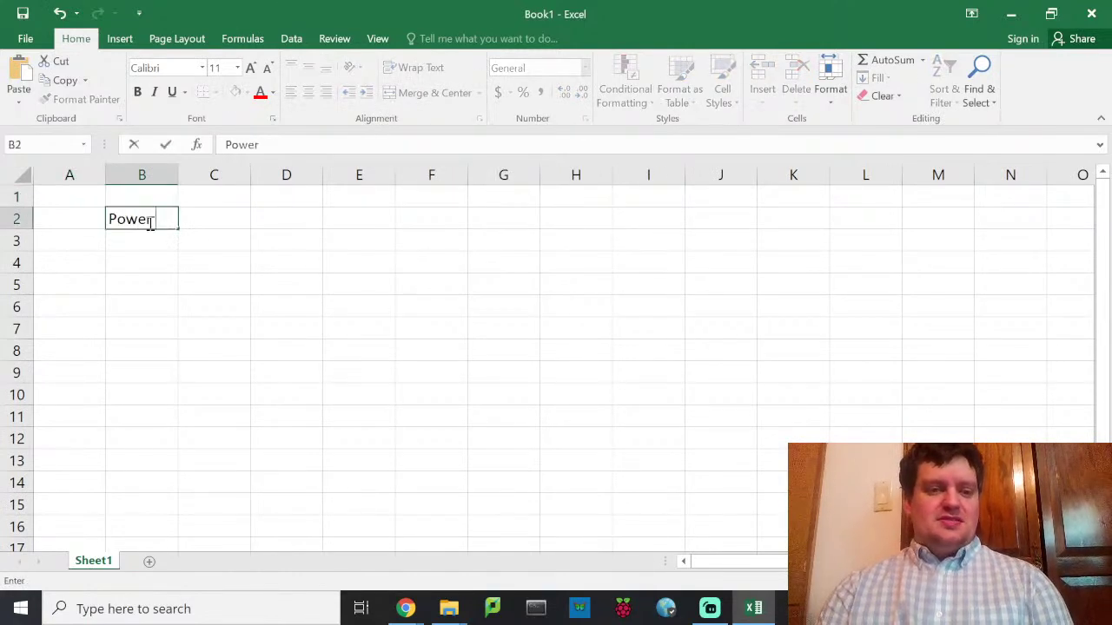
type(" and Energy Calculation")
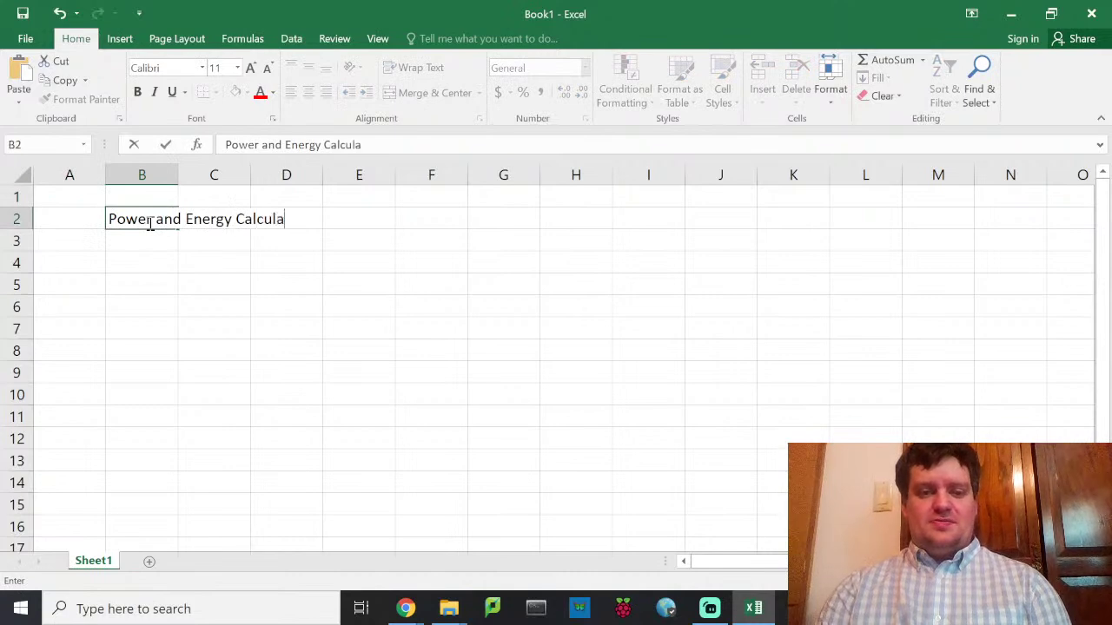
key("Return")
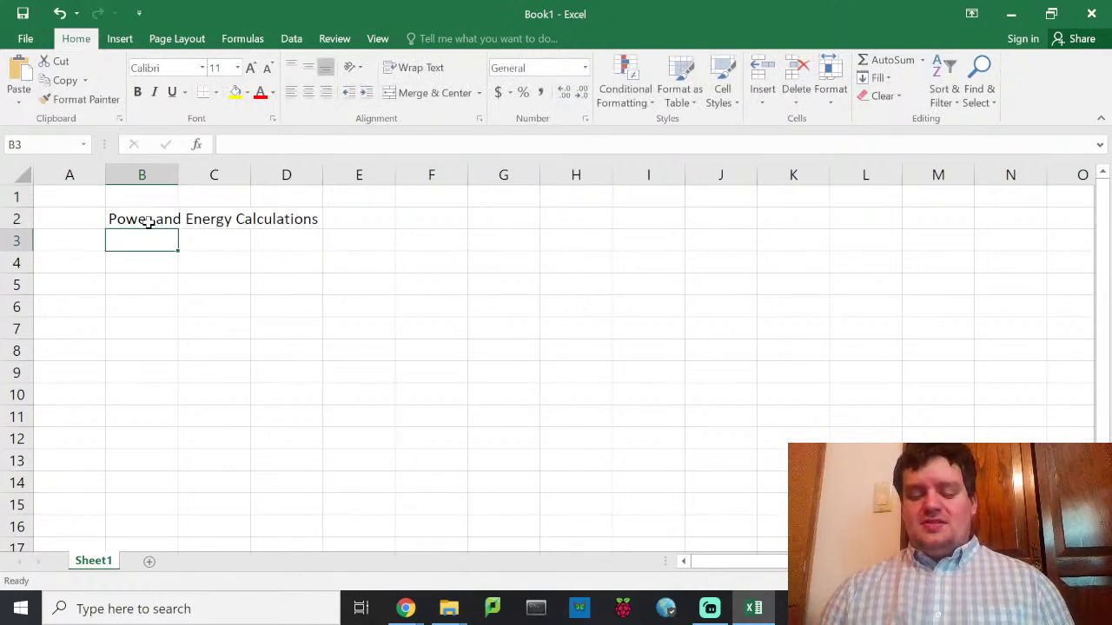
Step: Enter the power equation "P = d/dt (E)" as text in cell B4
key("Return")
type("V")
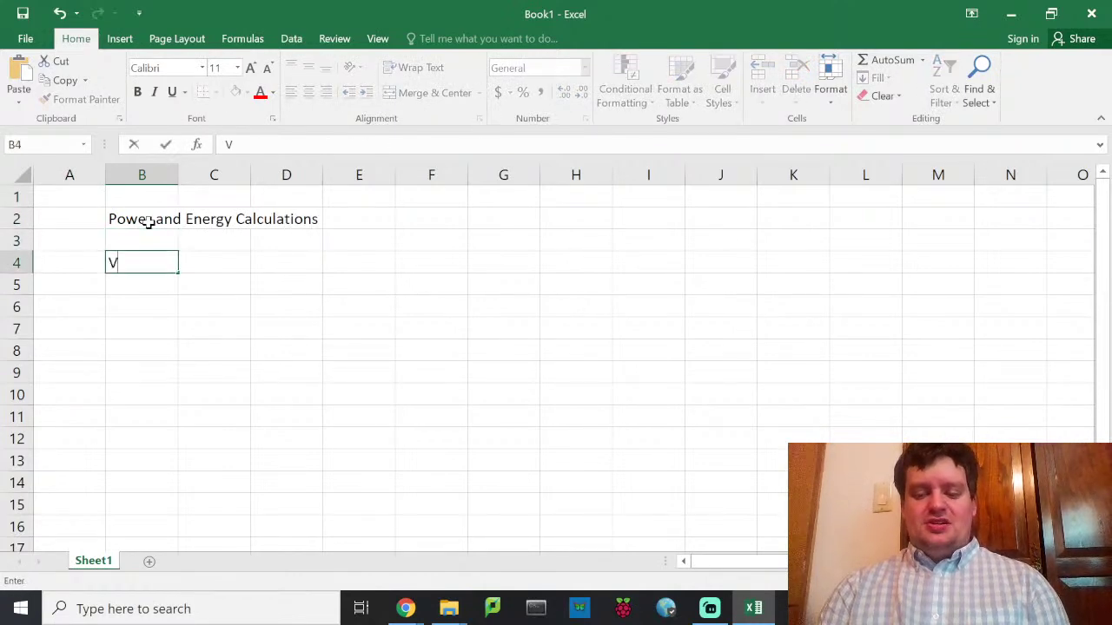
key("BackSpace")
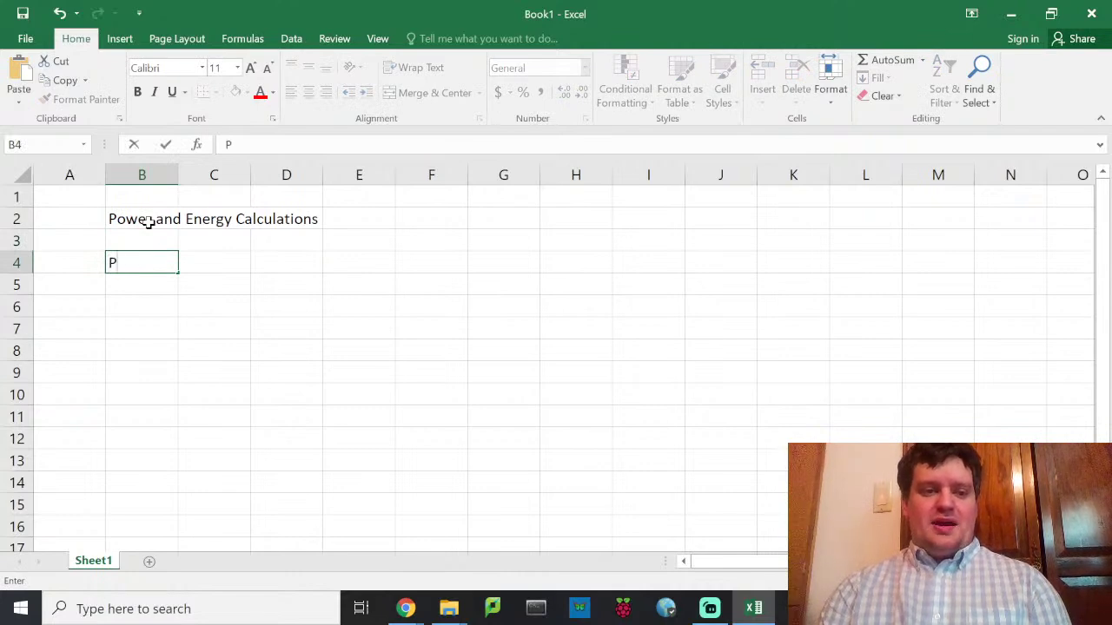
type("P = d/dt (E")
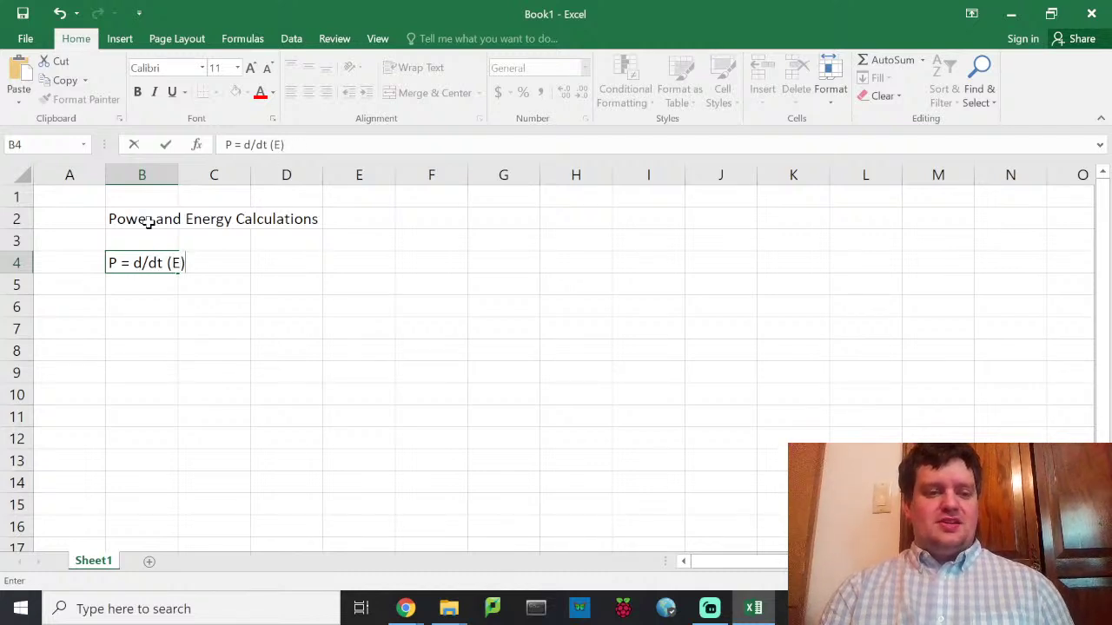
key("Return")
Step: Try to replace the euro sign at the end of the B4 equation with "(E)"
left_click(144, 259)
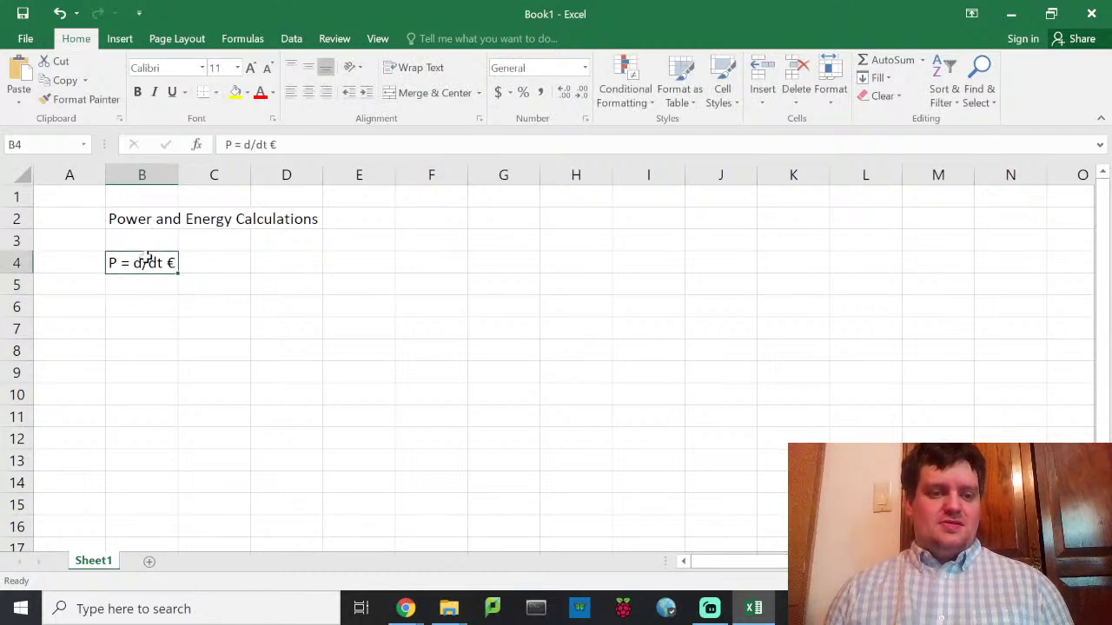
left_click(287, 142)
key("BackSpace")
type("(E")
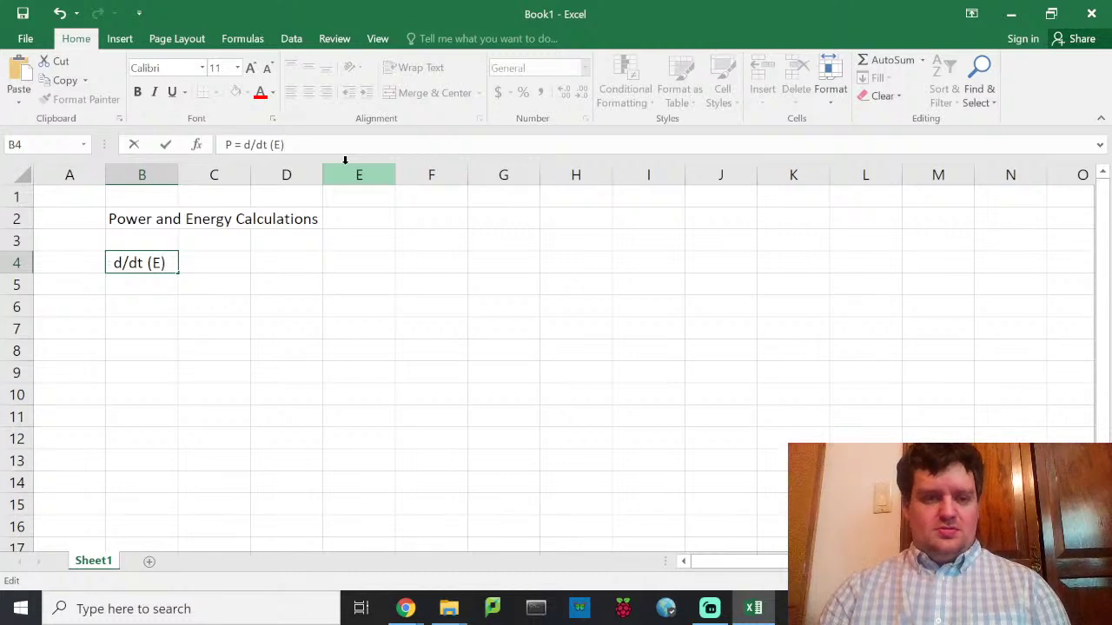
type(")")
key("Return")
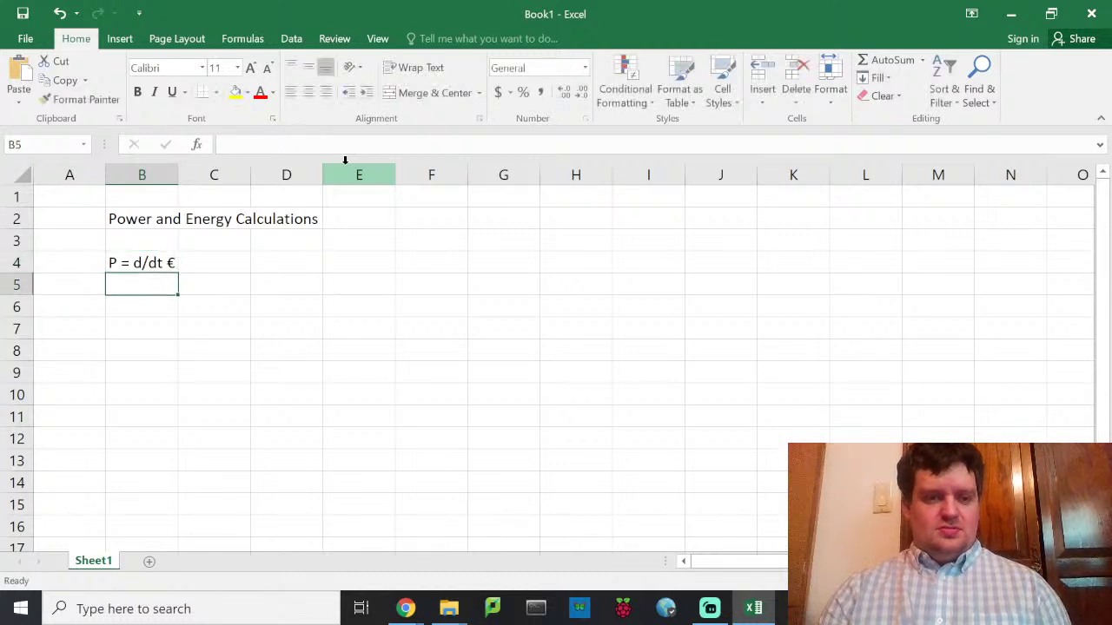
Step: Replace the euro sign in B4 with "[E]" so the equation reads "P = d/dt [E]"
left_click(139, 258)
left_click(299, 148)
key("BackSpace")
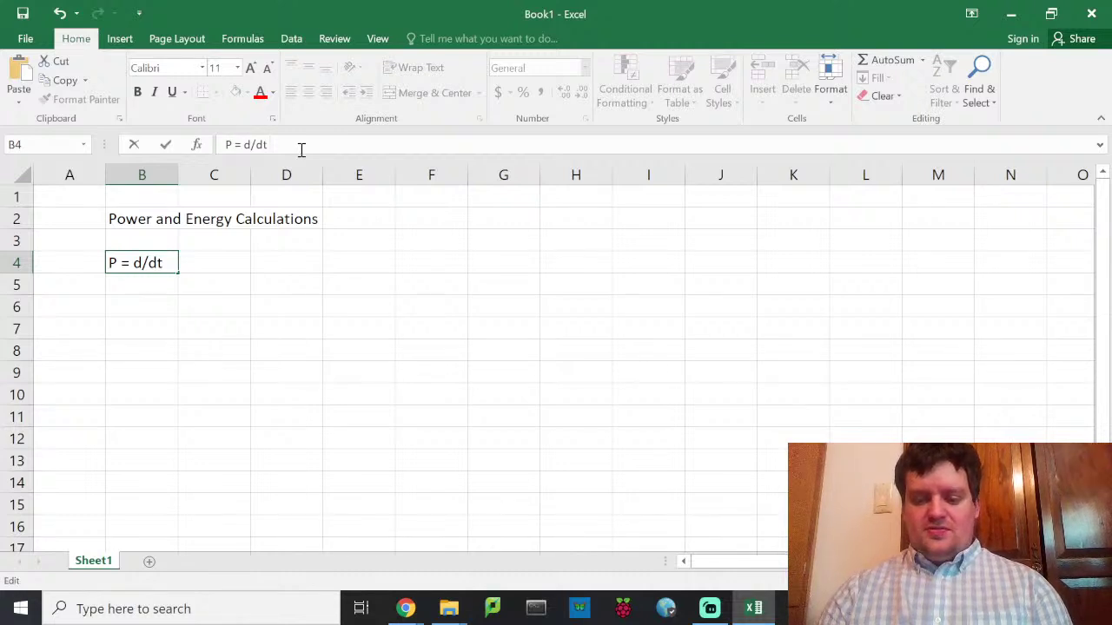
type("[E")
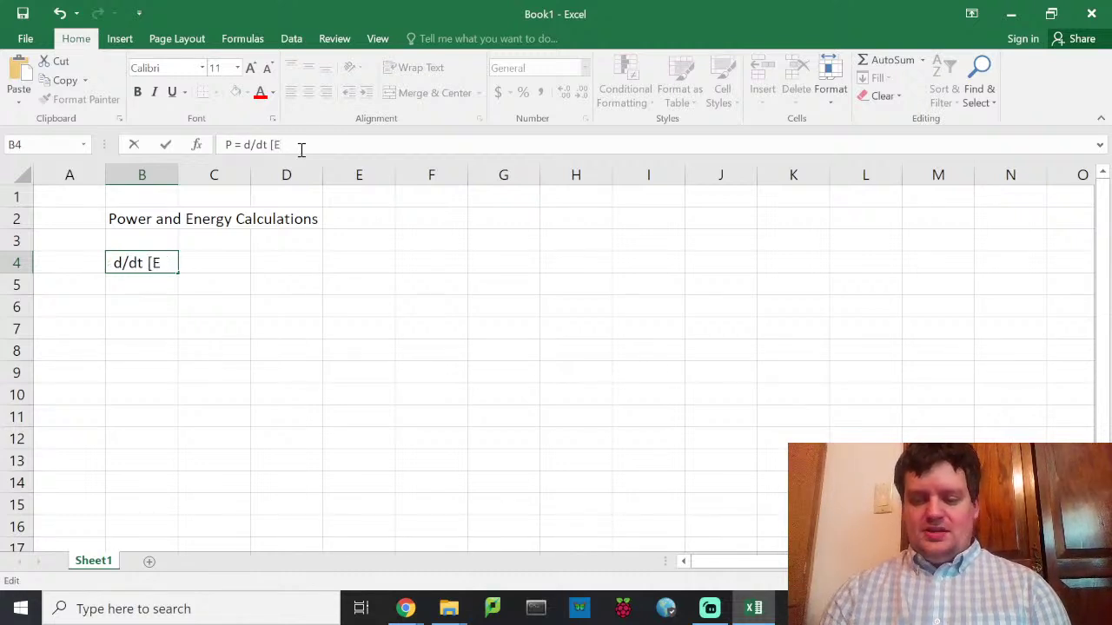
key("Return")
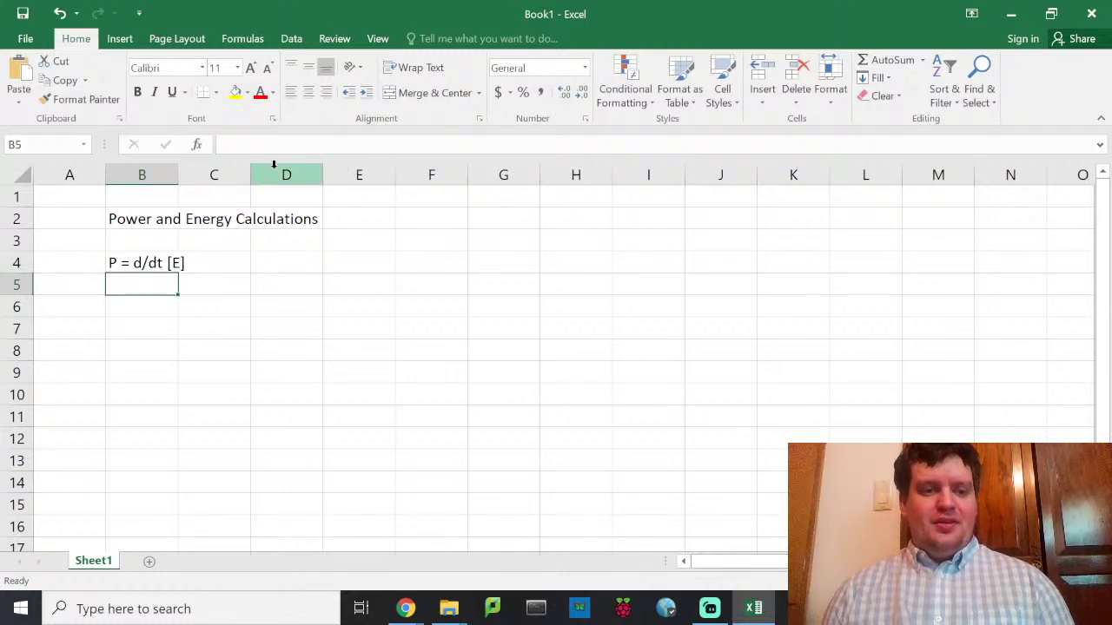
Step: Enter 0 in E4 as the first time value
left_click(159, 301)
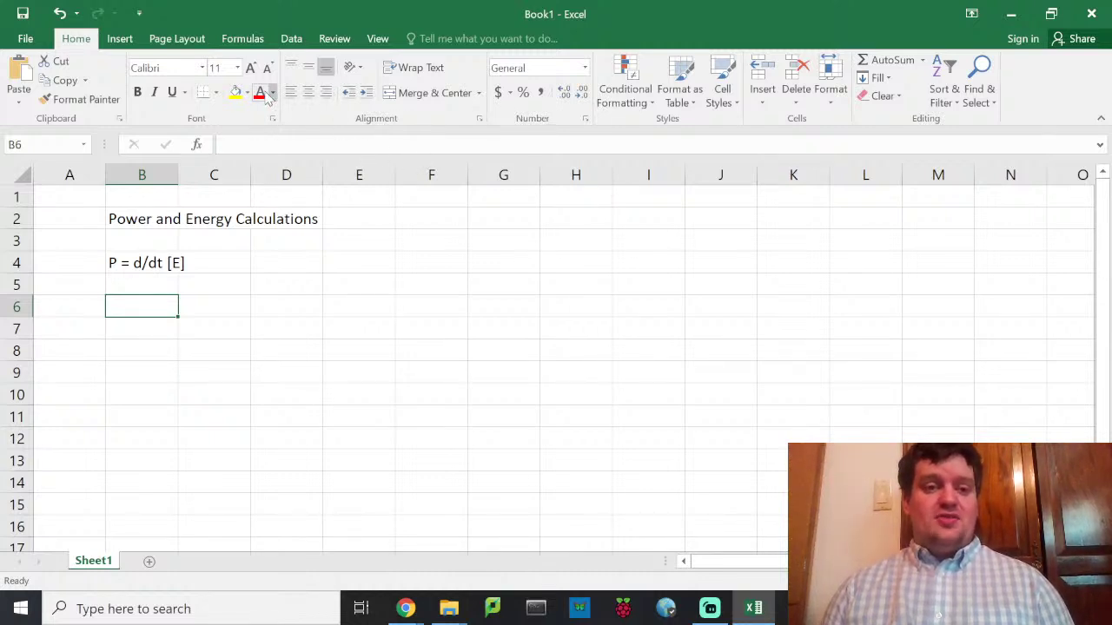
left_click(396, 262)
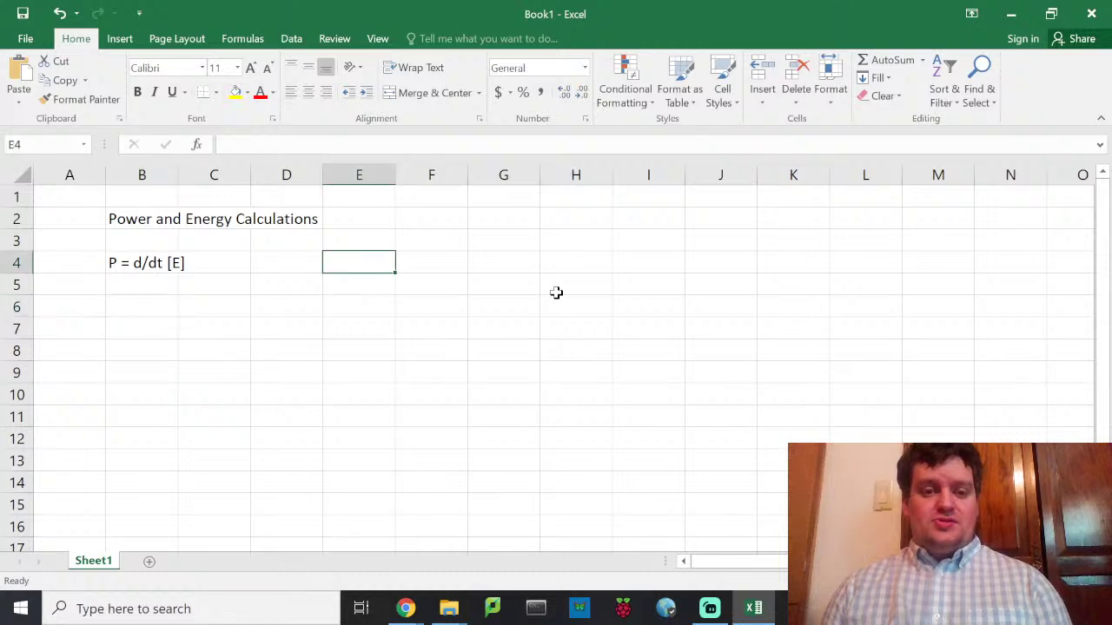
type("0")
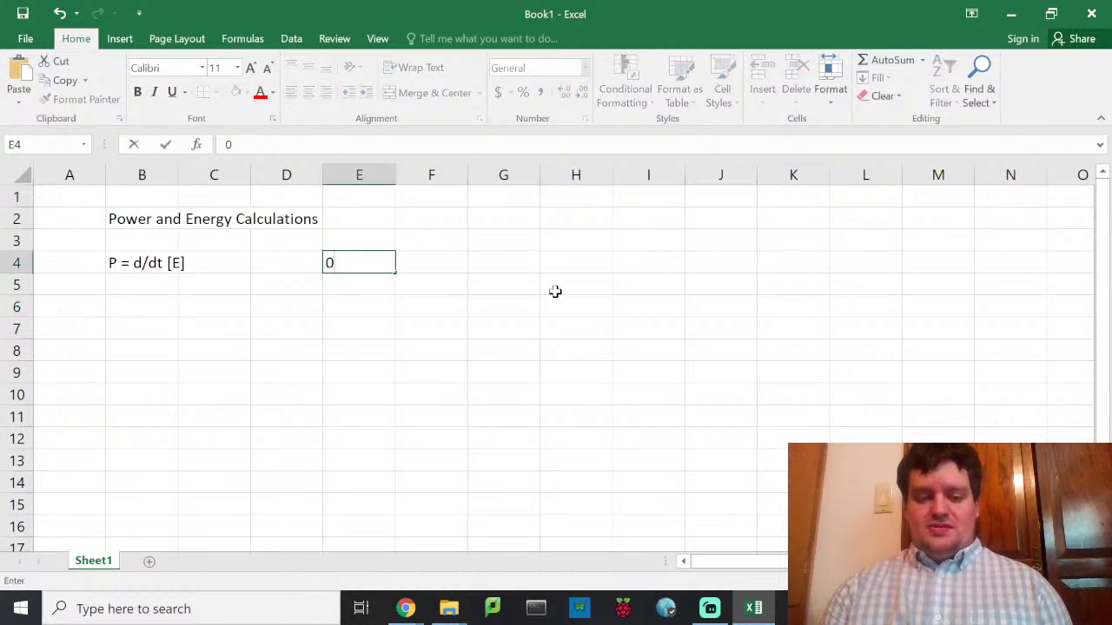
key("Return")
Step: Add the column headings "Time (t)" in E3 and "Energy (J)" in F3
left_click(370, 242)
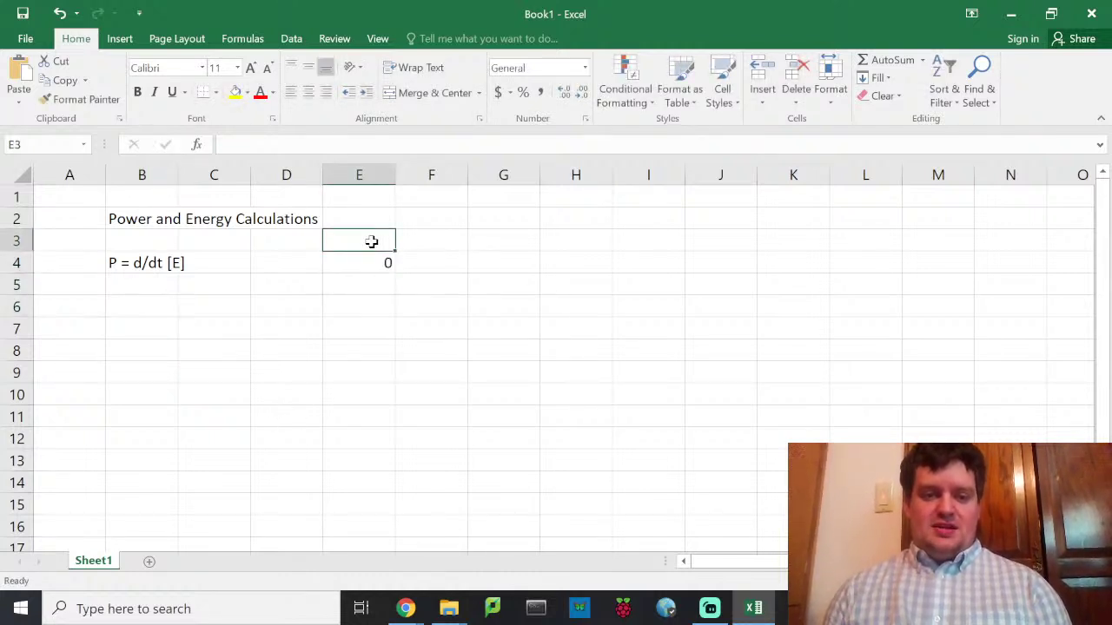
type("Time (s)")
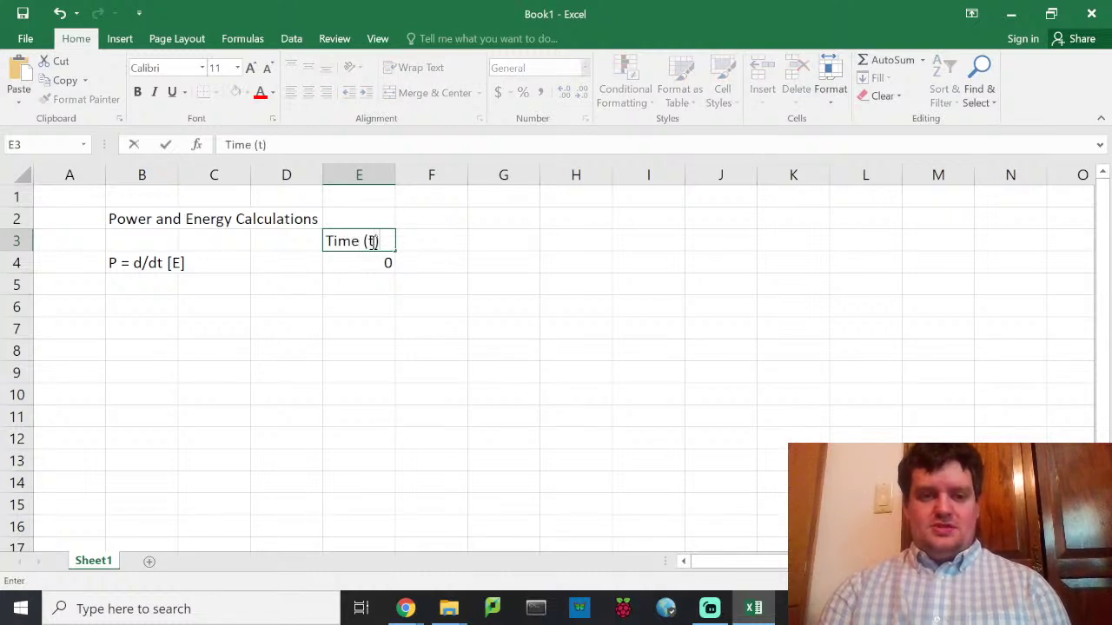
key("Tab")
type("Energy ")
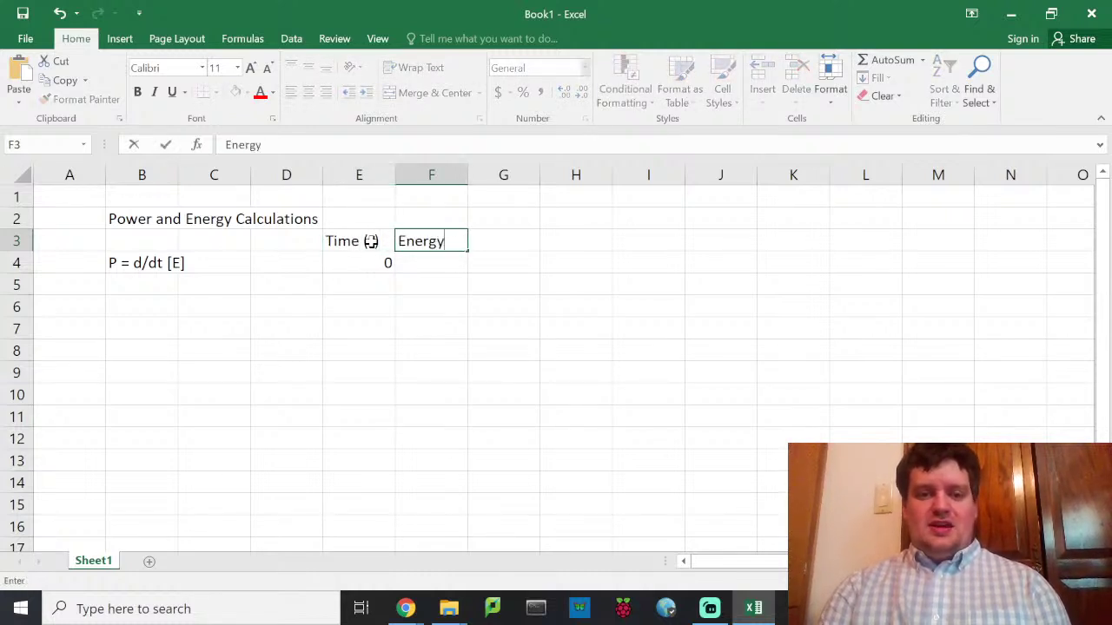
type("(")
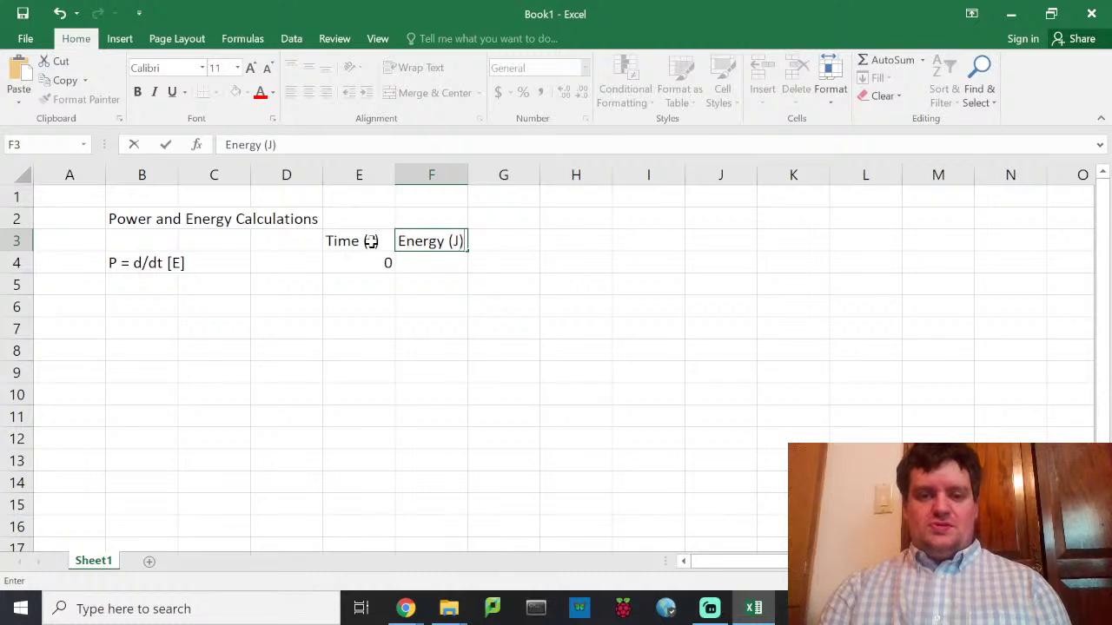
type("J)")
key("Return")
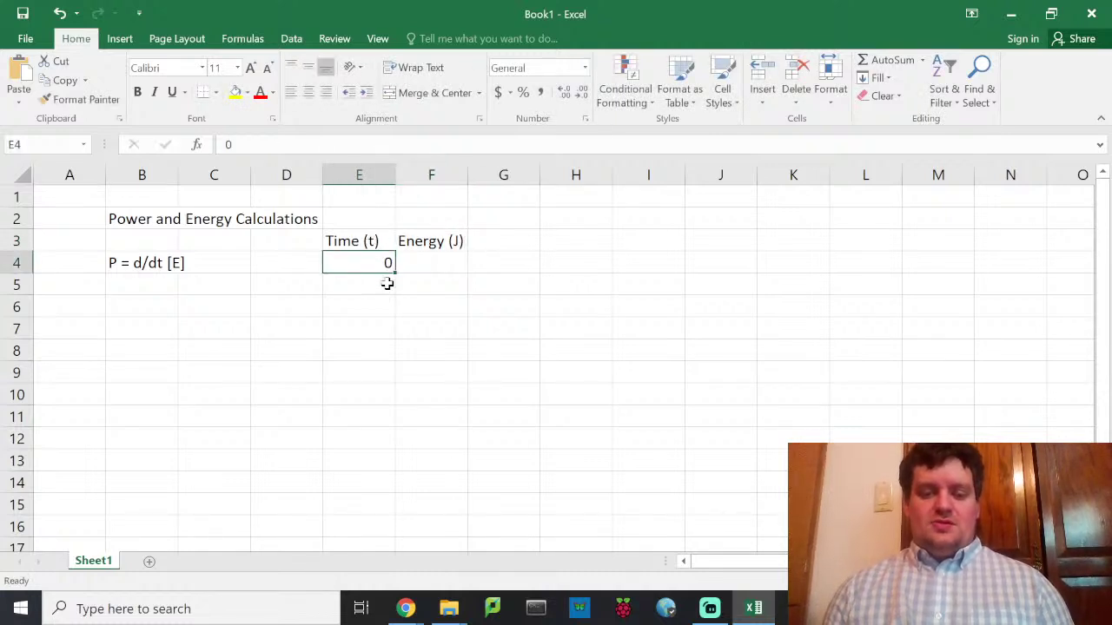
Step: Enter 0.1 in E5 and extend the time series down column E in 0.1 increments to 5 in E54
left_click(339, 291)
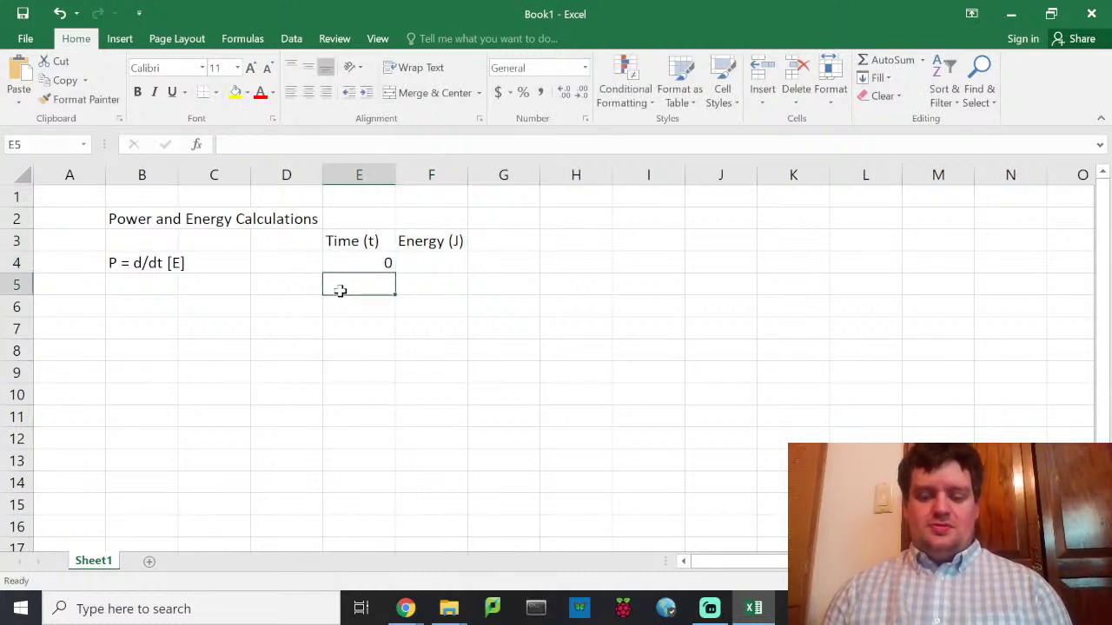
type("0.1")
key("Return")
mouse_move(373, 261)
left_mouse_down()
mouse_move(396, 348)
mouse_move(350, 507)
mouse_move(363, 568)
mouse_move(376, 425)
left_mouse_up()
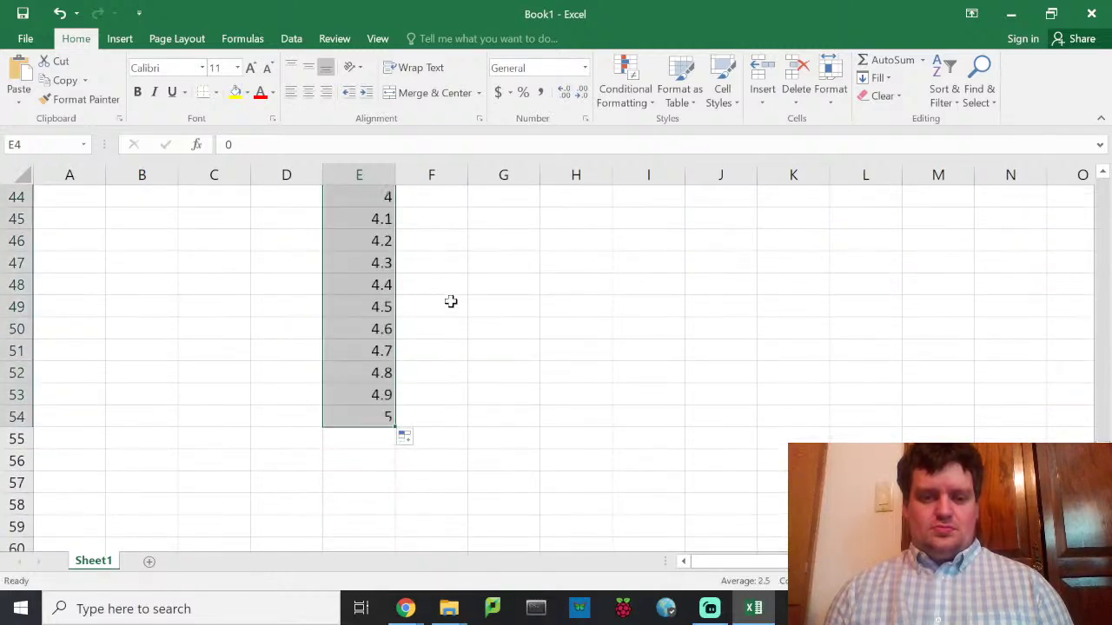
Step: Change the time column heading in E3 to "Time (s)"
scroll(469, 333, "up", 14)
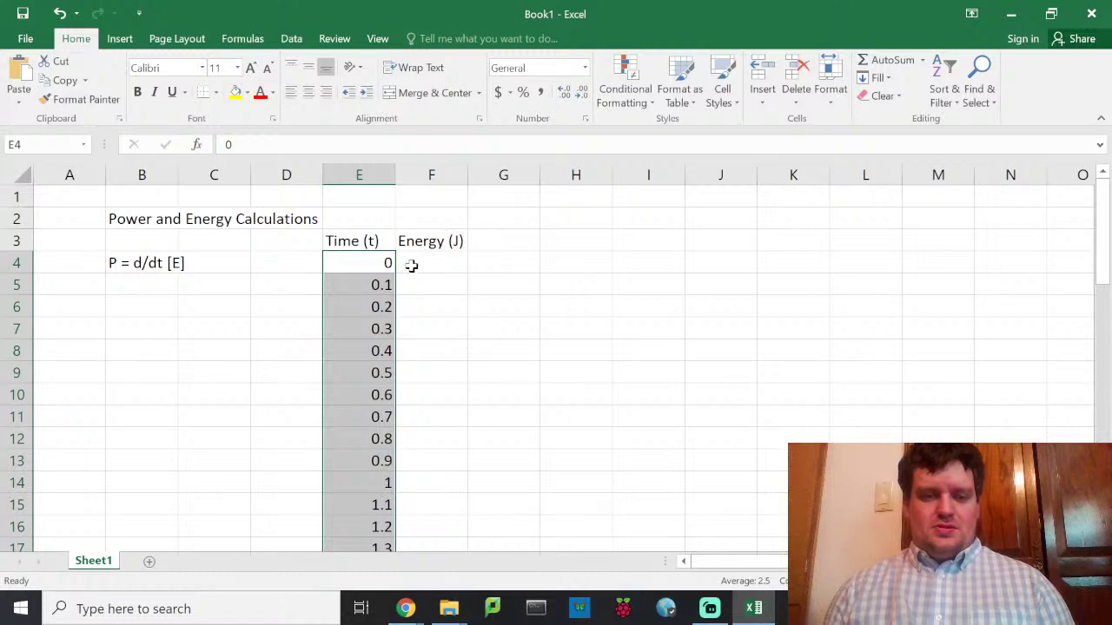
left_click(382, 241)
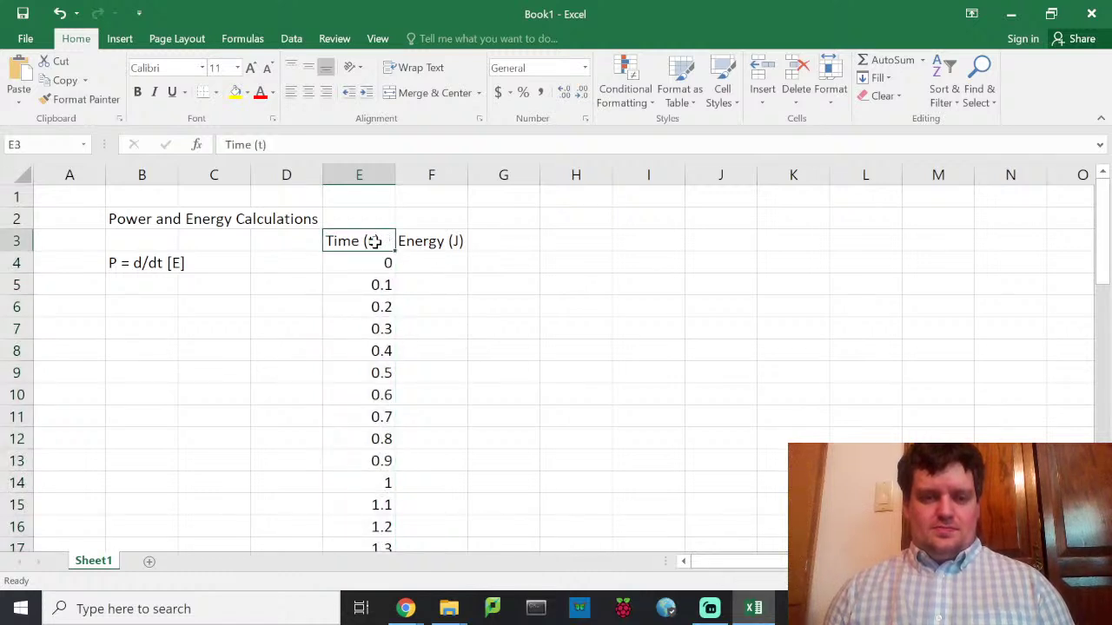
double_click(371, 240)
key("BackSpace")
type("s")
key("Return")
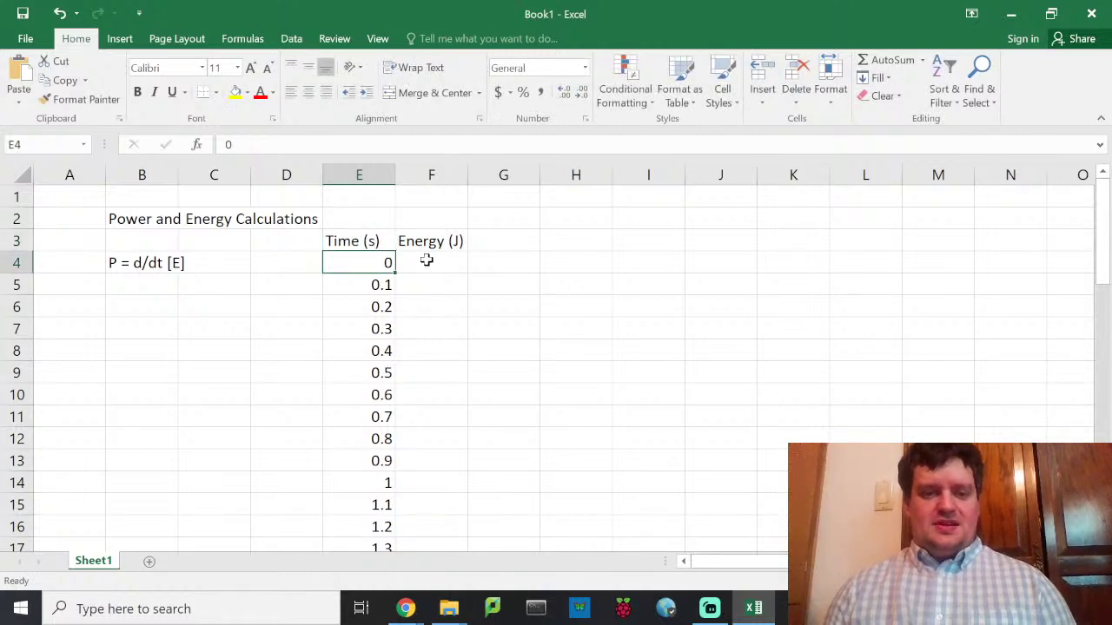
Step: Enter the energy values 0, 0, 0, 0.05, 0.12 and 0.18 in cells F4 through F9
left_click(416, 265)
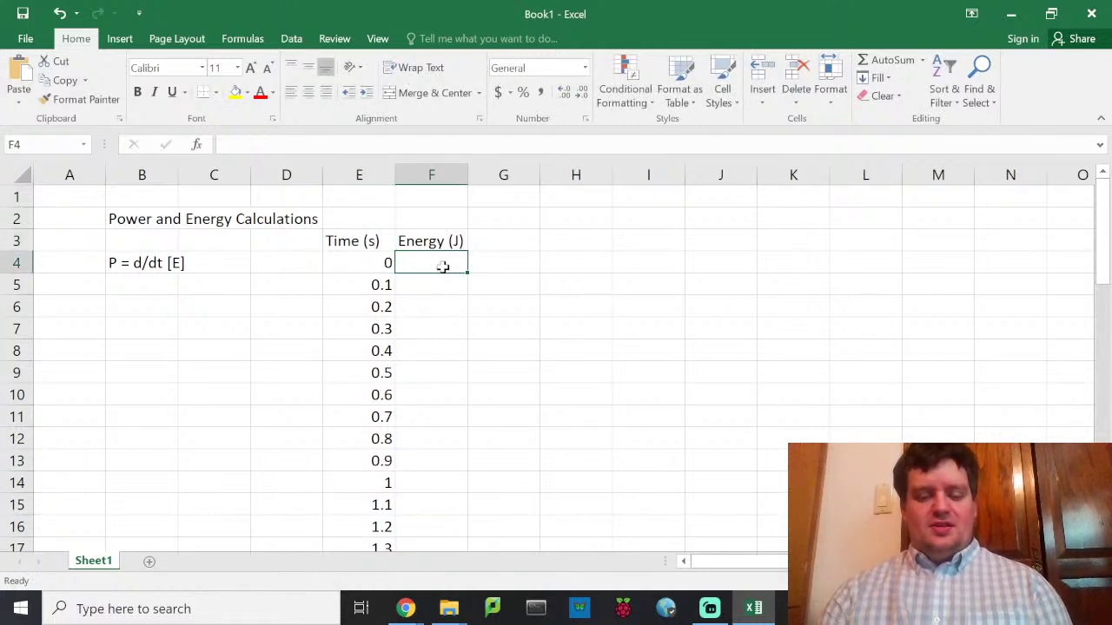
type("0")
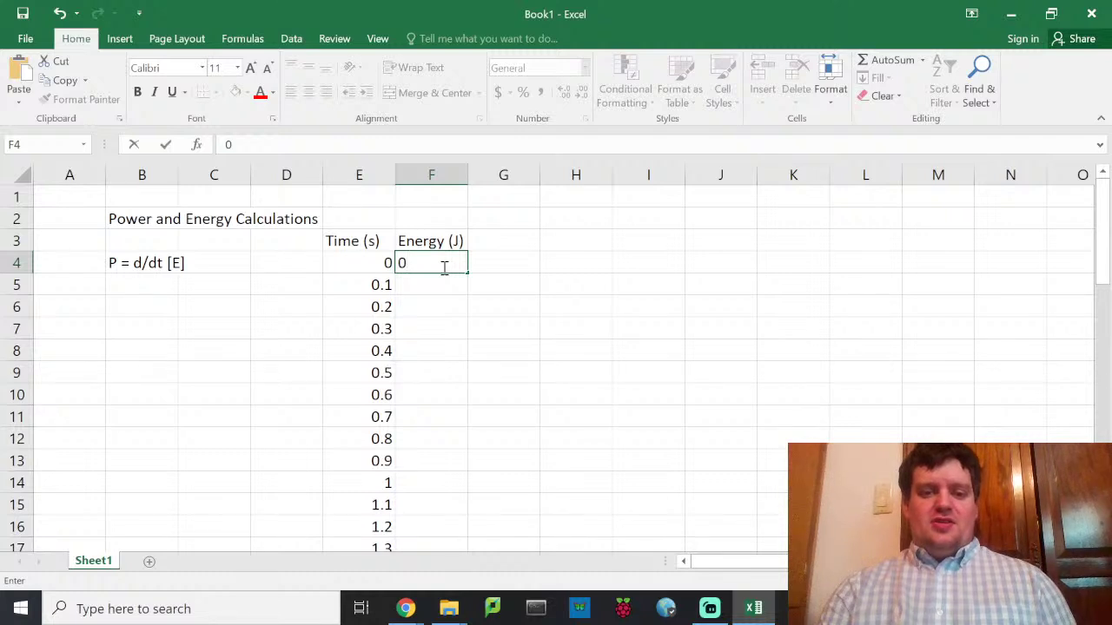
key("Return")
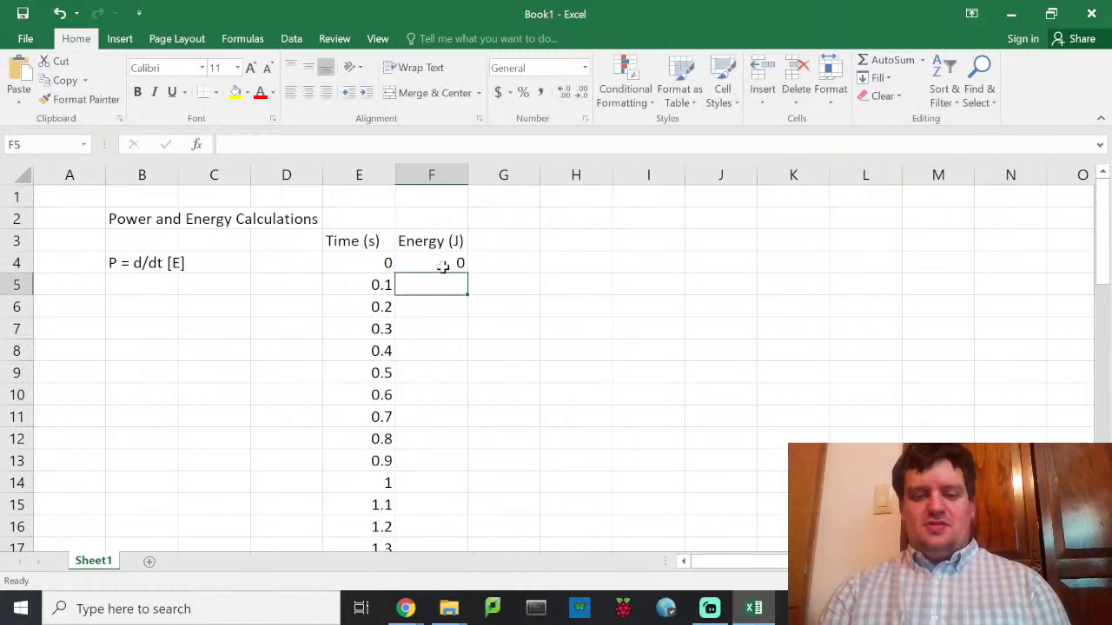
type("0")
key("Return")
type("0")
key("Return")
type("0.05")
key("Return")
type("0.")
key("Return")
type("0.18")
key("Return")
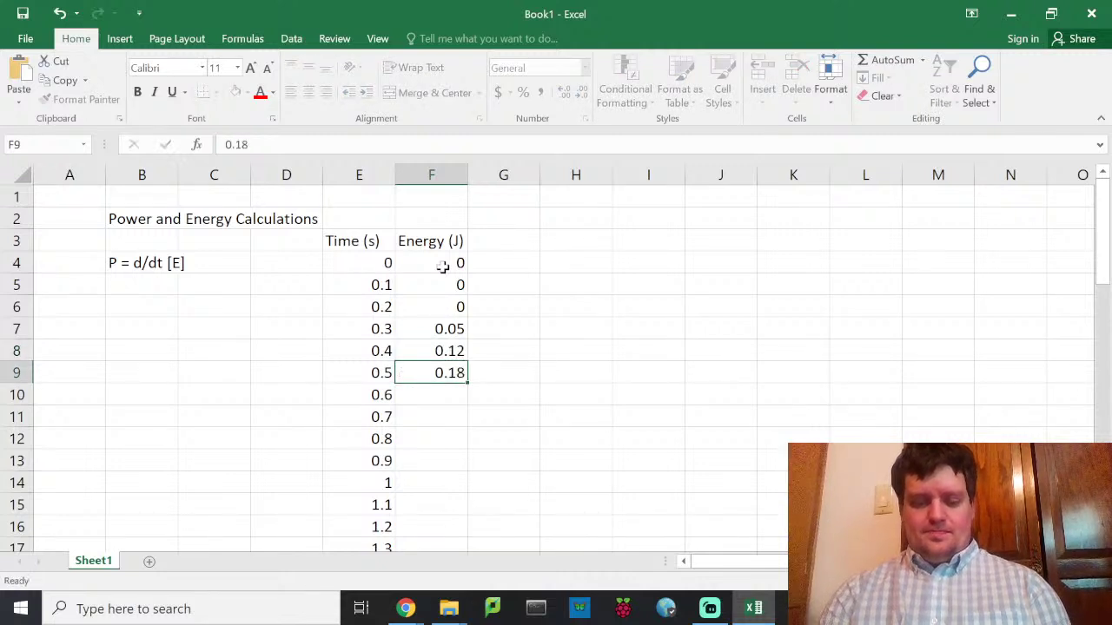
Step: Continue the energy column with 0.24, 0.4, 0.6, 0.85, 0.95 and 0.12 in cells F10 through F15
type("0.24")
key("Return")
type("0.4")
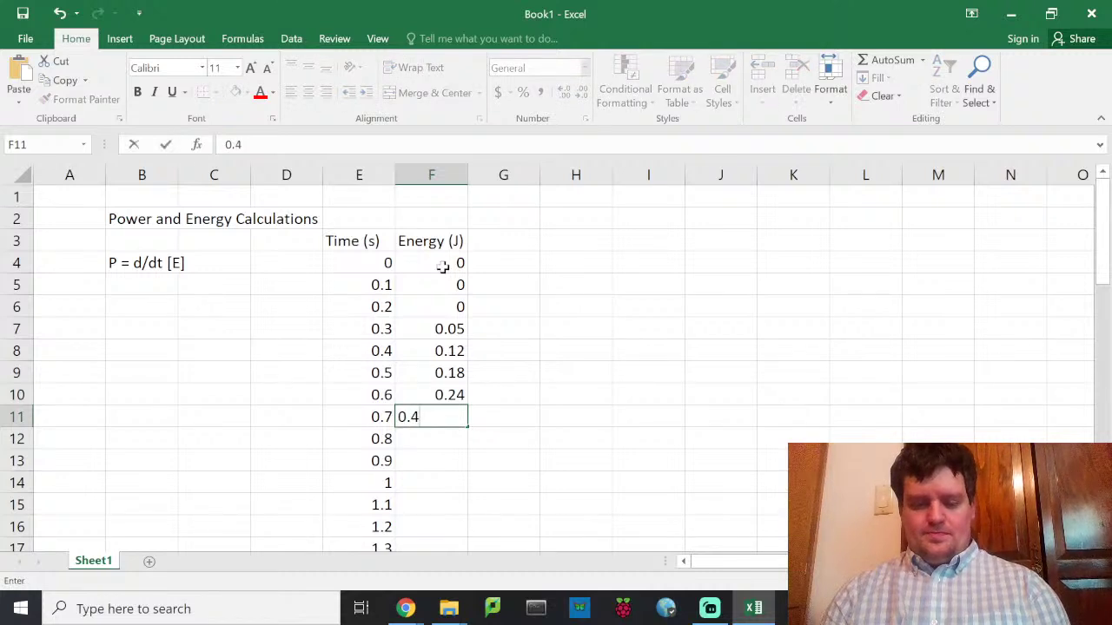
key("Return")
type("0.6")
key("Return")
type("0.85")
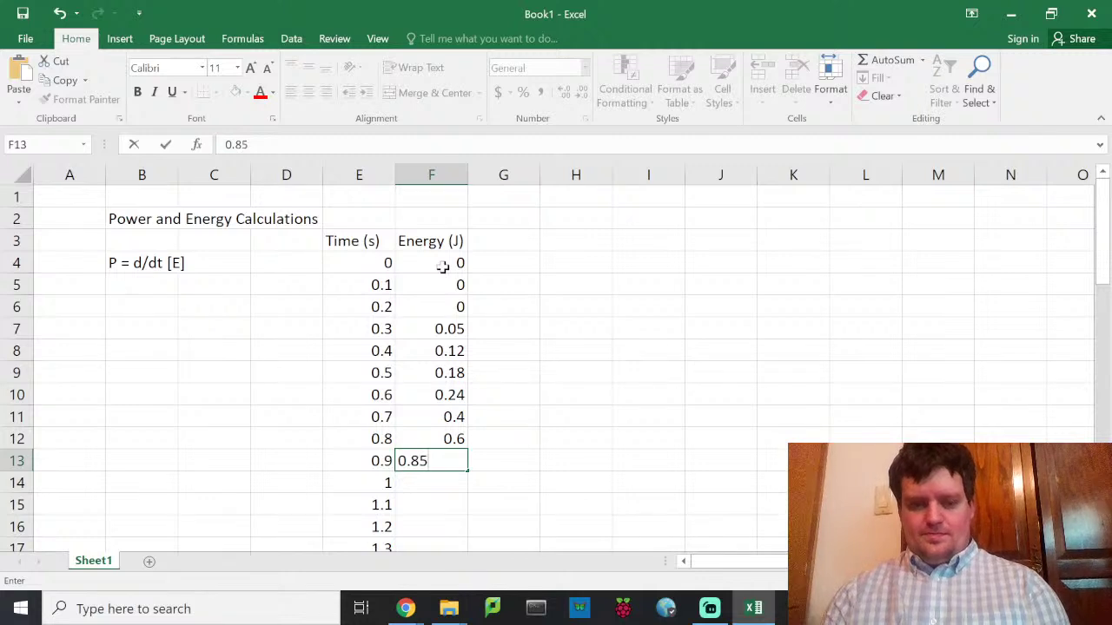
key("Return")
type("0")
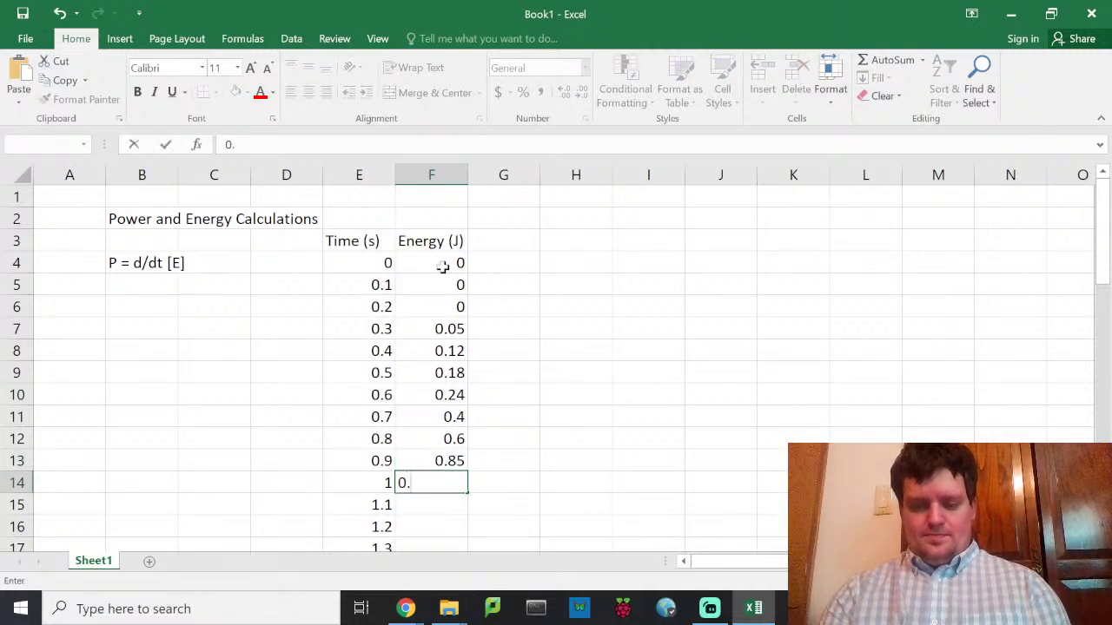
type(".95")
key("Return")
type("0.12")
key("Return")
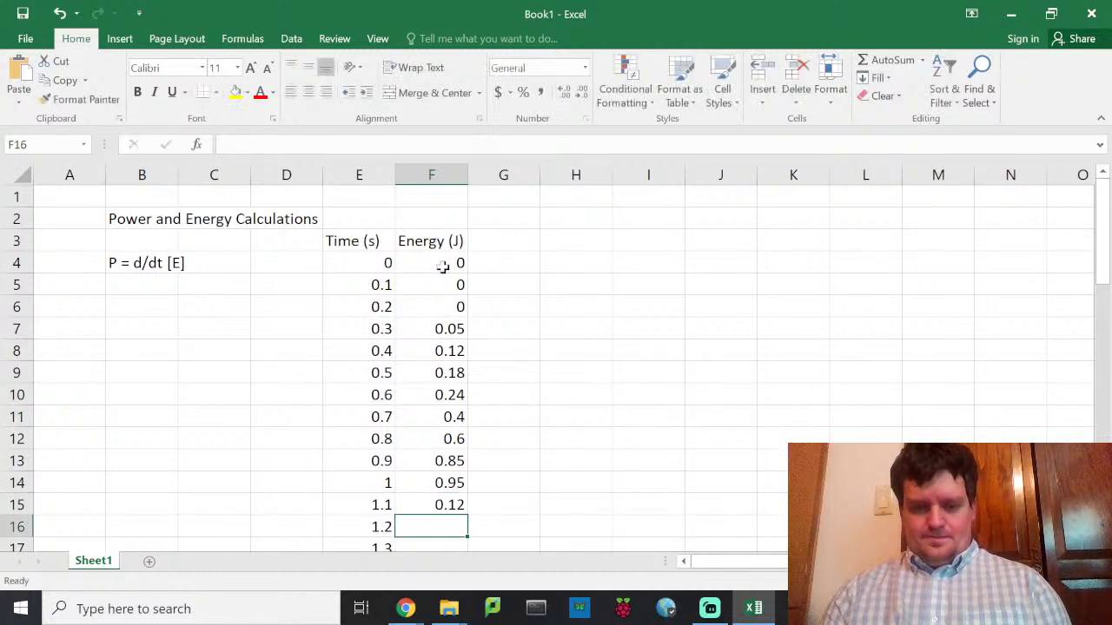
Step: Correct the energy value in F15 to 1.02 and enter 1.04 in F16
type("0.")
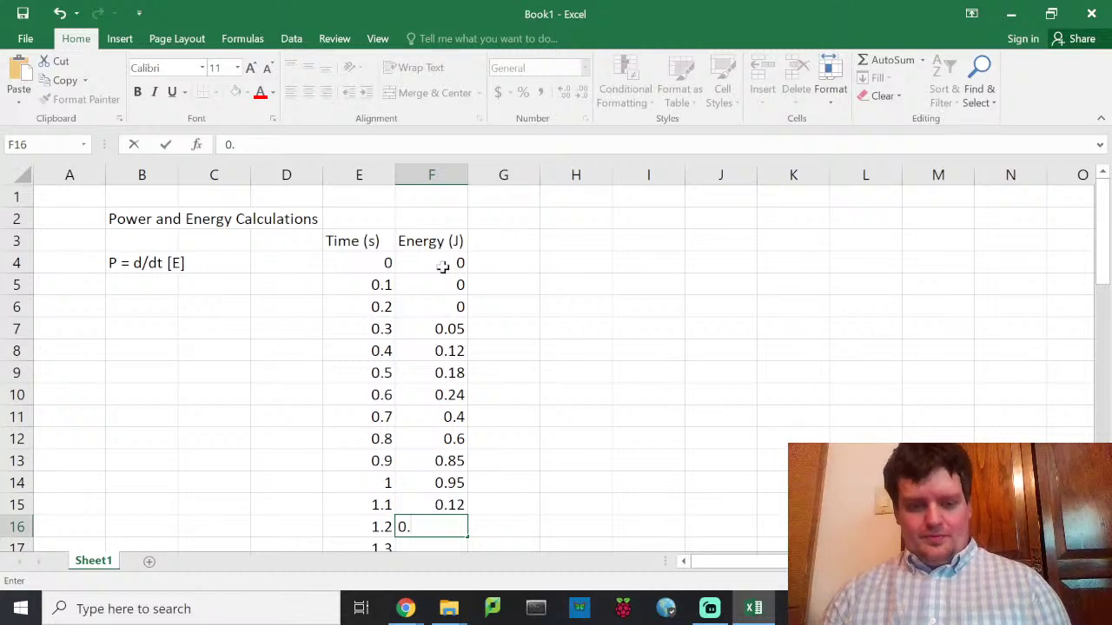
left_click(436, 504)
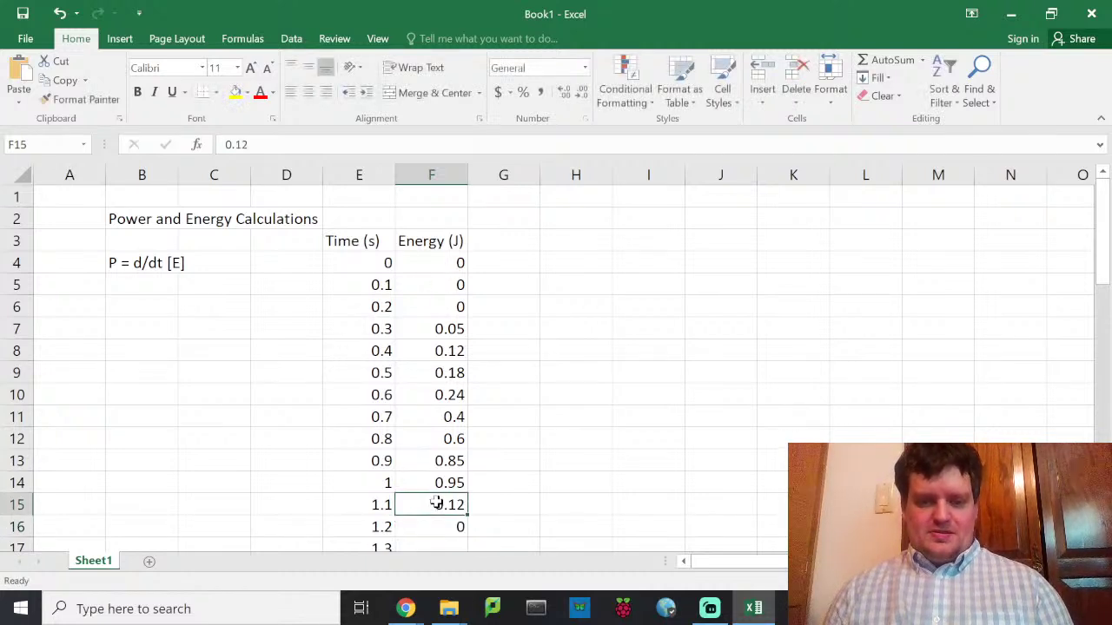
type("1.02")
key("Return")
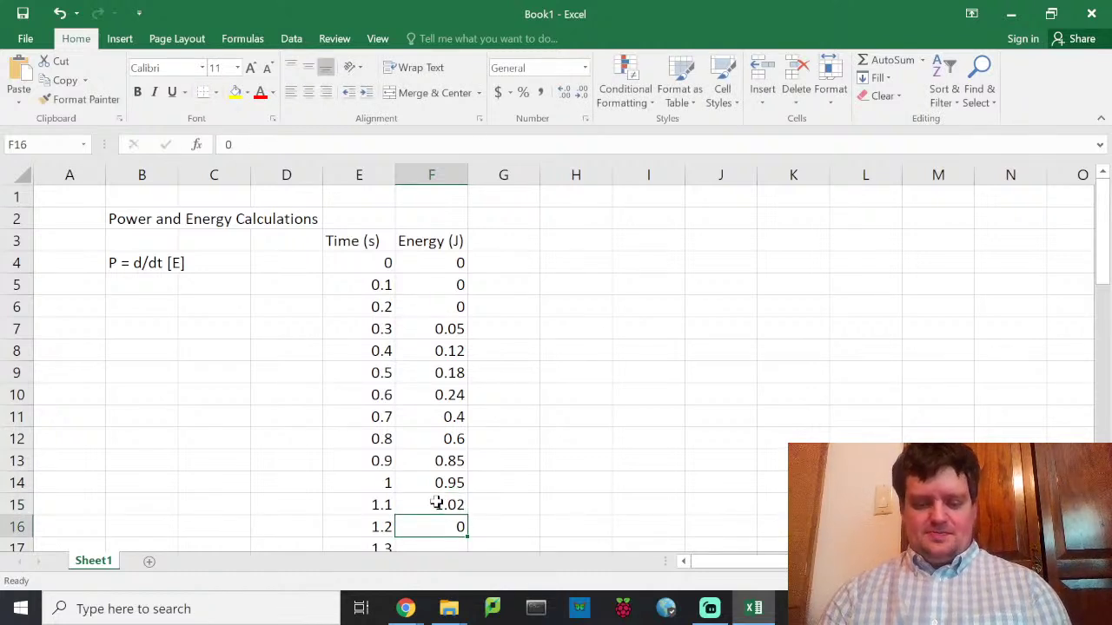
type("1.0")
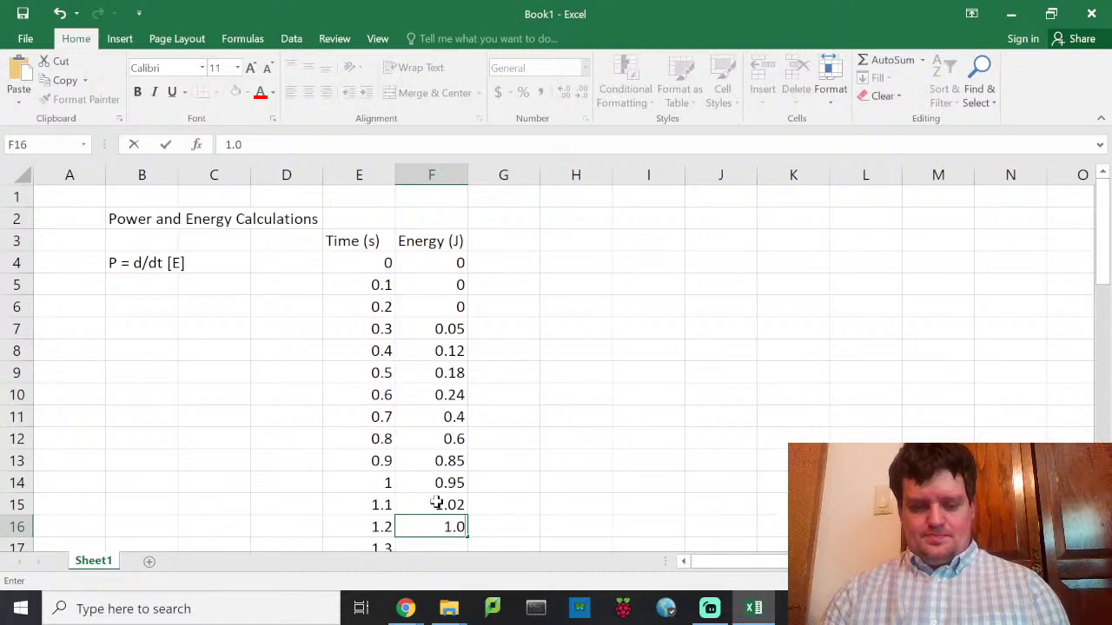
type("4")
key("Return")
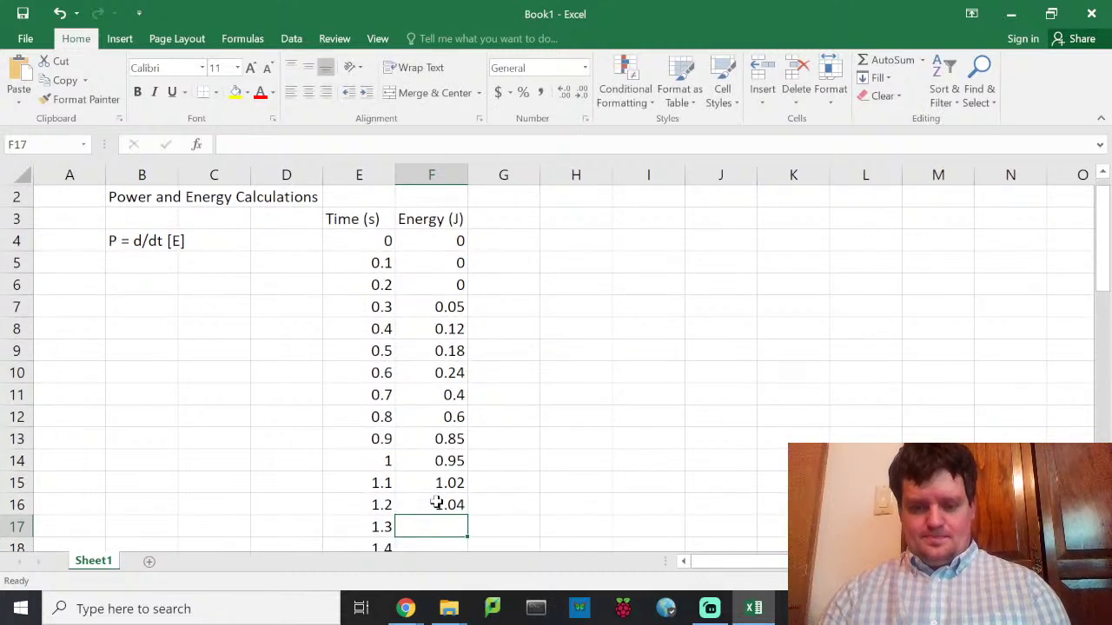
Step: Enter the energy values 1.04, 1.03, 1.01 and 0.96 in cells F17 through F20
type("10")
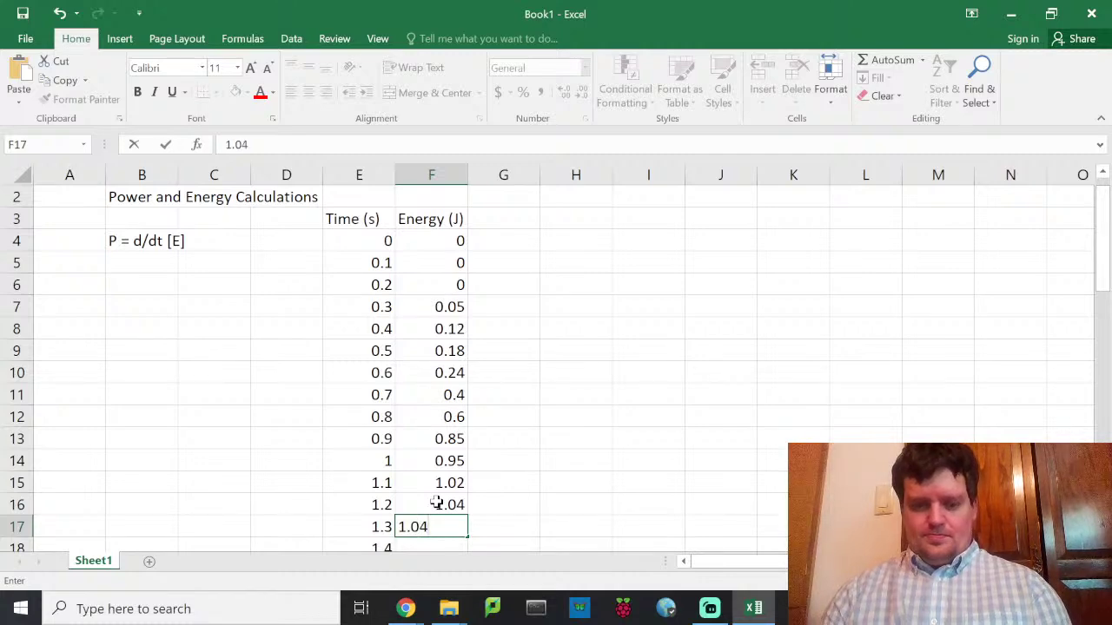
key("Return")
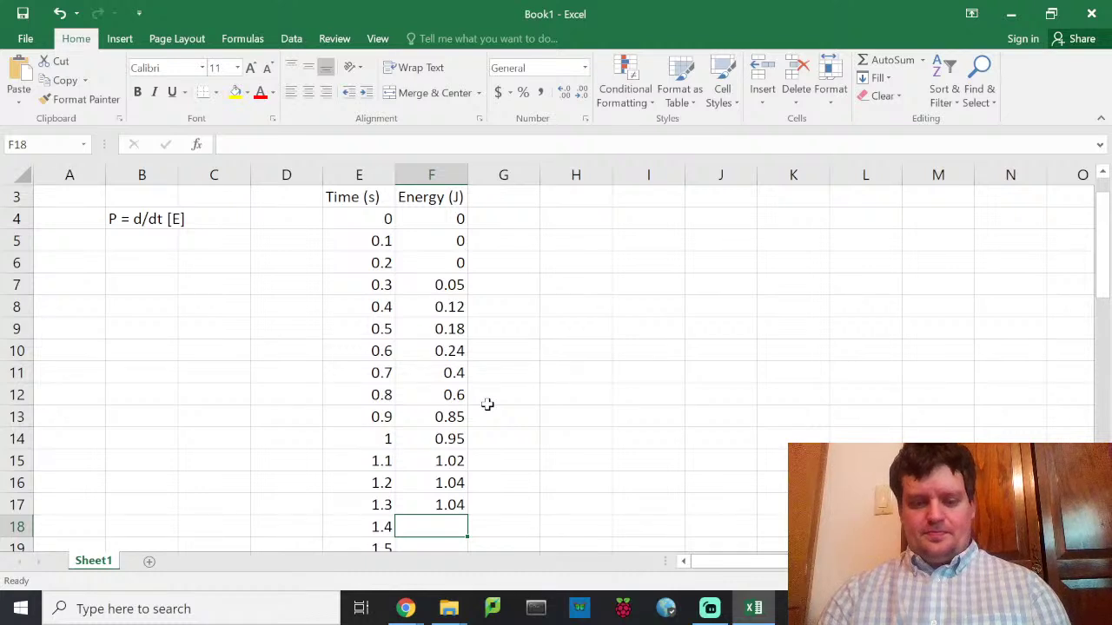
type("1.03")
key("Return")
type("1.")
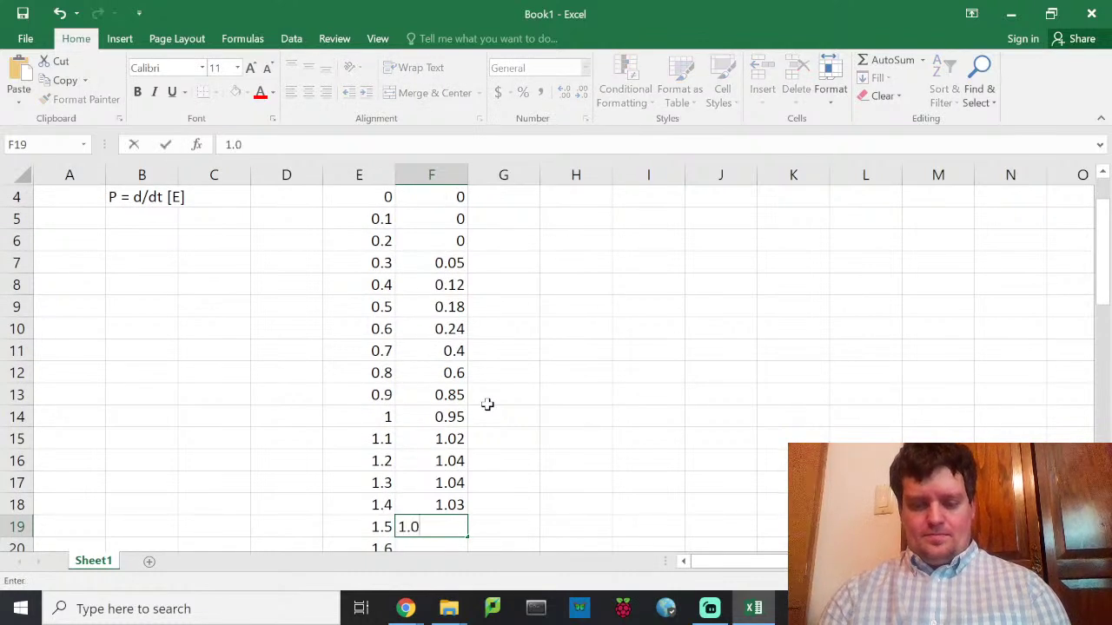
key("Return")
type("1.")
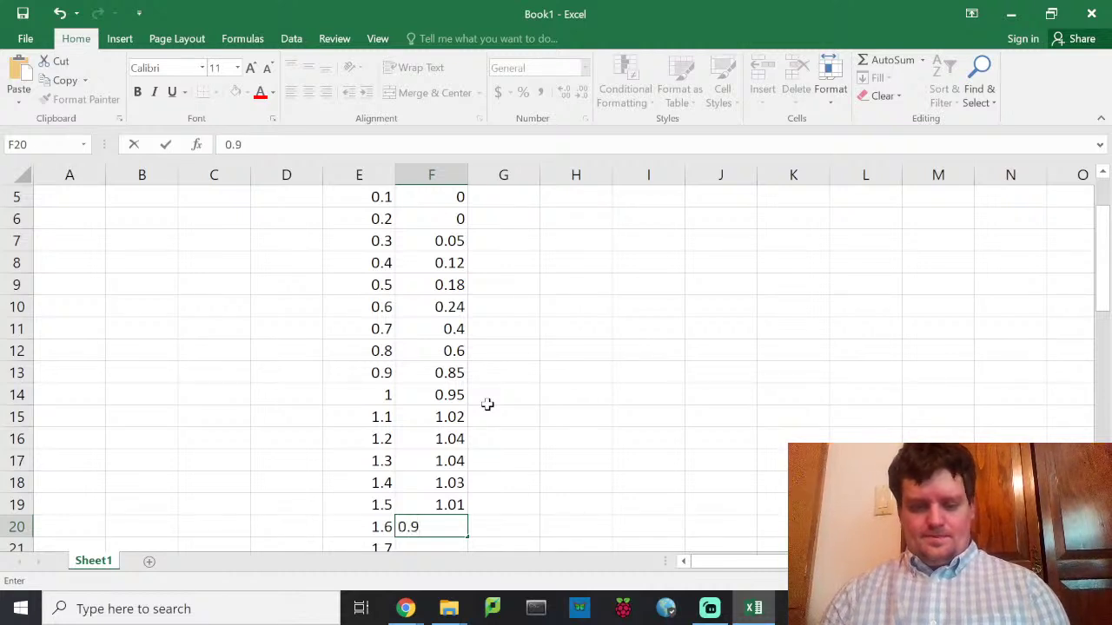
key("Return")
Step: Continue the energy column with 0.85, 0.7, 0.5 and 0.3 in cells F21 through F24
type("0.85")
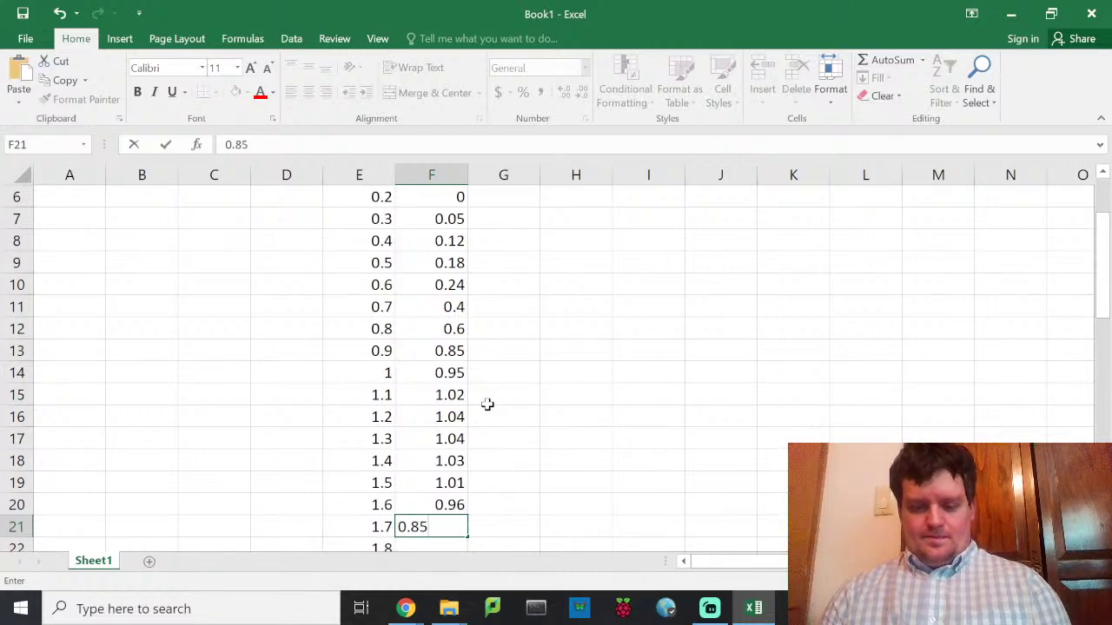
key("Return")
type("0")
key("Return")
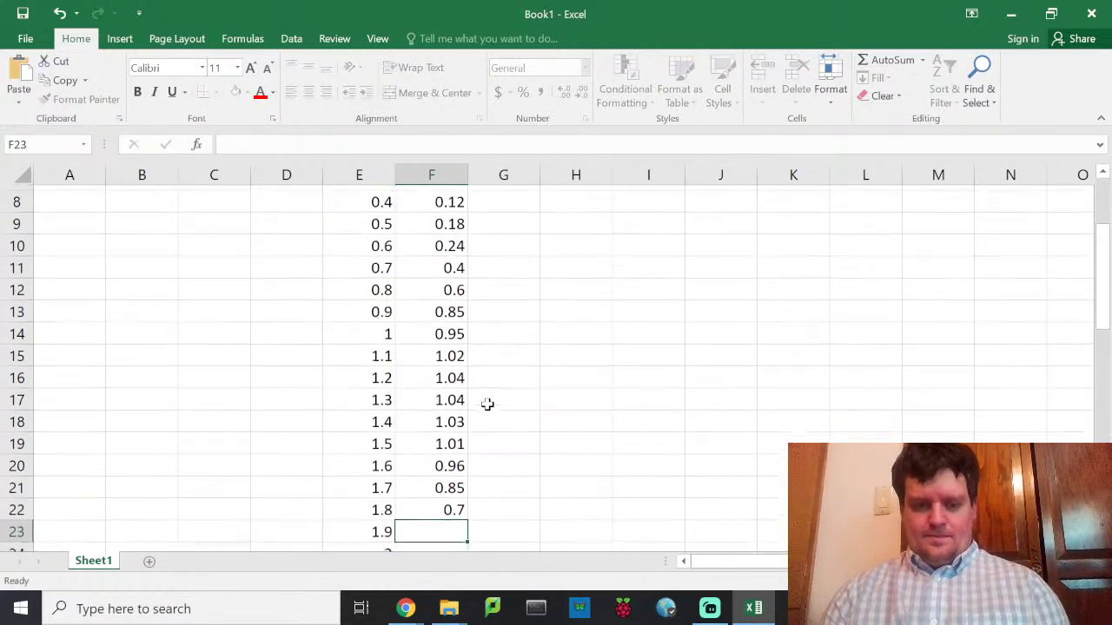
type("0.5")
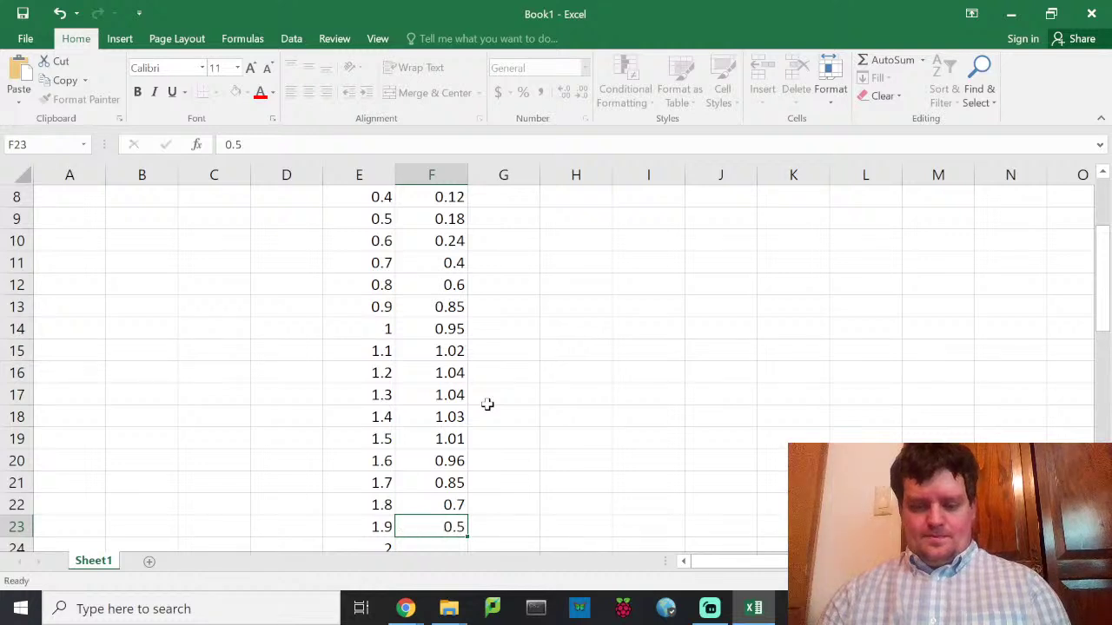
key("Return")
type("0.3")
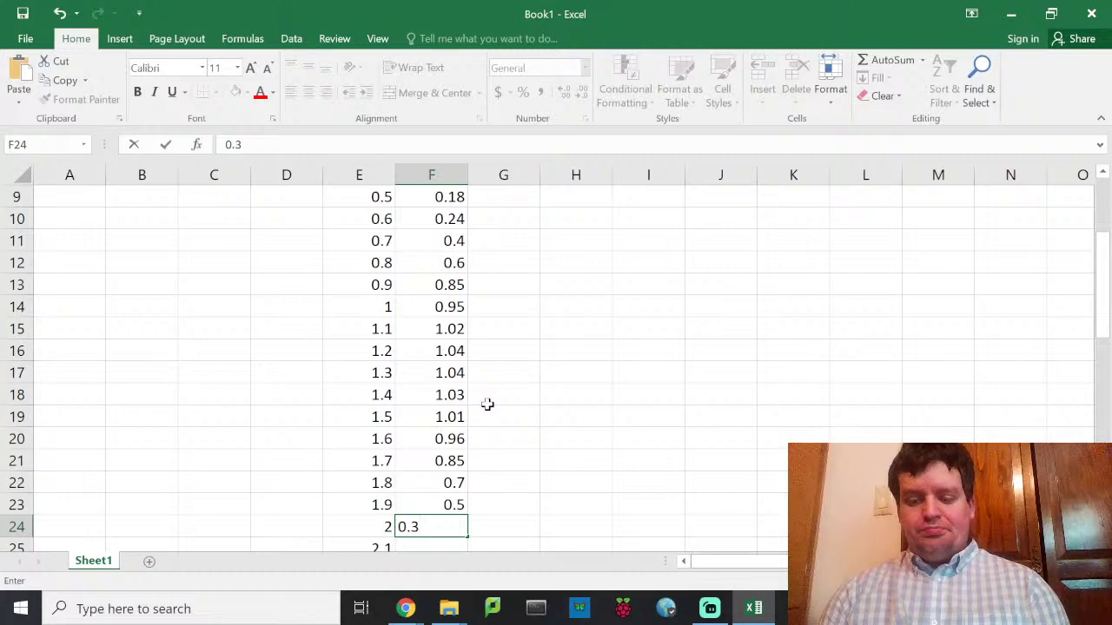
key("Return")
Step: Finish the energy column with 0.2, 0.15, 0.12, 0.1 and 0.1 in cells F25 through F29
type("0")
key("Return")
type("0.15")
key("Return")
type("0")
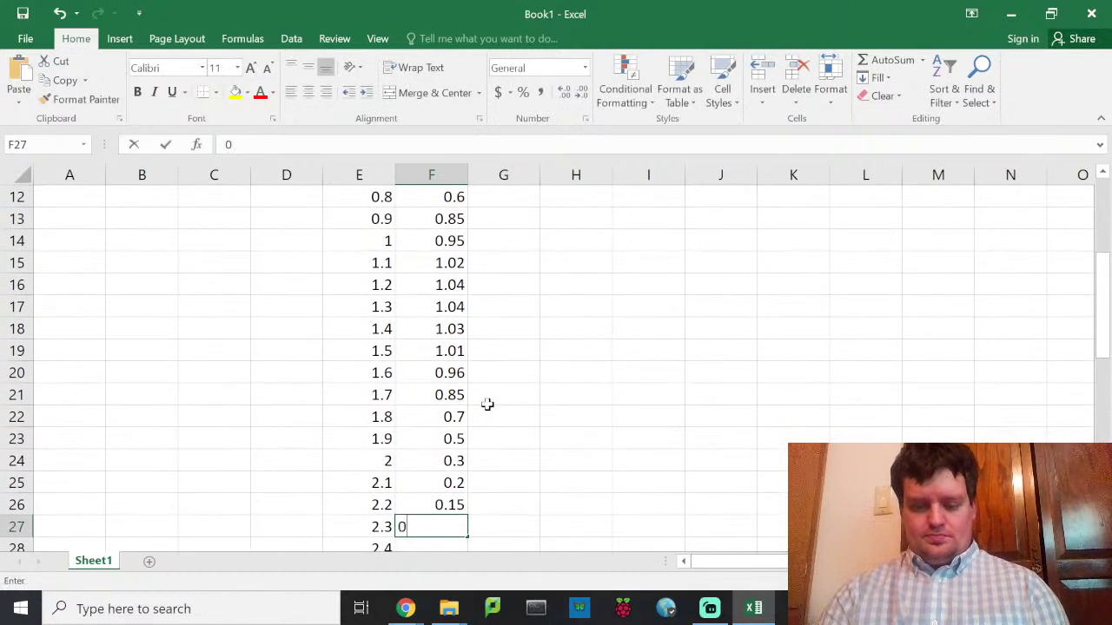
type(".12")
key("Return")
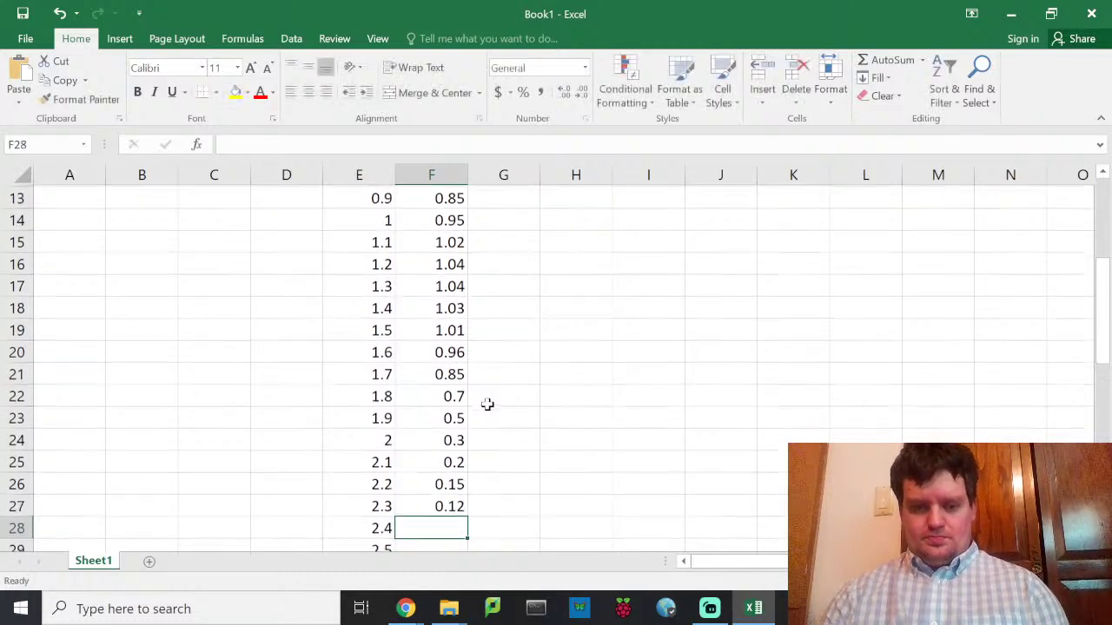
type("0.1")
key("Return")
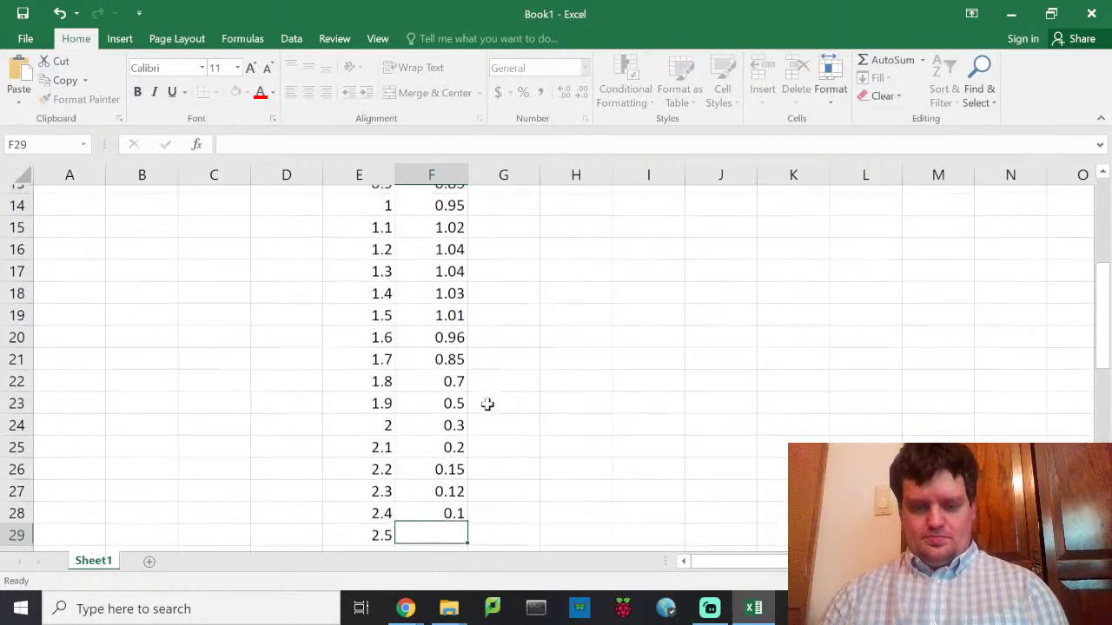
type("0.")
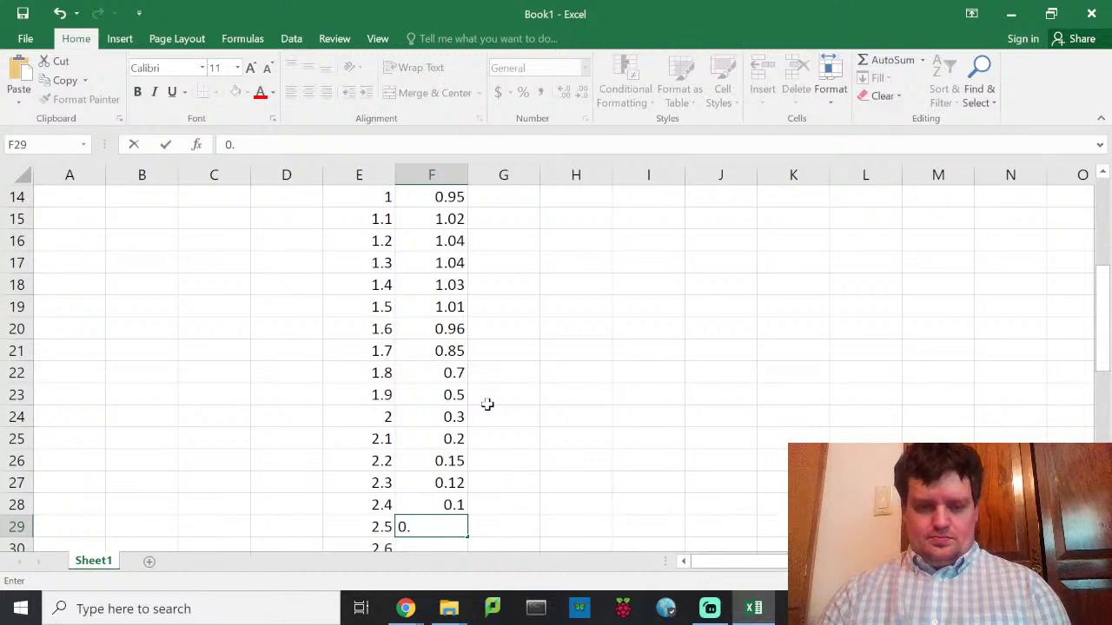
key("Return")
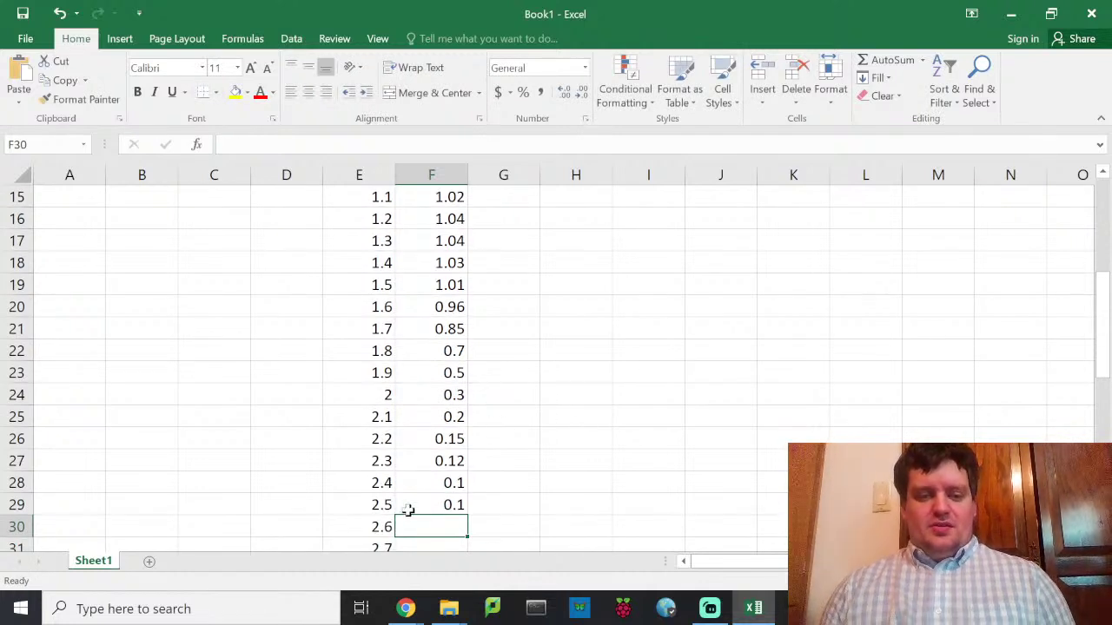
Step: Delete the surplus time values in column E from E30 down to the end of the series
left_click(382, 526)
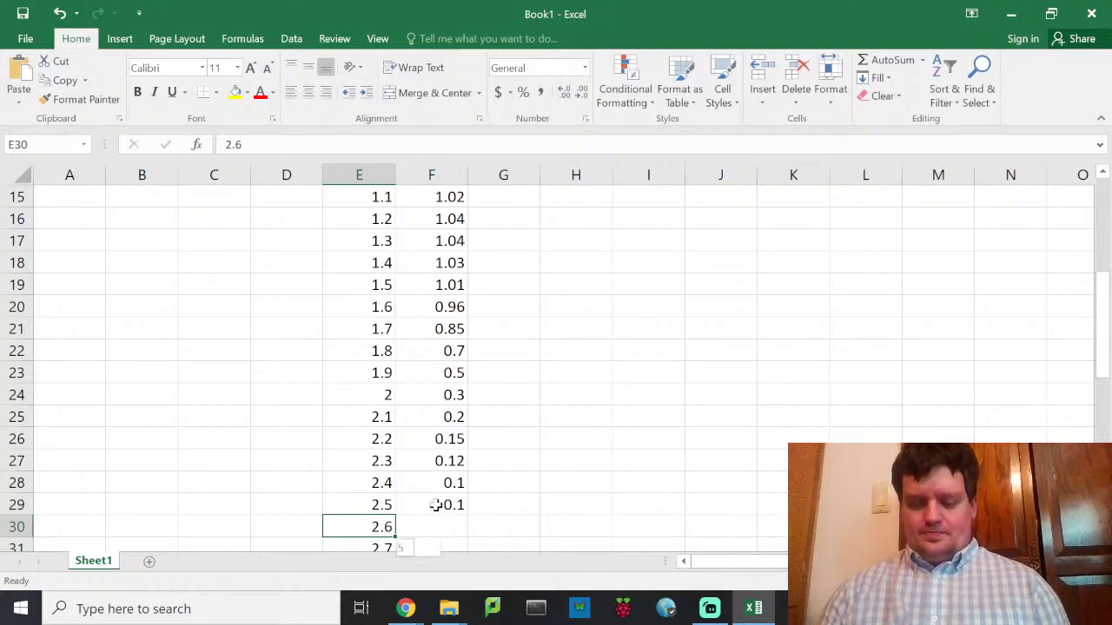
key("ctrl+shift+Down")
key("Delete")
scroll(521, 360, "up", 7)
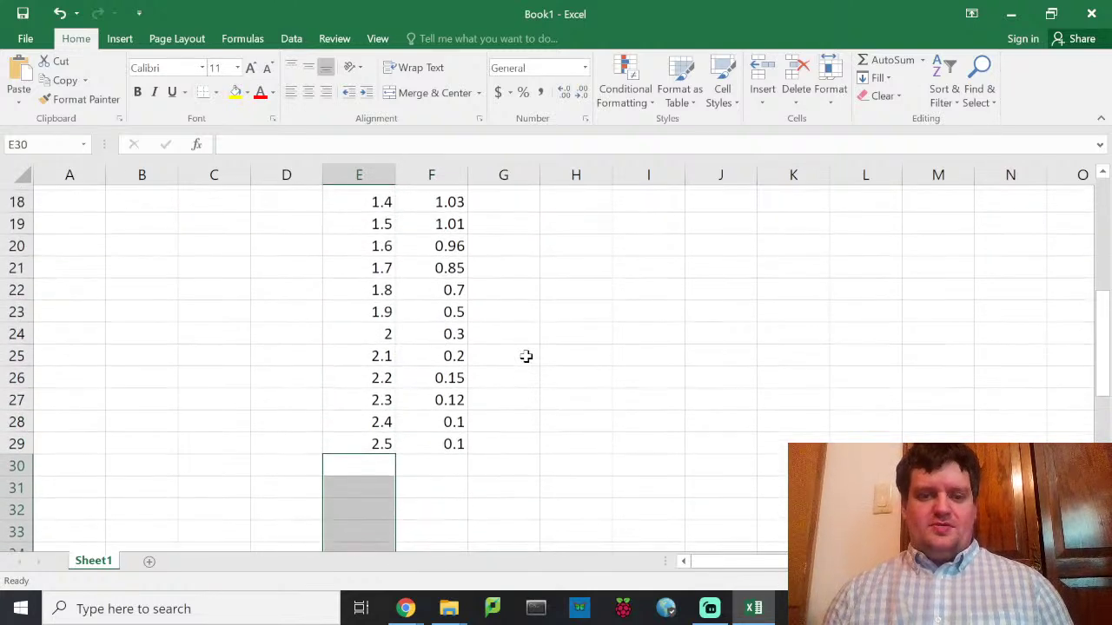
scroll(445, 299, "down", 6)
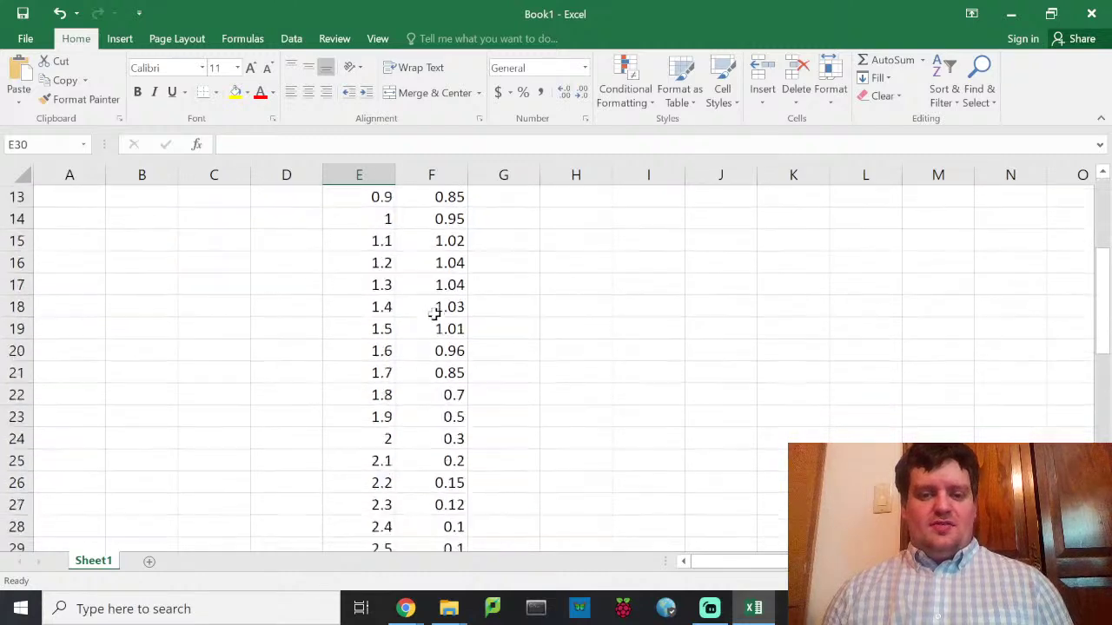
scroll(426, 321, "up", 6)
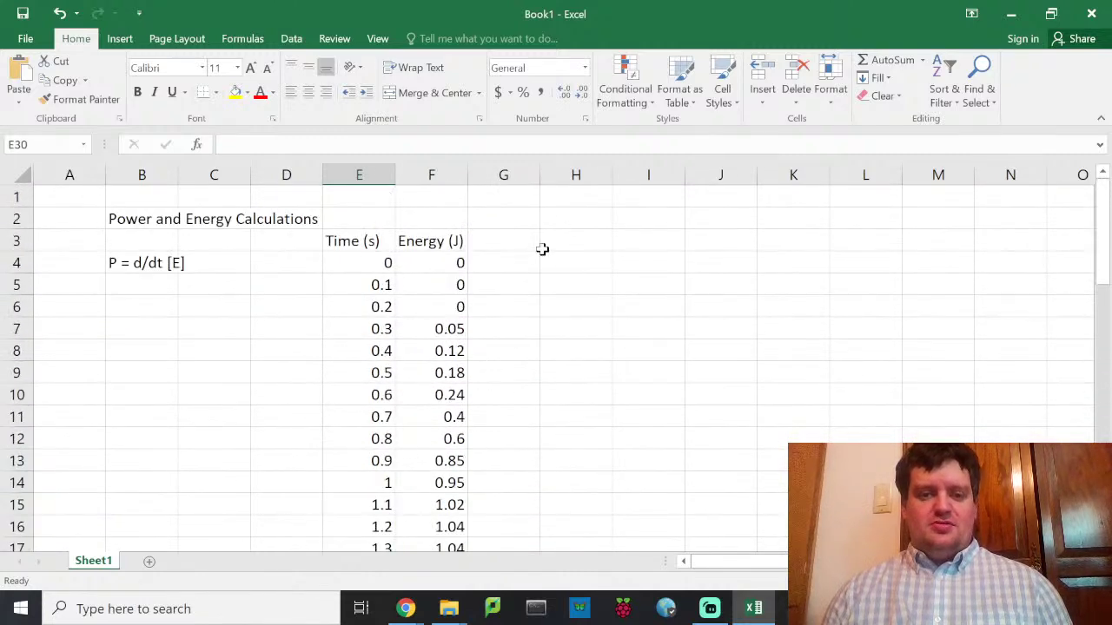
Step: Insert an empty markers-only scatter chart beside the data, starting from the blank cell H4
left_click(435, 267)
scroll(489, 293, "down", 1)
scroll(489, 293, "up", 1)
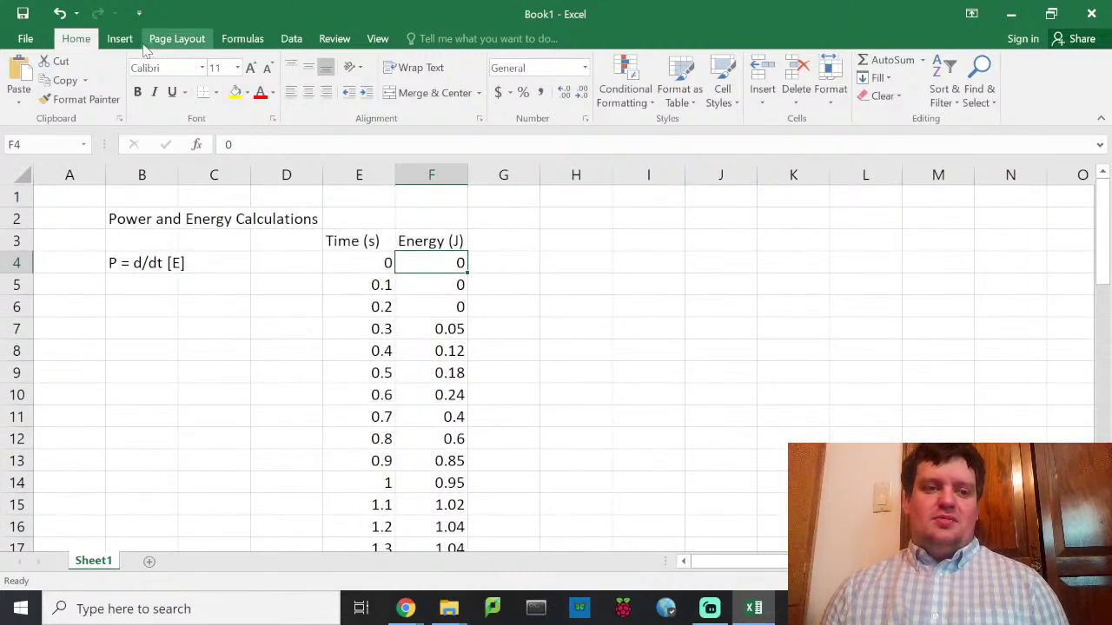
left_click(554, 258)
left_click(119, 38)
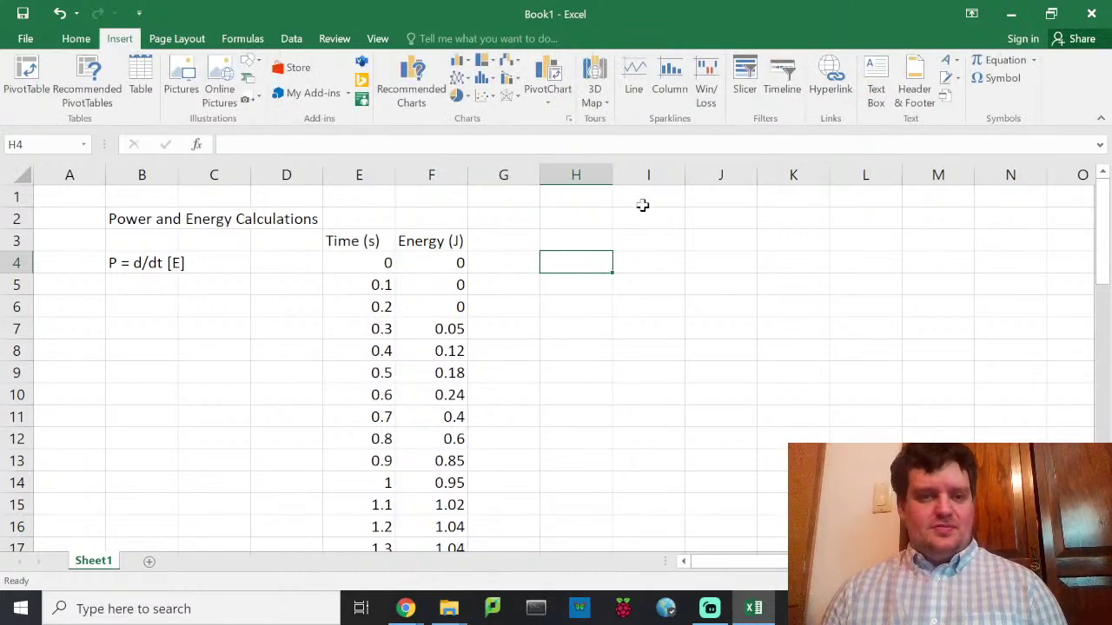
scroll(548, 356, "down", 3)
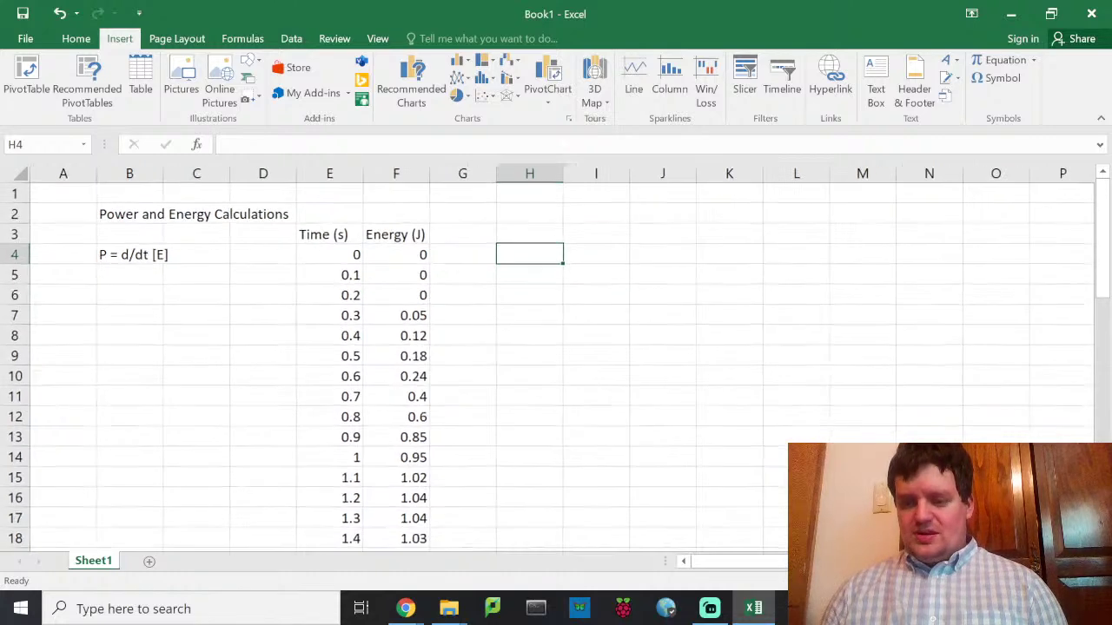
scroll(547, 356, "down", 1)
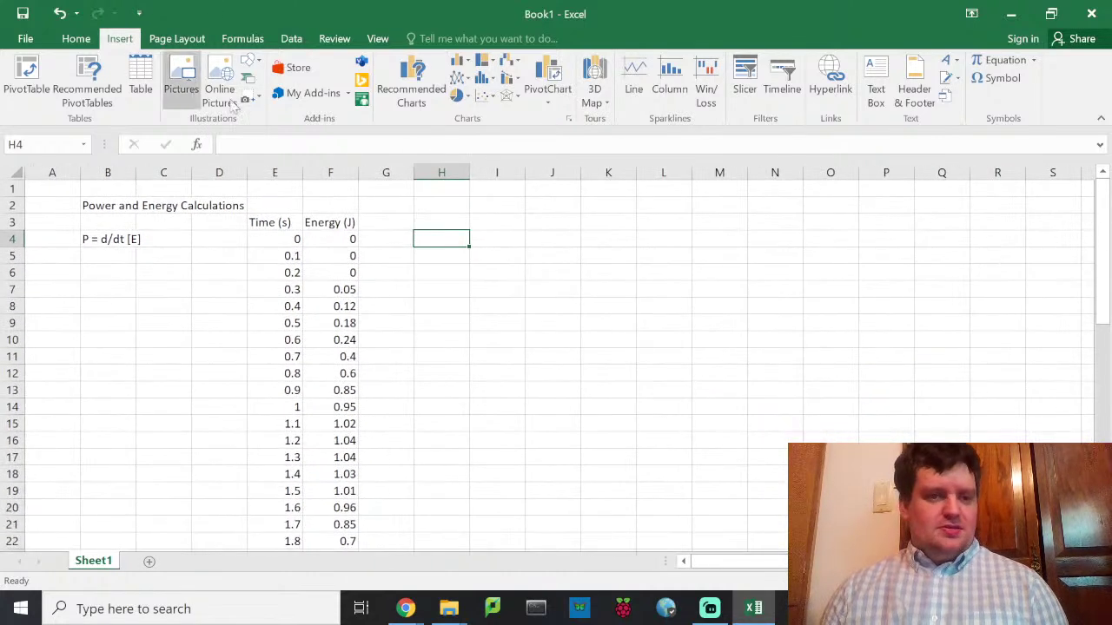
left_click(485, 96)
left_click(520, 163)
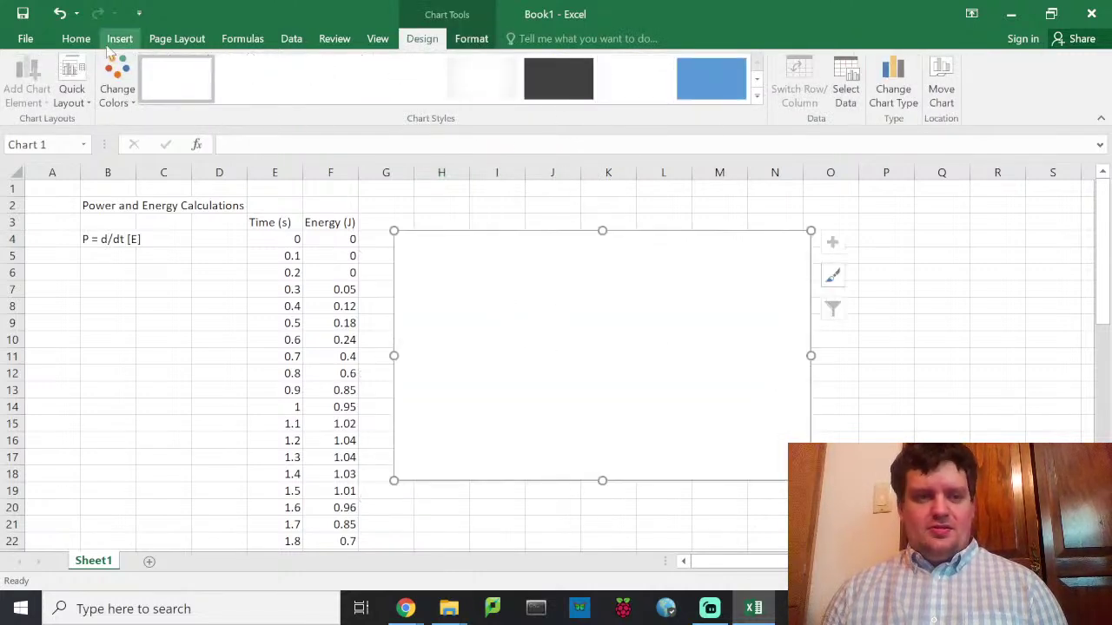
Step: Add a chart data series named "Energy vs. Time" with the times in E4:E29 as its X values
left_click(844, 94)
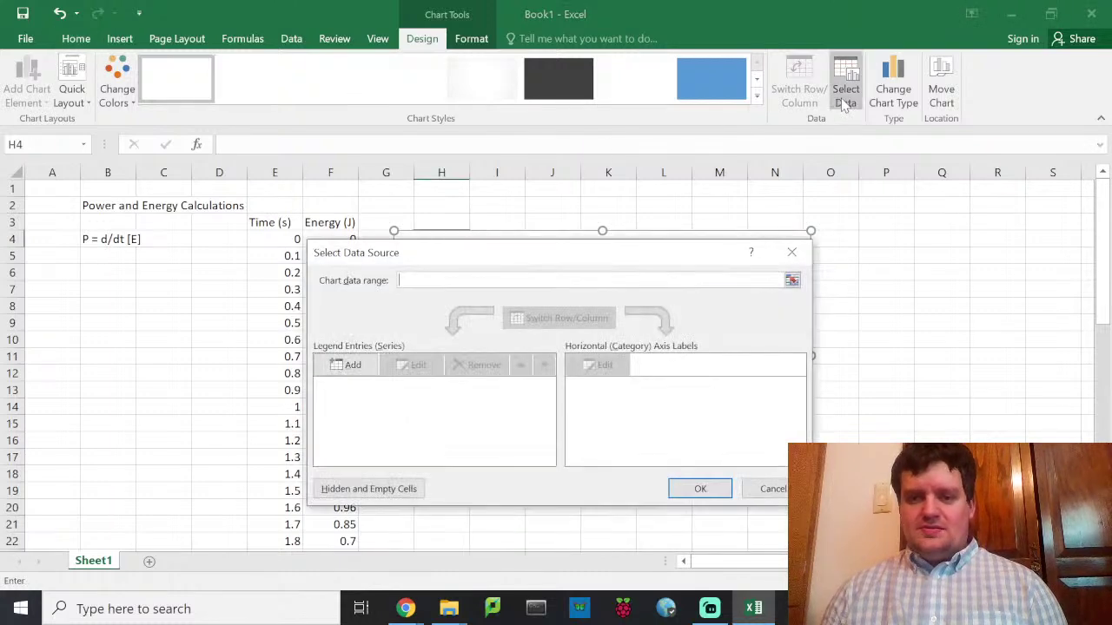
left_click(352, 365)
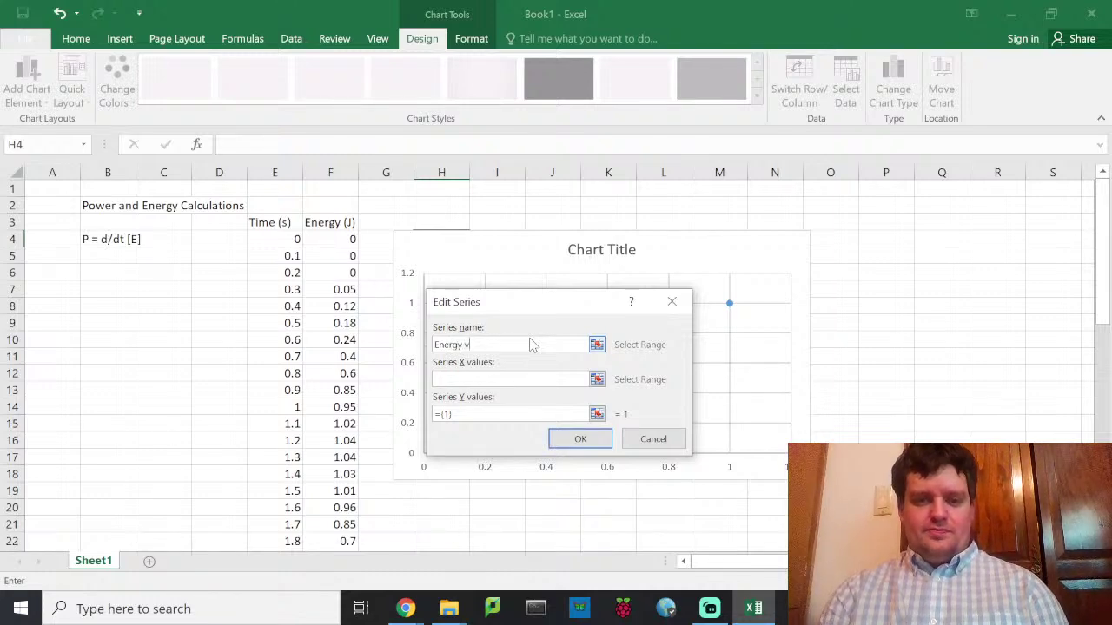
type("Energy vs. Time")
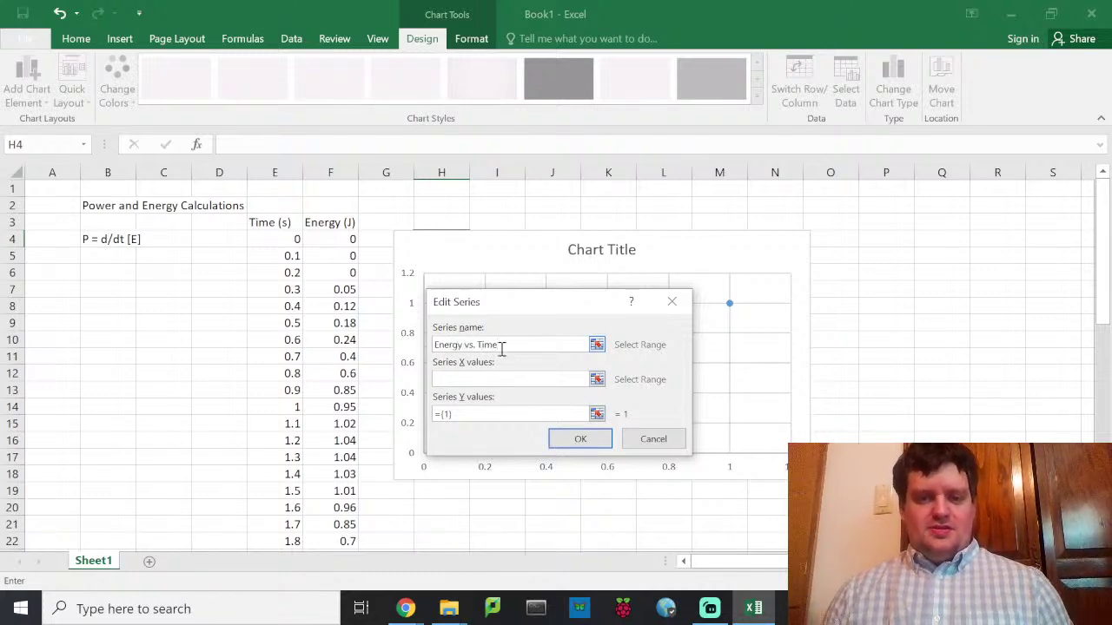
left_click(474, 379)
left_click_drag(290, 239, 293, 529)
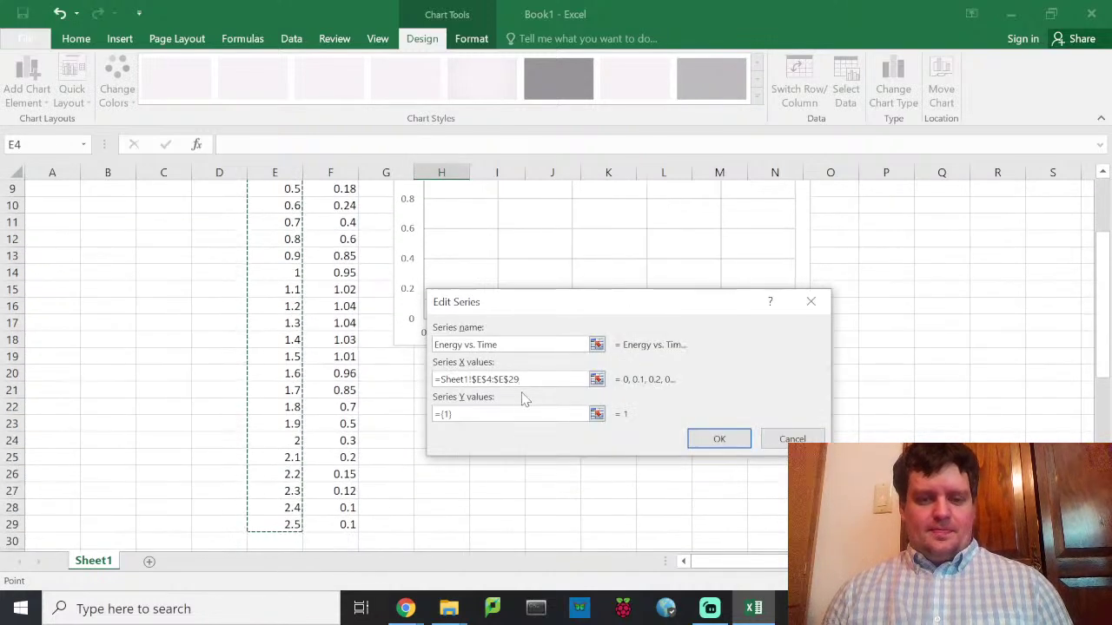
Step: Set the series' Y values to the energies in F4:F29 and apply the chart's data source
left_click(489, 413)
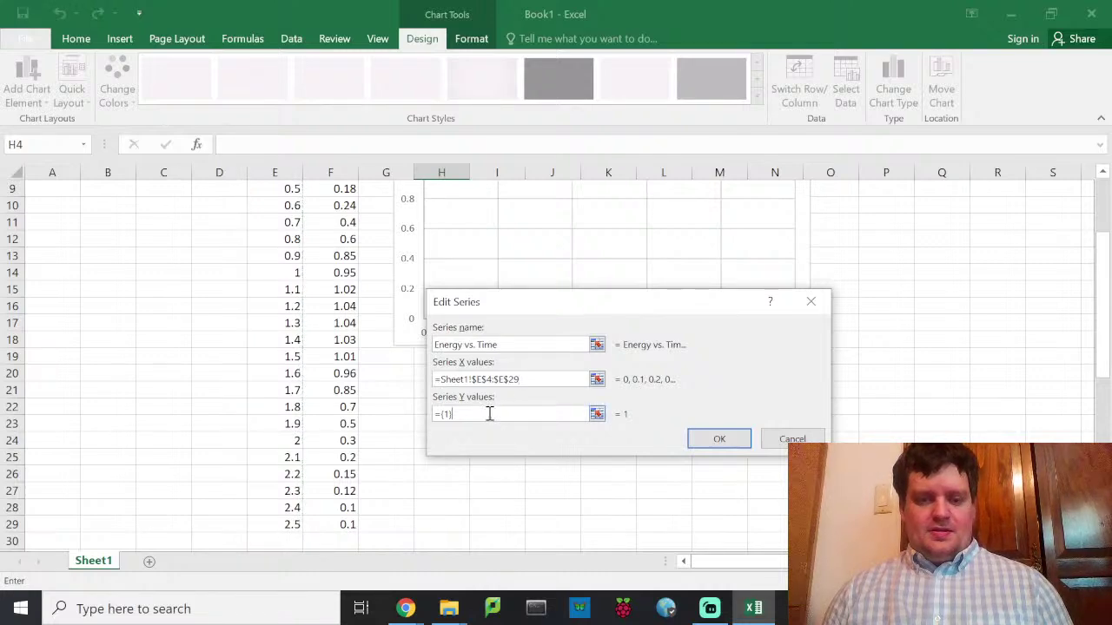
key("BackSpace")
key("BackSpace")
key("BackSpace")
scroll(347, 260, "up", 3)
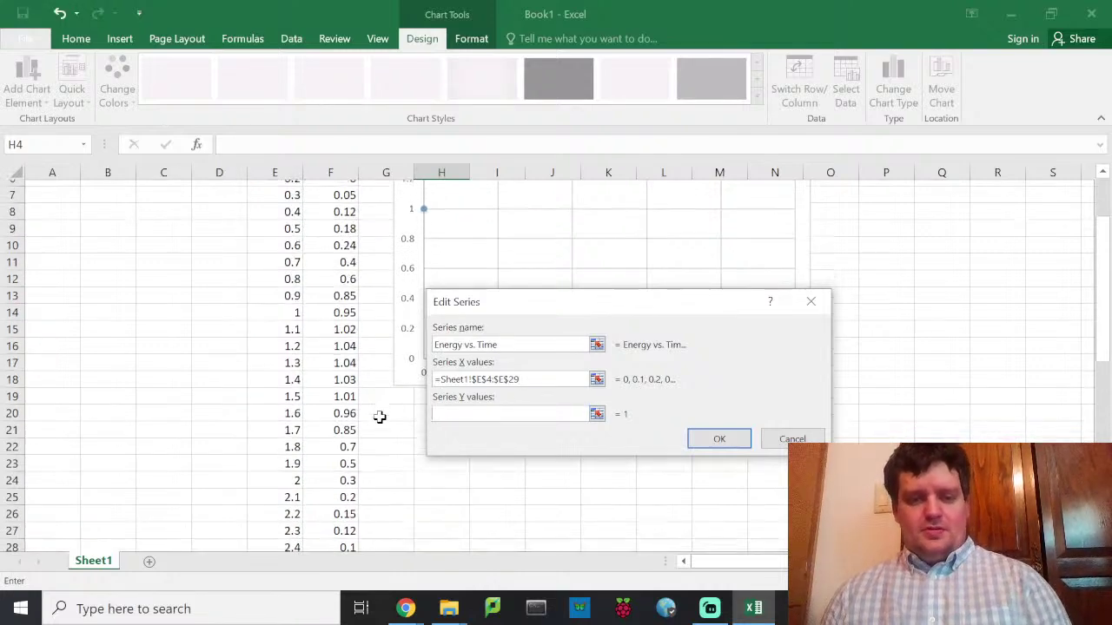
left_click_drag(342, 242, 325, 516)
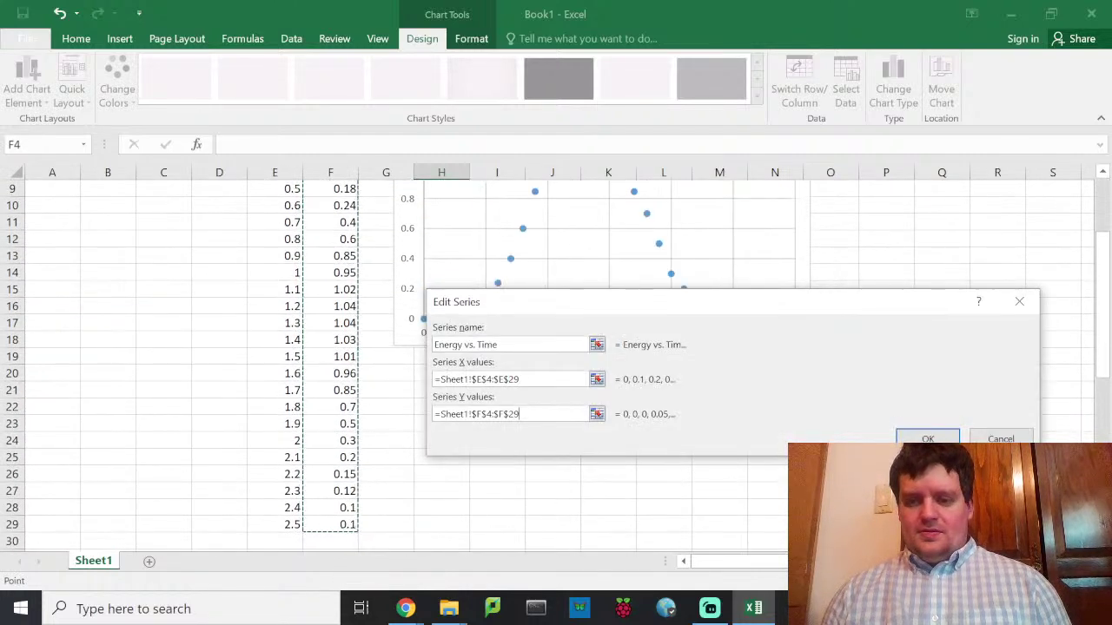
left_click(928, 439)
left_click(700, 489)
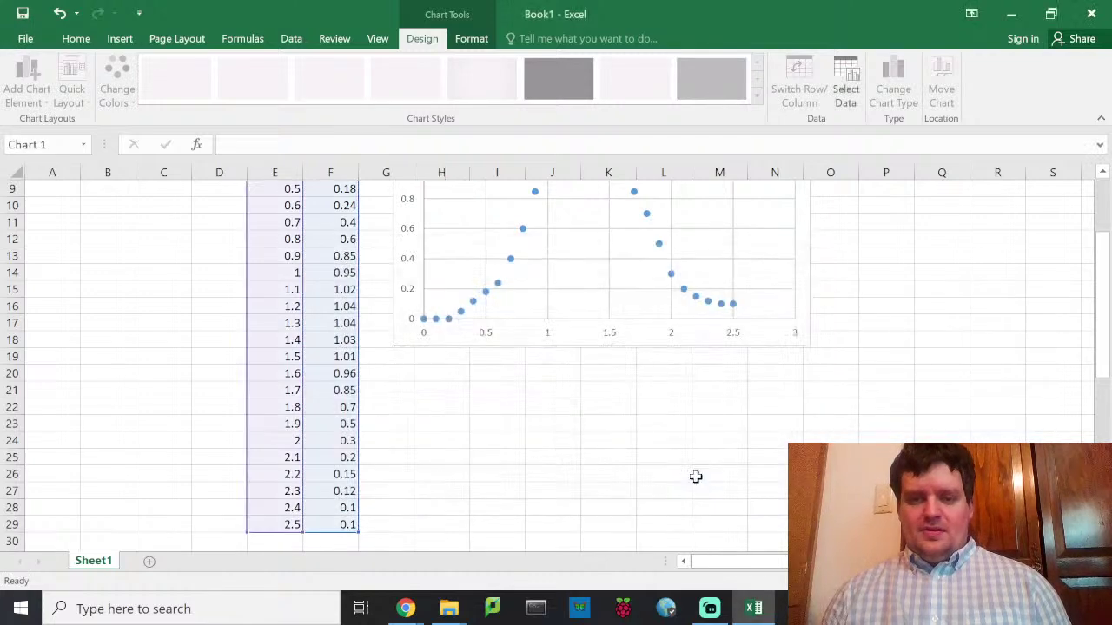
scroll(670, 425, "up", 3)
scroll(752, 451, "down", 1)
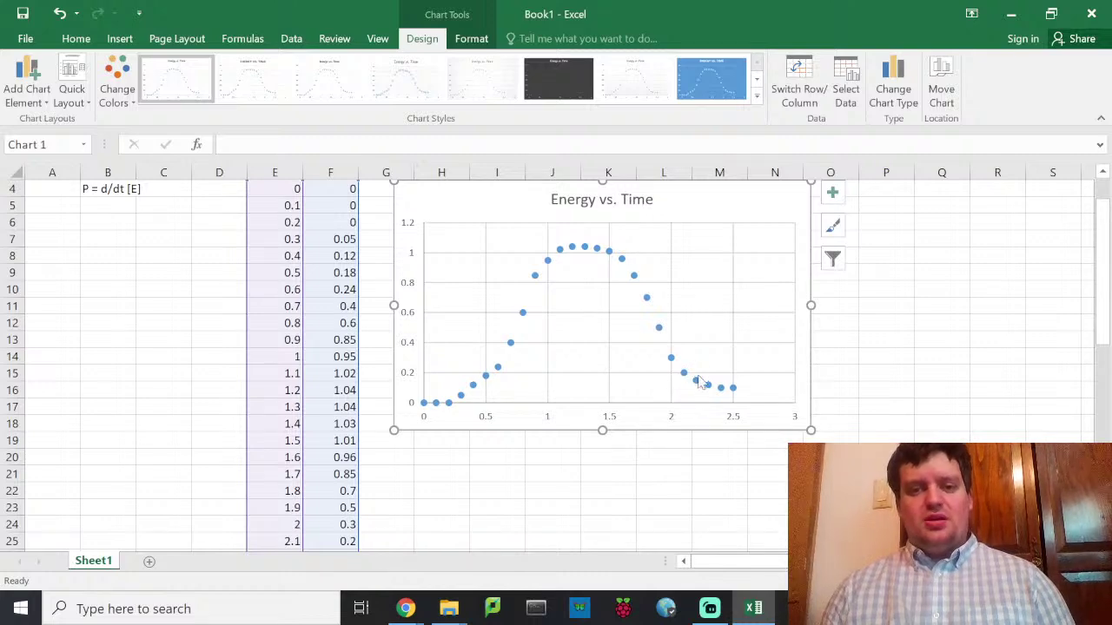
scroll(645, 368, "up", 1)
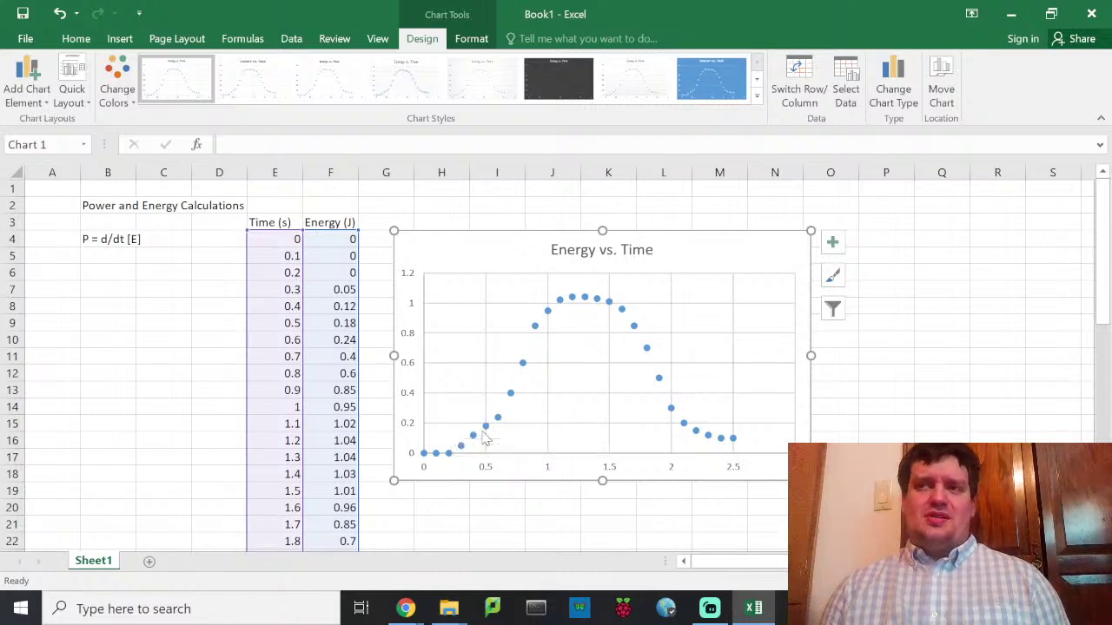
mouse_move(484, 437)
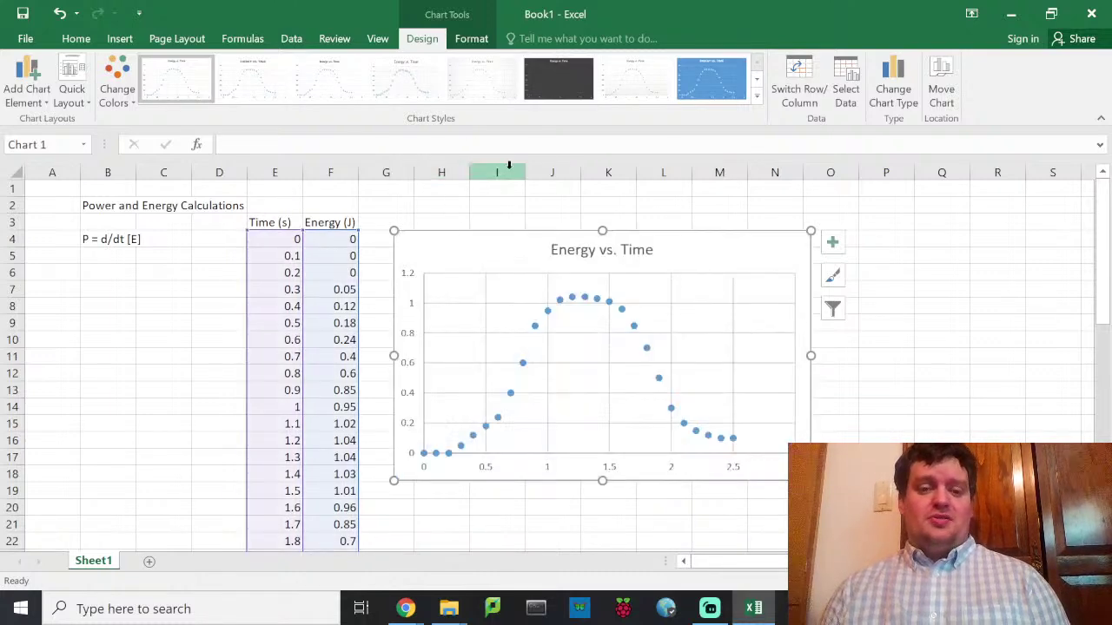
right_click(744, 249)
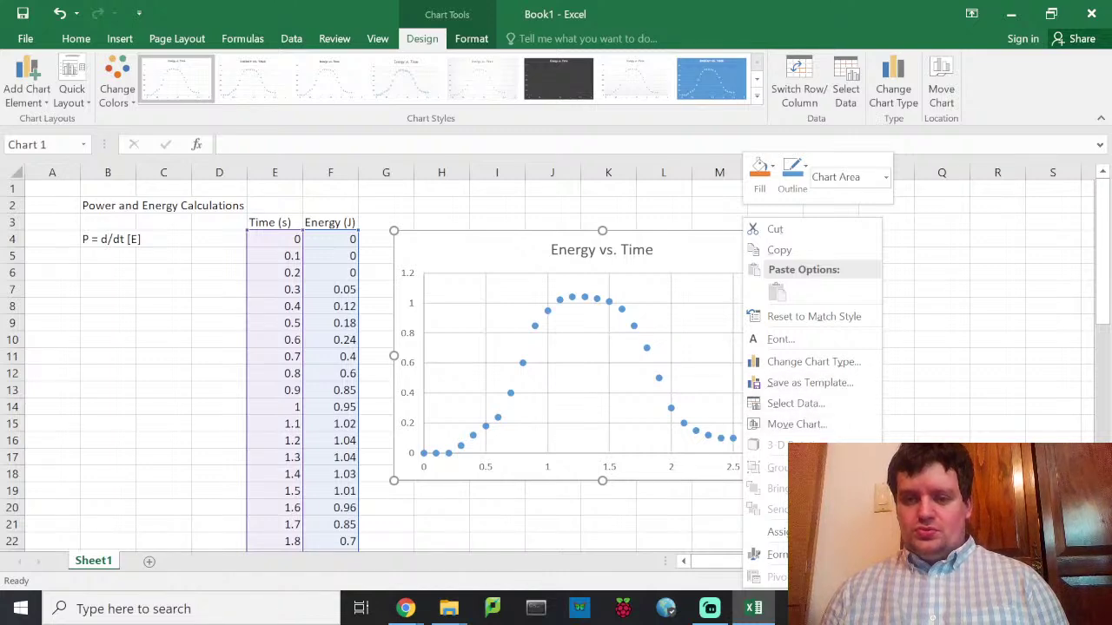
left_click(686, 276)
right_click(687, 258)
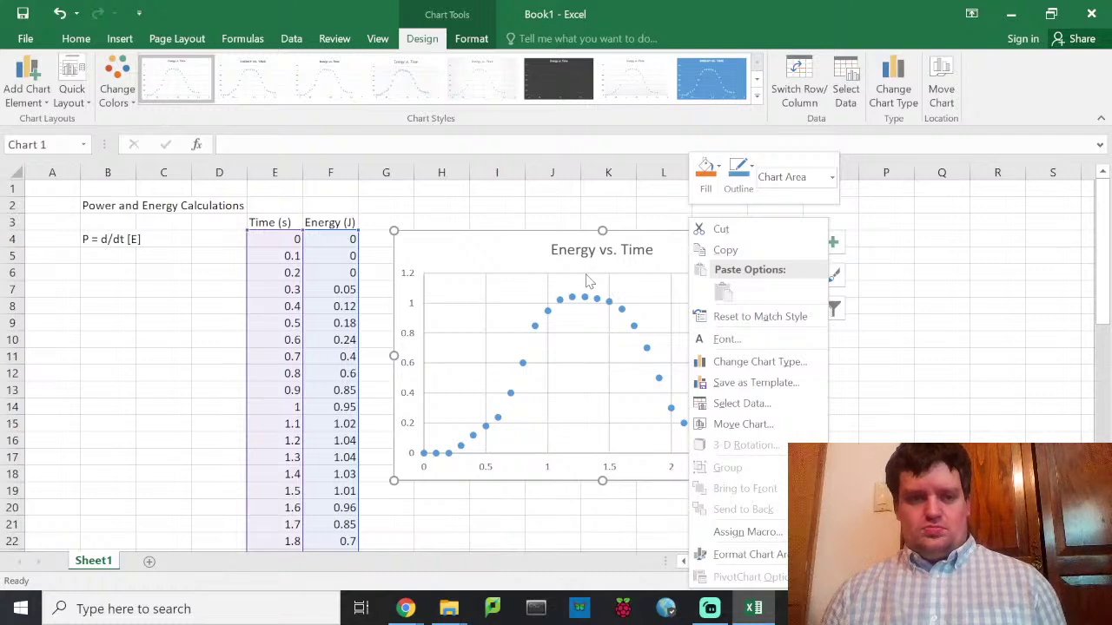
left_click(521, 273)
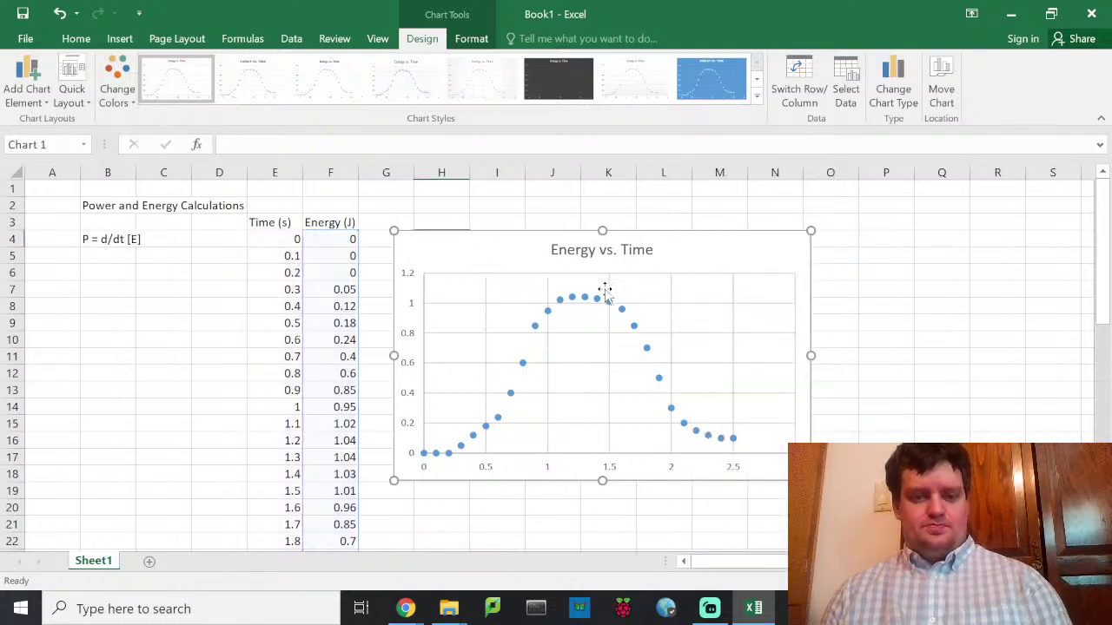
key("Escape")
left_click(754, 253)
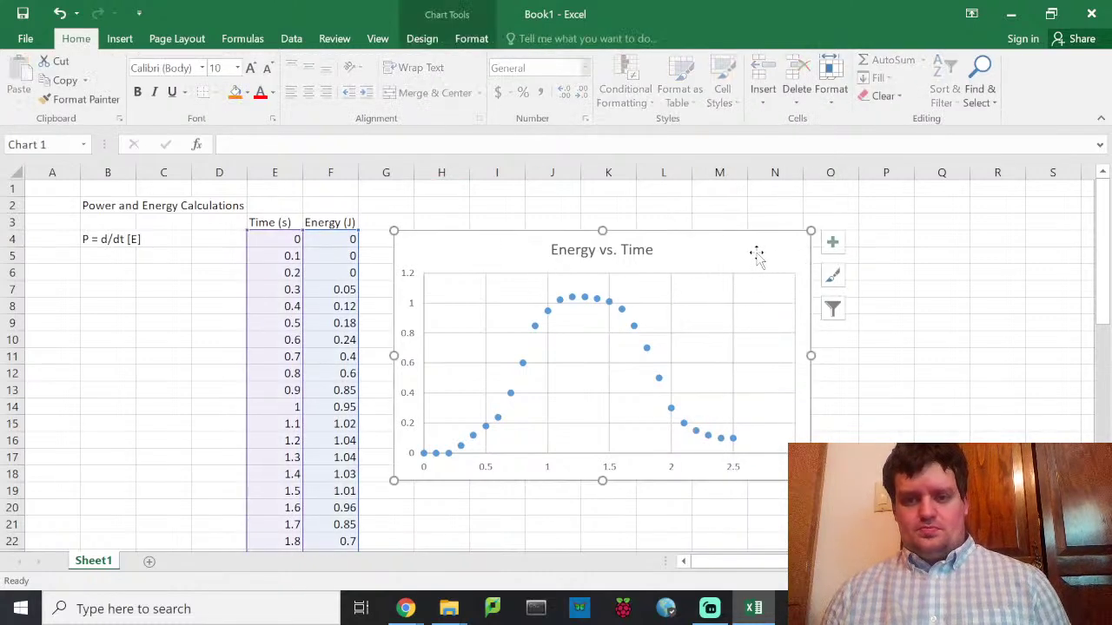
right_click(757, 255)
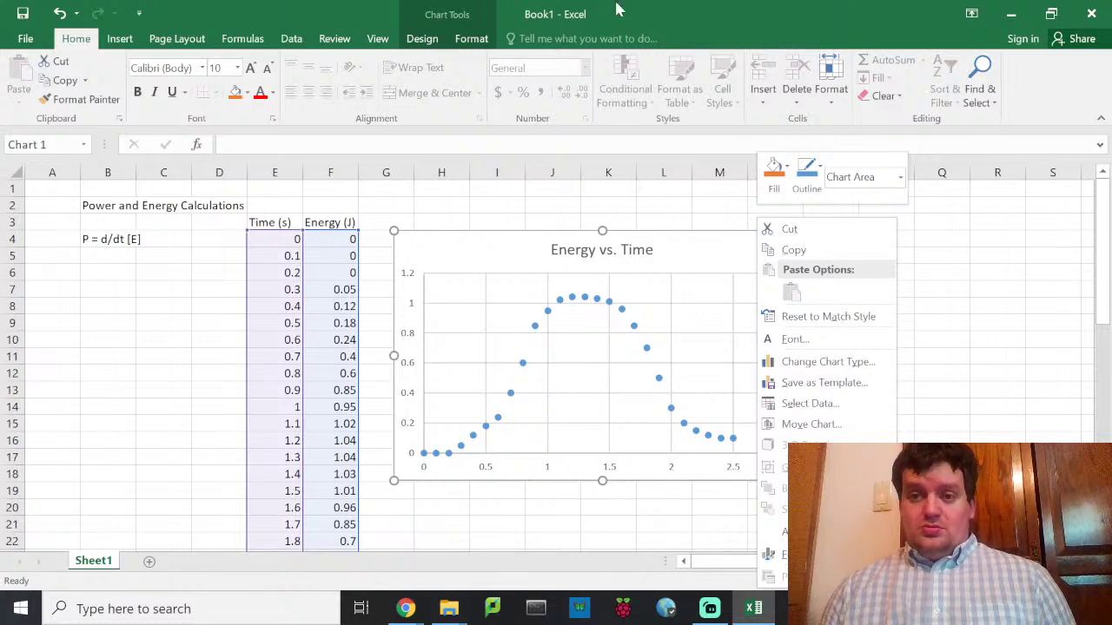
Step: Change the Energy vs. Time chart to Scatter with Smooth Lines and move it over to start at column I
left_click(472, 39)
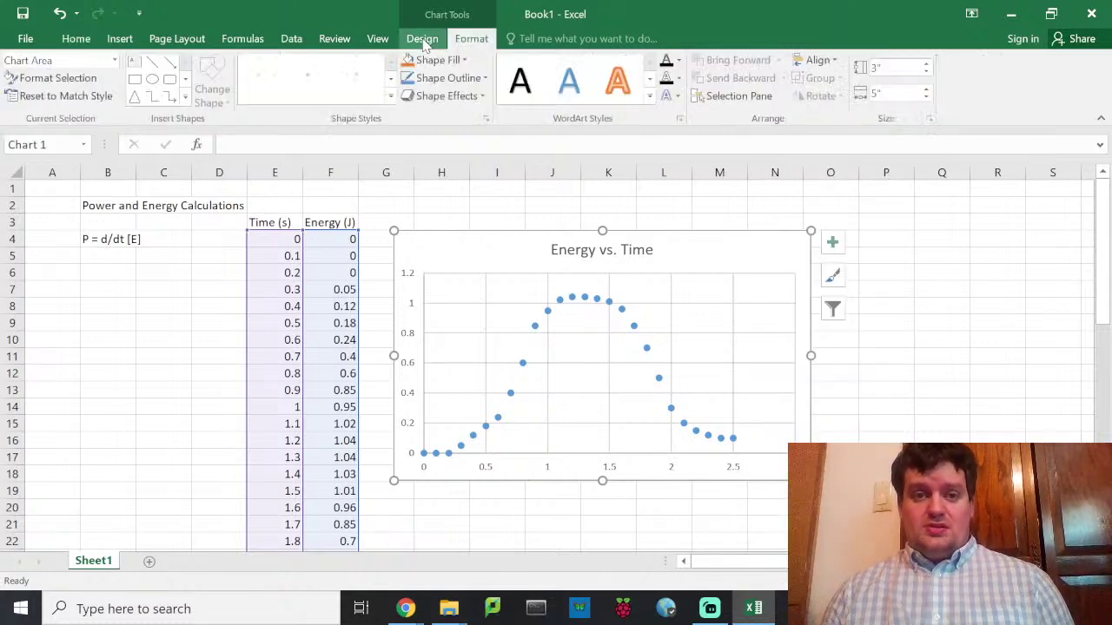
left_click(423, 40)
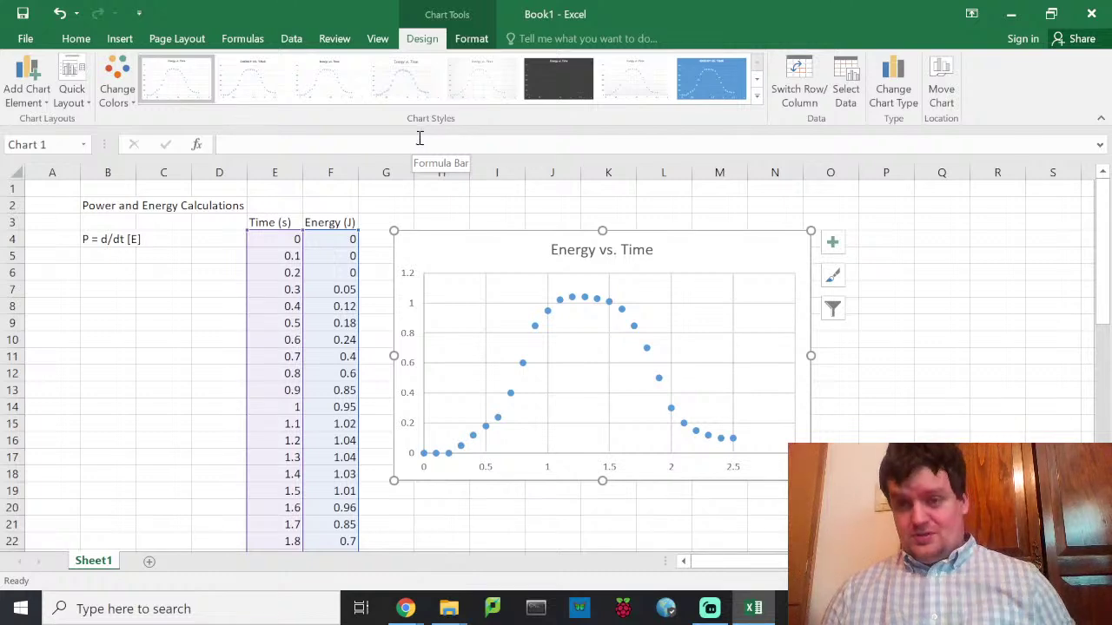
left_click(894, 95)
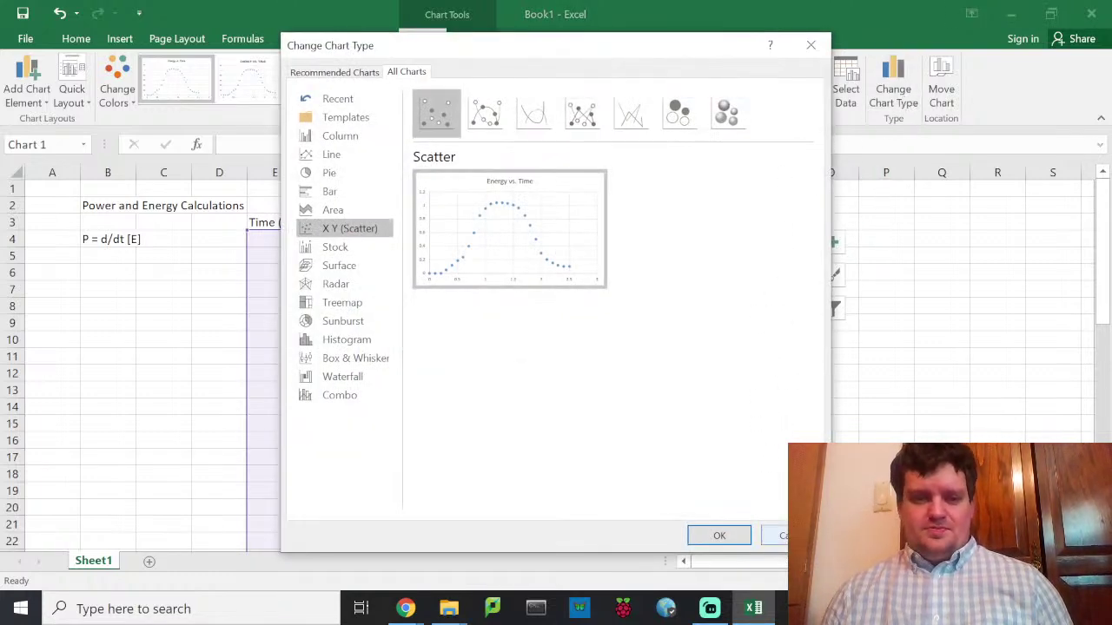
left_click(533, 113)
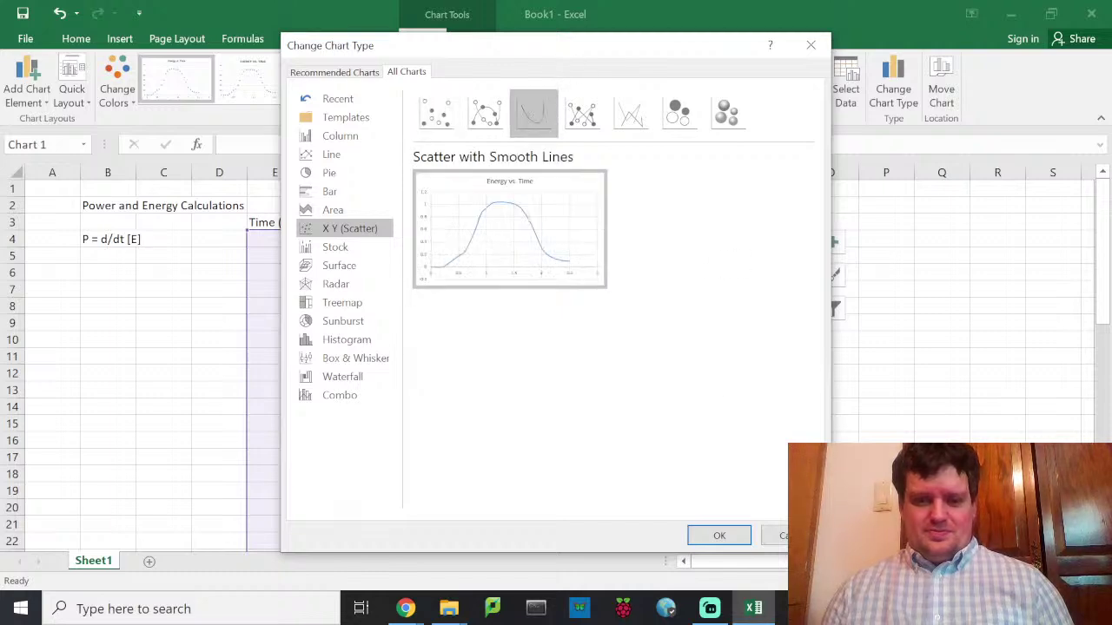
left_click(720, 535)
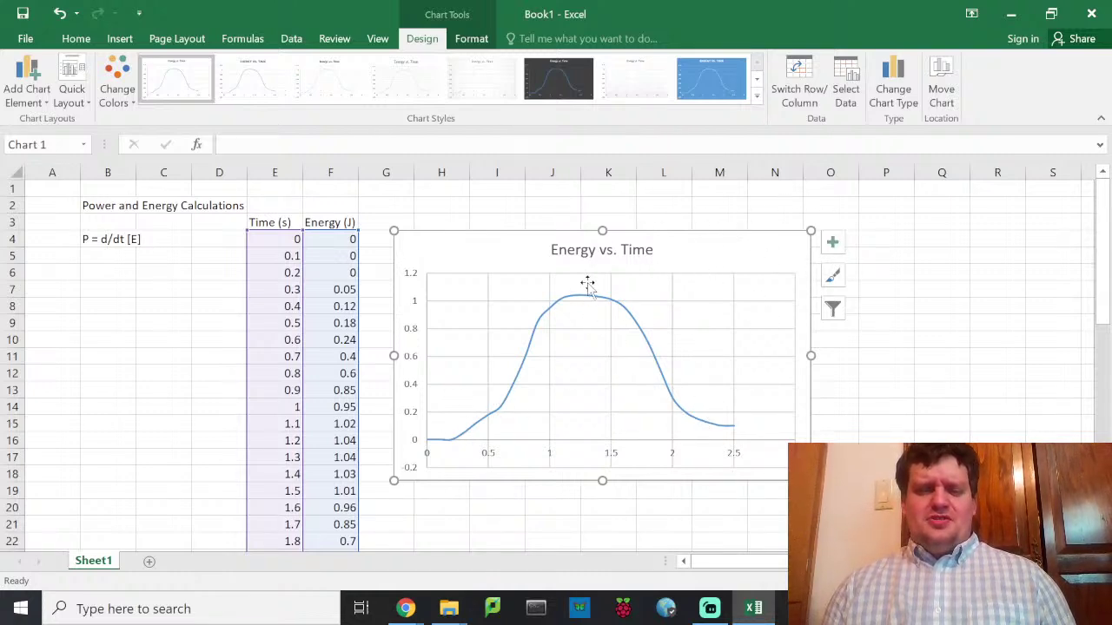
left_click_drag(721, 251, 809, 251)
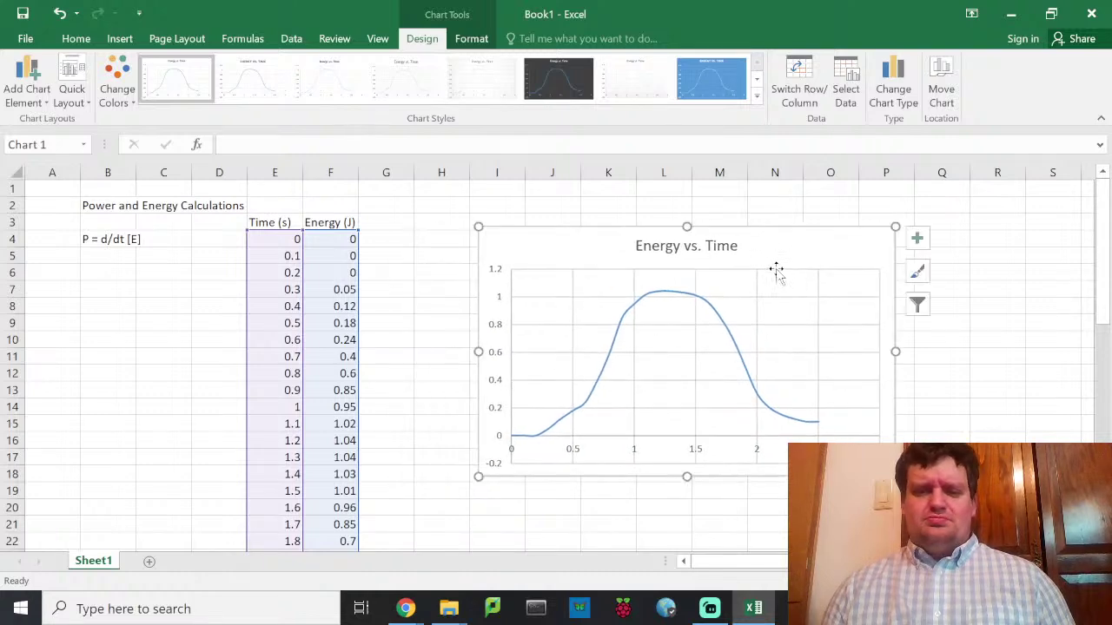
left_click(425, 255)
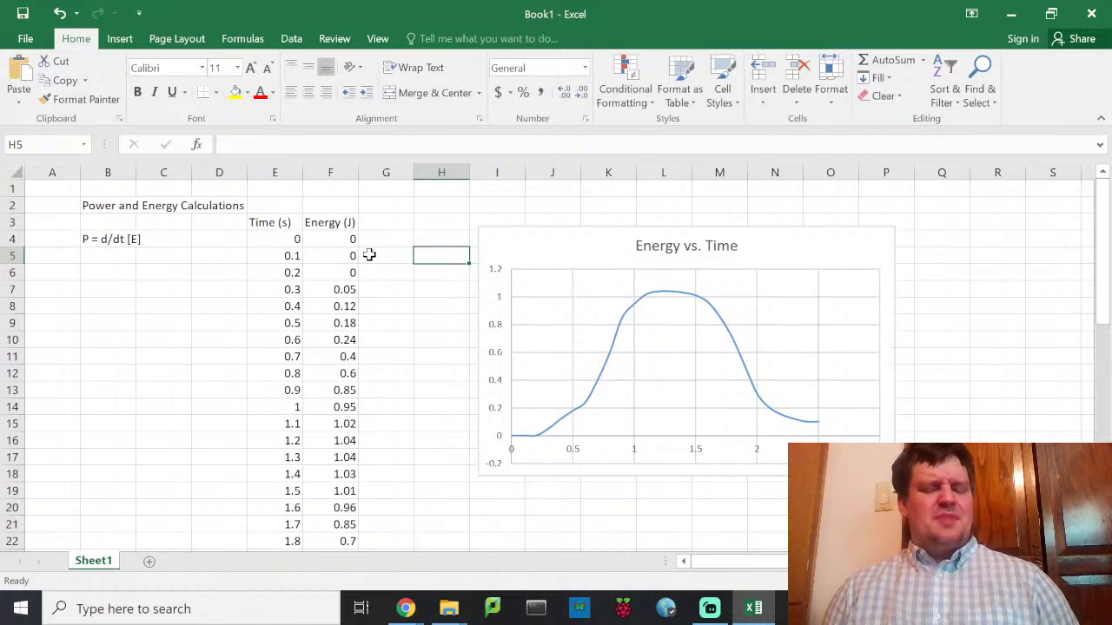
Step: Examine the energy values in column F, the power definition in B4 and the slope of the energy curve
scroll(326, 300, "down", 4)
scroll(326, 296, "down", 1)
left_click(341, 290)
left_click(345, 222)
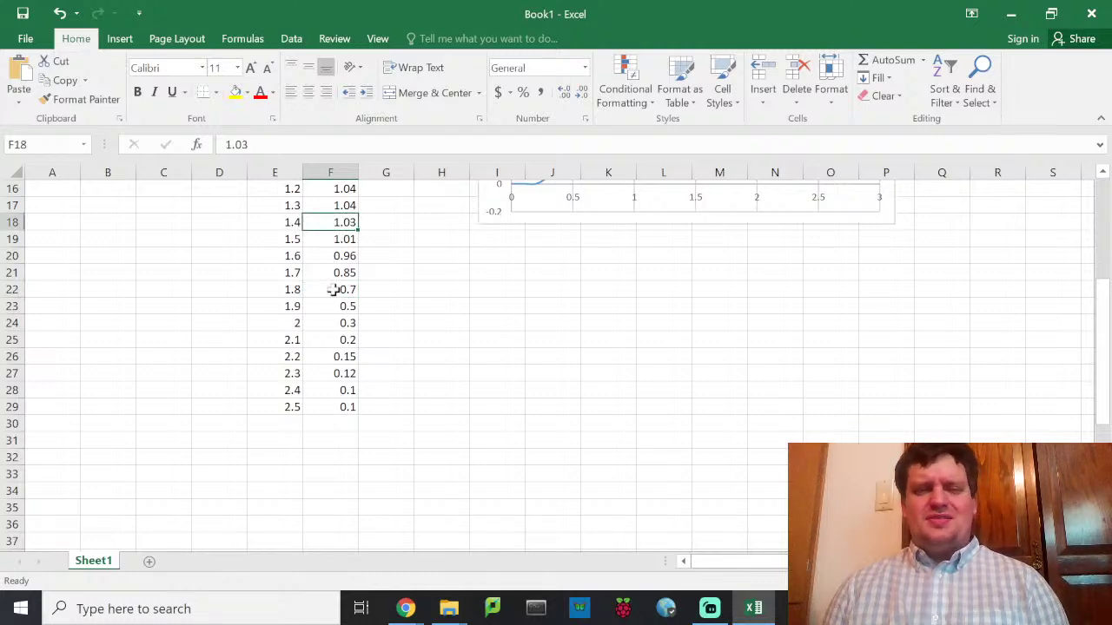
scroll(339, 308, "up", 5)
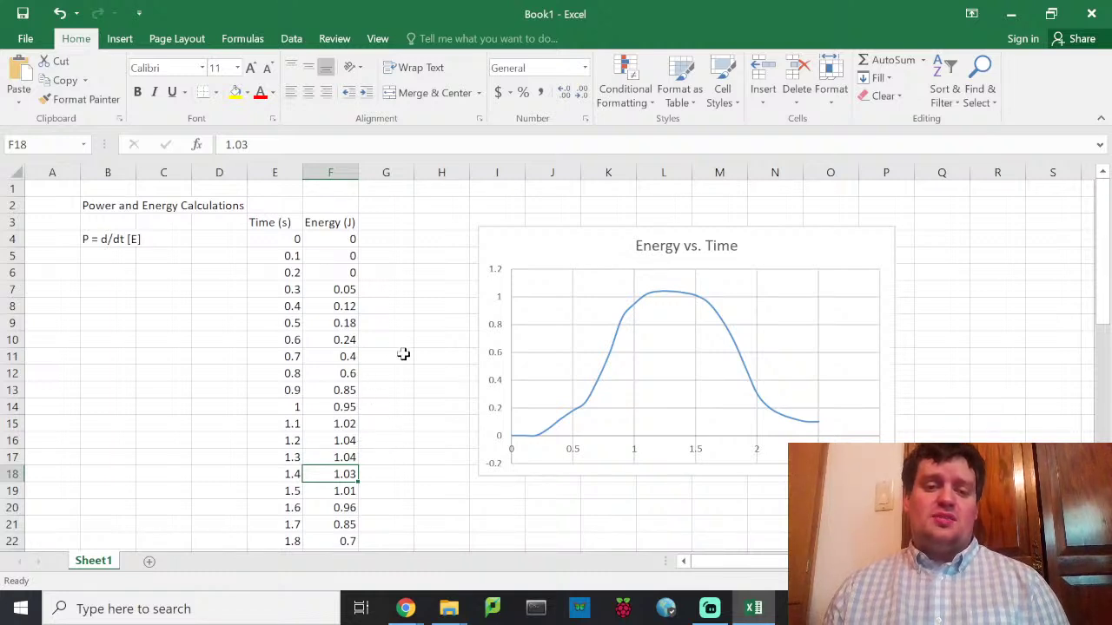
left_click(343, 290)
left_click(348, 339)
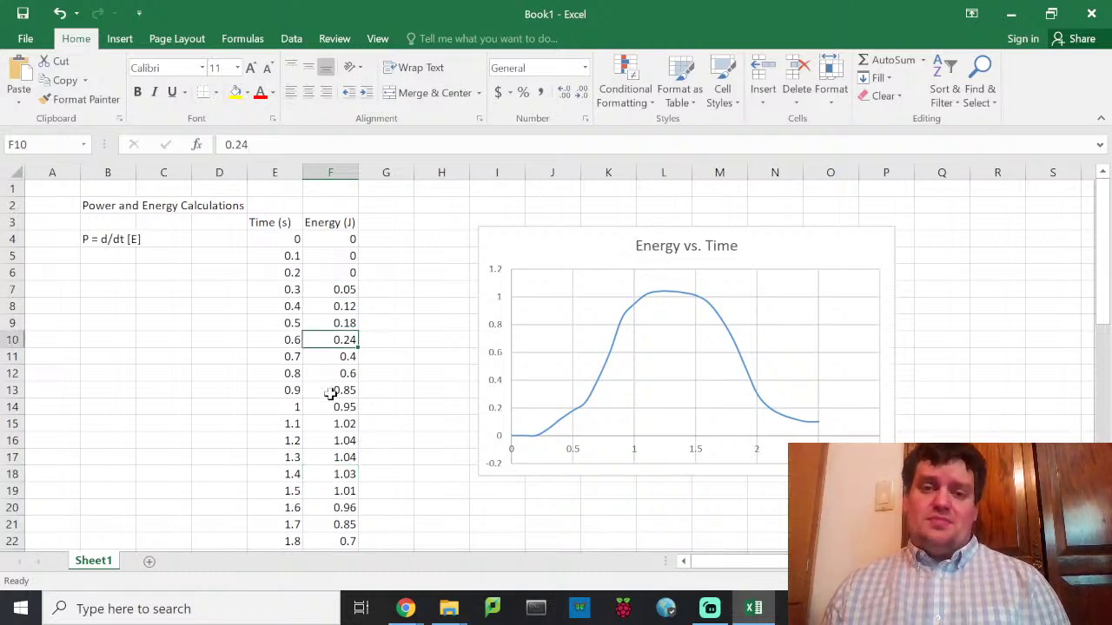
left_click(321, 424)
left_click(334, 459)
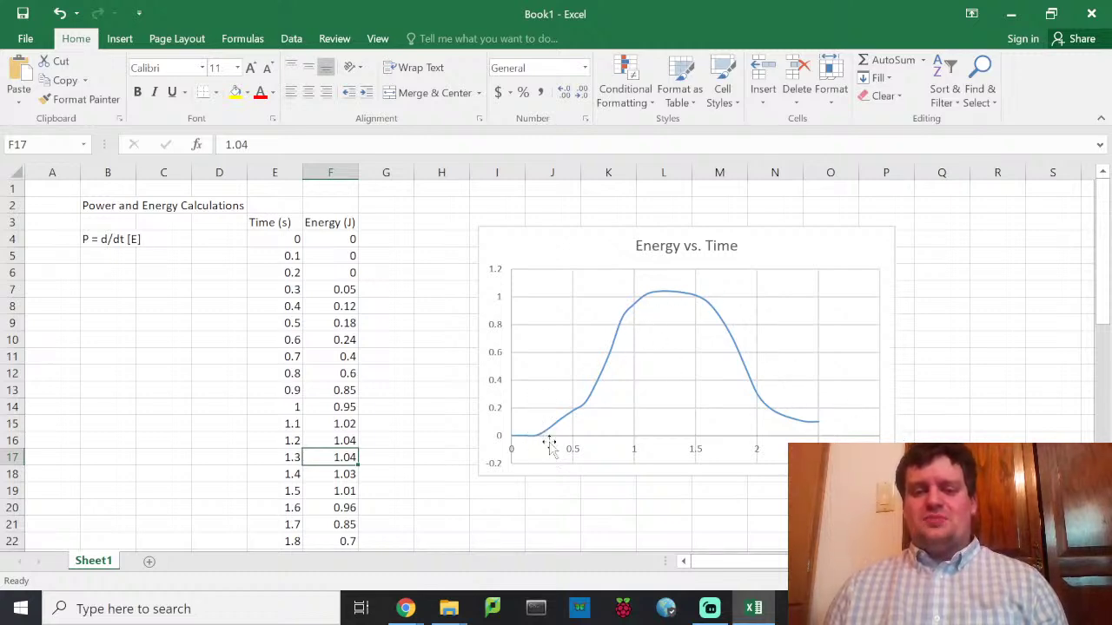
left_click(96, 242)
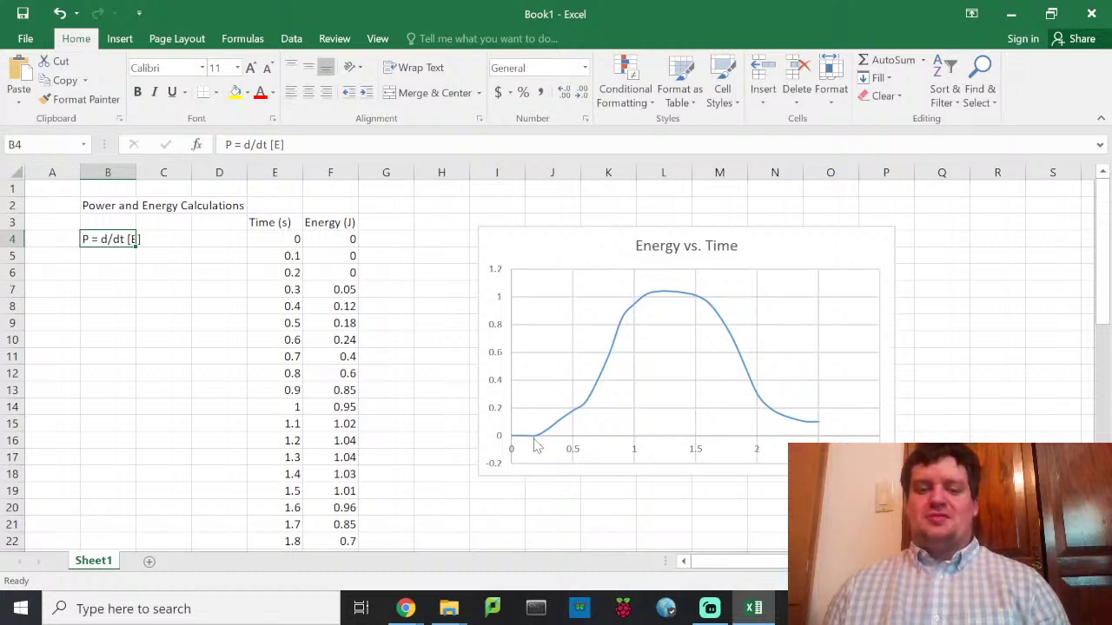
mouse_move(536, 447)
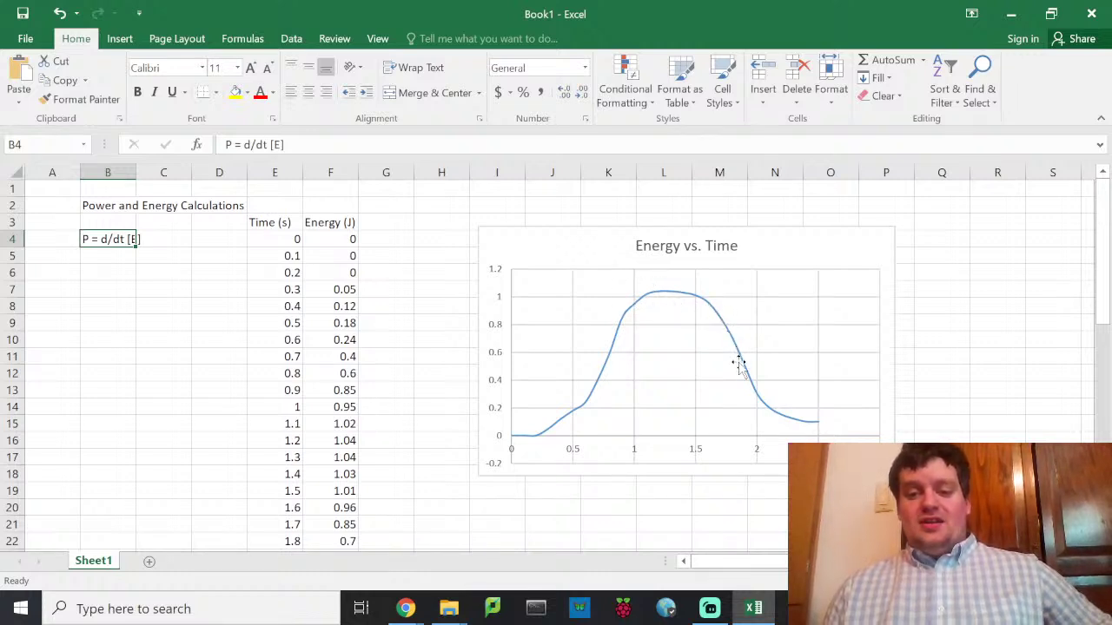
mouse_move(748, 376)
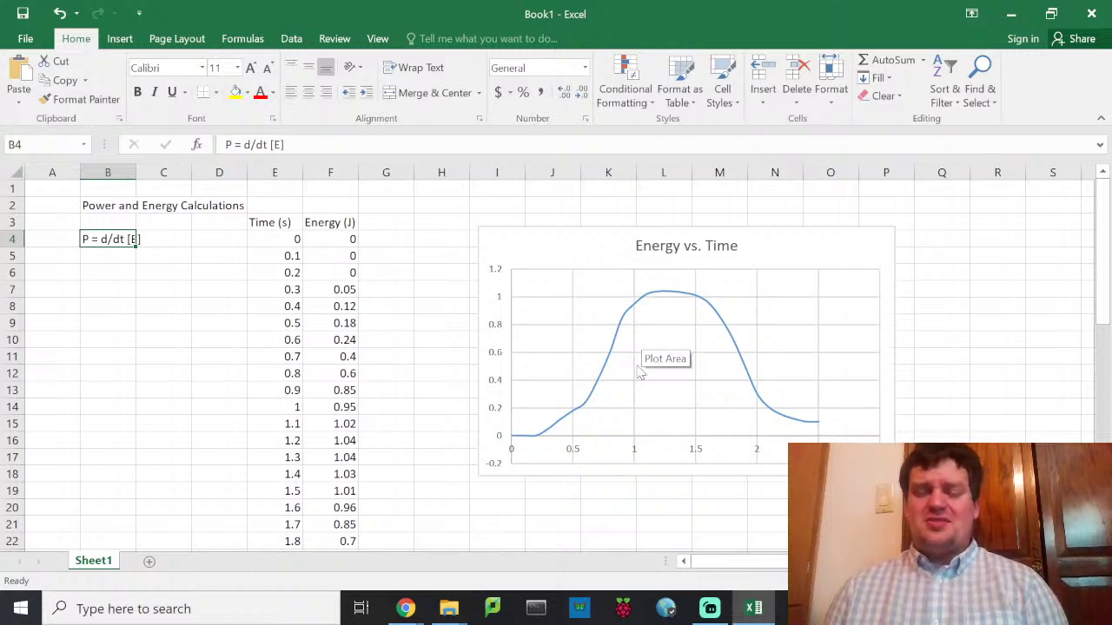
Step: Enter the power formula =(F5-F4)/(E5-E4) in cell G5
left_click(398, 244)
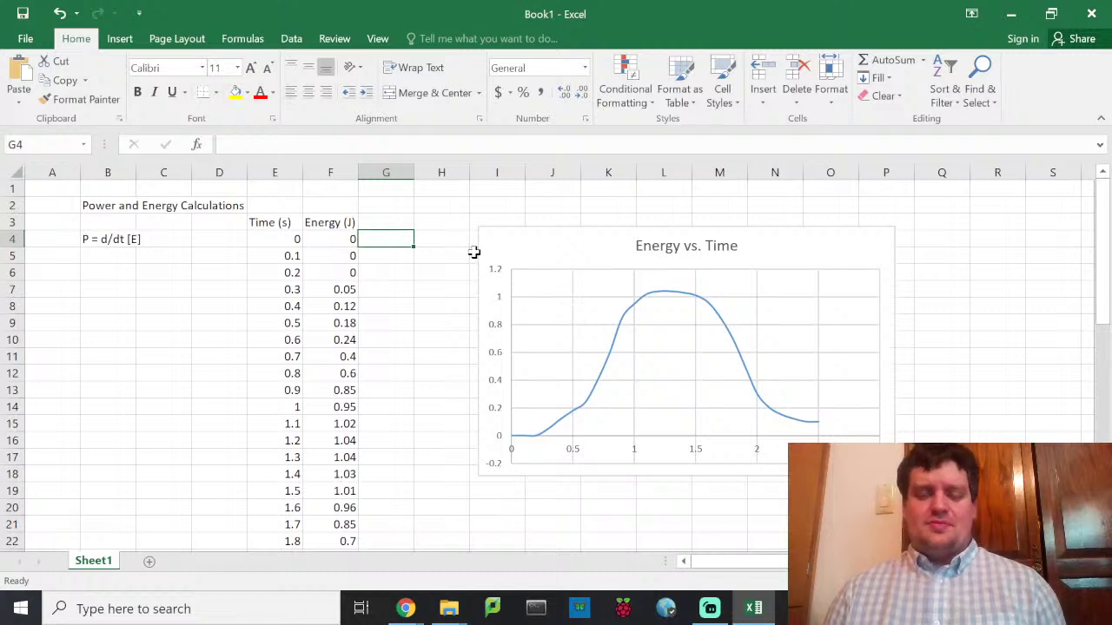
key("Down")
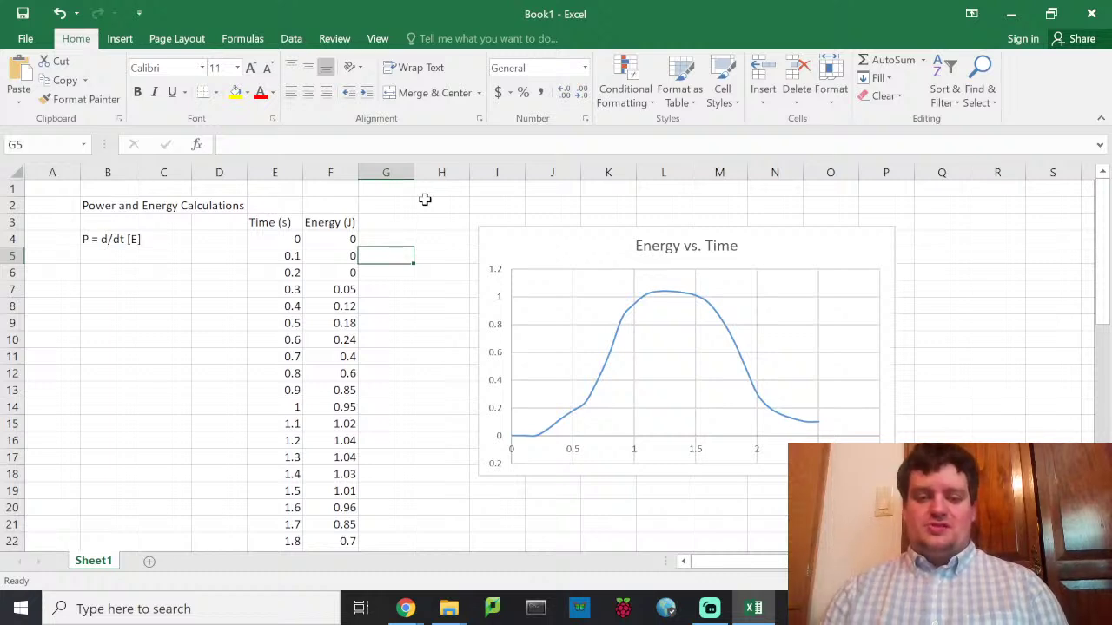
type("=")
key("Left")
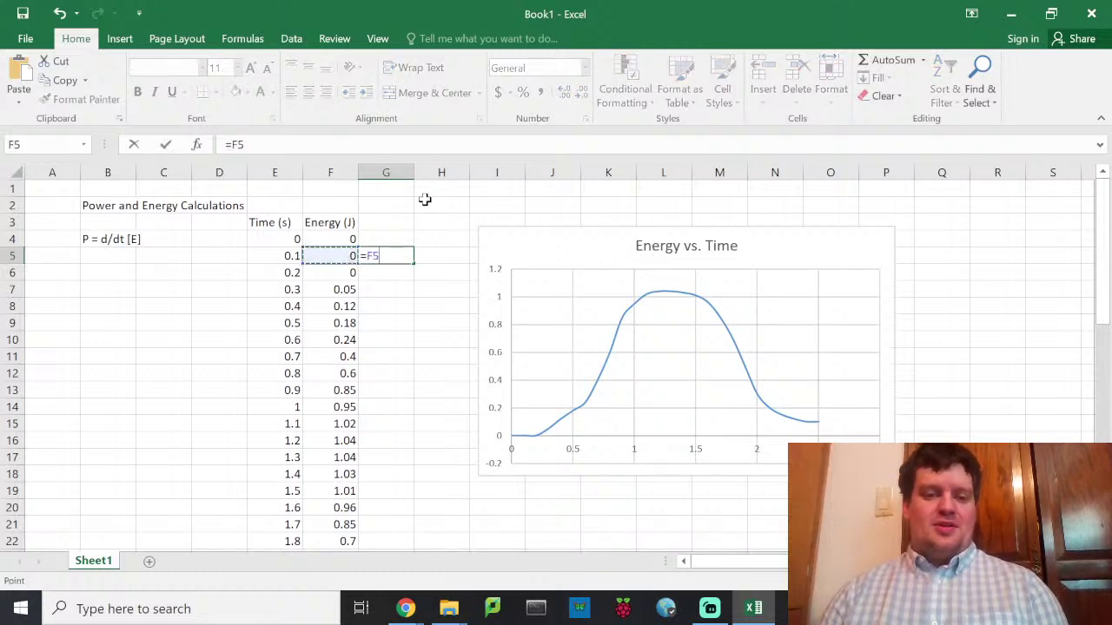
type("-")
key("Up")
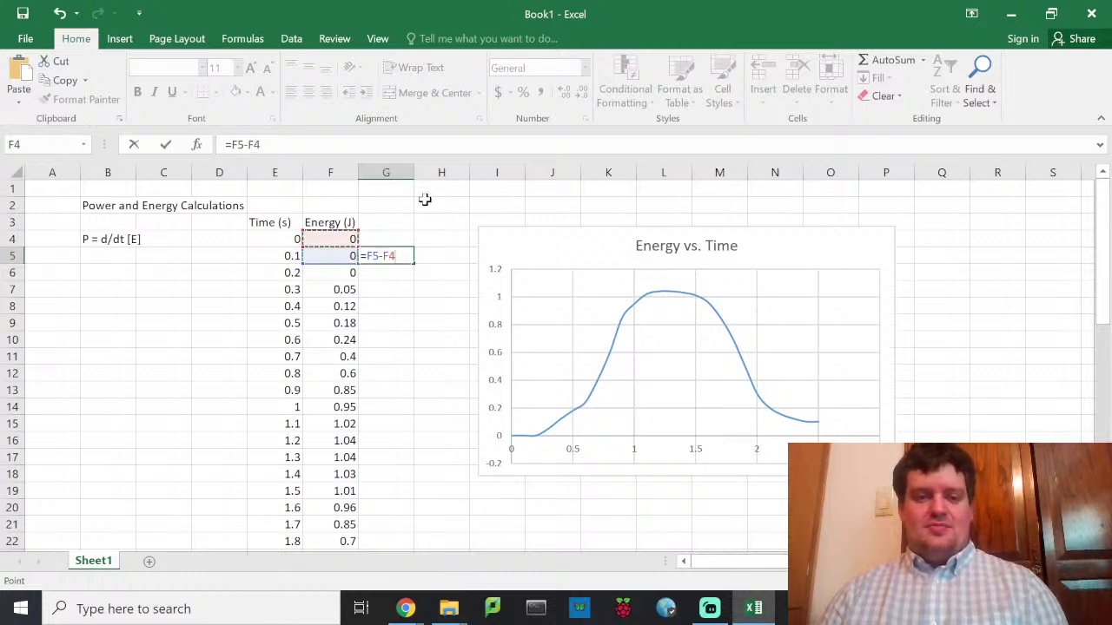
type(")")
left_click(365, 256)
type("(")
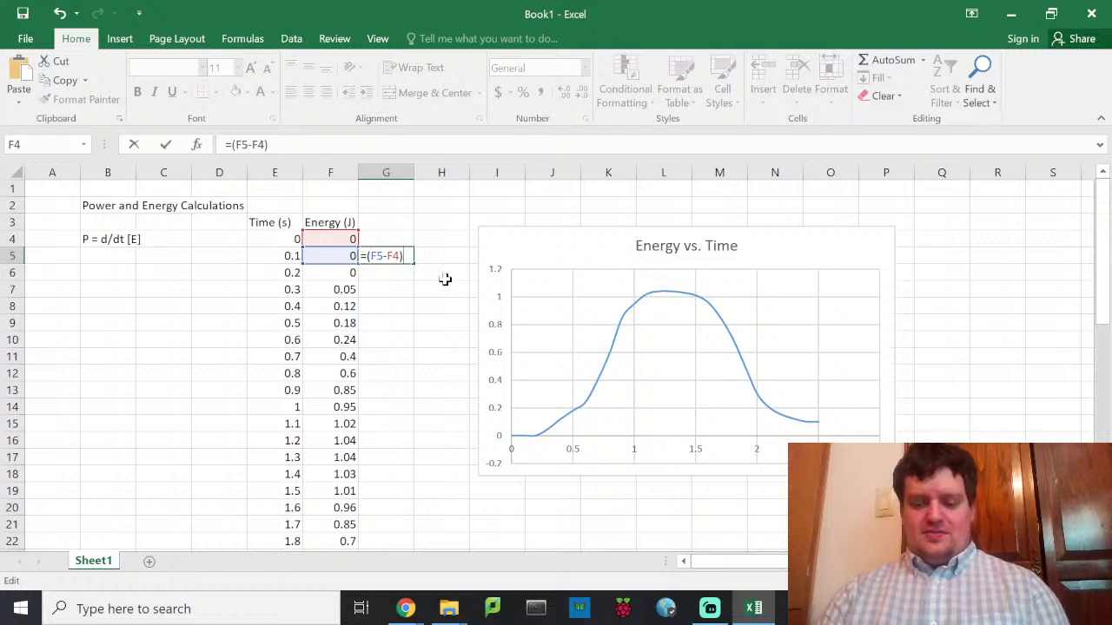
left_click(282, 256)
type("-")
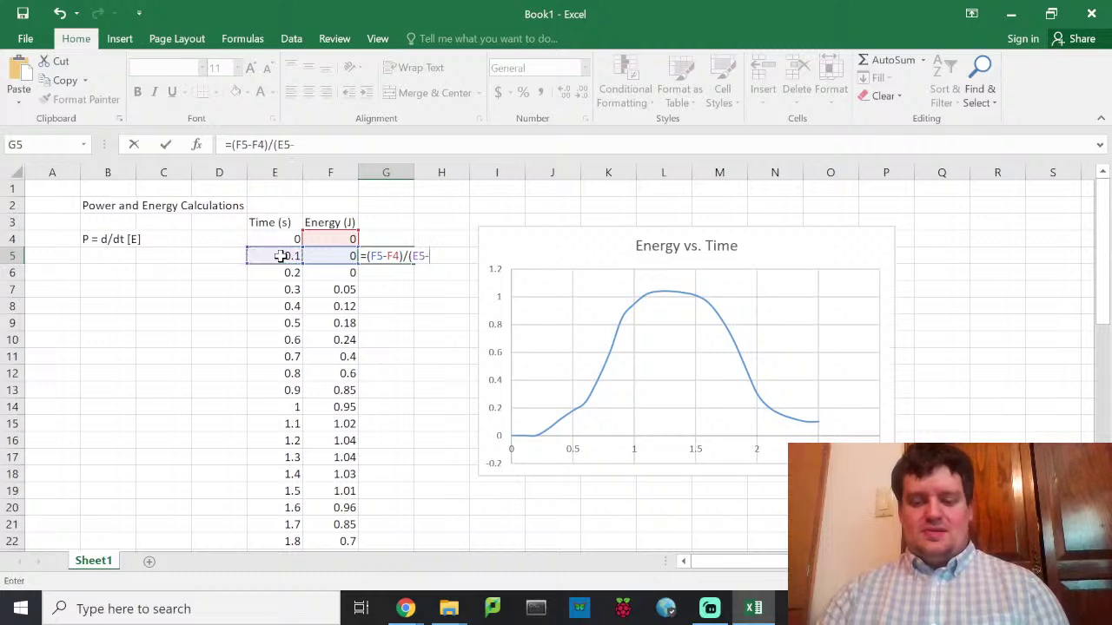
left_click(281, 240)
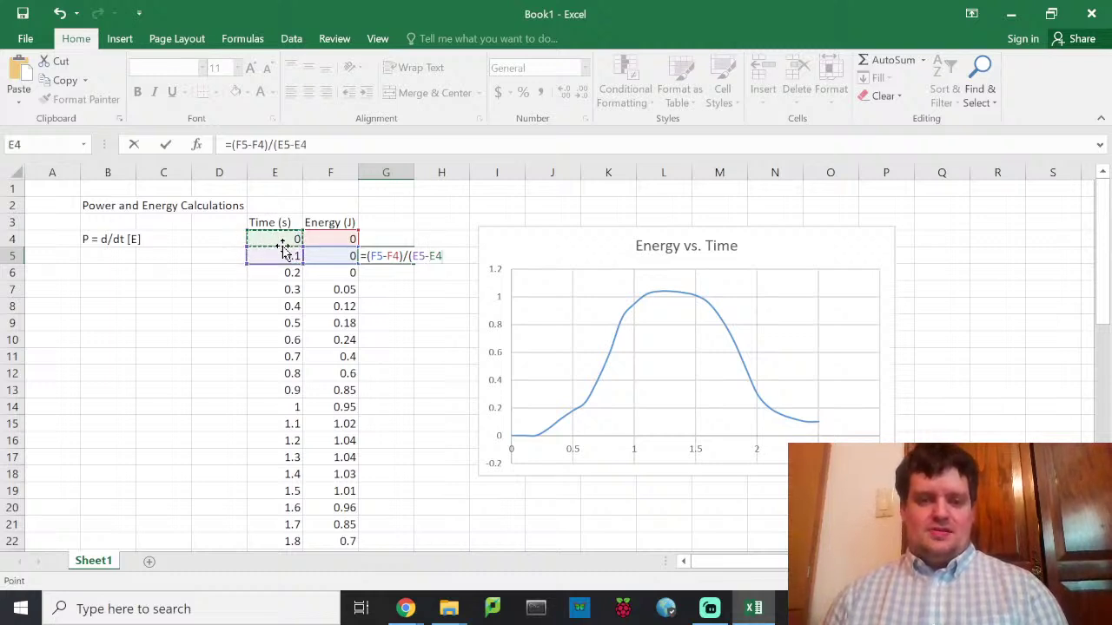
key("Return")
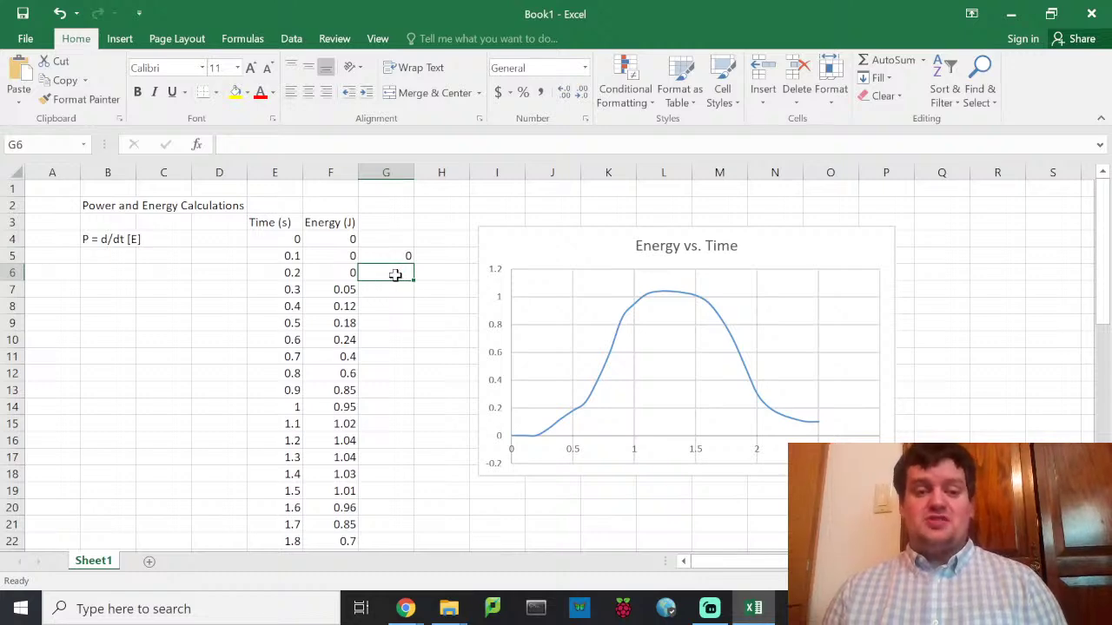
Step: Fill the power formula from G5 down column G to G29
left_click(406, 247)
left_click(406, 258)
left_click_drag(412, 259, 408, 510)
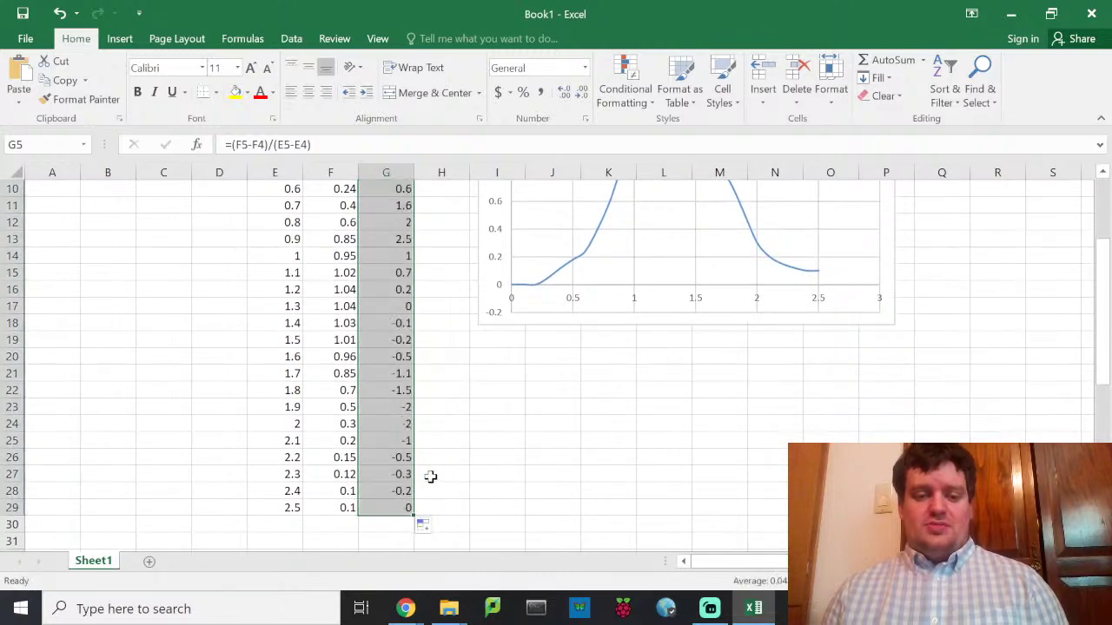
scroll(430, 460, "up", 3)
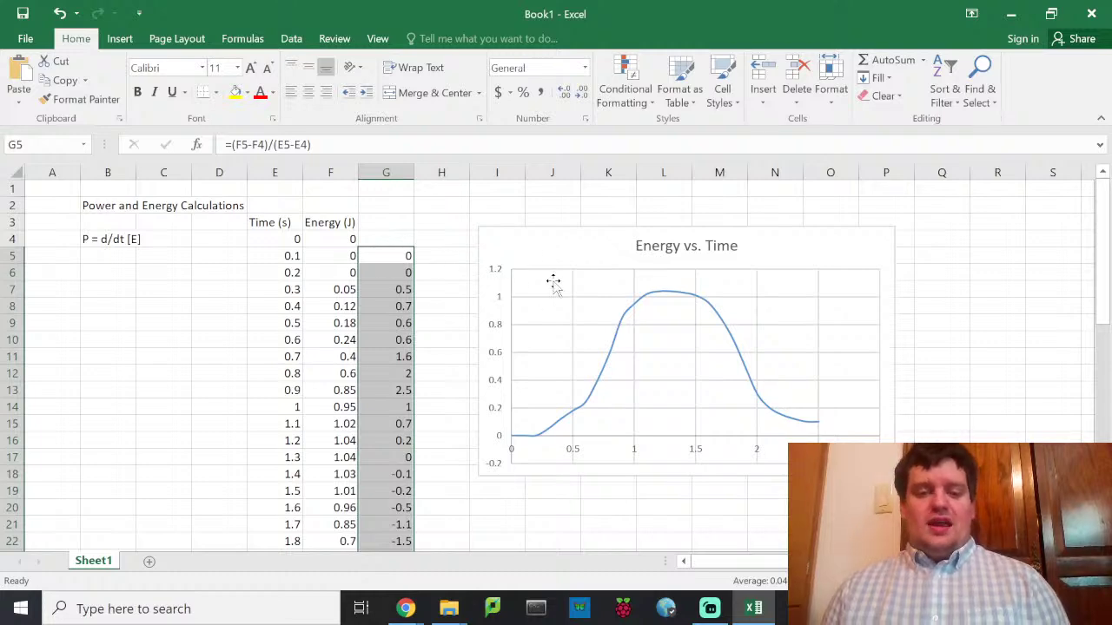
Step: Add a new data series named Power vs Time to the Energy vs. Time chart
left_click(556, 253)
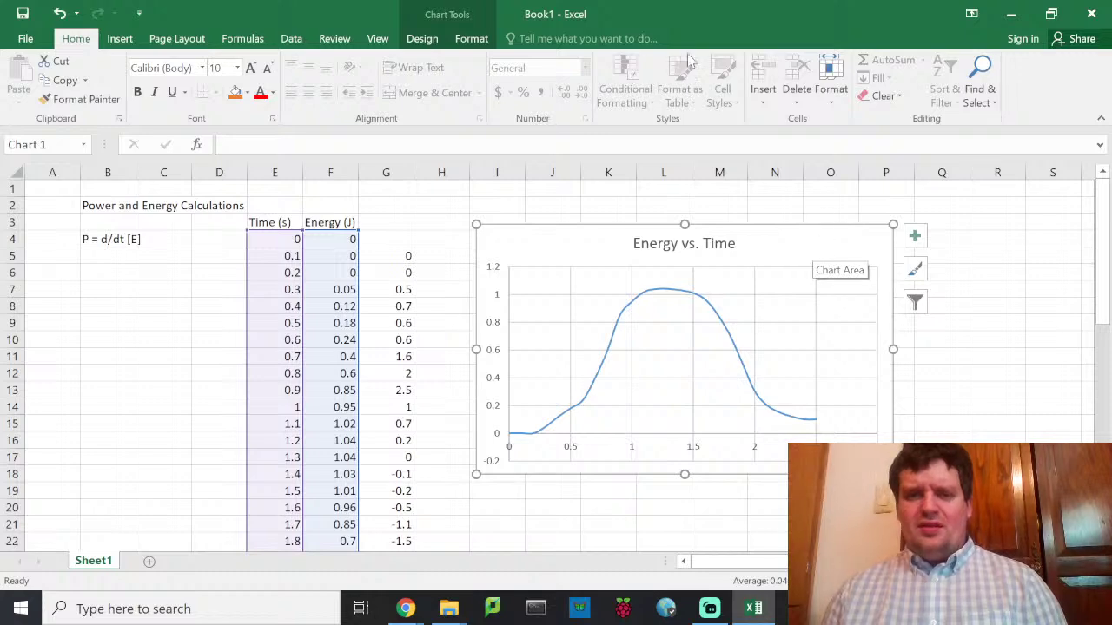
left_click(421, 39)
left_click(845, 87)
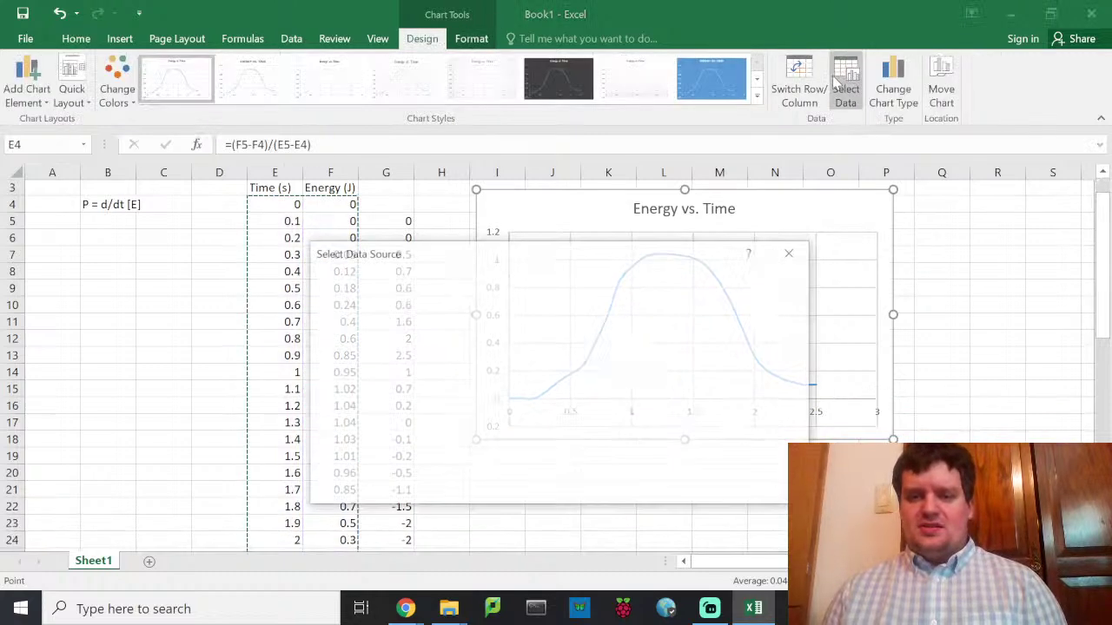
left_click(350, 365)
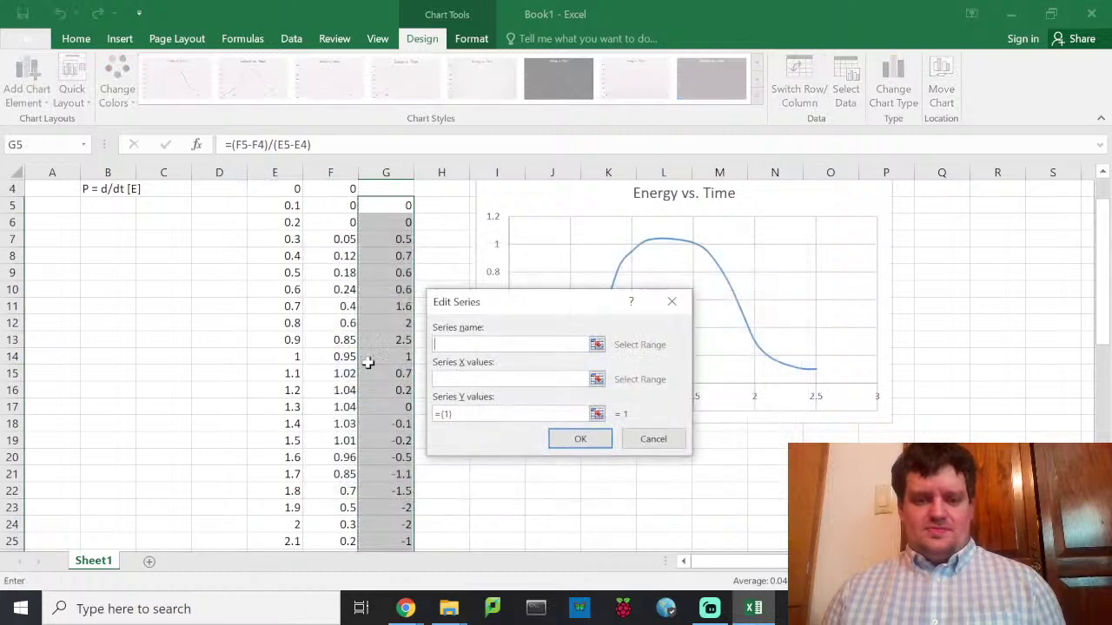
type("Pwer")
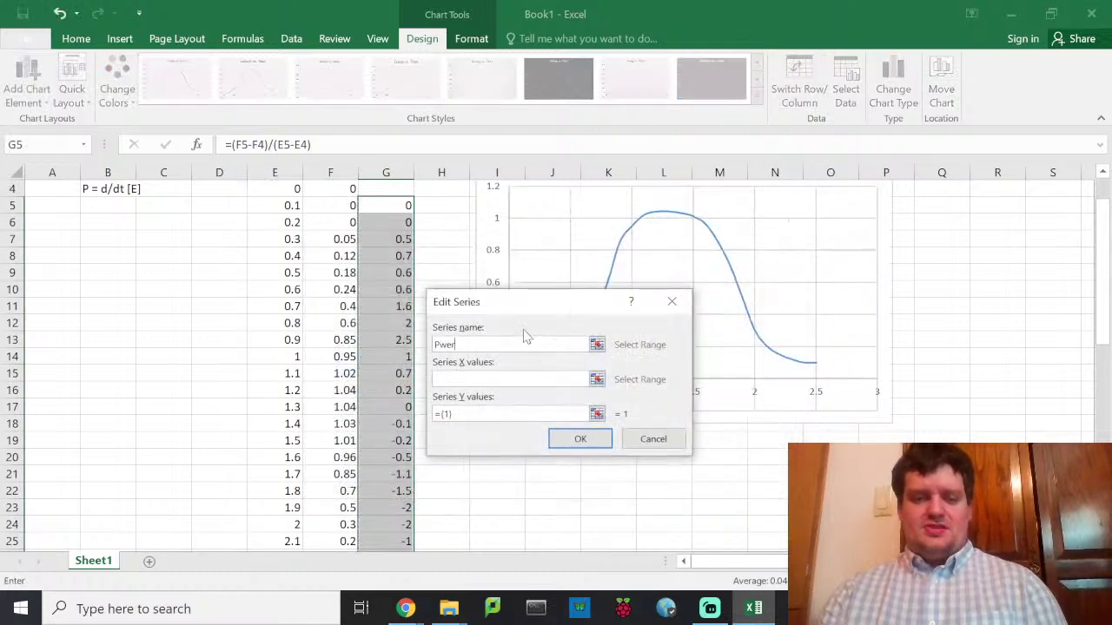
key("BackSpace")
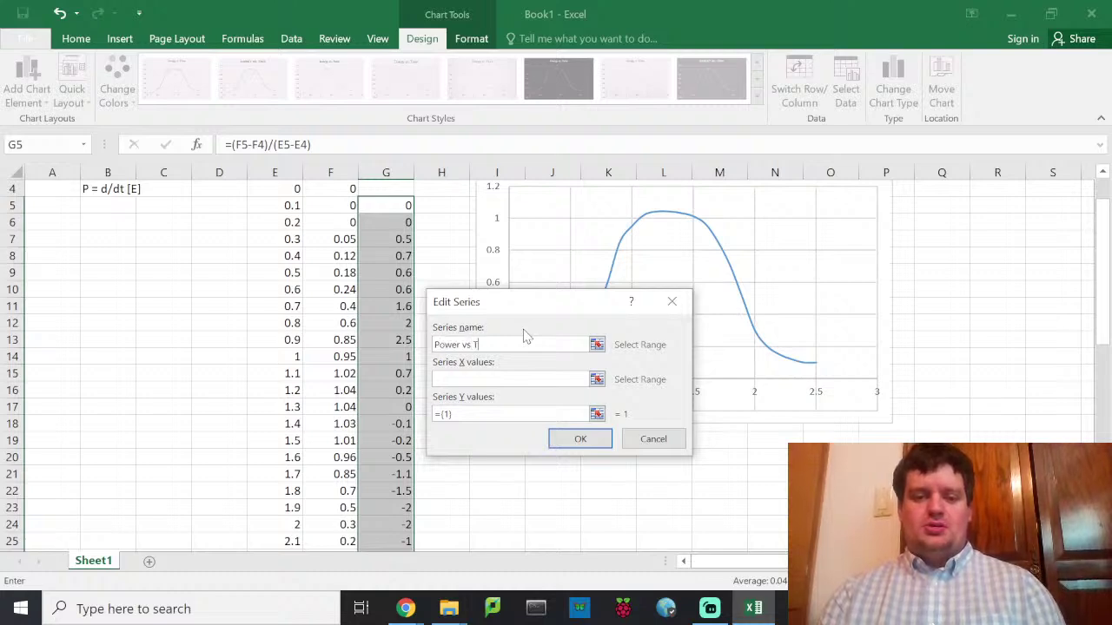
Step: Set the new series' X values to the time data in E4:E29
left_click(483, 379)
scroll(363, 323, "up", 1)
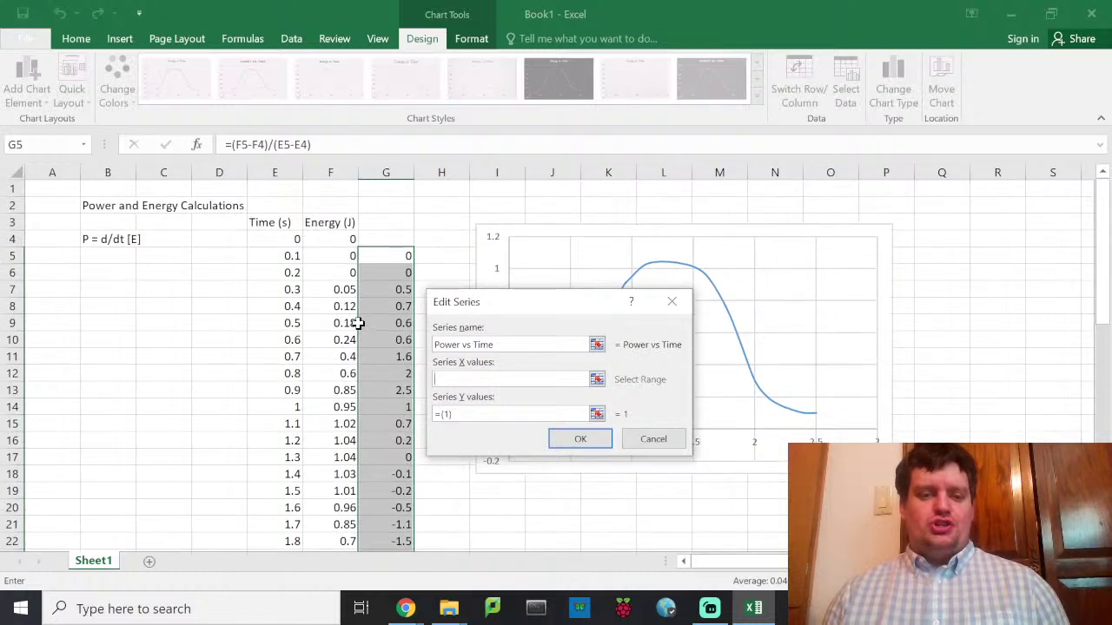
left_click(269, 235)
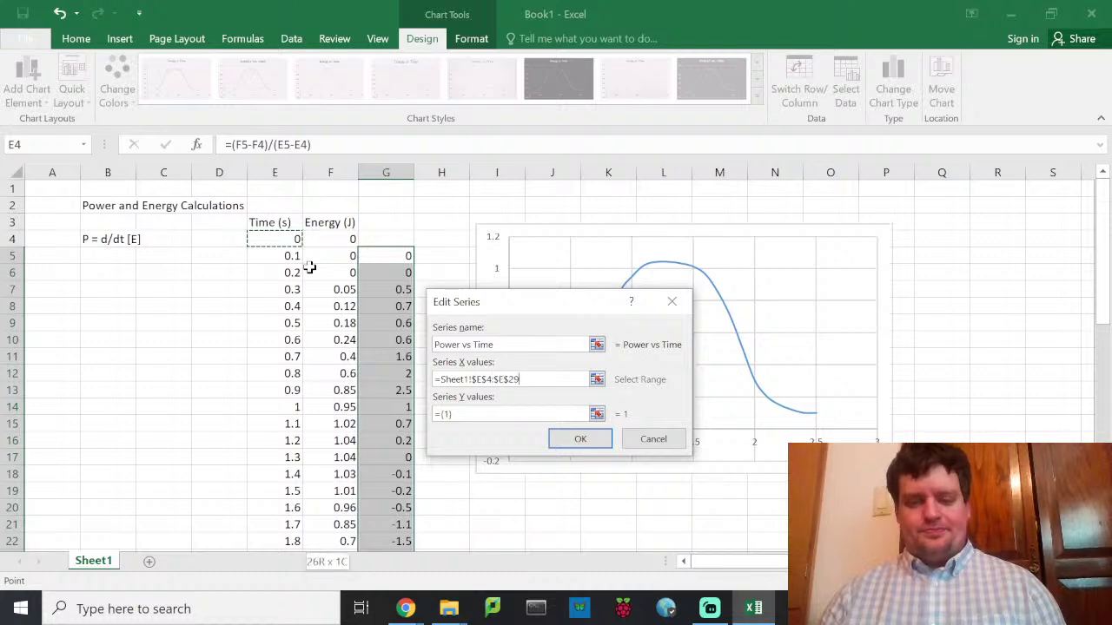
key("ctrl+shift+Down")
Step: Set the Power vs Time series' Y values to the power data in G5:G29
left_click(494, 413)
key("ctrl+a")
key("BackSpace")
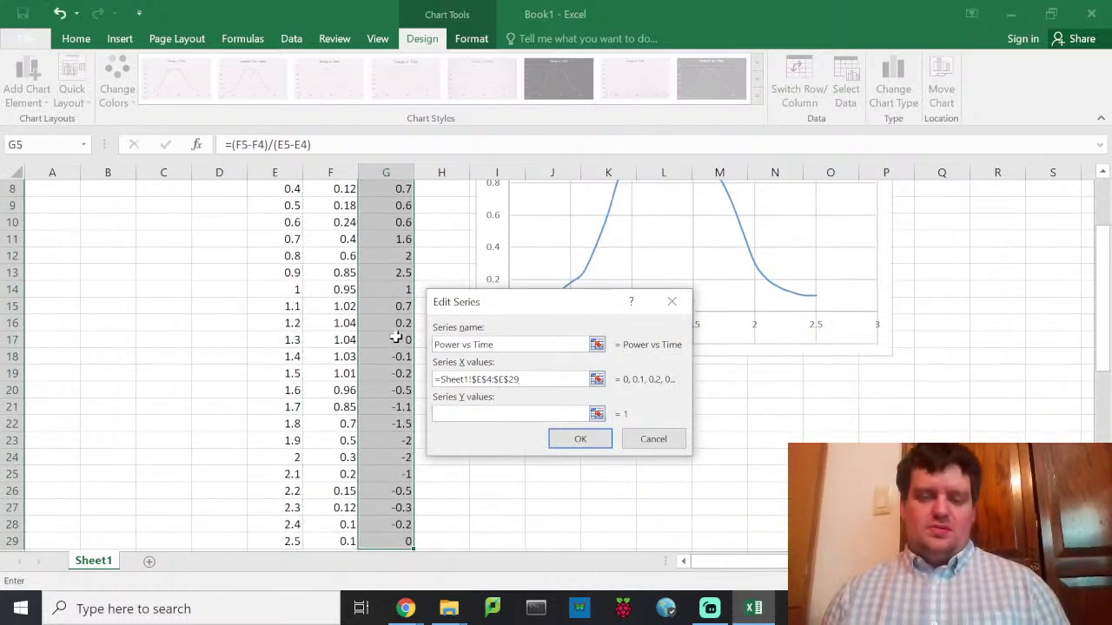
scroll(386, 341, "up", 3)
left_click(330, 241)
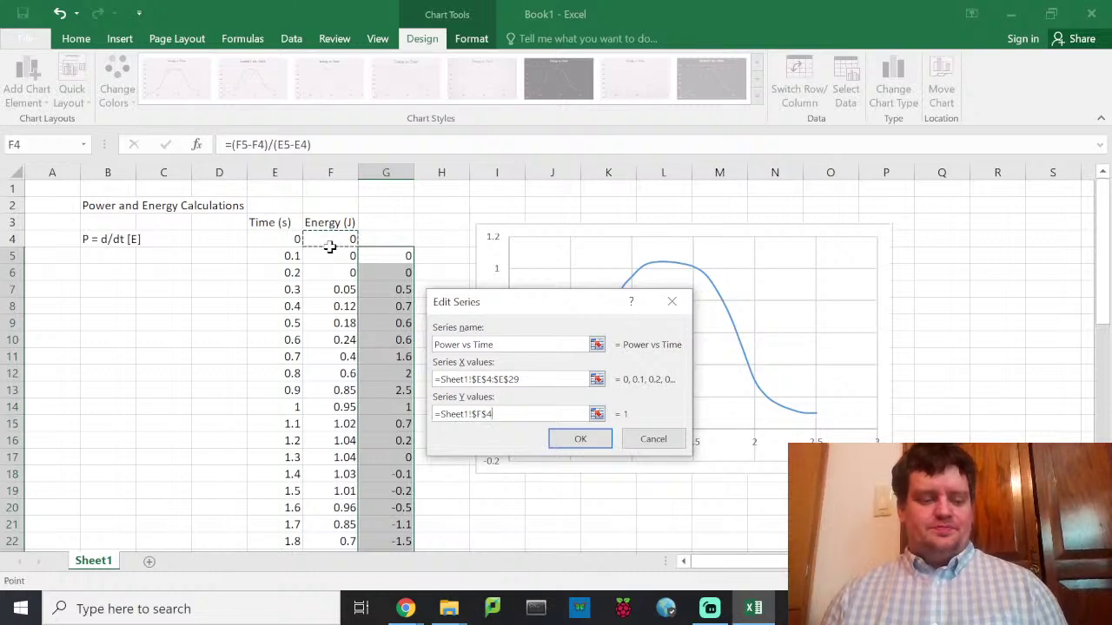
left_click(390, 262)
key("ctrl+shift+Down")
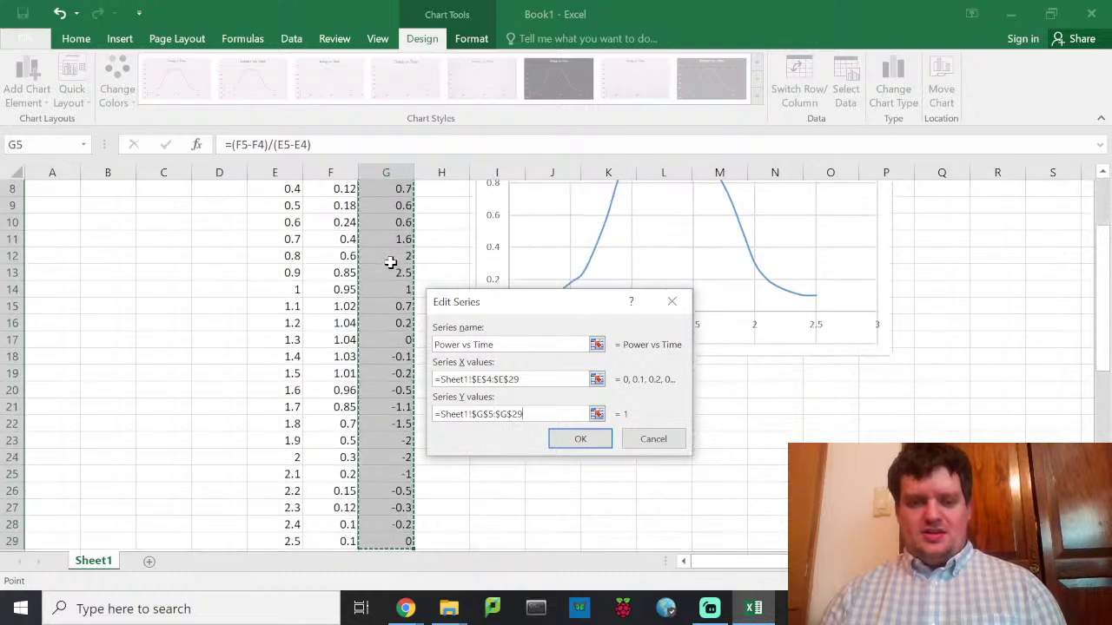
Step: Change the Power vs Time series' X range to start at E5, giving E5:E29, and apply the data source changes
left_click(489, 380)
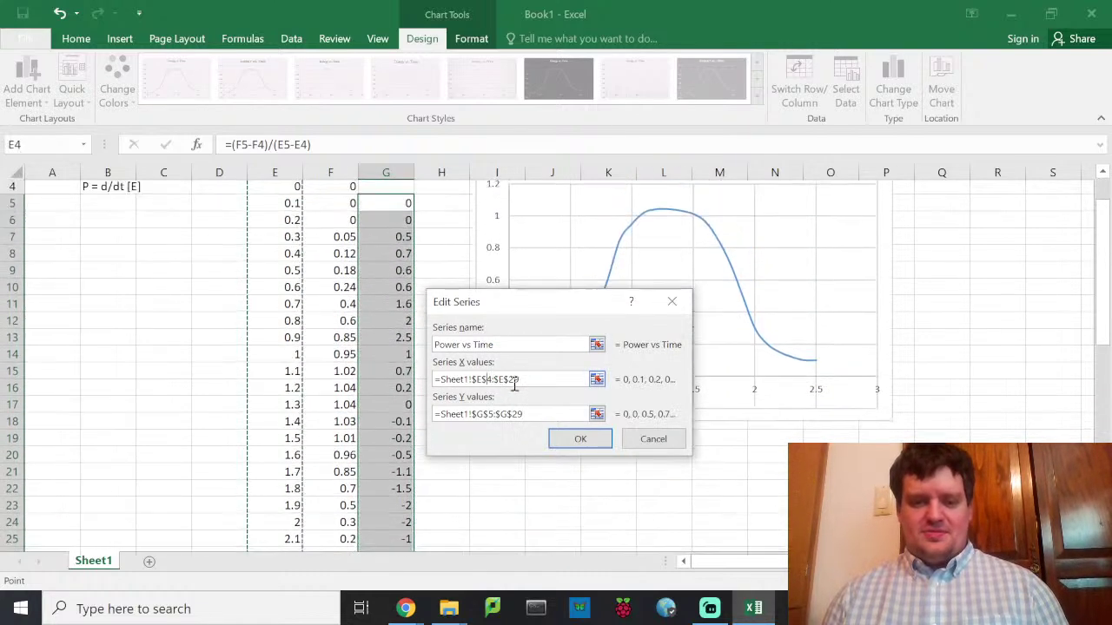
left_click(535, 380)
key("Left")
key("Left")
key("Left")
key("Left")
key("Left")
key("Left")
key("BackSpace")
type("5")
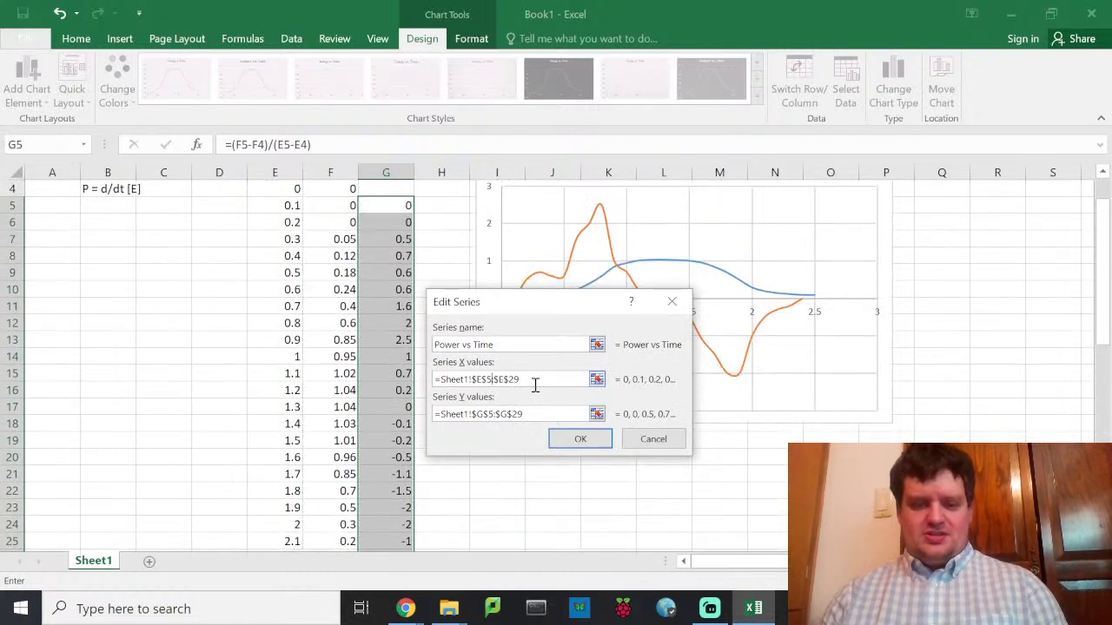
left_click(581, 440)
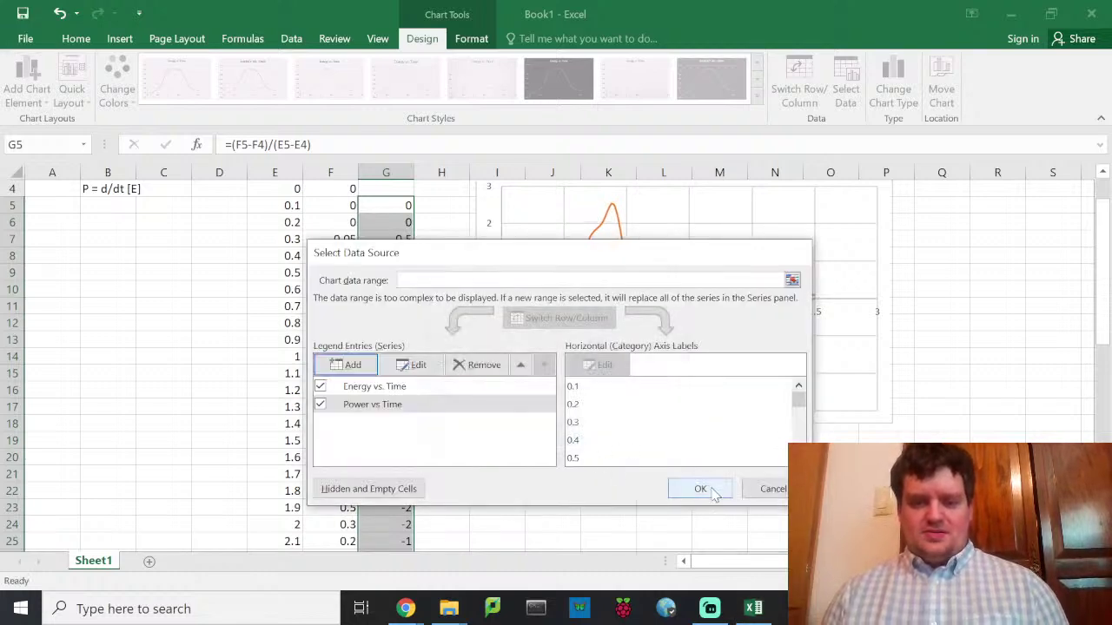
left_click(700, 488)
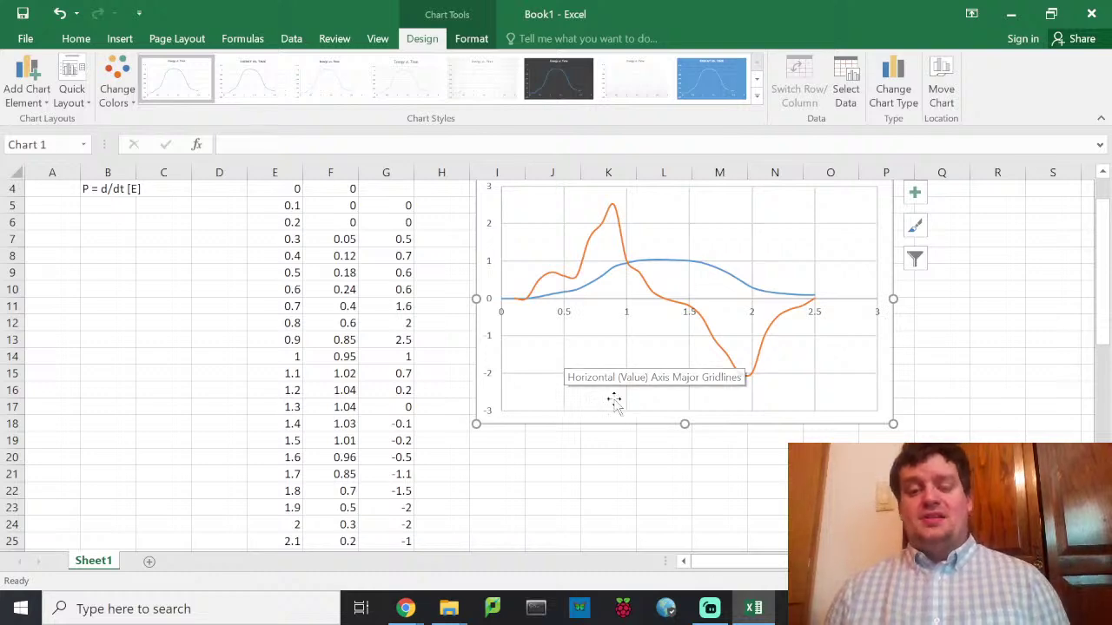
Step: Examine the power values in G5 to G8 alongside the energy and power curves
scroll(580, 399, "up", 1)
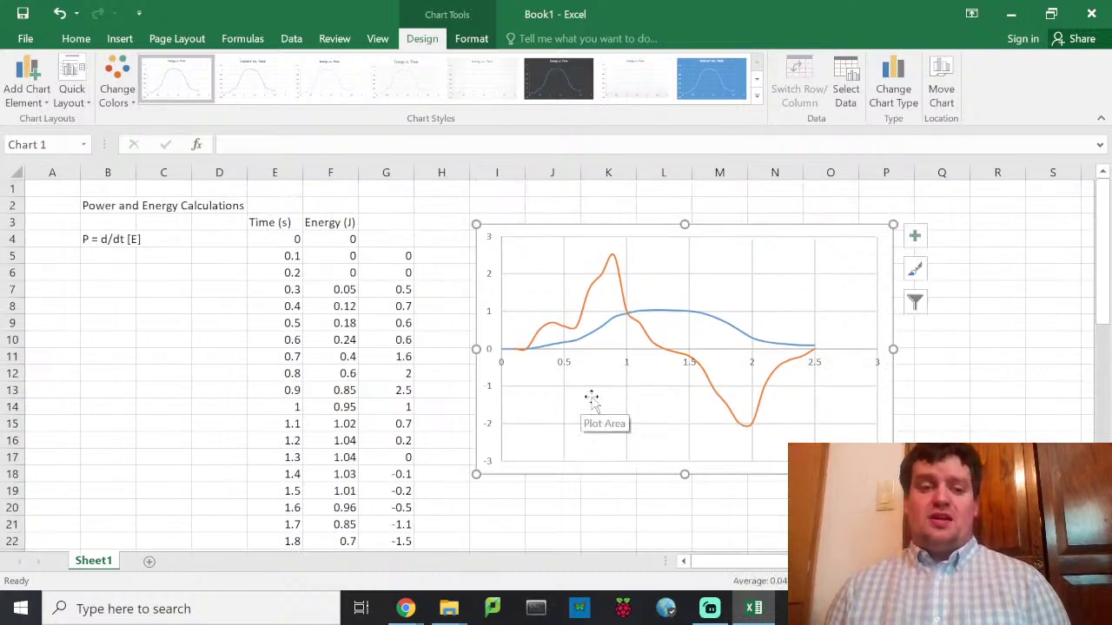
left_click(395, 261)
left_click(396, 275)
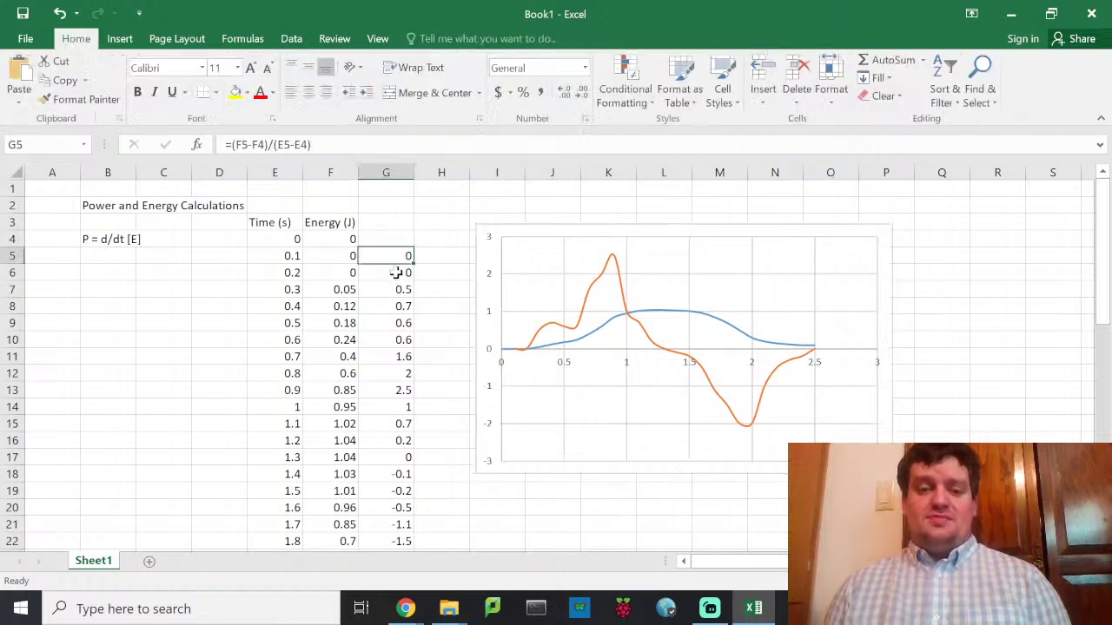
left_click(397, 290)
left_click(399, 307)
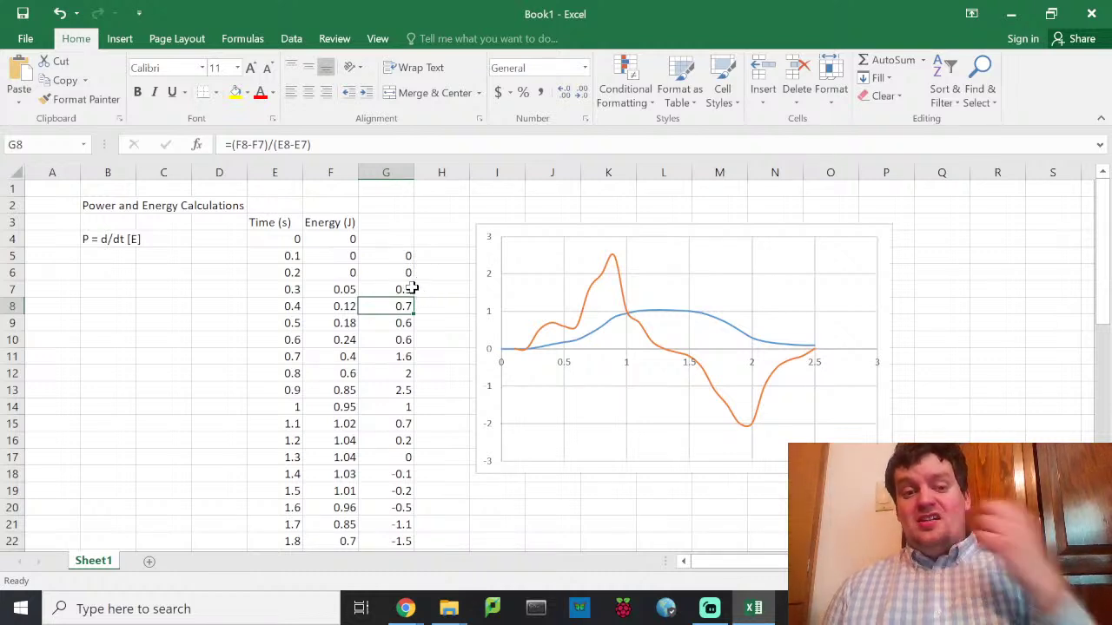
Step: Enter the energy formula =10*SIN(E4/50) in cell F4
left_click(336, 240)
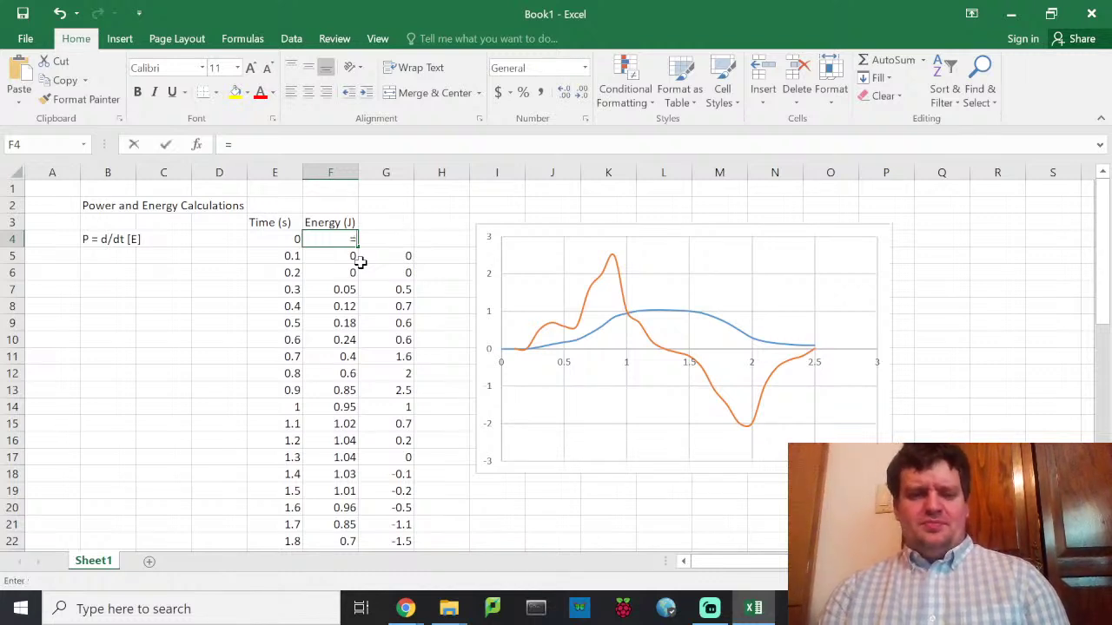
type("=")
type("s")
key("BackSpace")
type("10*sin(")
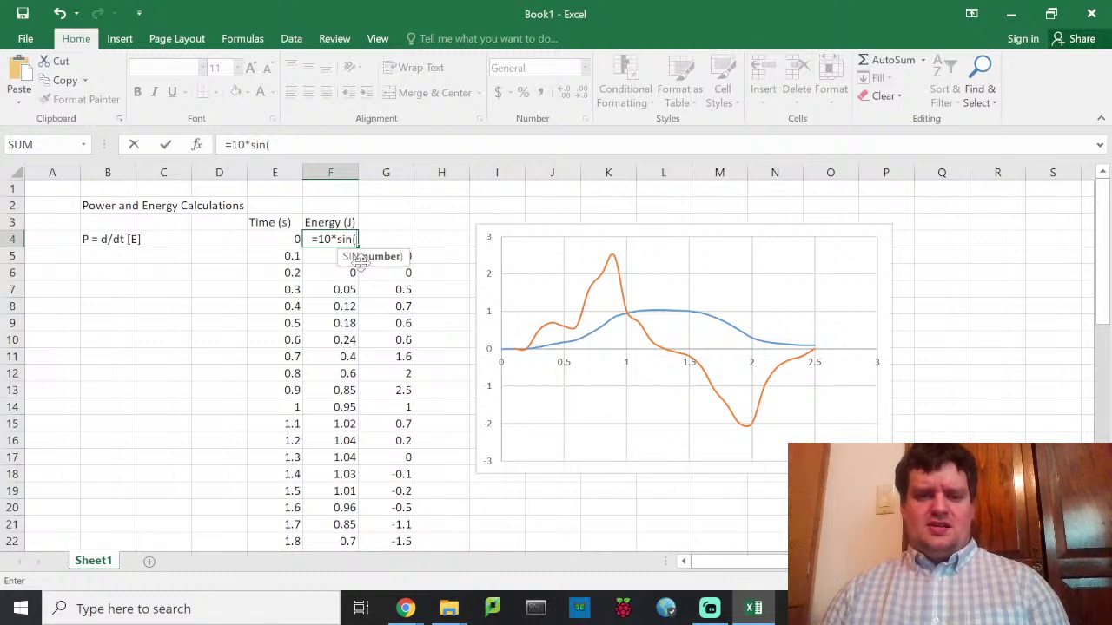
key("Left")
type("*")
key("BackSpace")
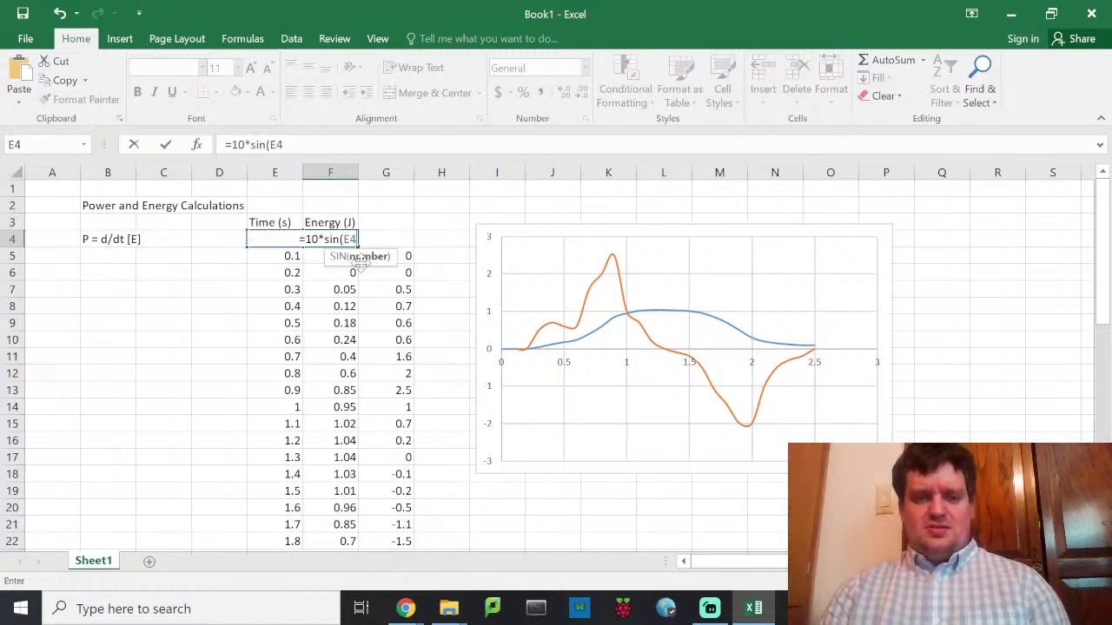
type("/")
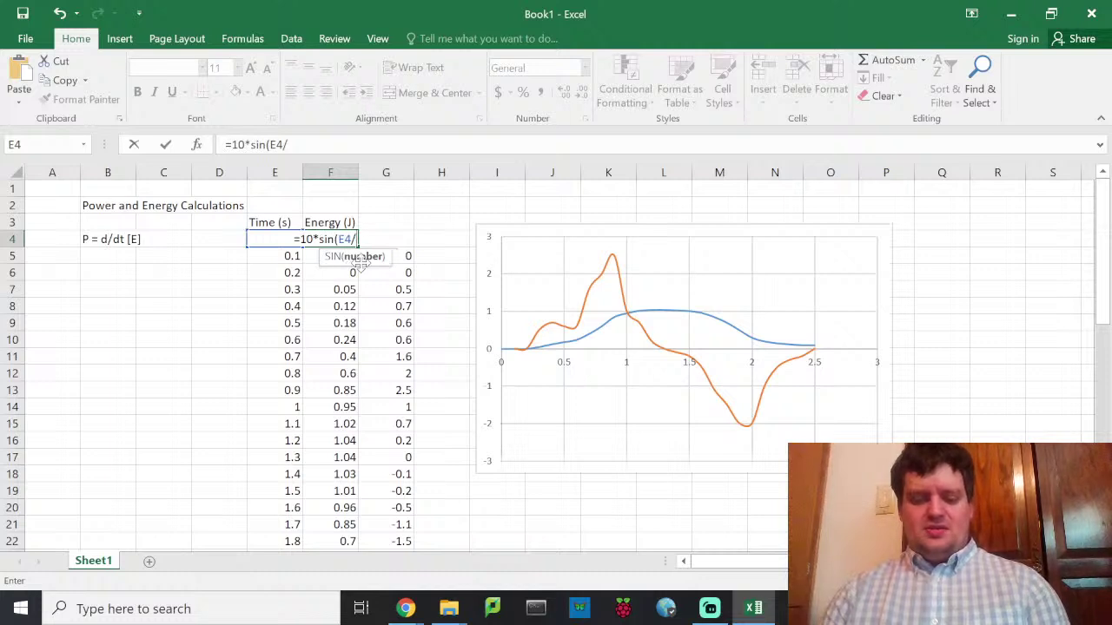
type("50")
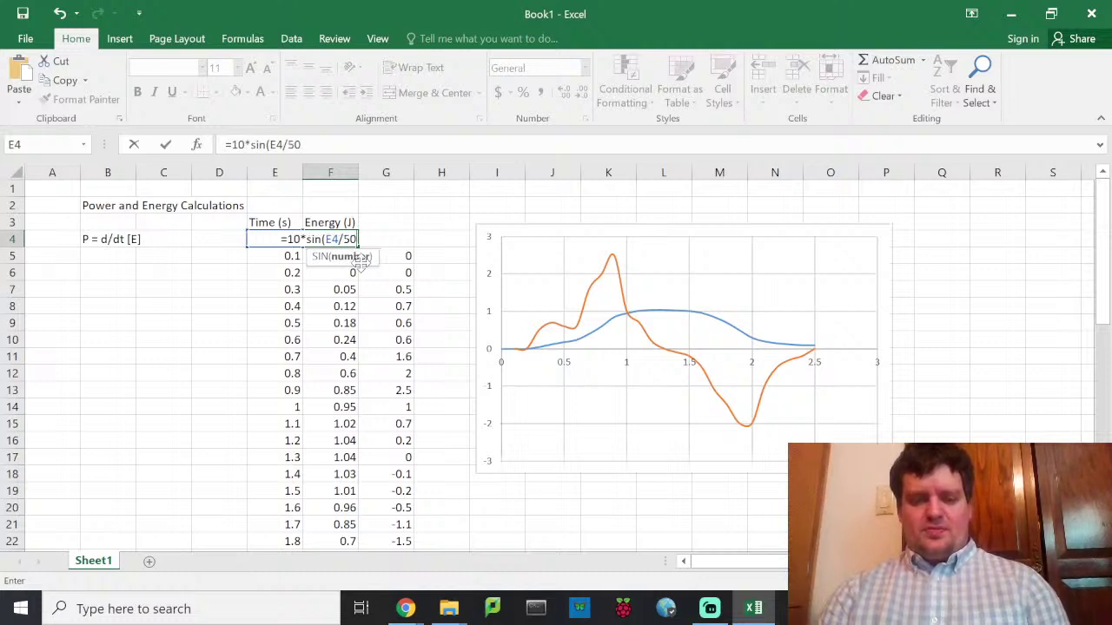
type(")")
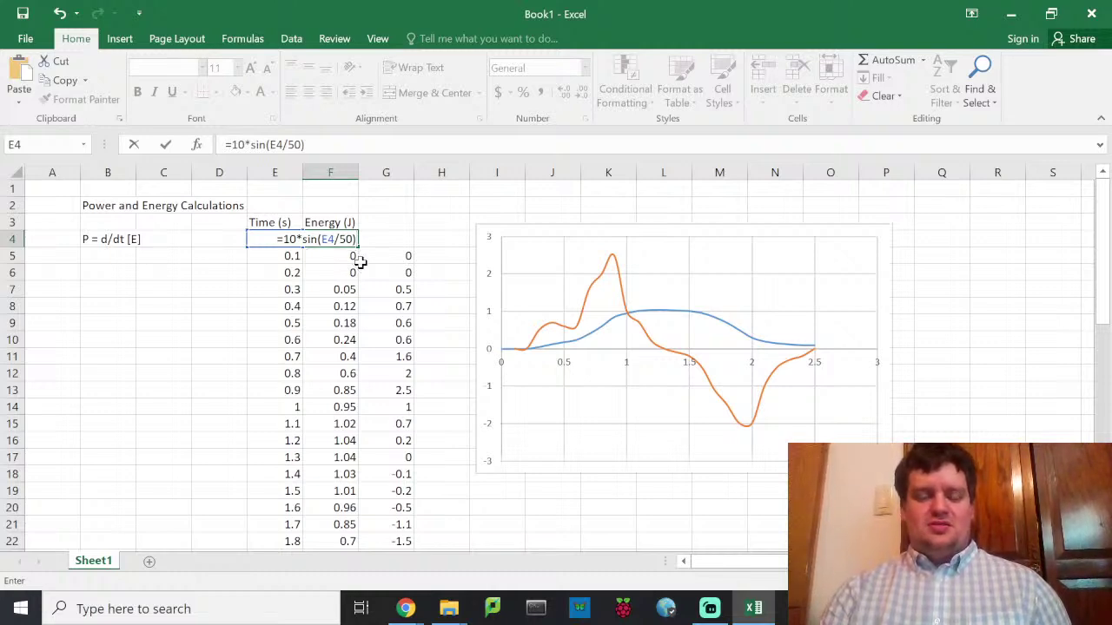
key("Return")
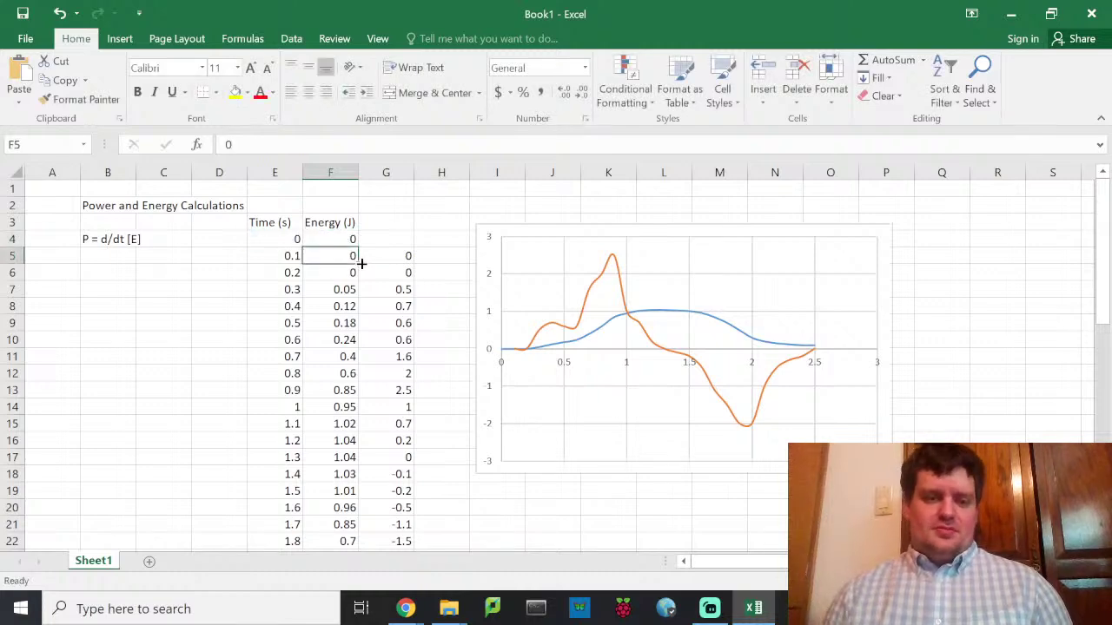
Step: Copy the sine formula from F4 down the energy column to F29
left_click(347, 240)
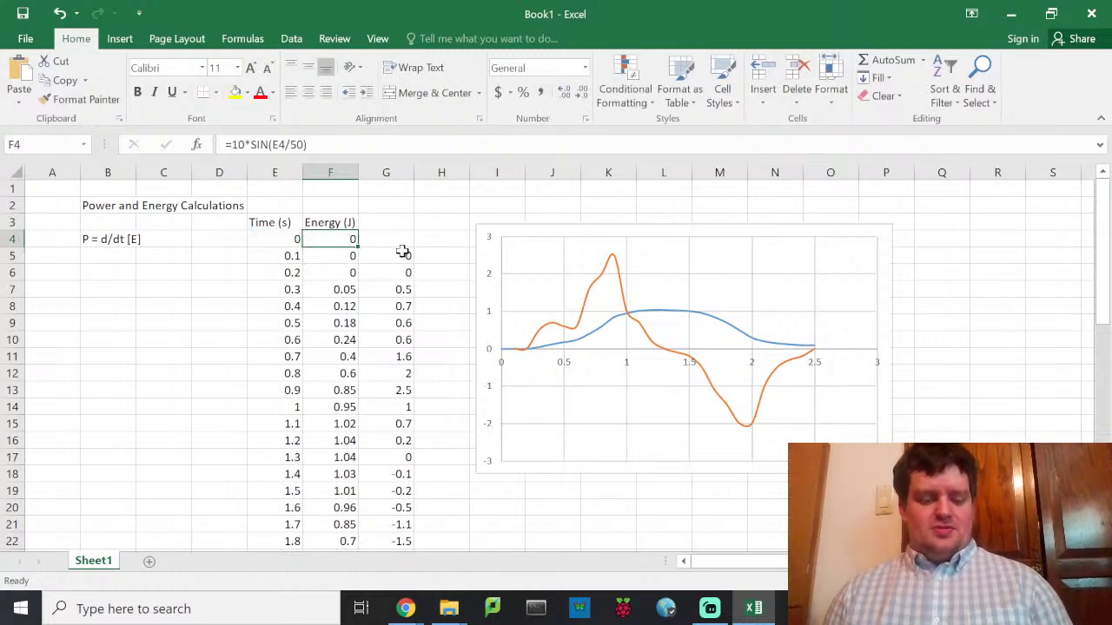
key("ctrl+c")
key("ctrl+shift+Down")
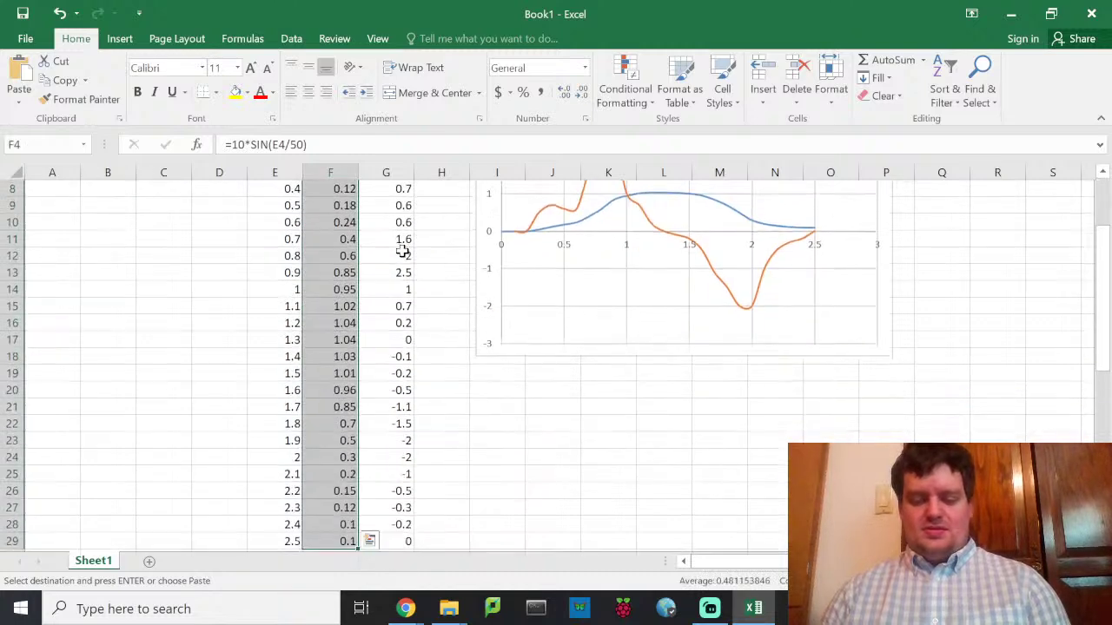
key("ctrl+v")
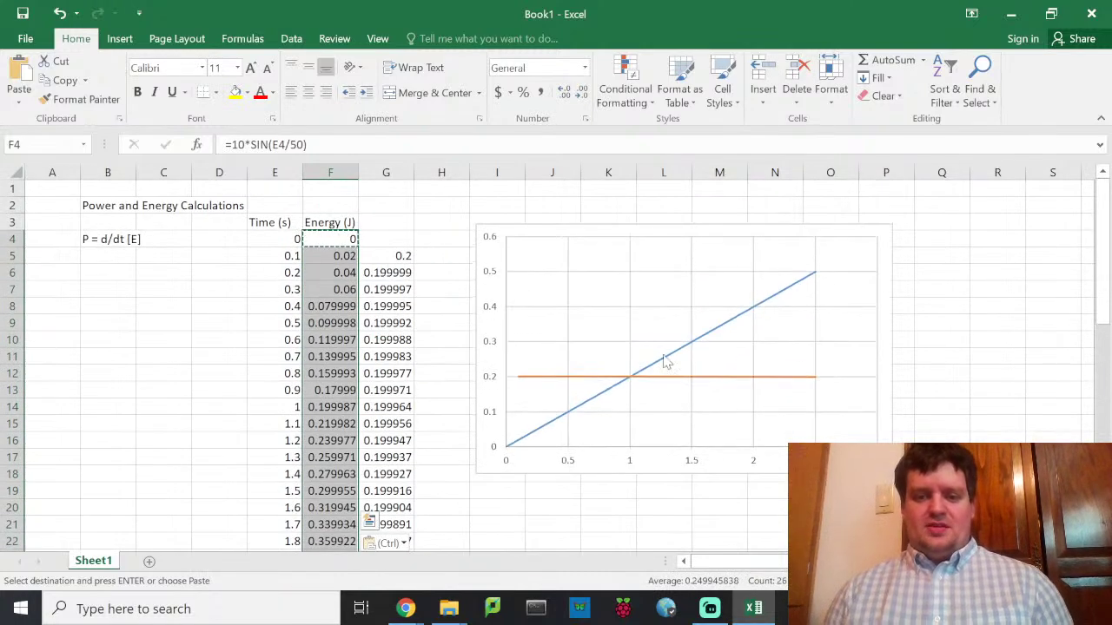
Step: Remove the division by 50 from the formula in F4 so that it reads =10*SIN(E4)
left_click(346, 241)
left_click(298, 145)
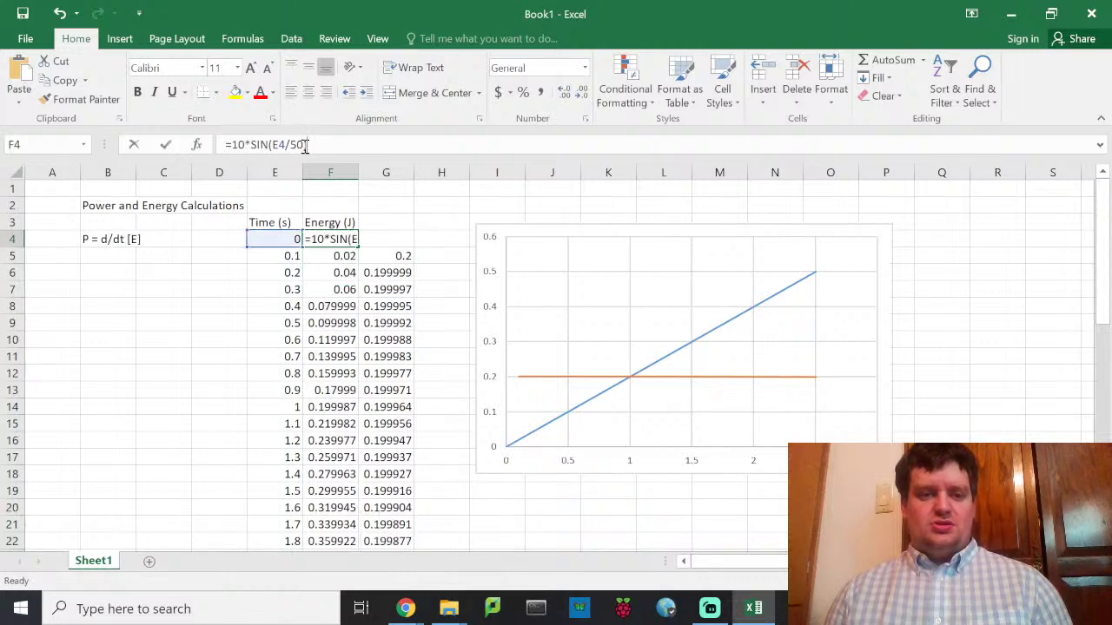
key("BackSpace")
key("BackSpace")
key("BackSpace")
key("BackSpace")
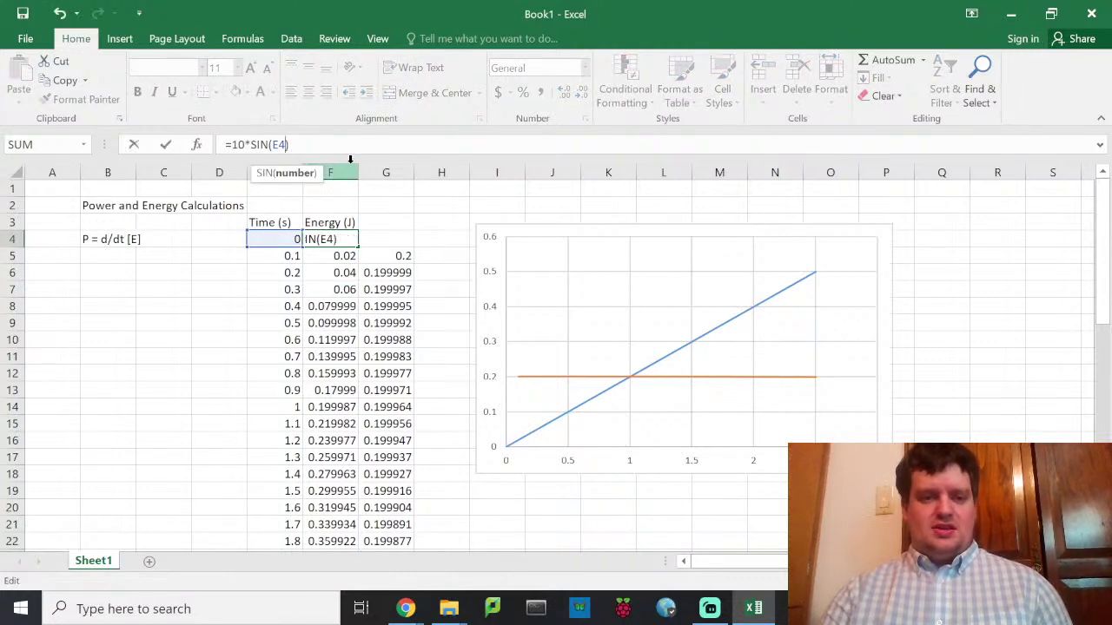
type(")")
key("Return")
Step: Copy the revised formula from F4 into cells G3:G5
left_click(321, 242)
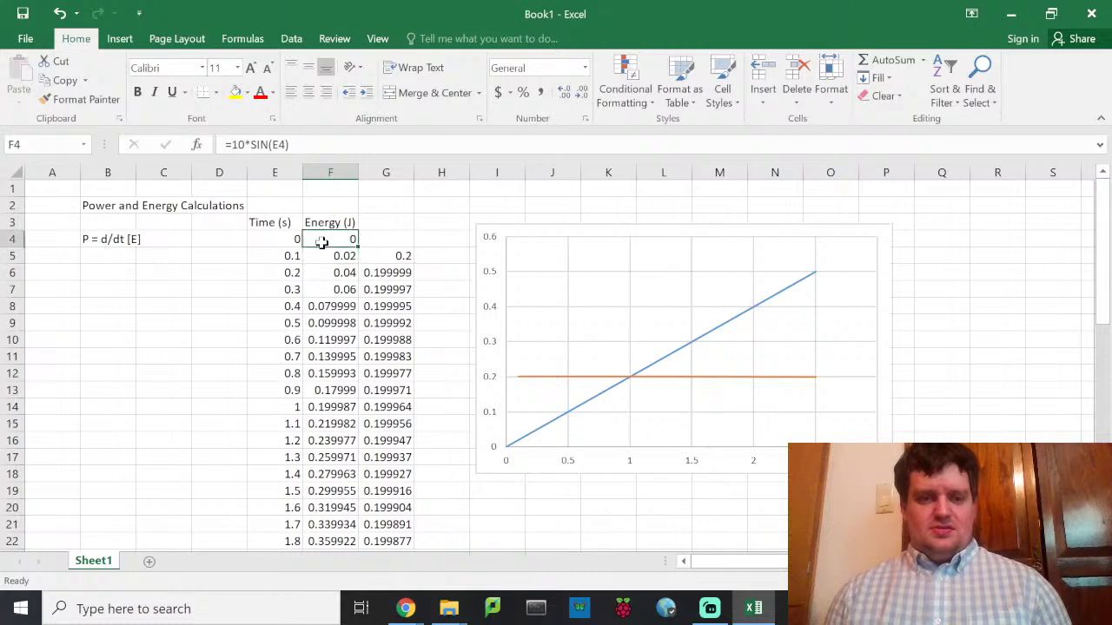
key("ctrl+c")
left_click(385, 219)
key("shift+Down")
key("shift+Down")
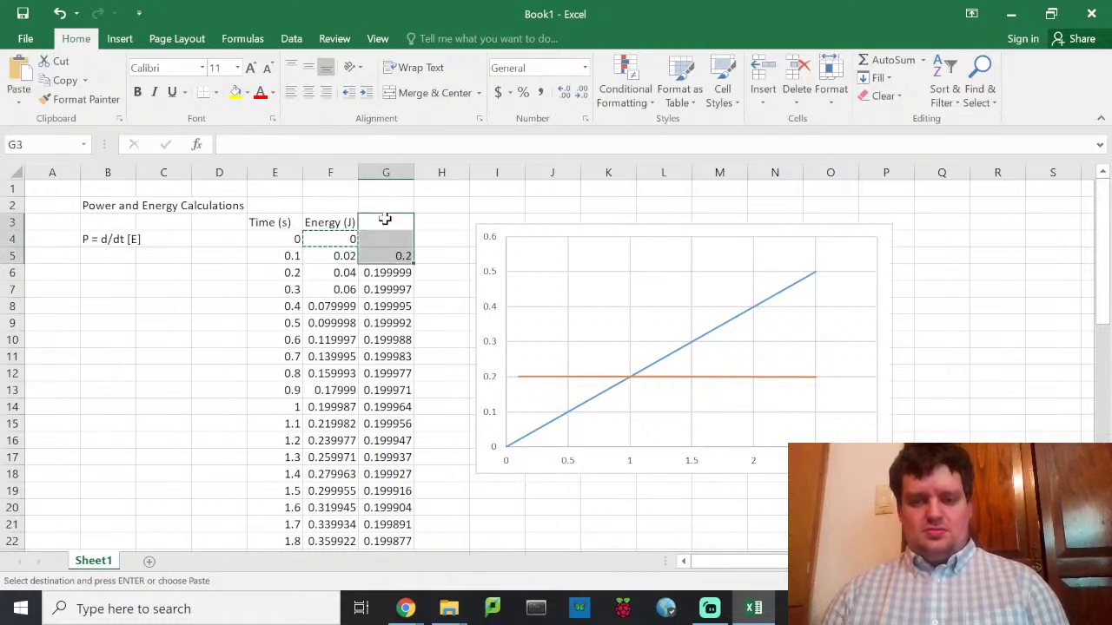
key("ctrl+v")
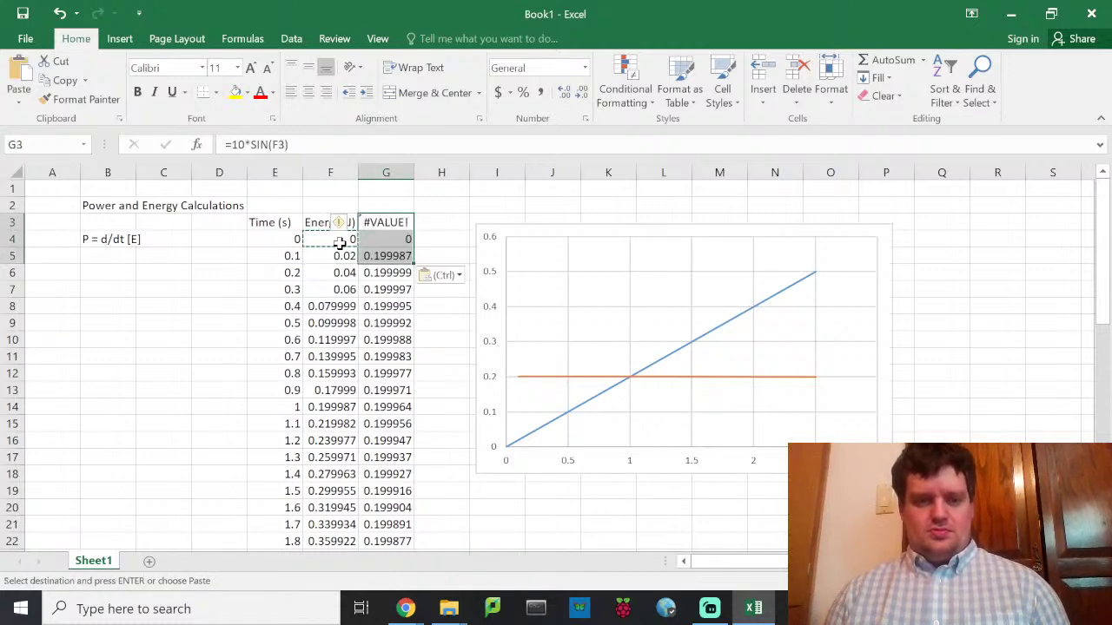
key("Escape")
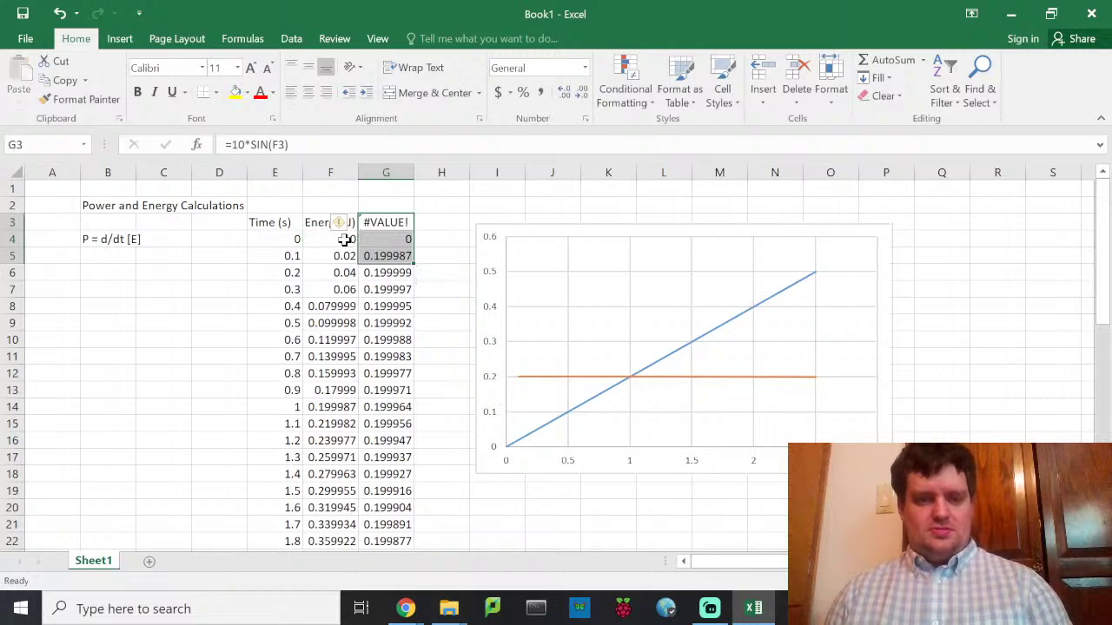
Step: Copy the formula =10*SIN(E4) from F4 down the energy column to F29
left_click(345, 239)
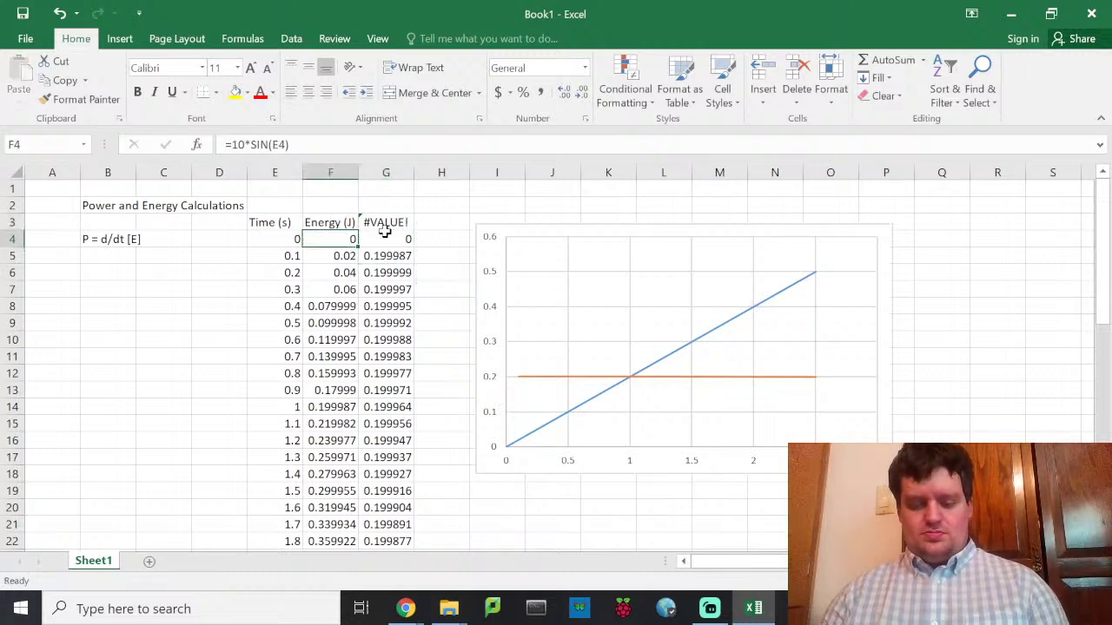
double_click(357, 246)
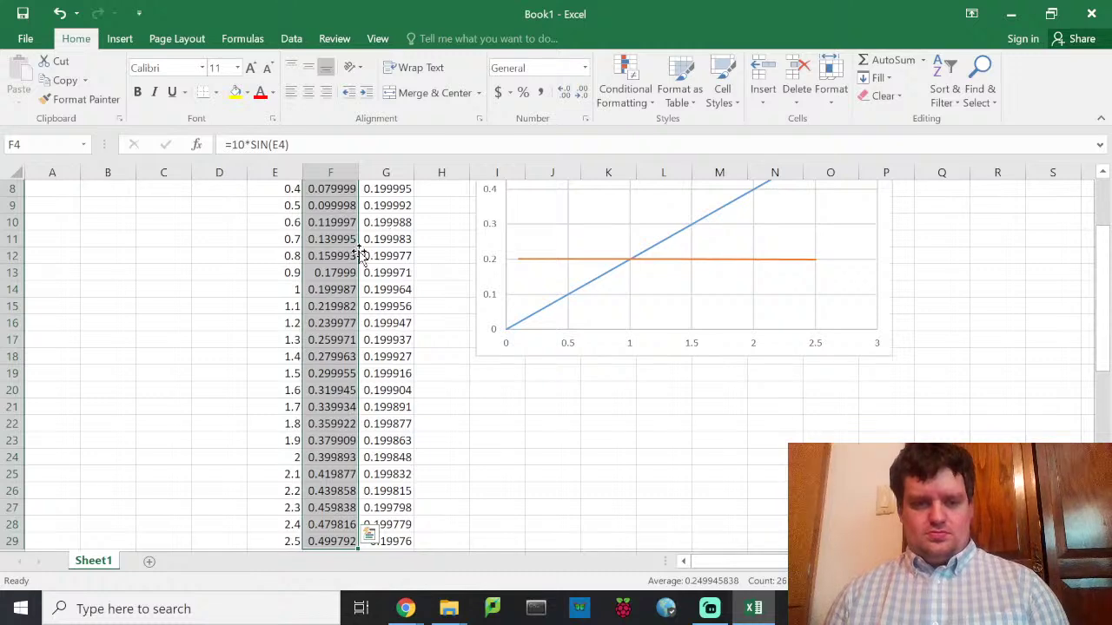
scroll(361, 250, "up", 3)
left_click(330, 240)
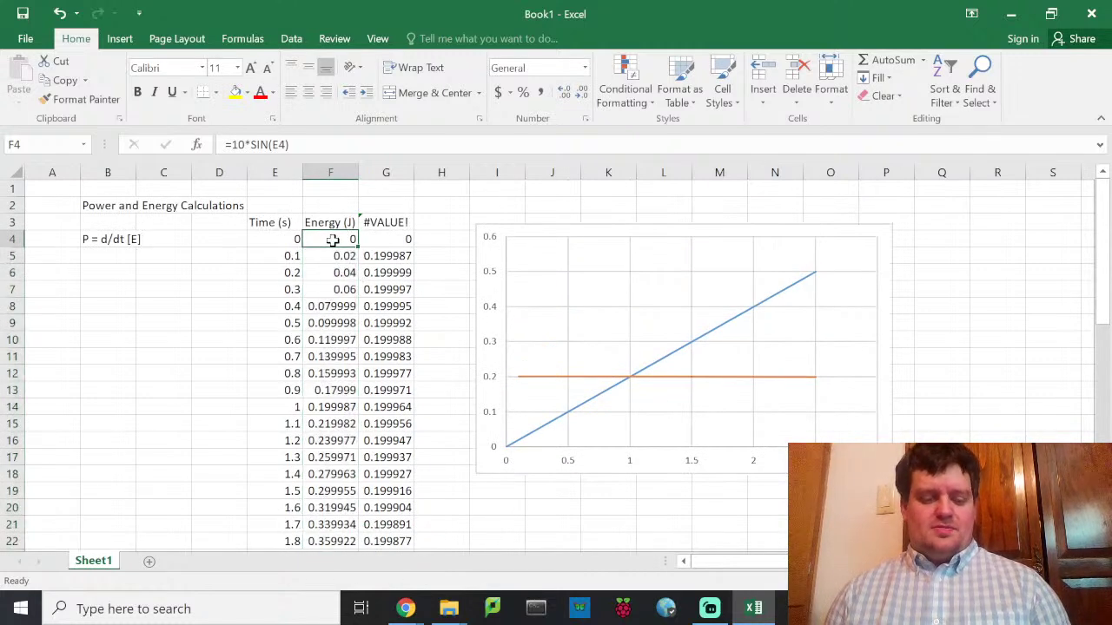
key("ctrl+c")
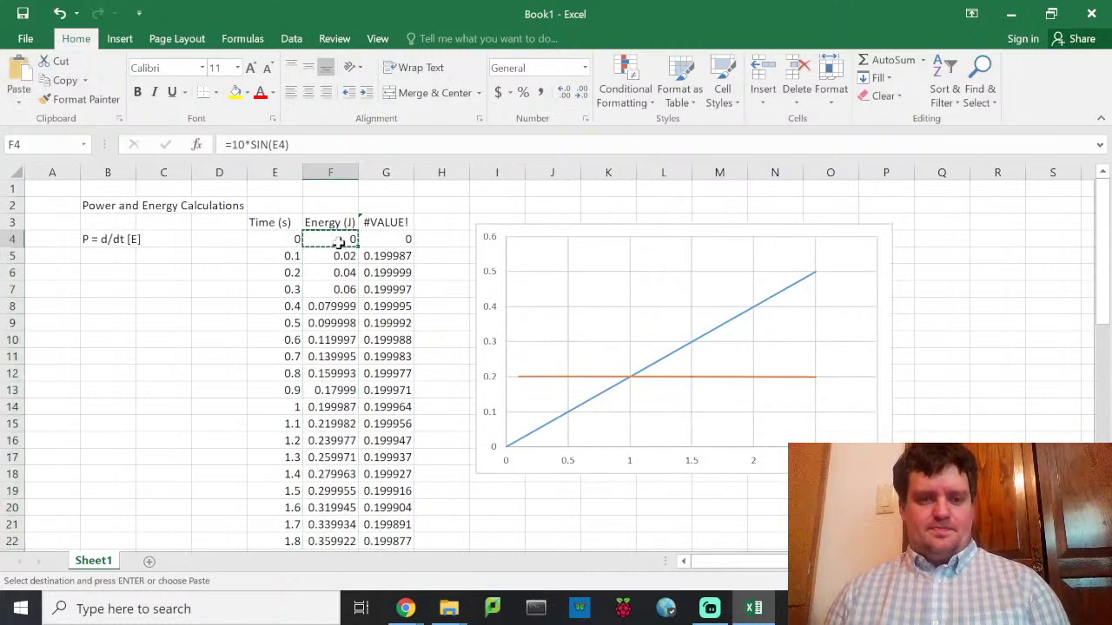
key("ctrl+shift+Down")
key("ctrl+v")
scroll(417, 205, "up", 3)
left_click(418, 205, "ctrl")
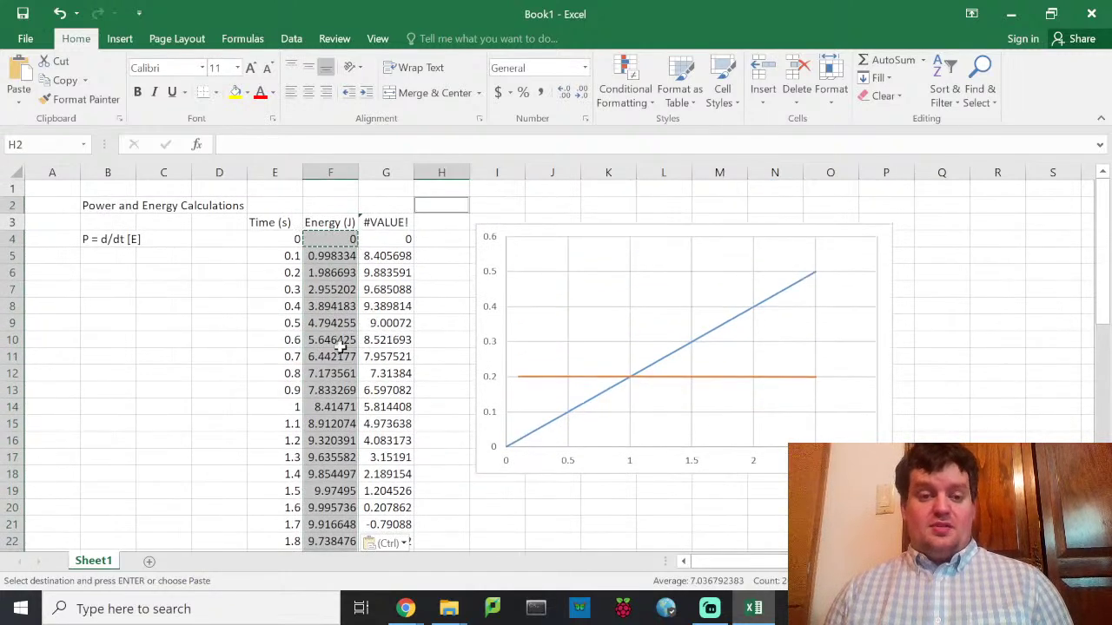
Step: Replace the broken header formula in G3 with the text Power (W)
left_click(373, 310)
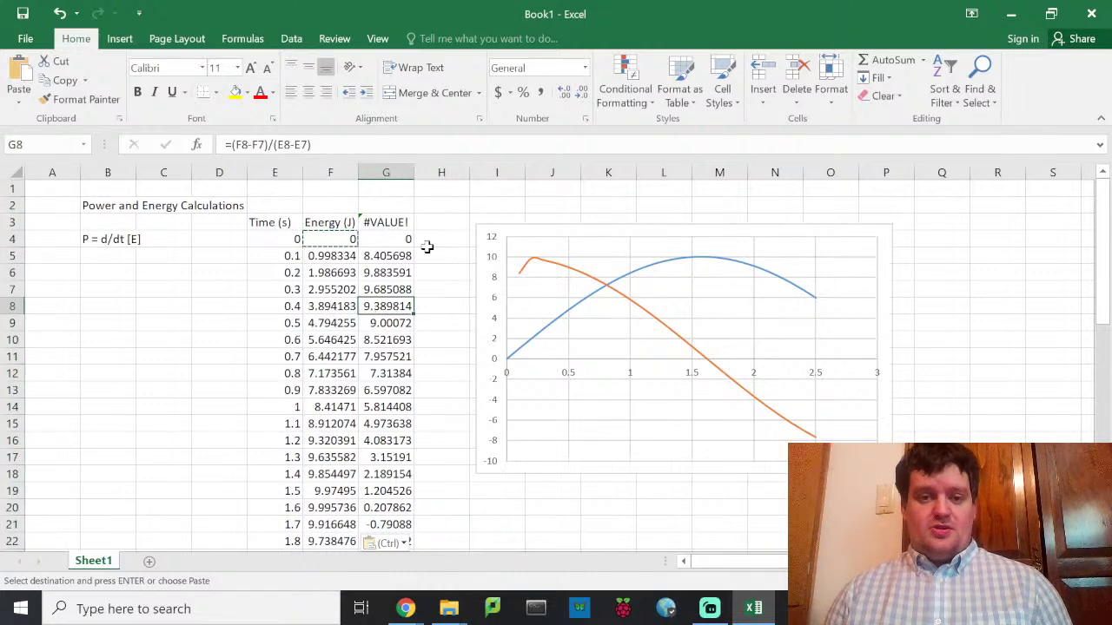
left_click(394, 223)
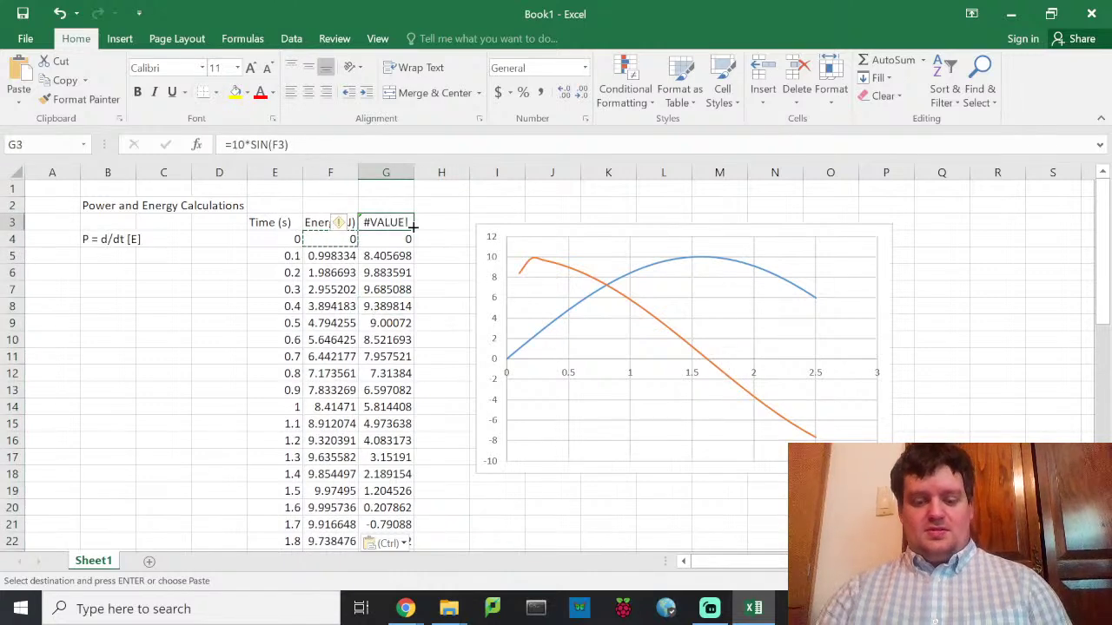
type("Power (W")
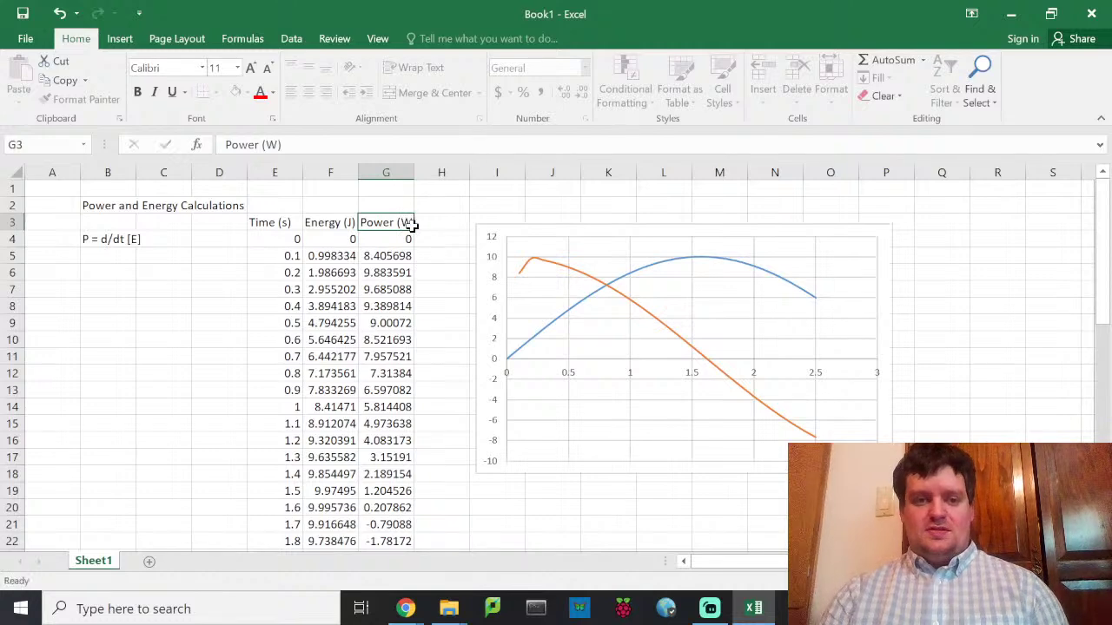
key("Return")
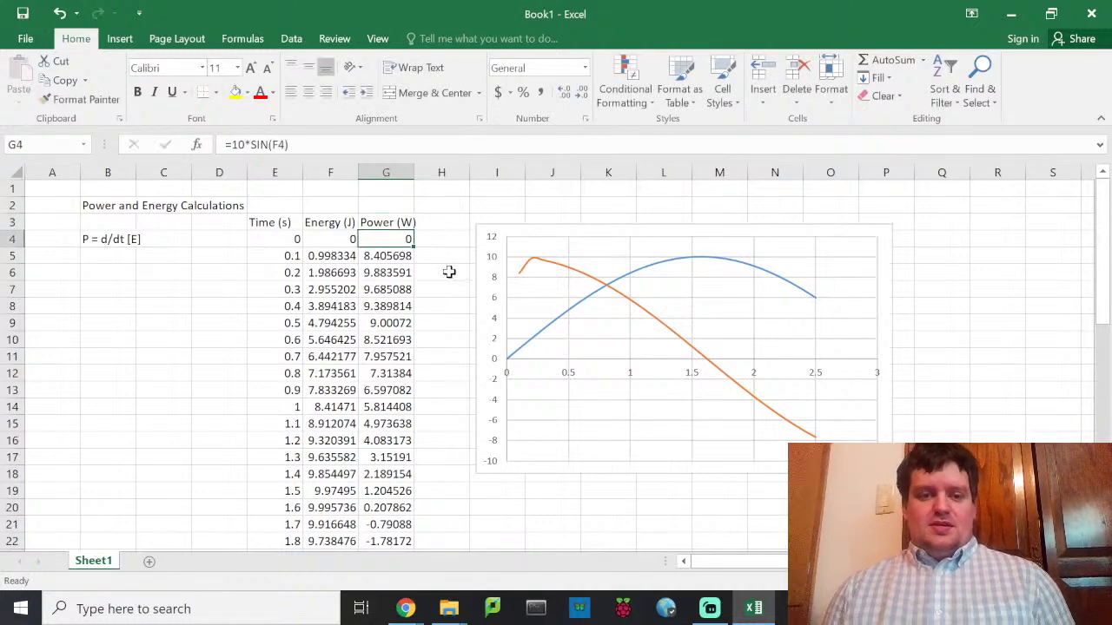
Step: Change the power formula in G4 to =-10*COS(F4)
left_click(329, 226)
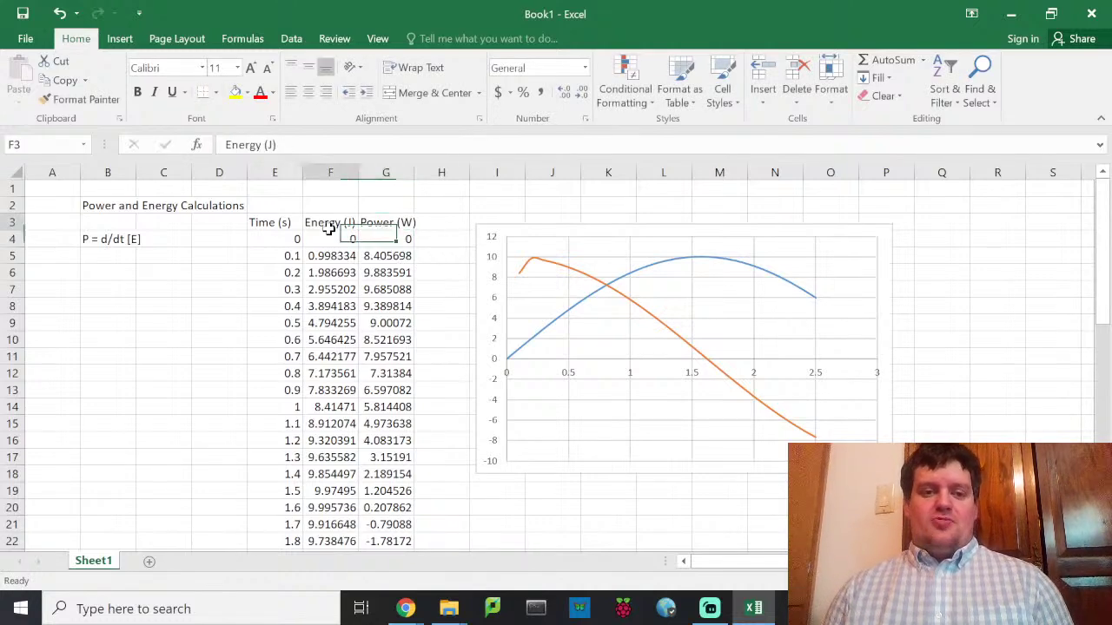
left_click(343, 240)
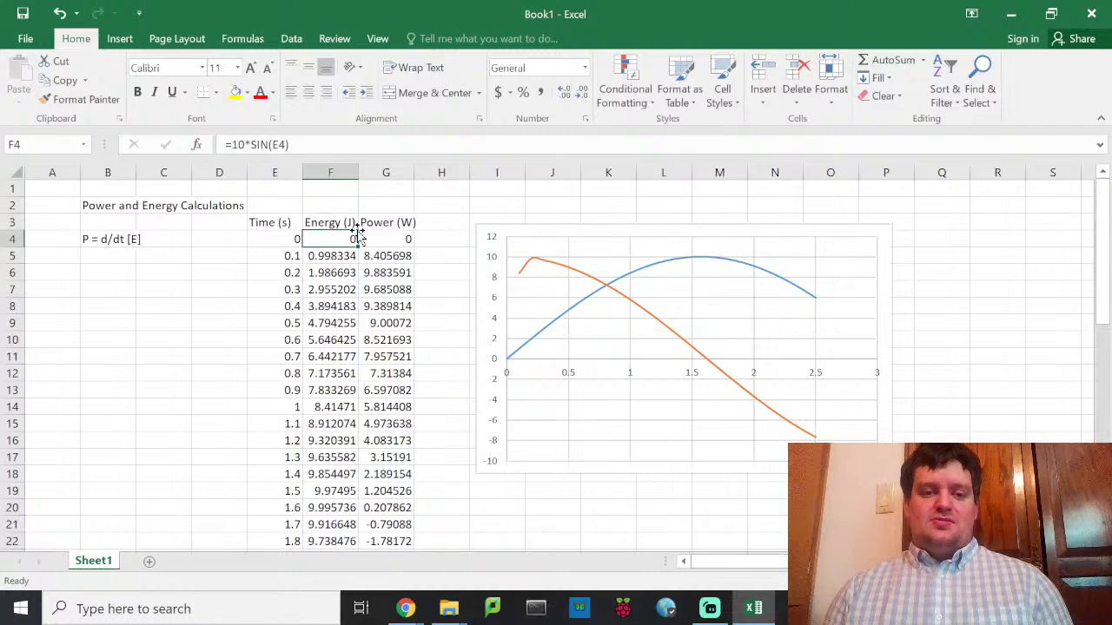
left_click(406, 241)
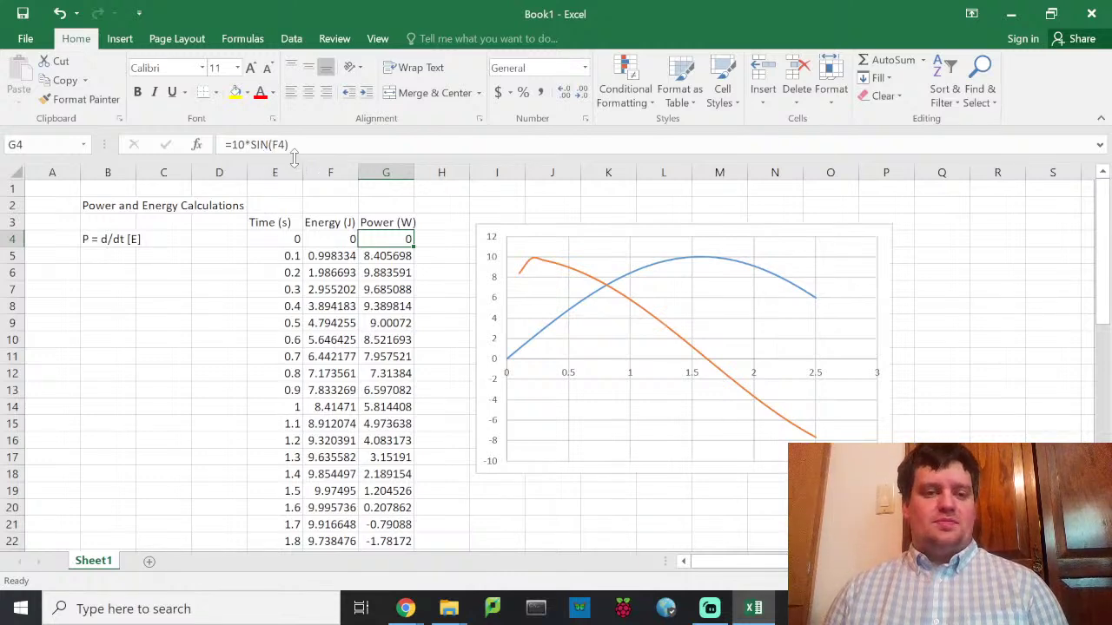
left_click(233, 145)
type("-")
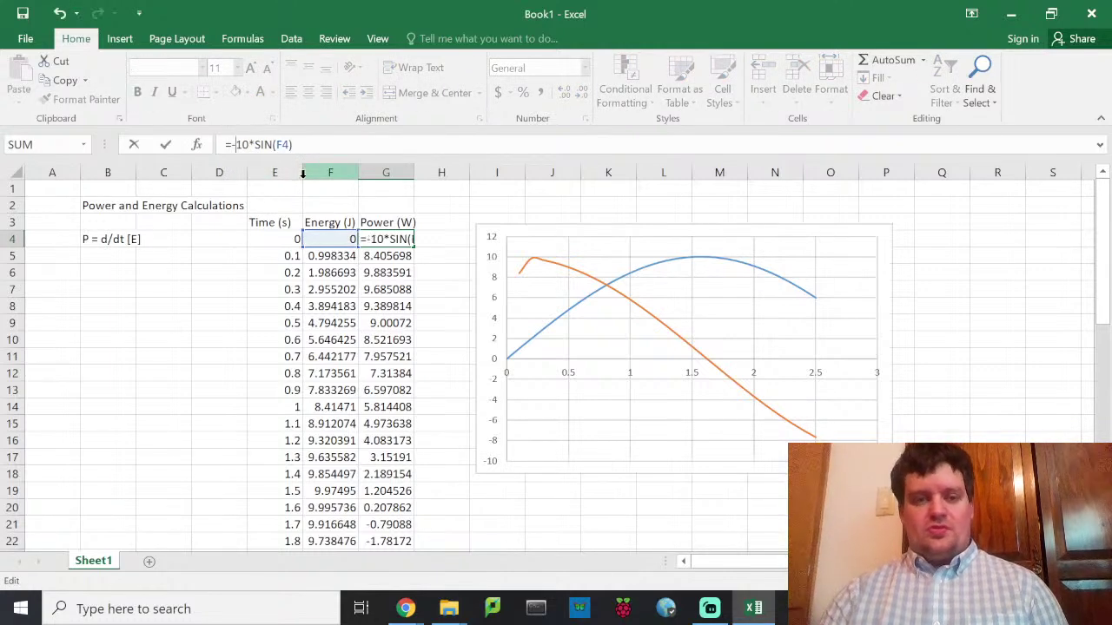
key("Right")
key("Right")
key("Right")
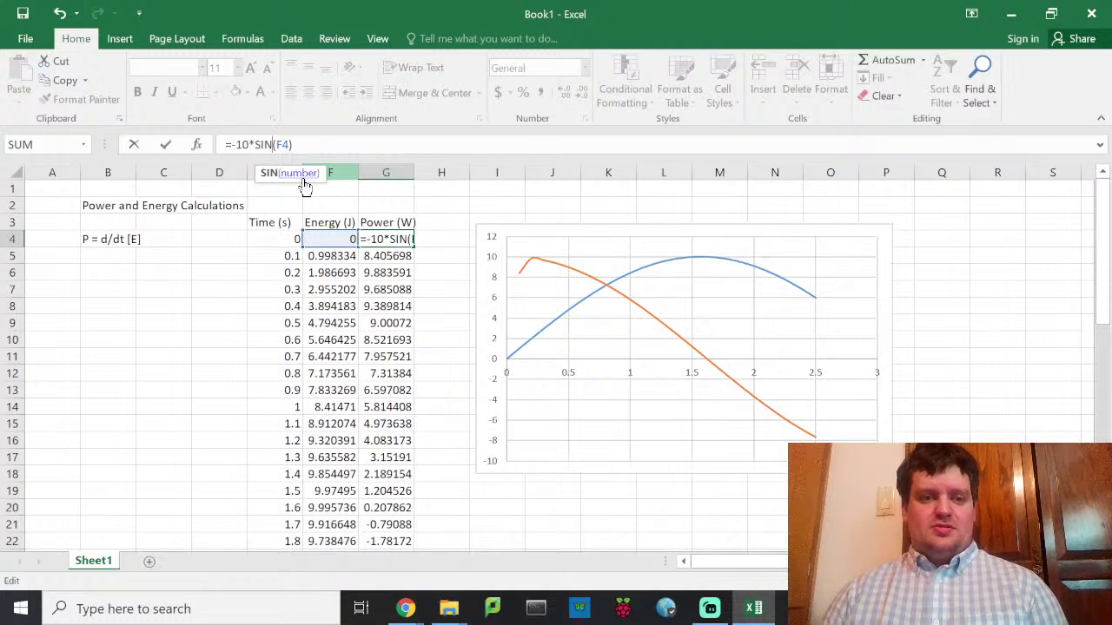
key("BackSpace")
key("BackSpace")
key("BackSpace")
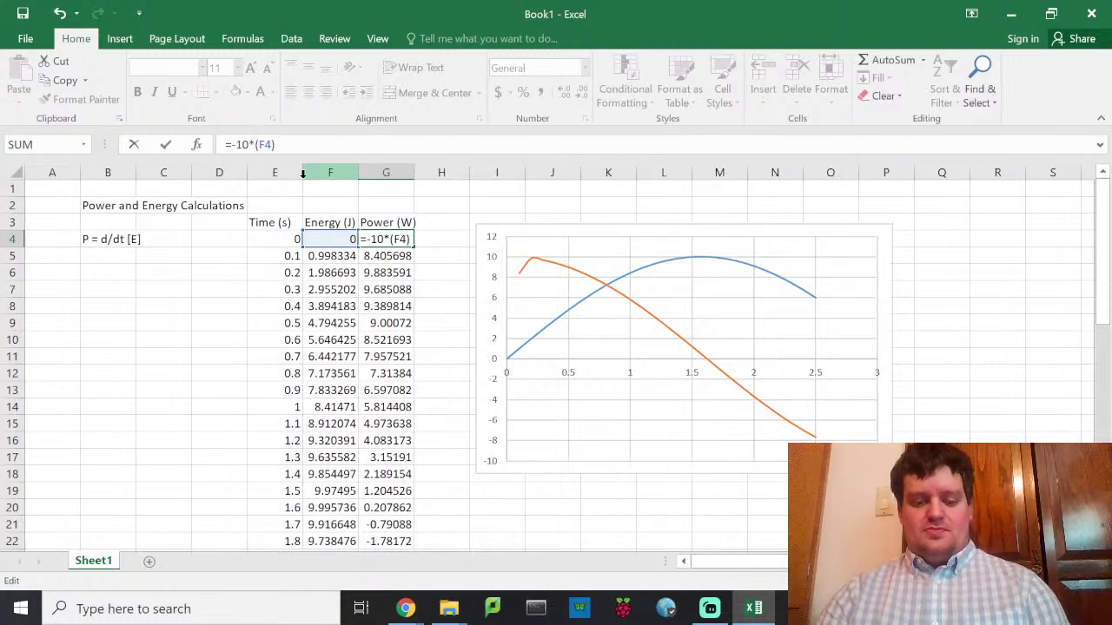
type("cos")
key("Return")
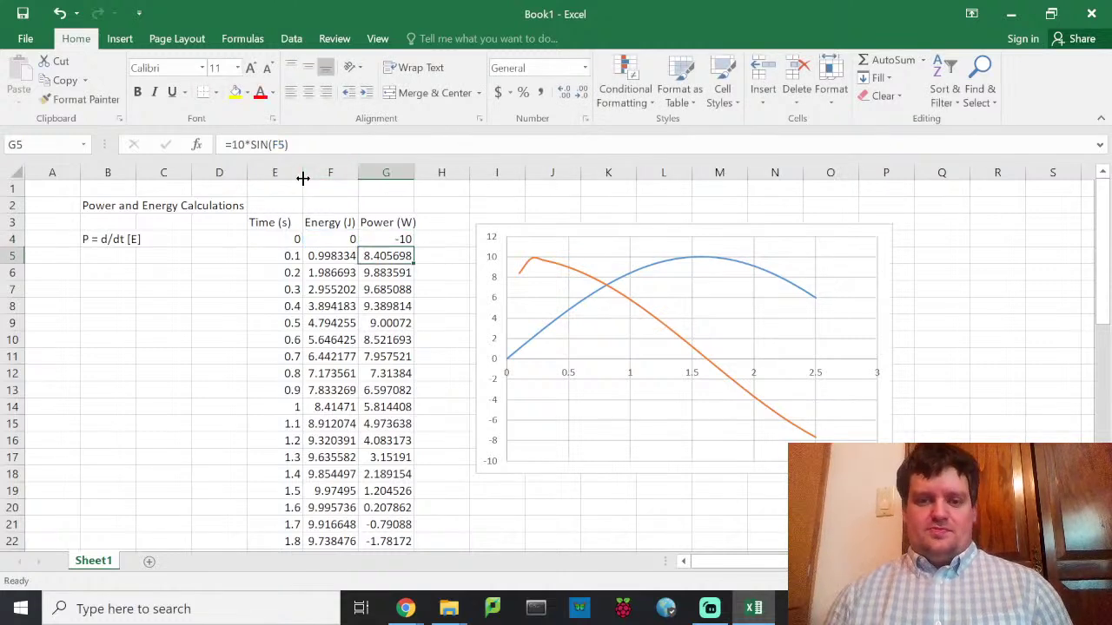
Step: Copy the cosine formula from G4 down the power column to G29
left_click(387, 240)
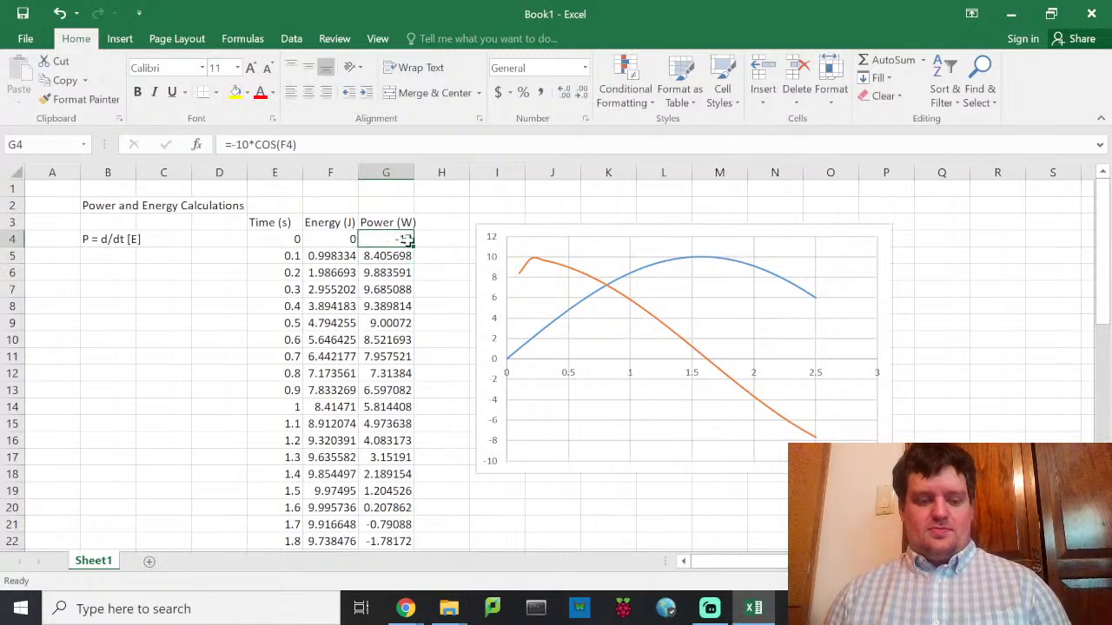
key("ctrl+c")
left_click_drag(386, 240, 420, 547)
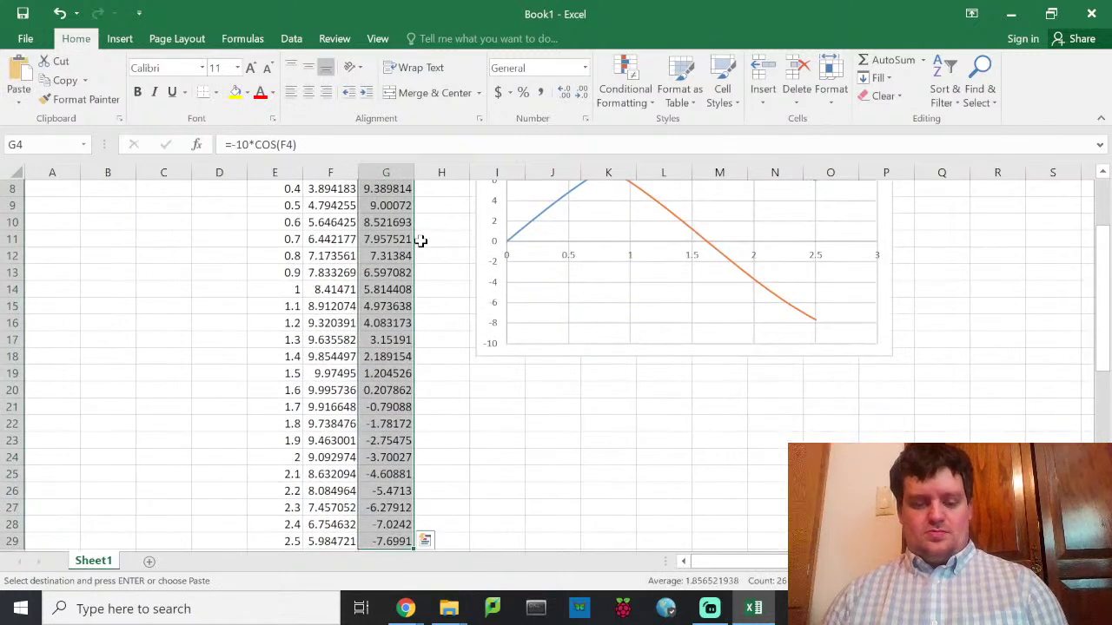
key("ctrl+v")
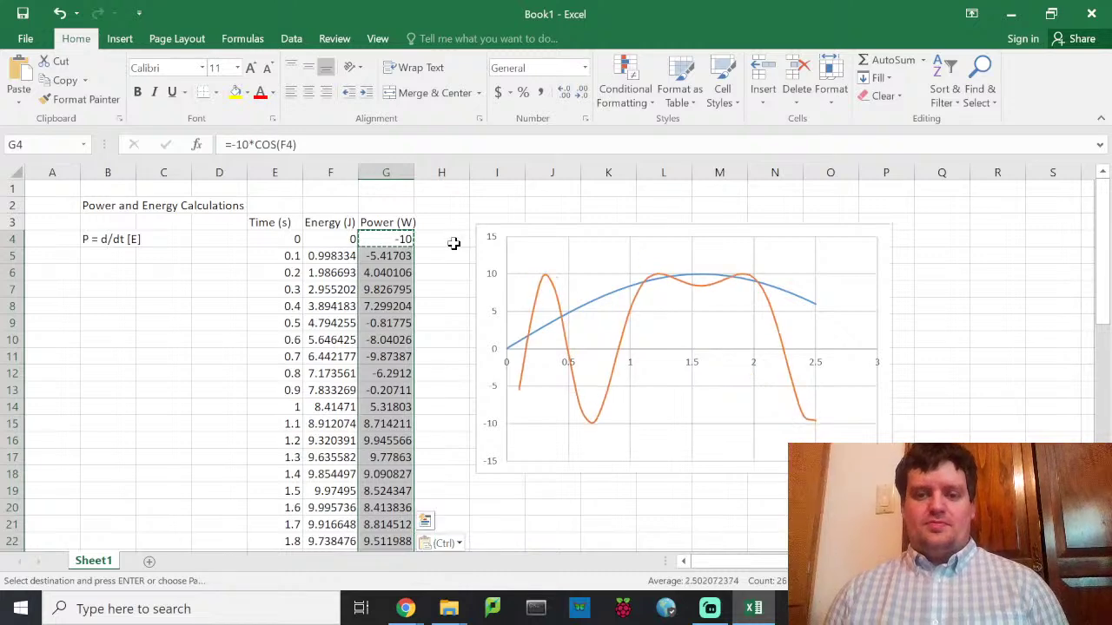
Step: Make the cosine formula in G4 refer to the time value, so that it reads =-10*COS(E4)
left_click(390, 238)
left_click(289, 144)
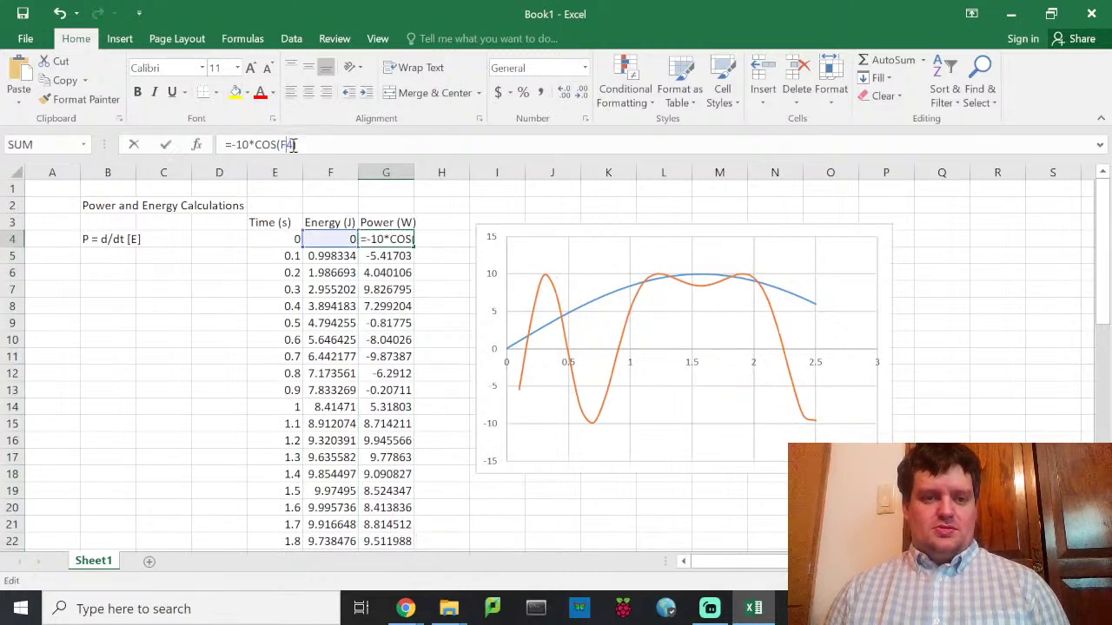
key("BackSpace")
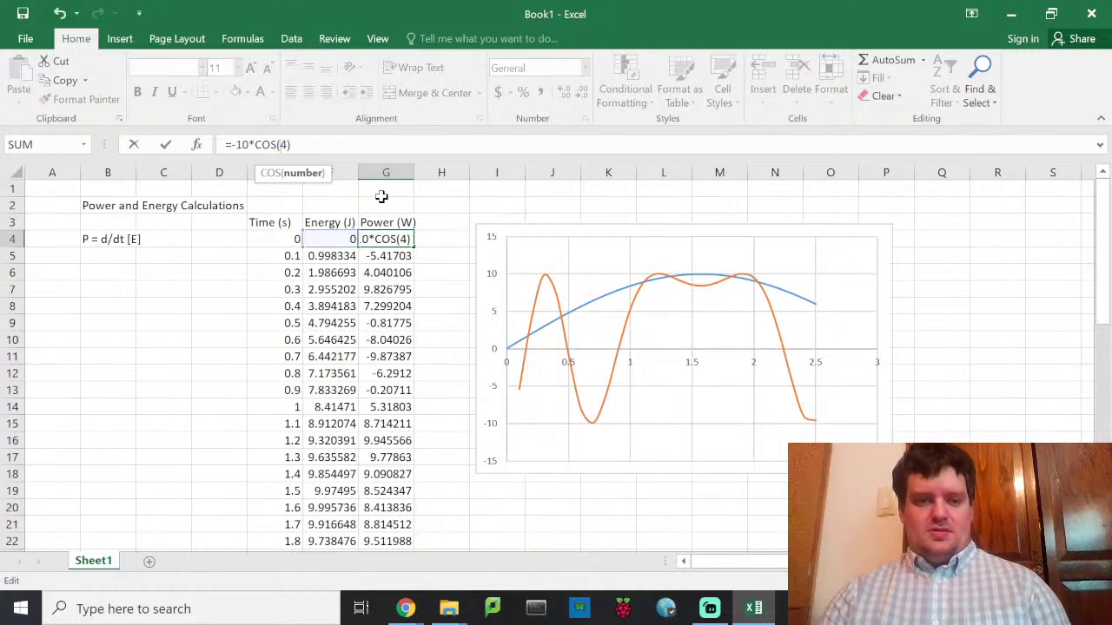
type("e")
key("Return")
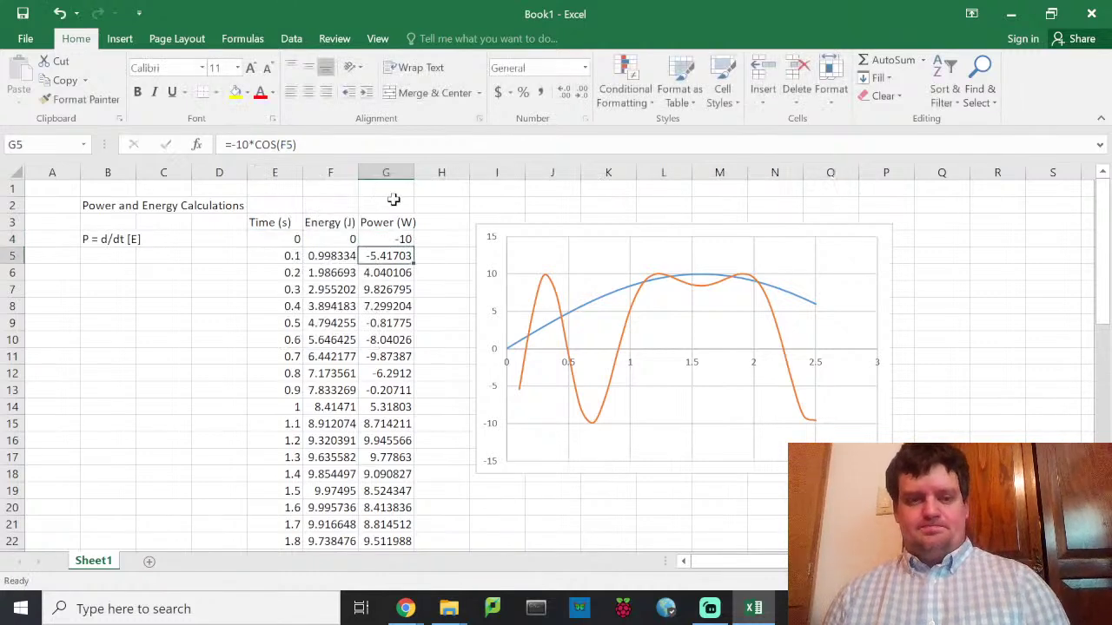
left_click(386, 239)
key("ctrl+c")
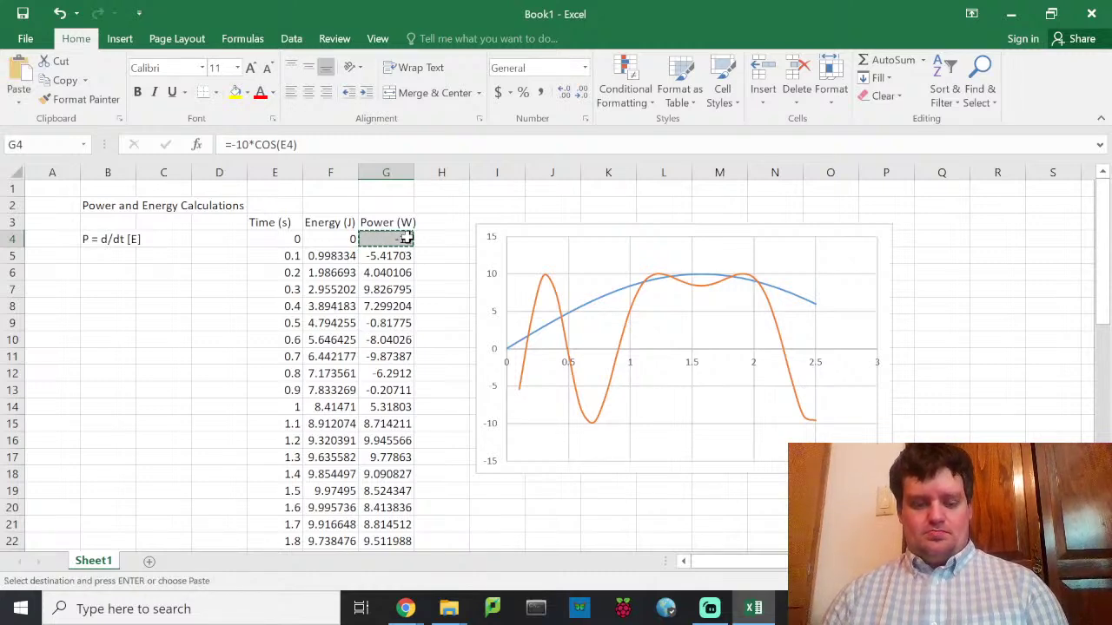
double_click(406, 239)
key("Return")
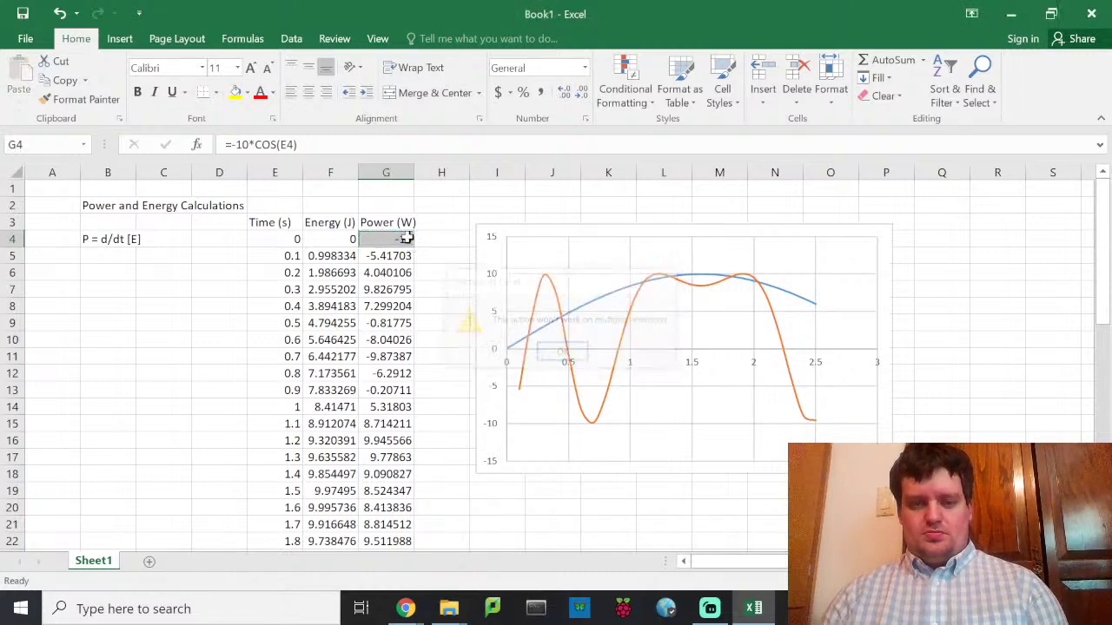
double_click(406, 239)
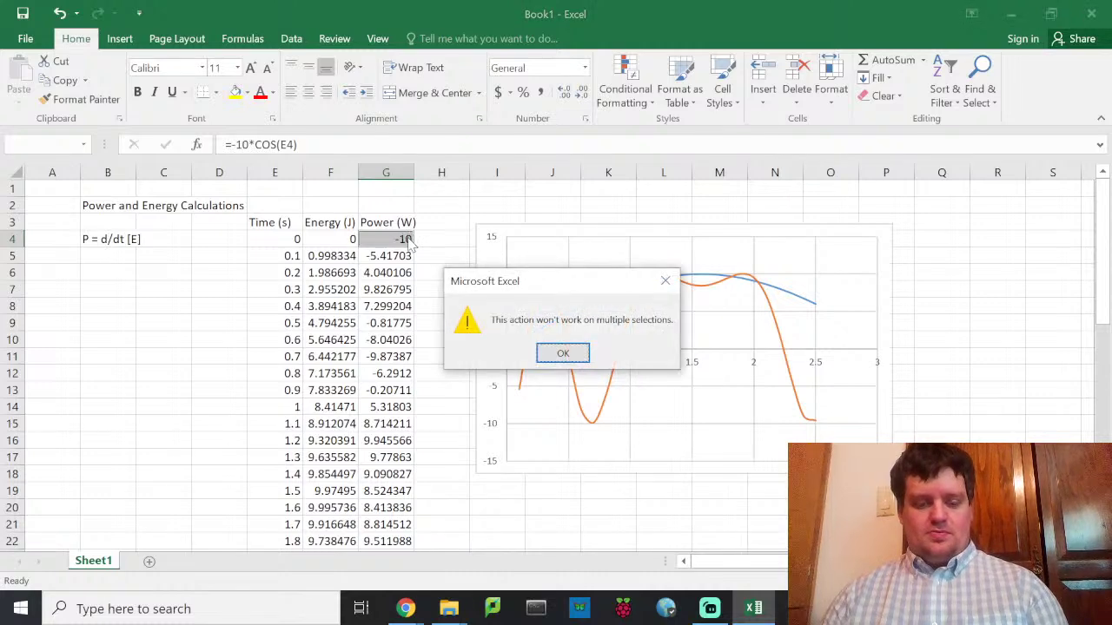
key("Return")
key("Return")
Step: Copy the formula =-10*COS(E4) from G4 down the power column to G29
left_click(407, 239)
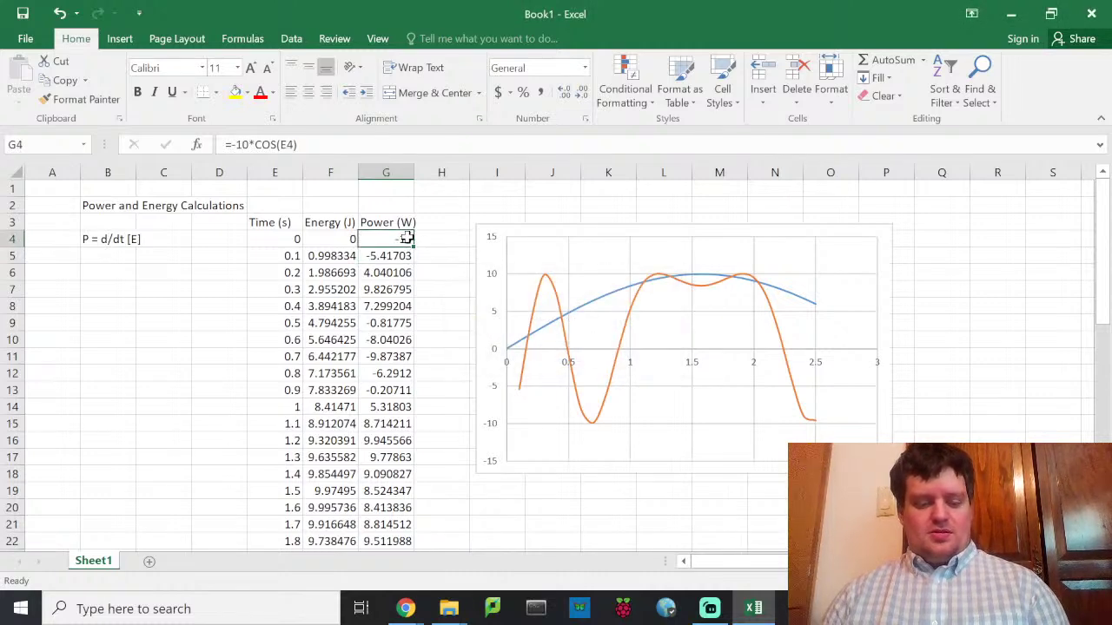
key("ctrl+c")
left_click_drag(406, 239, 409, 545)
key("ctrl+v")
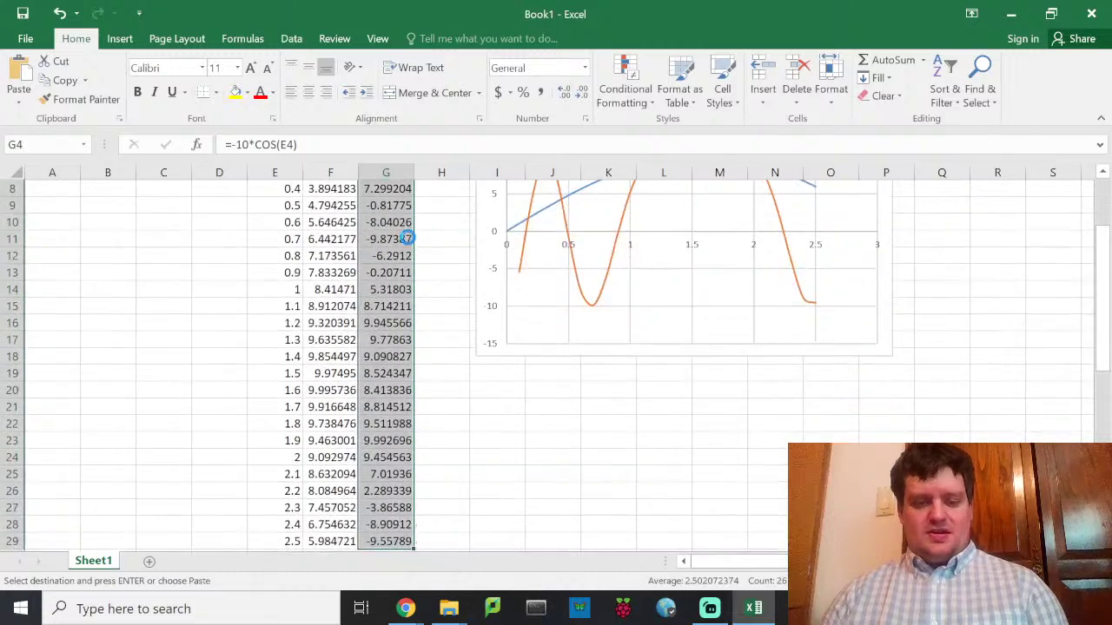
scroll(437, 233, "up", 3)
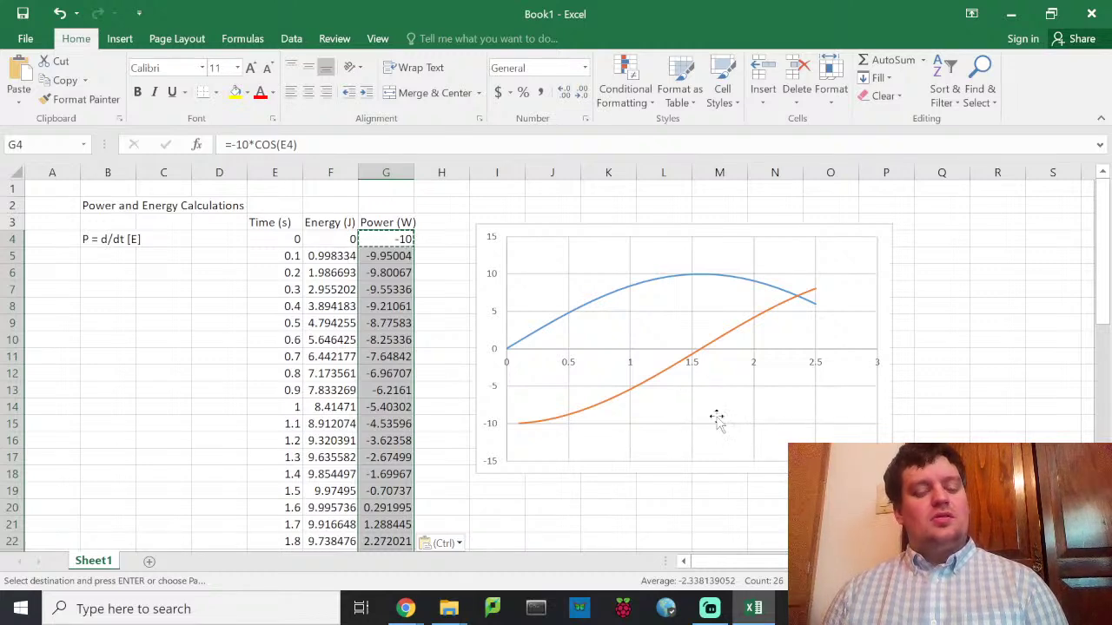
Step: Switch to Google Chrome and search Google for "What" in a new browser tab
left_click(422, 611)
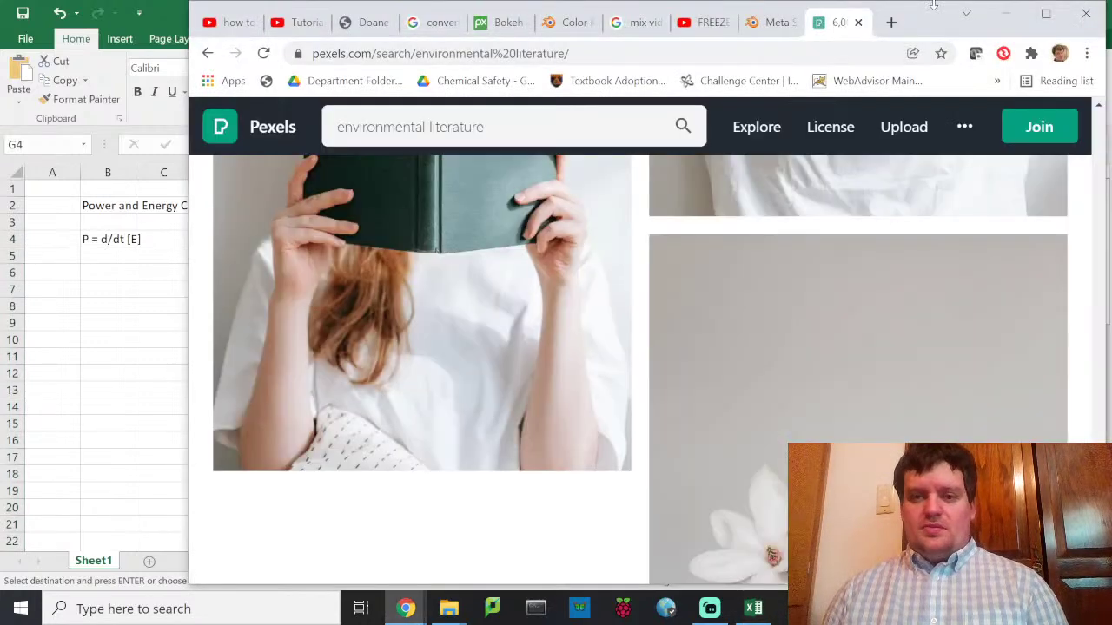
left_click(892, 23)
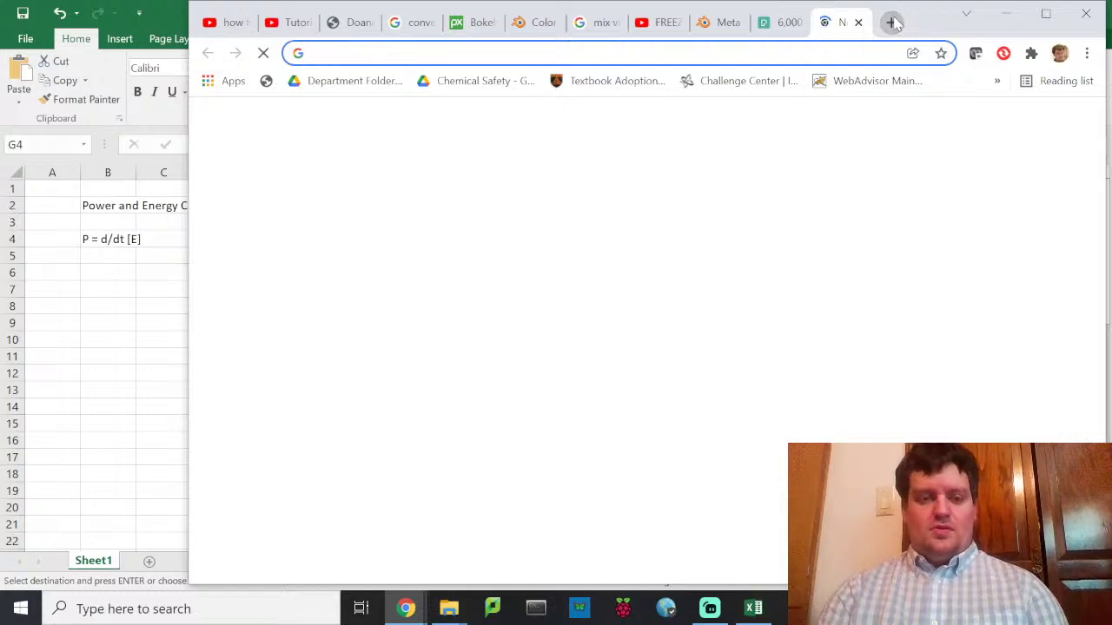
type("What")
key("BackSpace")
key("Return")
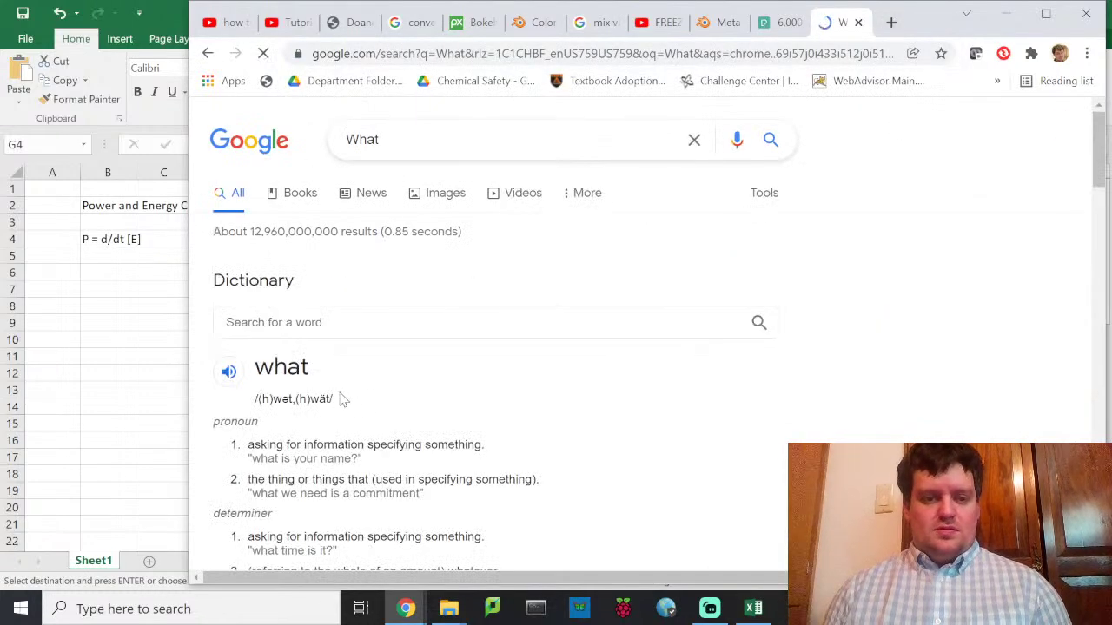
Step: Look through the dictionary definitions of "what" and highlight the adverb example "what does it matter"
scroll(343, 398, "down", 1)
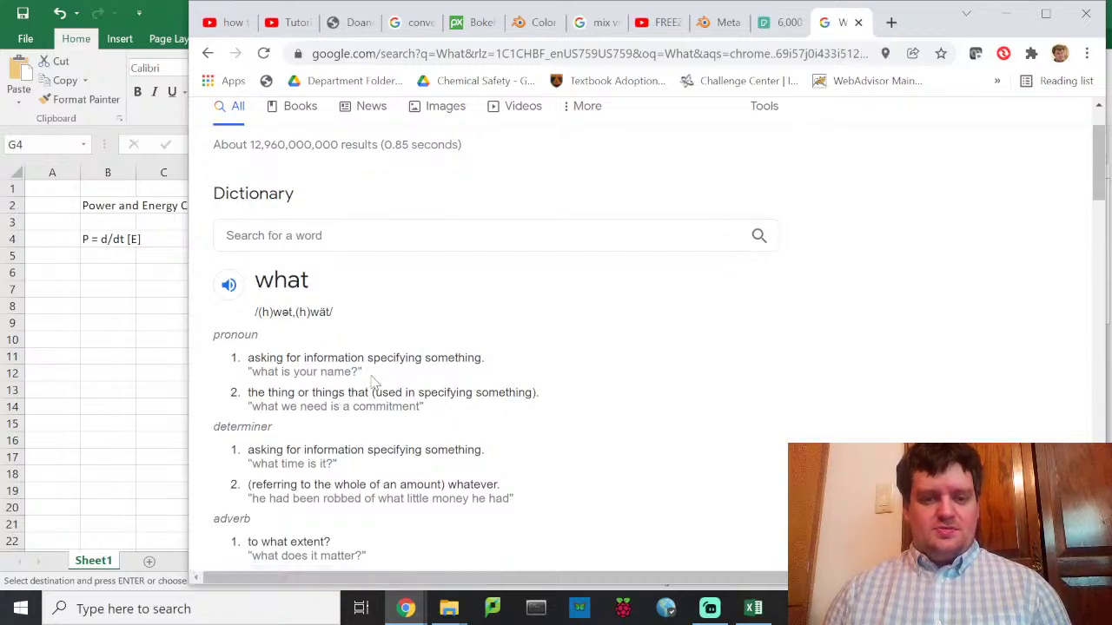
scroll(360, 380, "down", 1)
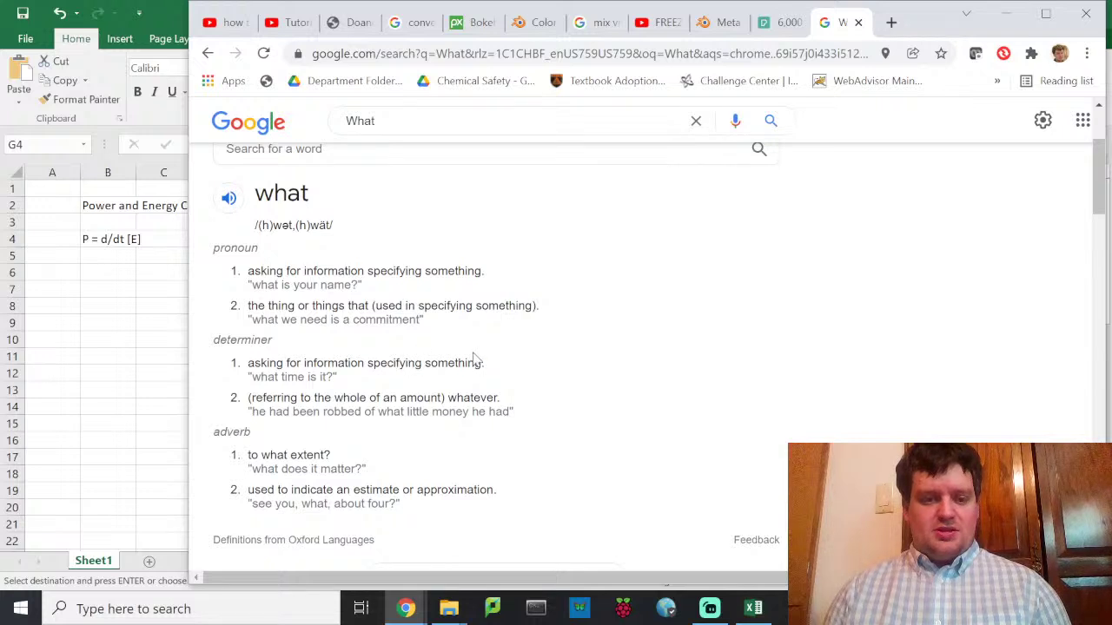
scroll(474, 359, "down", 1)
scroll(476, 359, "down", 1)
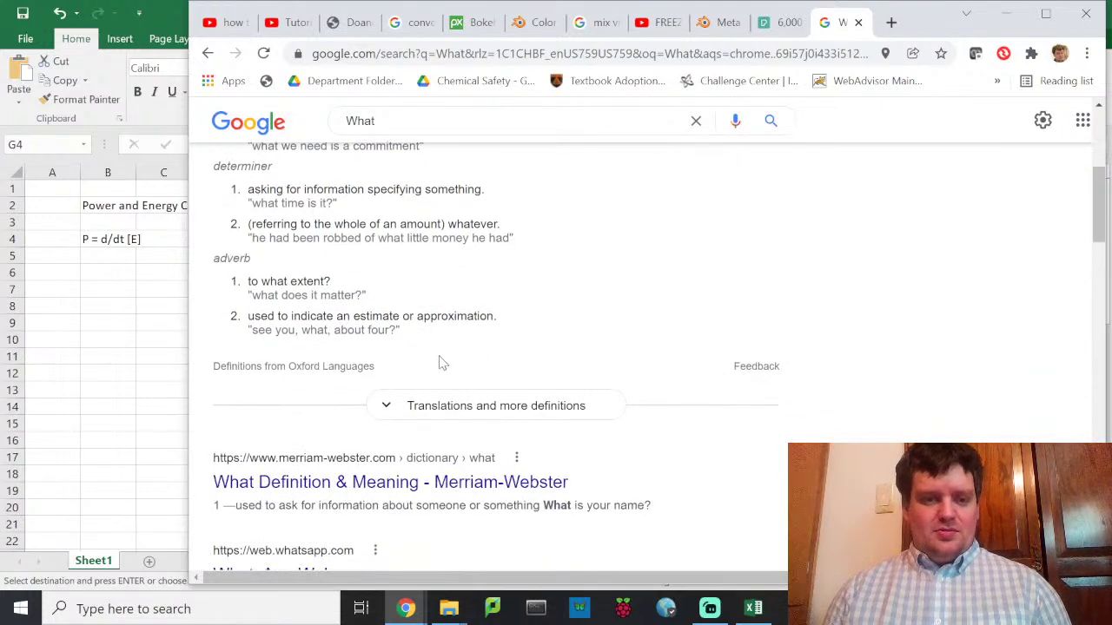
left_click_drag(252, 293, 359, 296)
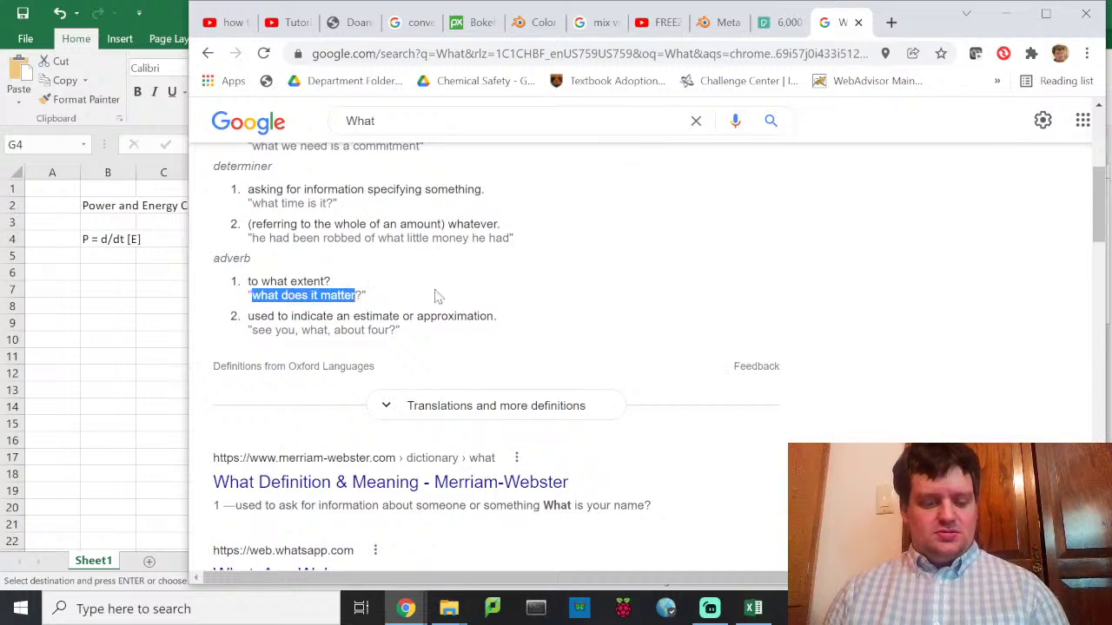
Step: Search Google for the copied phrase "what does it matter"
key("ctrl+c")
left_click_drag(443, 122, 351, 143)
key("ctrl+v")
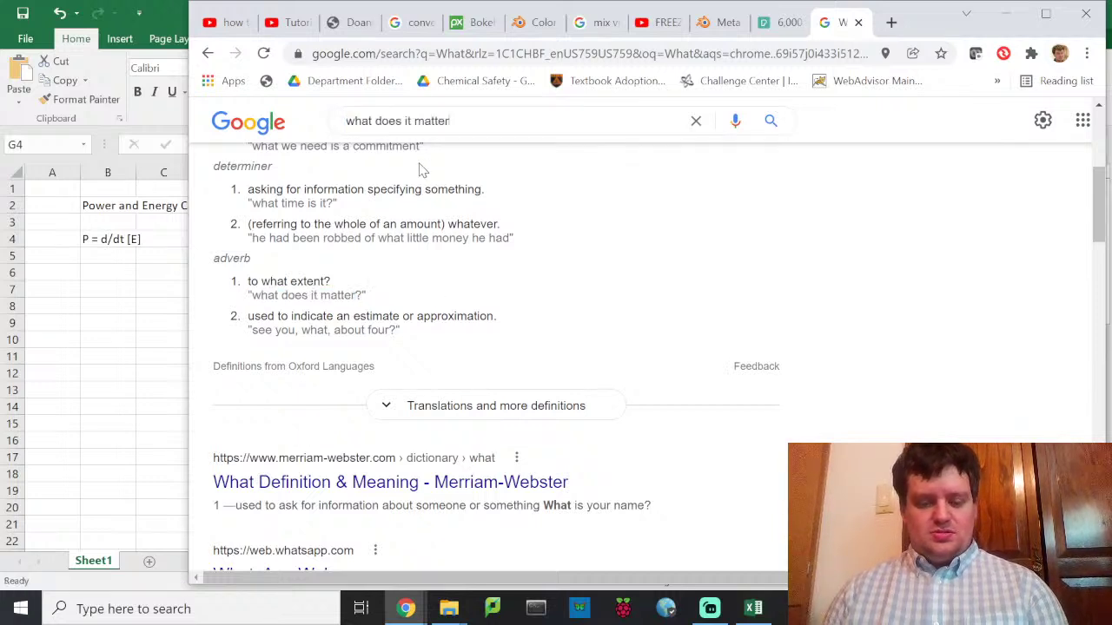
key("Return")
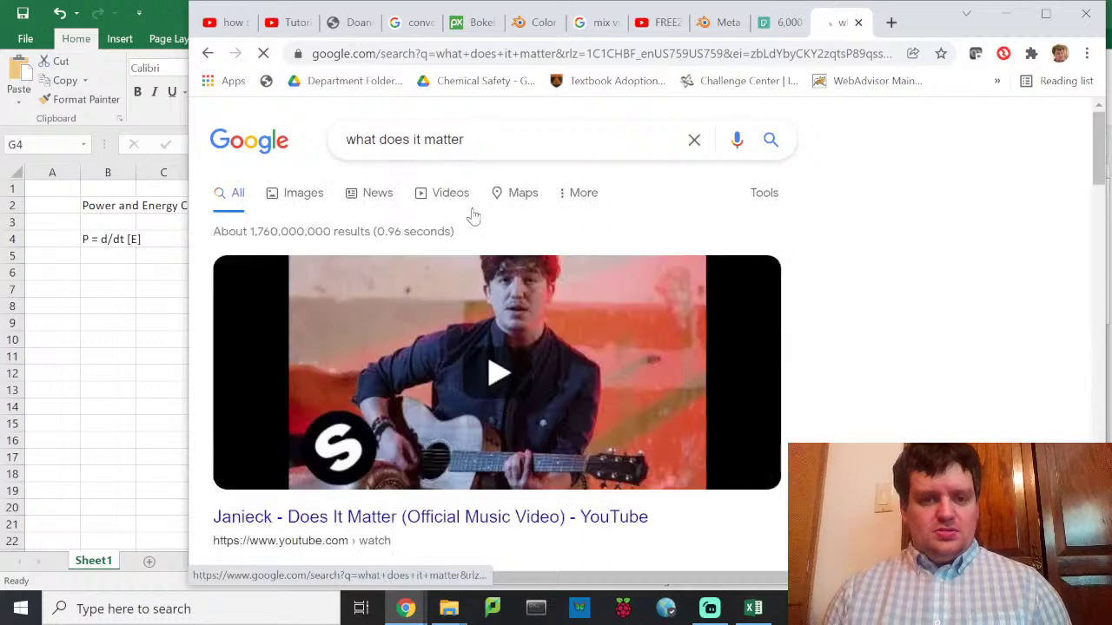
Step: Open the Merriam-Webster search result for "what does it matter" and read the idiom's definition
scroll(678, 251, "down", 3)
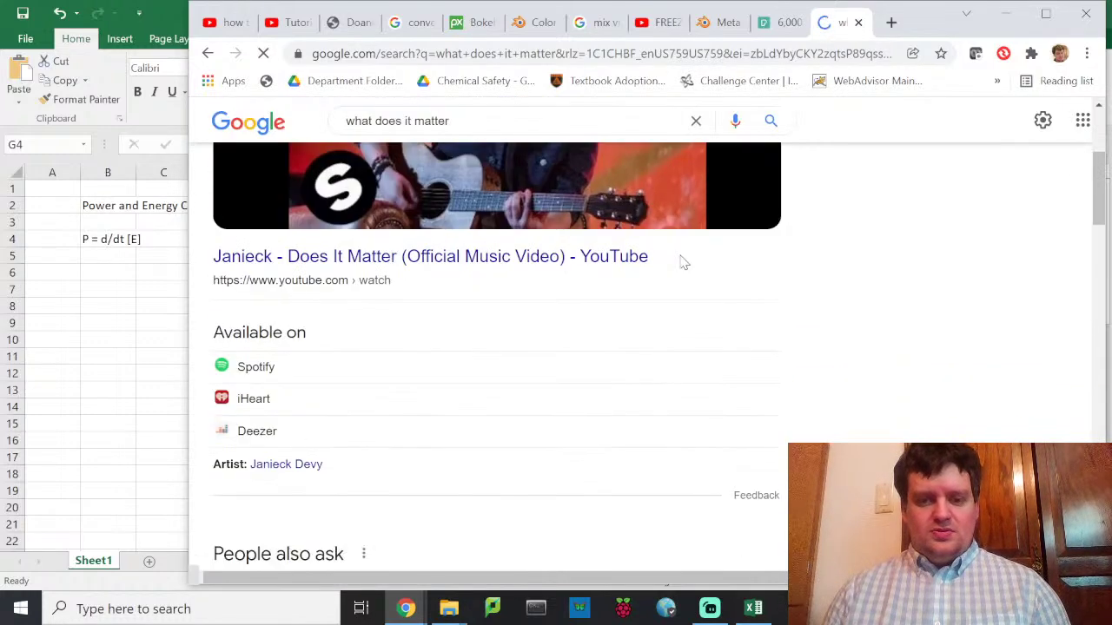
scroll(682, 261, "down", 5)
scroll(676, 259, "down", 1)
left_click(564, 290)
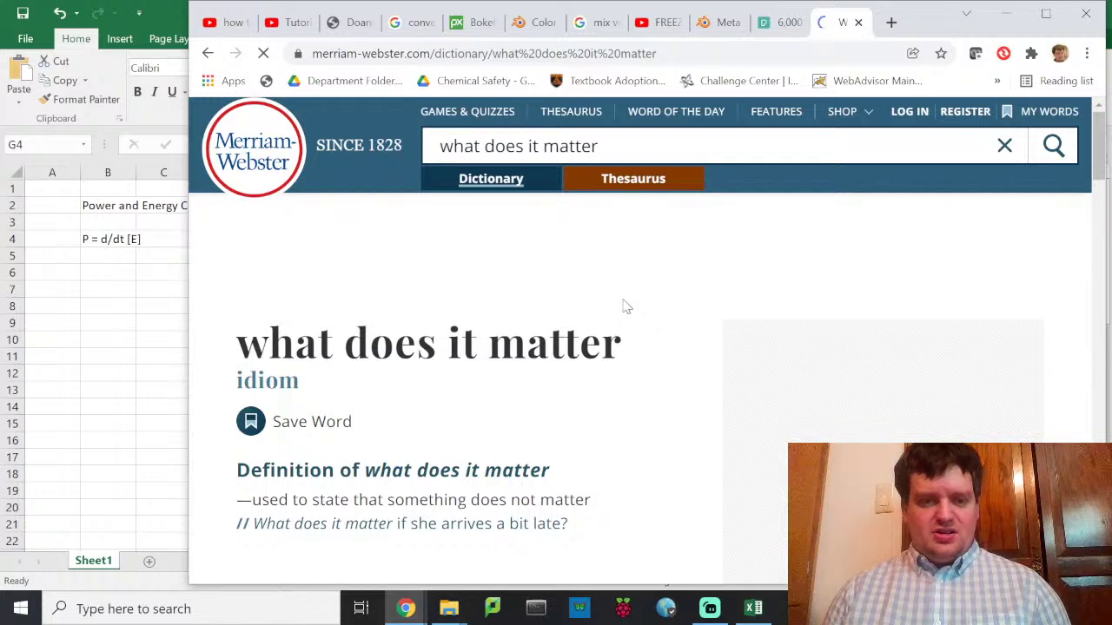
scroll(625, 304, "down", 2)
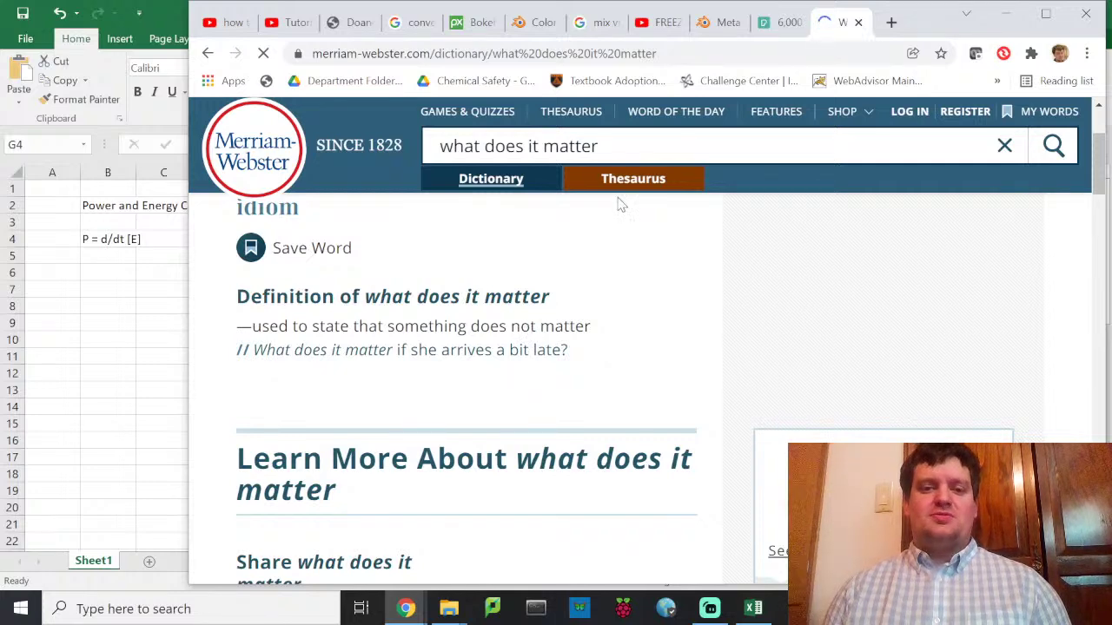
Step: Search Google for "derivative of a sine"
left_click(794, 55)
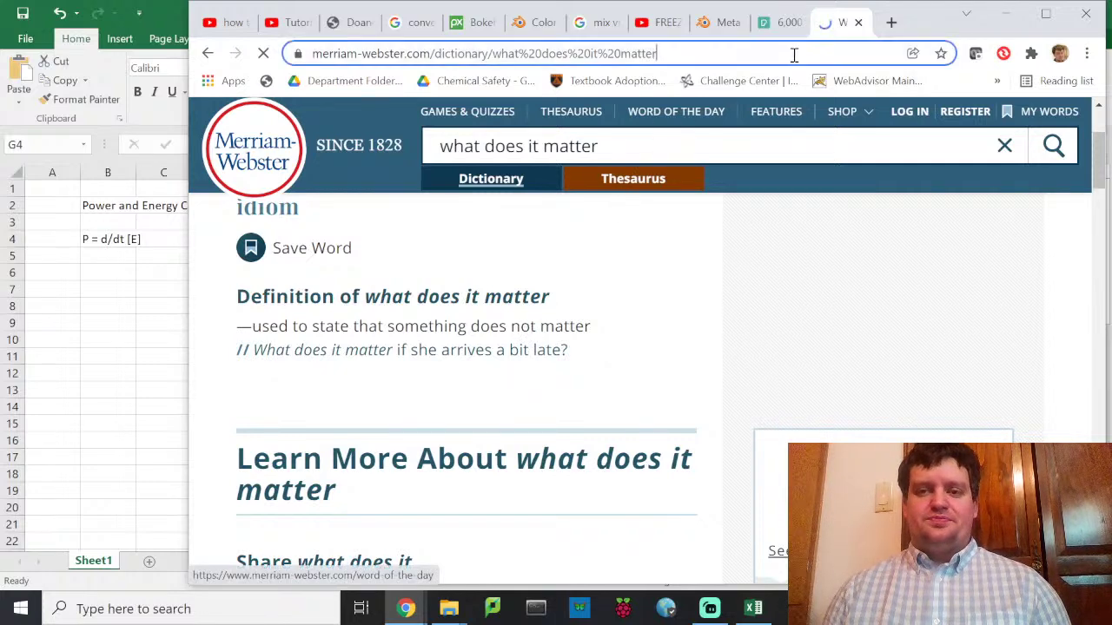
key("ctrl+a")
type("sd")
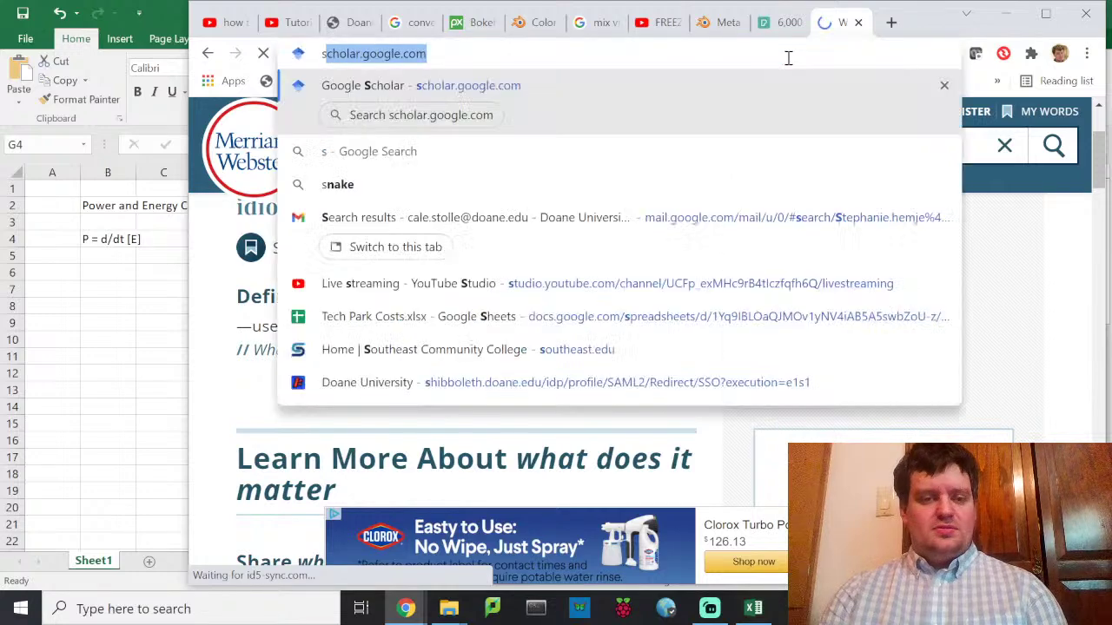
key("BackSpace")
key("BackSpace")
type("derivative of a ")
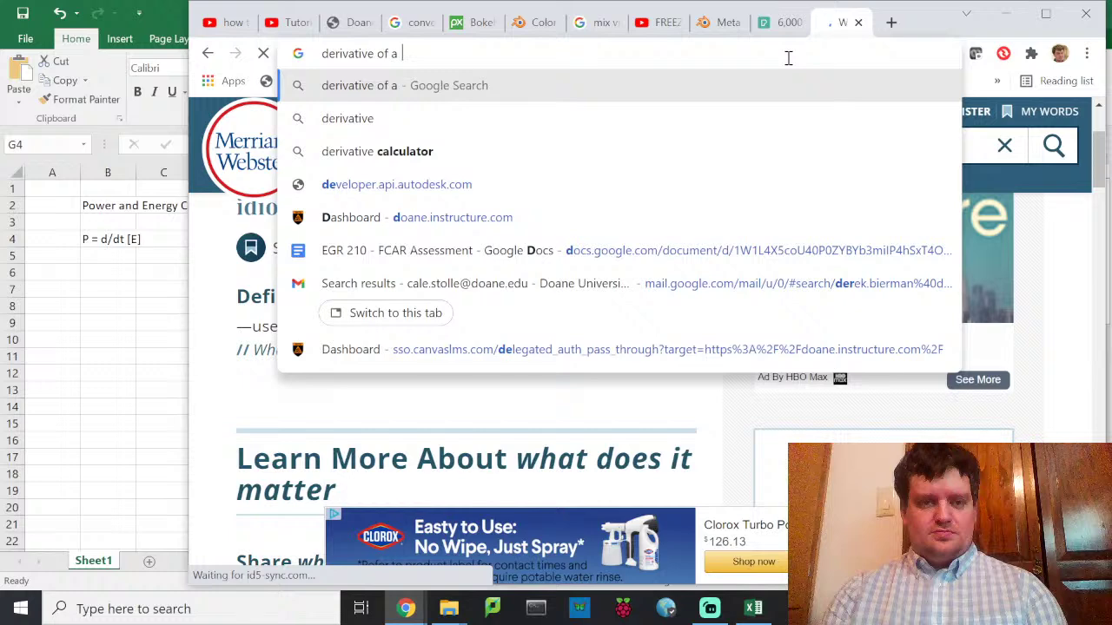
type("sine")
key("Return")
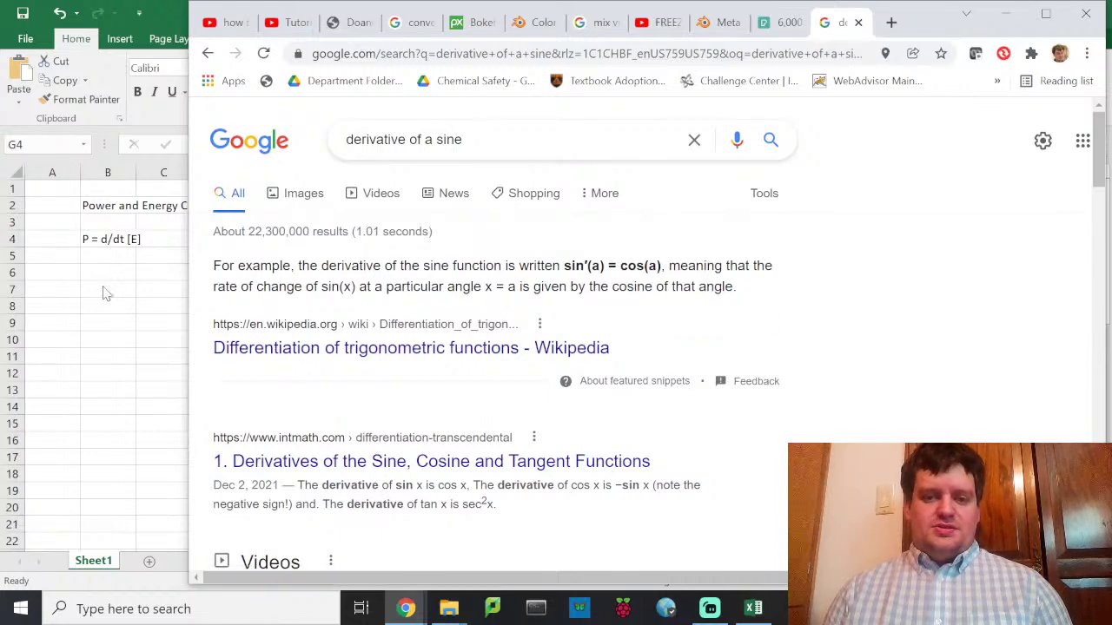
Step: Switch back to Excel and remove the minus sign from the power formula in G4, making it =10*COS(E4)
key("alt+Tab")
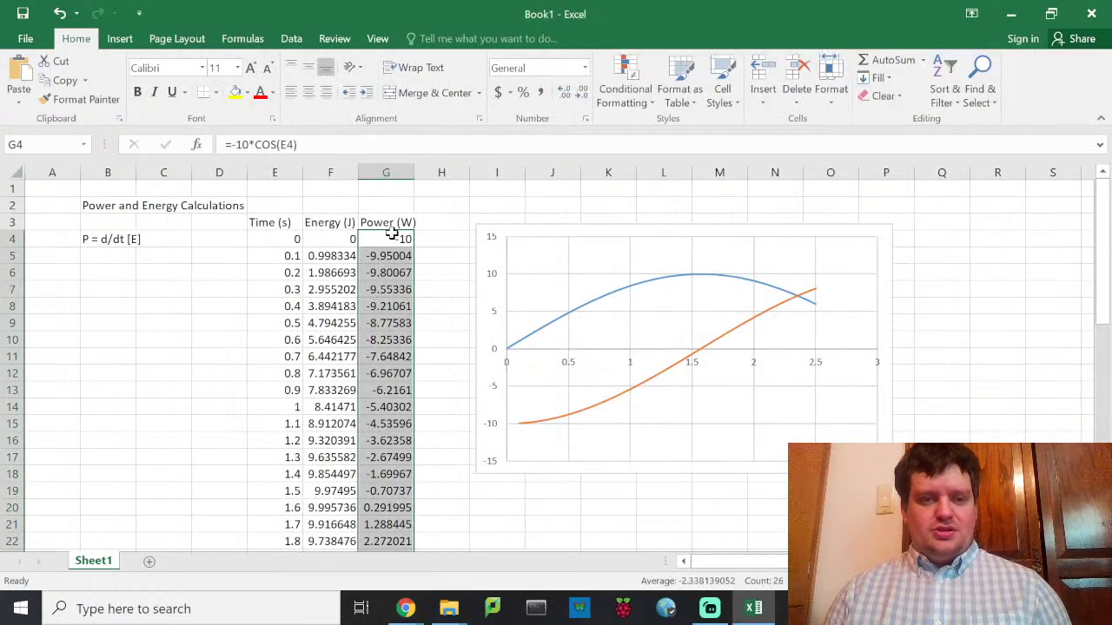
left_click(235, 145)
key("BackSpace")
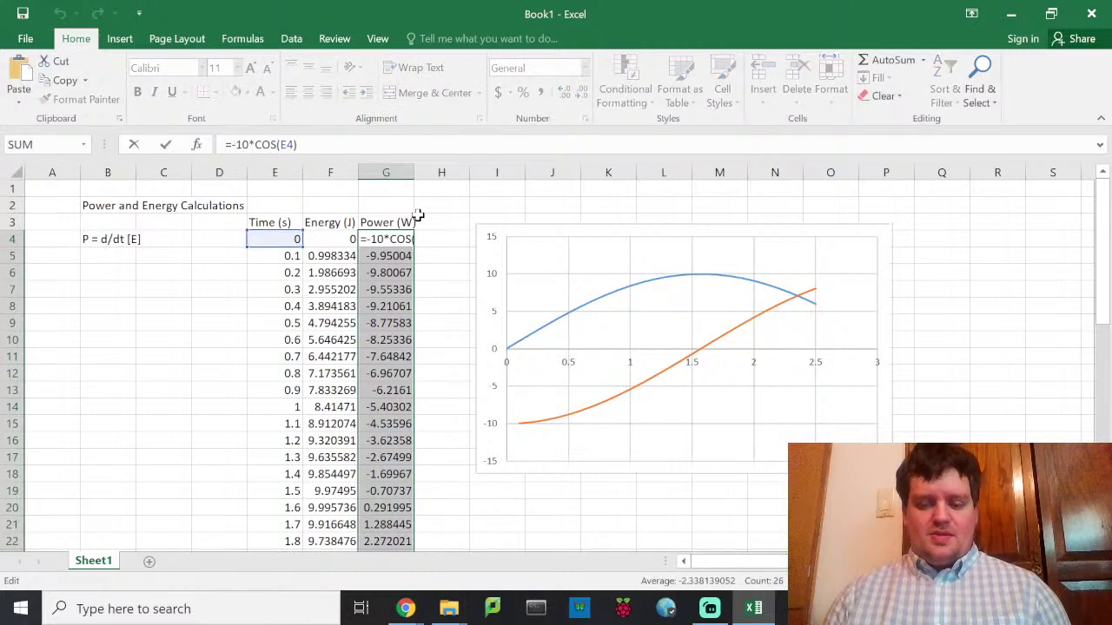
key("Return")
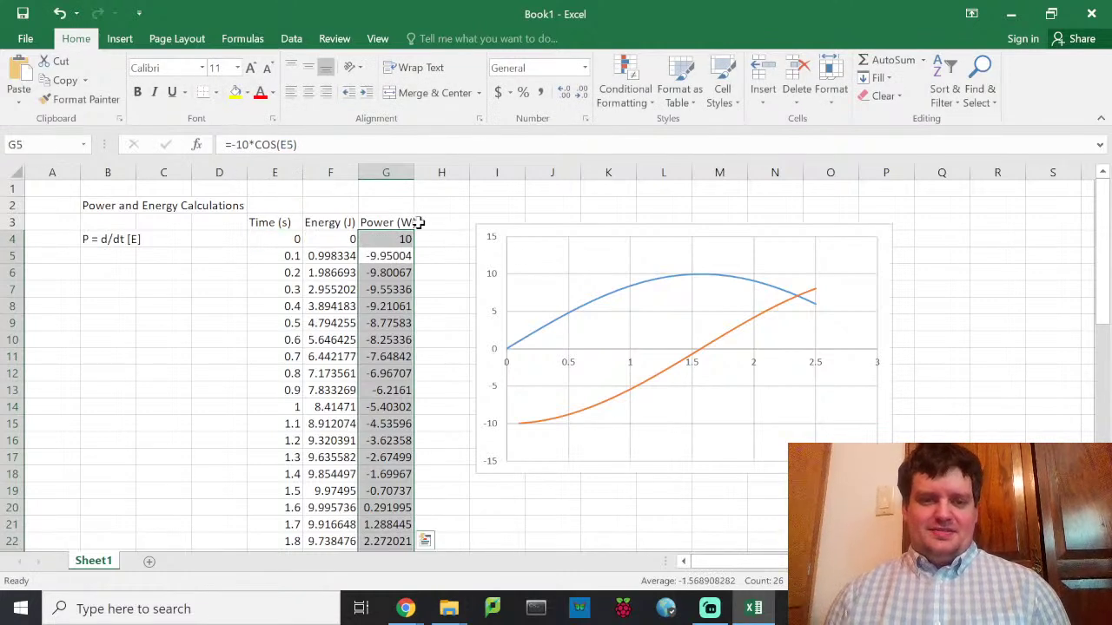
Step: Copy the formula =10*COS(E4) from G4 down the power column to G29
left_click(393, 237)
key("ctrl+c")
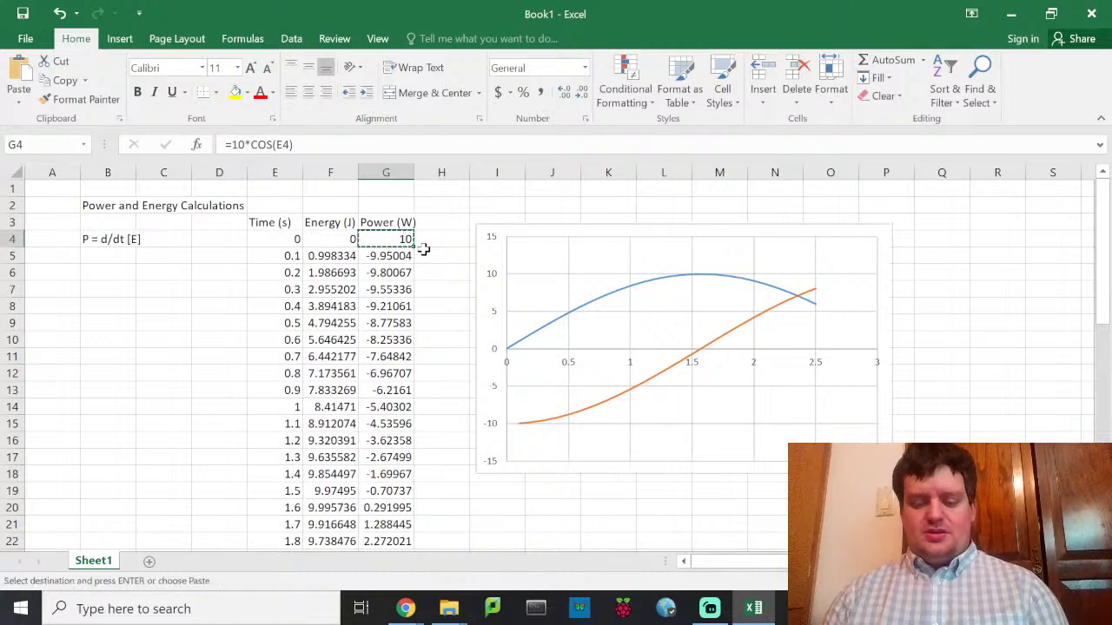
key("ctrl+shift+Down")
key("ctrl+v")
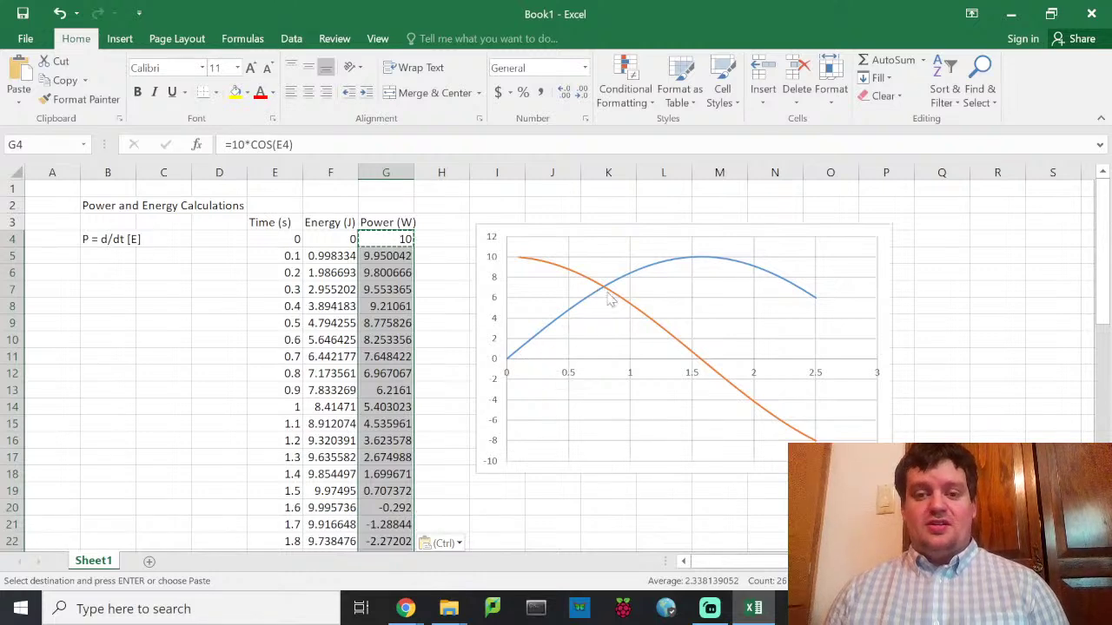
Step: Compare the energy and power curves on the chart and review the formulas in G4 and F4
mouse_move(702, 370)
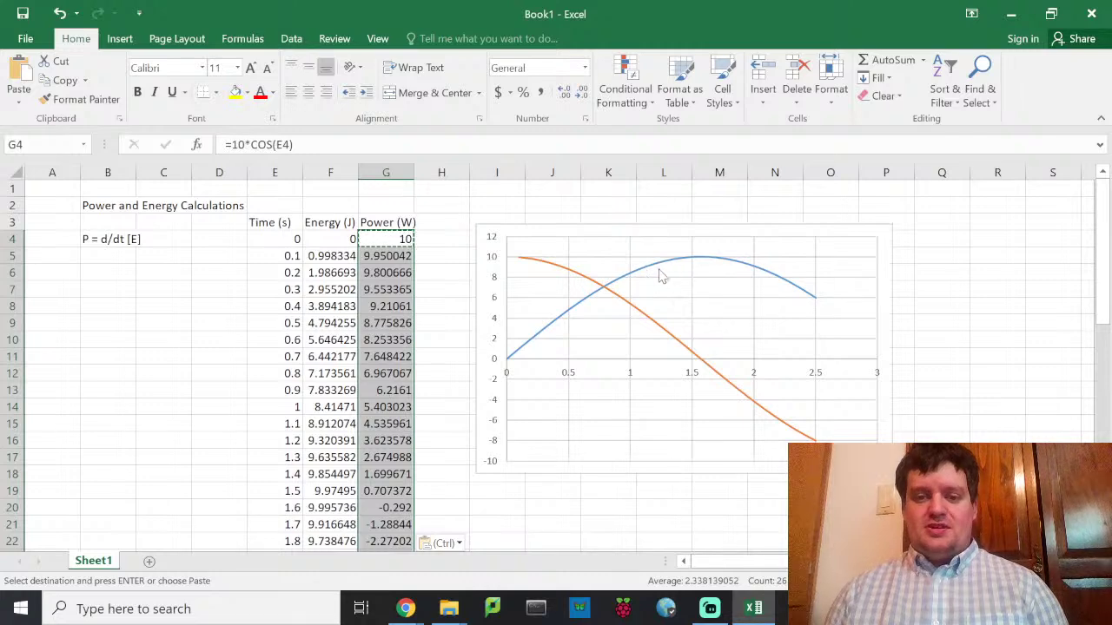
mouse_move(510, 358)
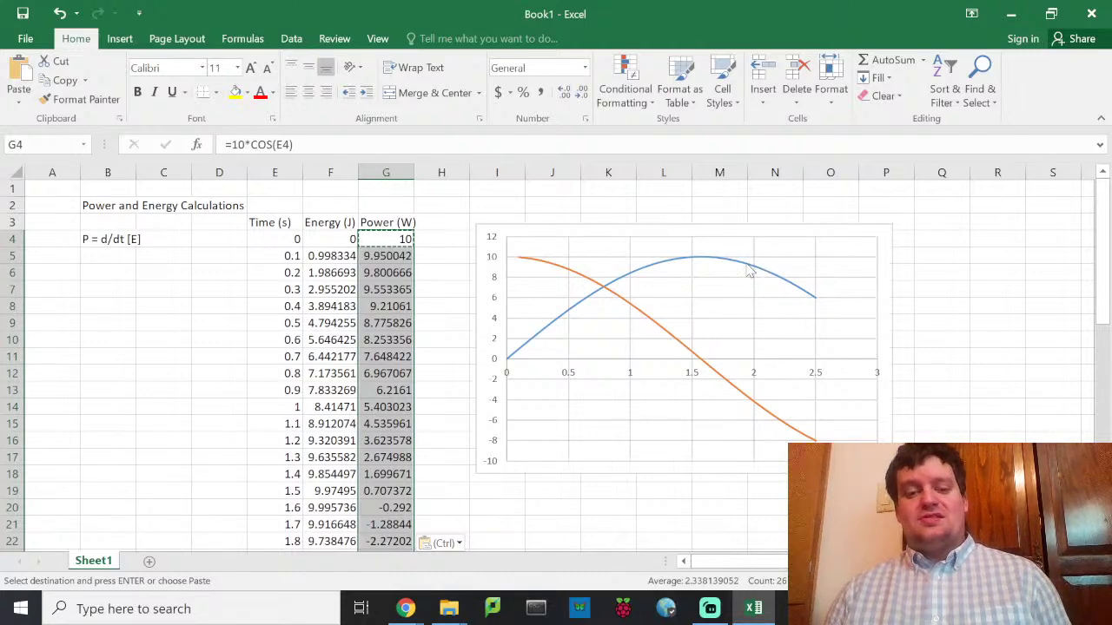
left_click(429, 324)
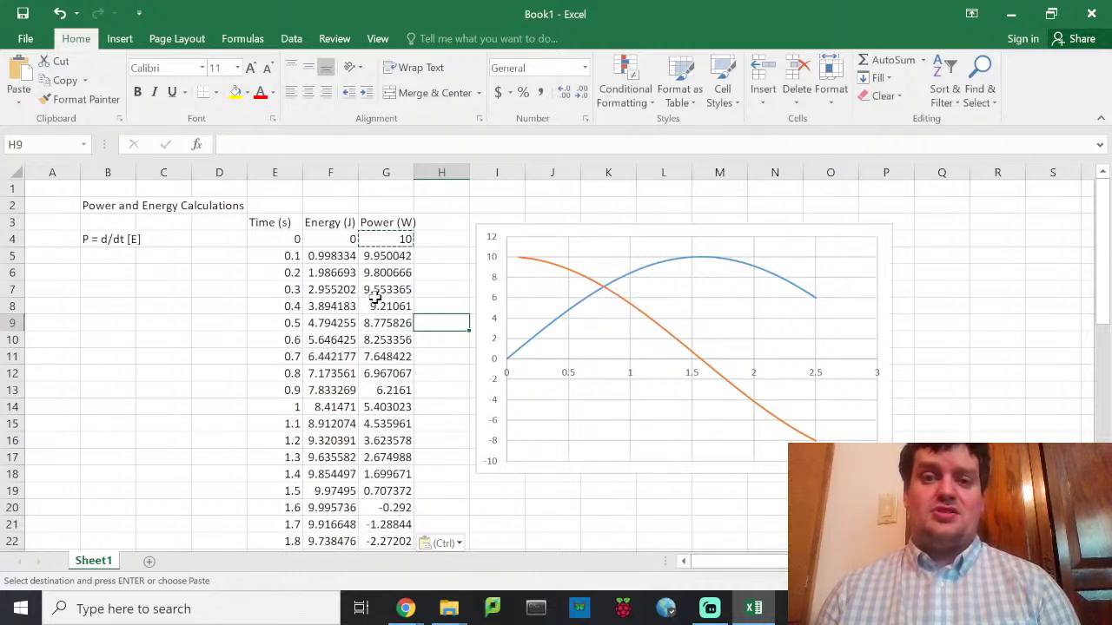
left_click(390, 237)
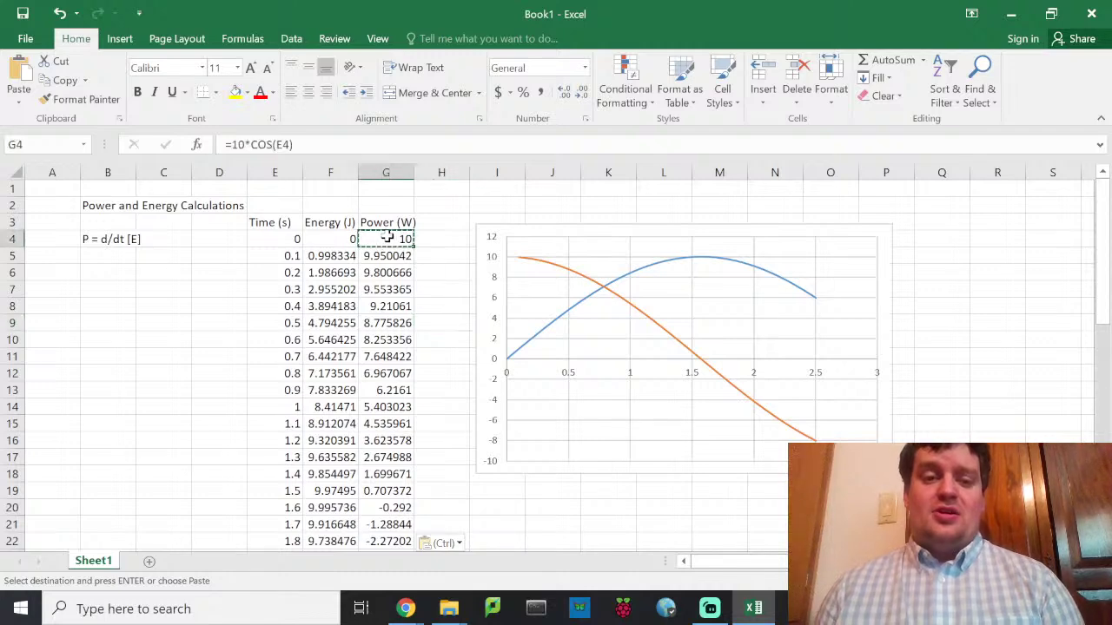
left_click(326, 243)
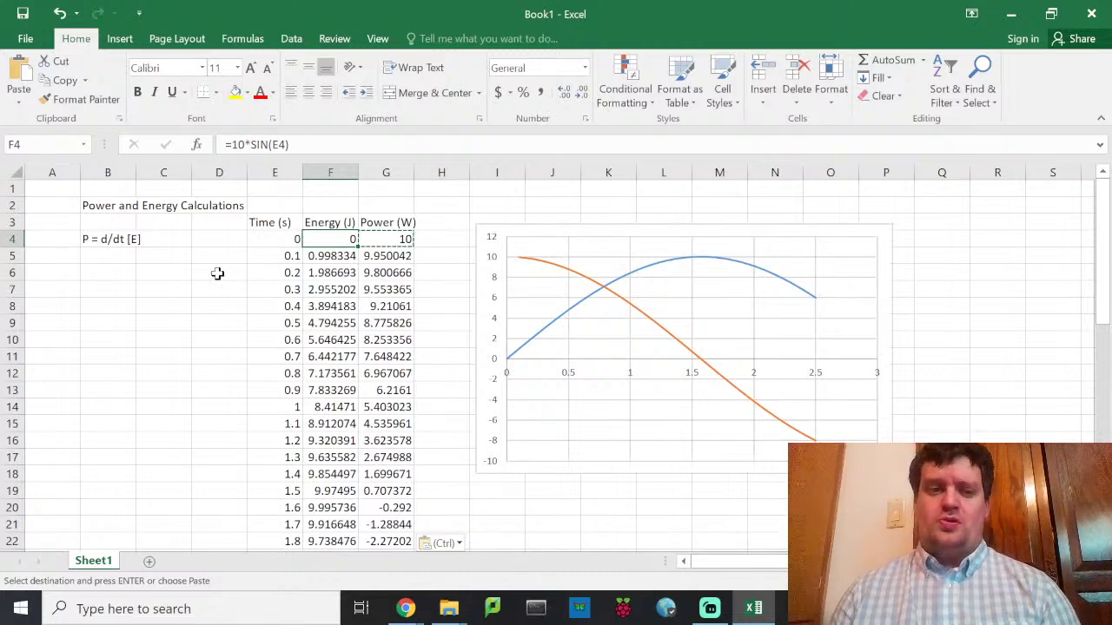
Step: Enter the electrical power equation "P = V I" in cell B6
left_click(107, 274)
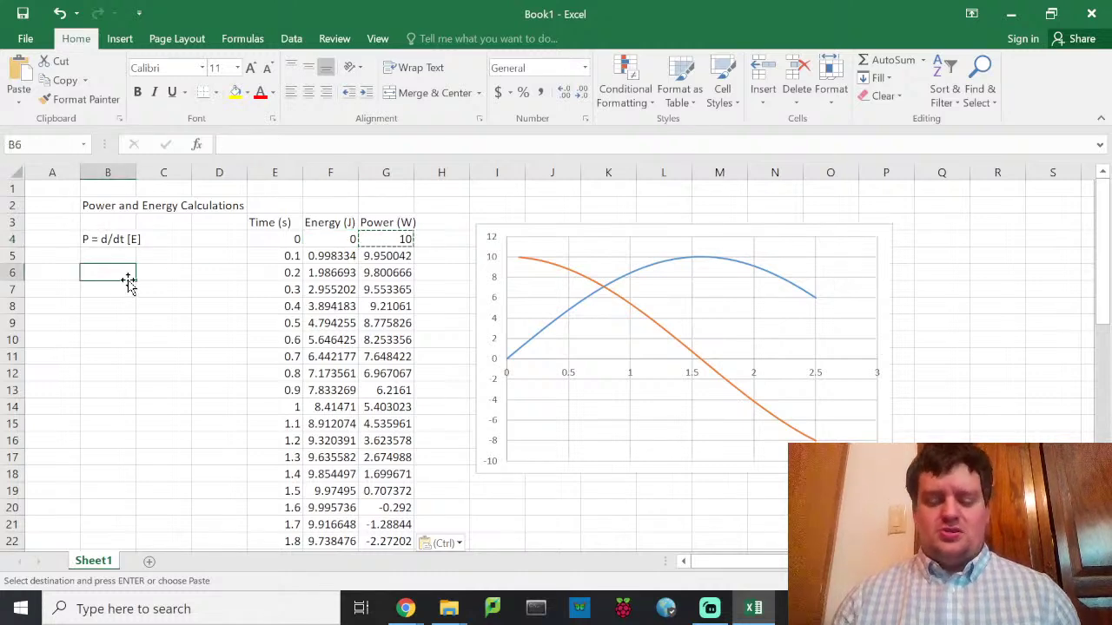
type("P = V I")
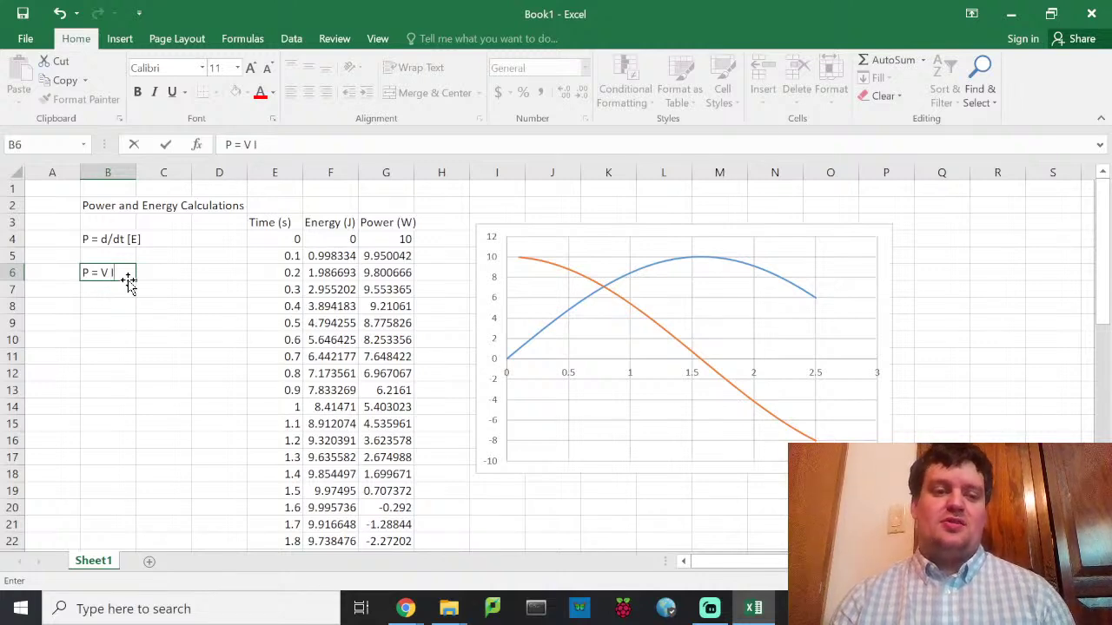
key("Return")
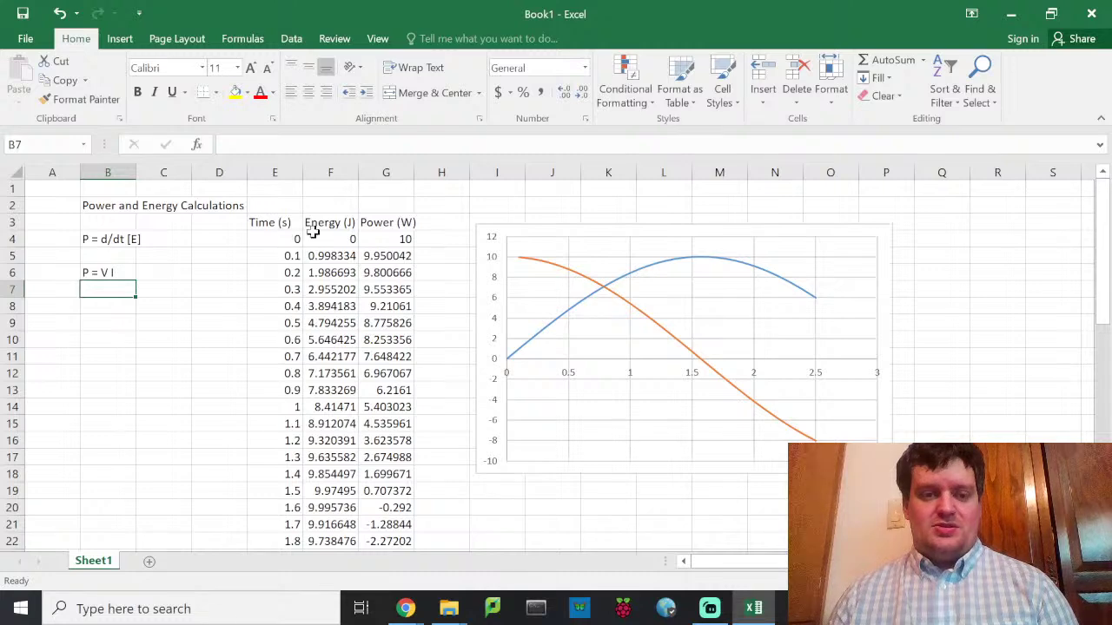
Step: Clear all contents of columns F and G, removing the energy and power data
left_click_drag(330, 172, 380, 166)
key("Delete")
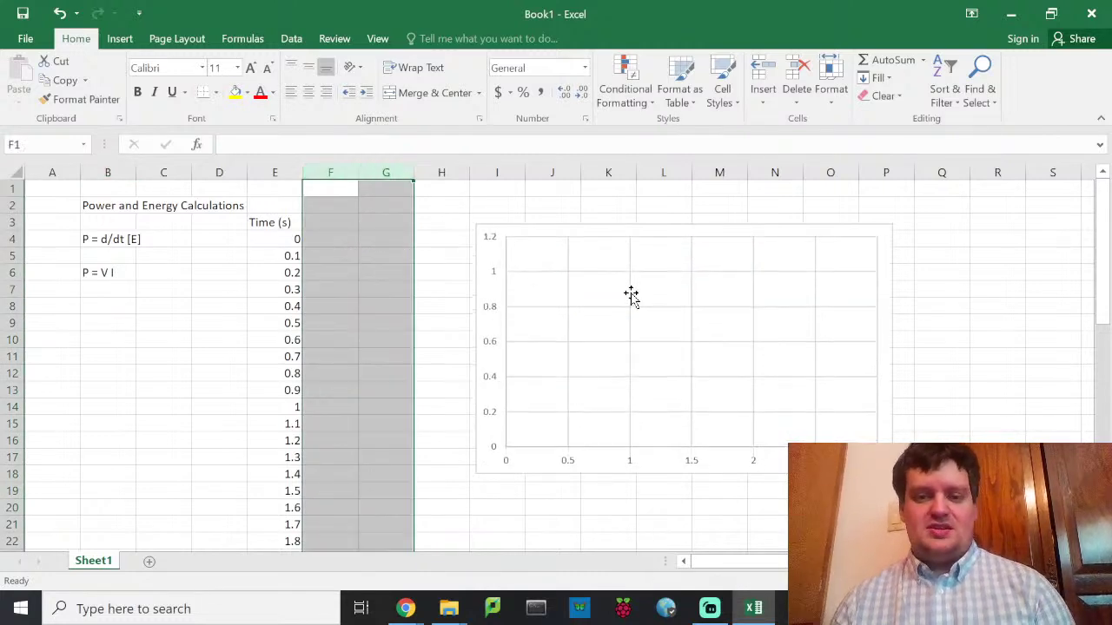
left_click(478, 247)
left_click(374, 255)
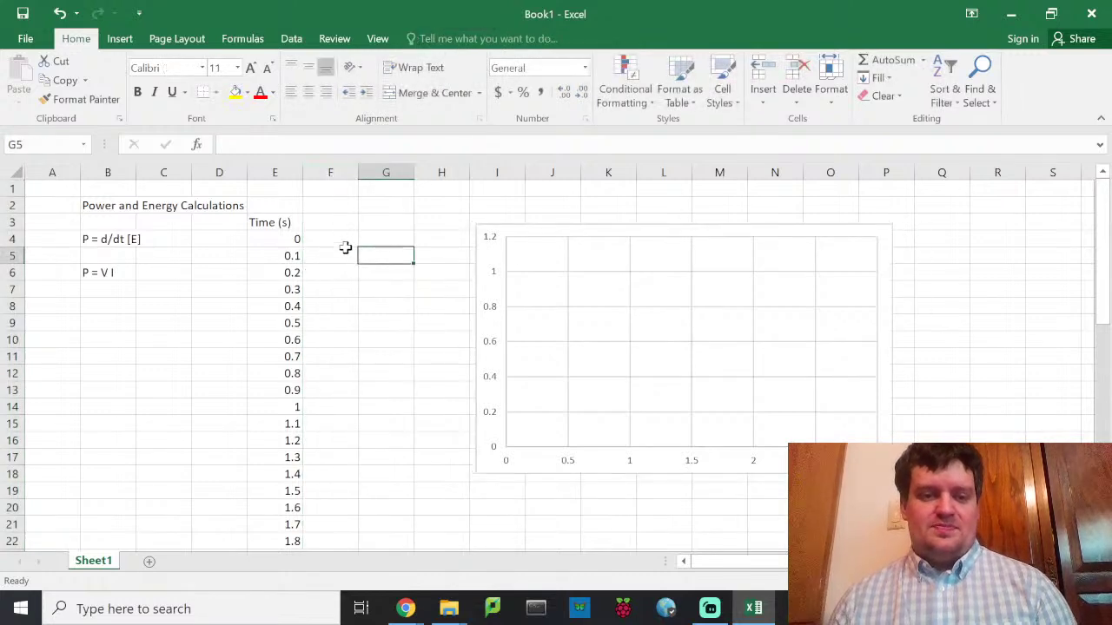
Step: Add the column headers "Voltage (V)" in F3 and "Current (I)" in G3
left_click(336, 240)
left_click(322, 225)
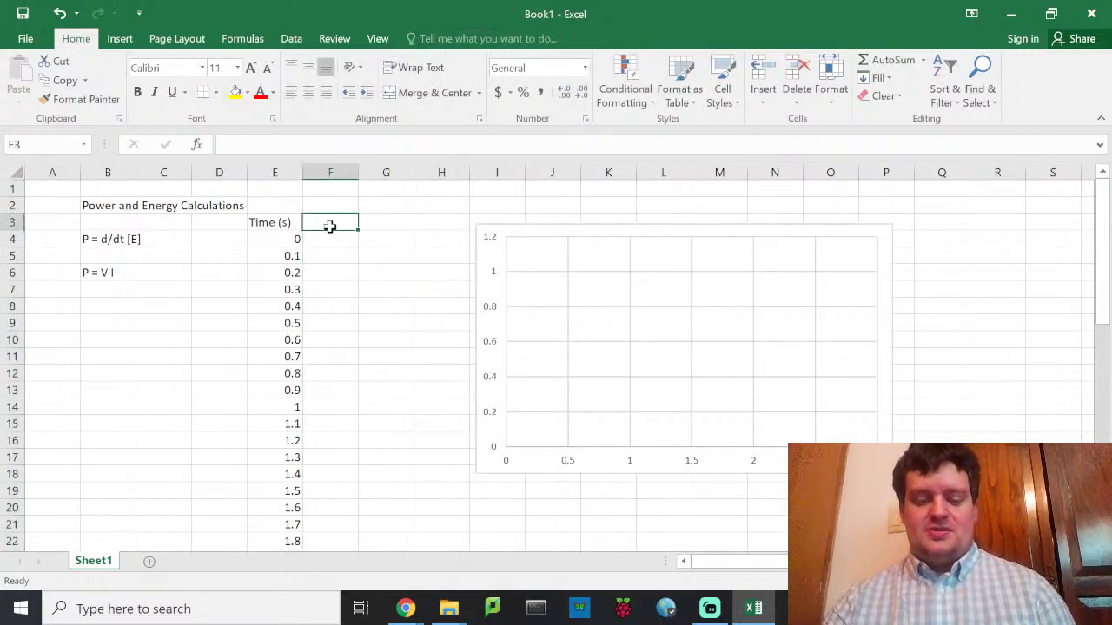
type("Voltage (")
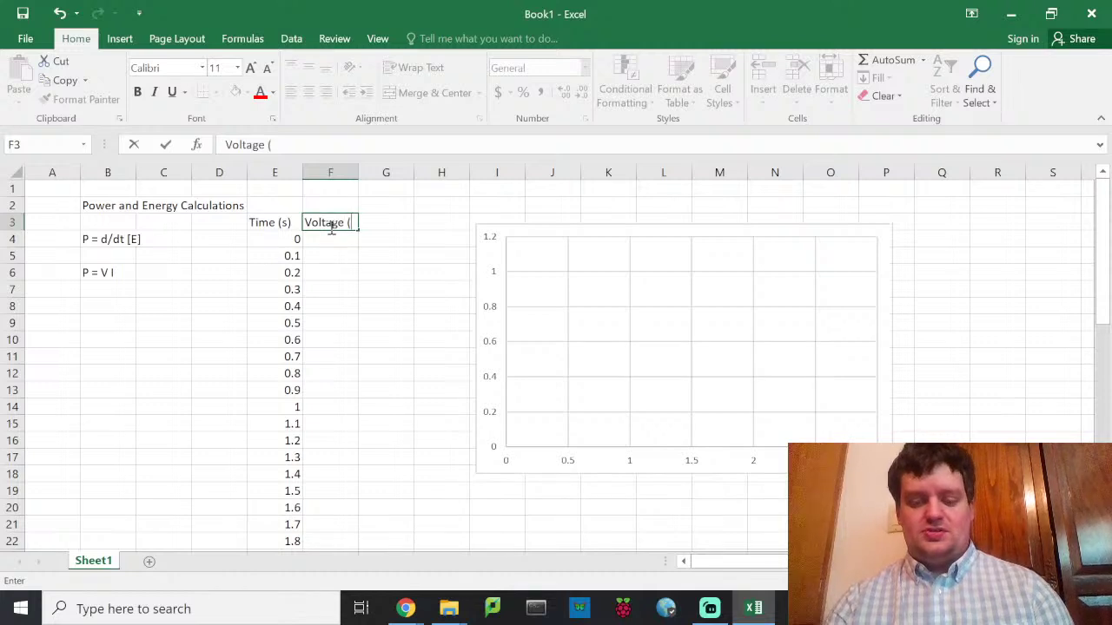
key("Return")
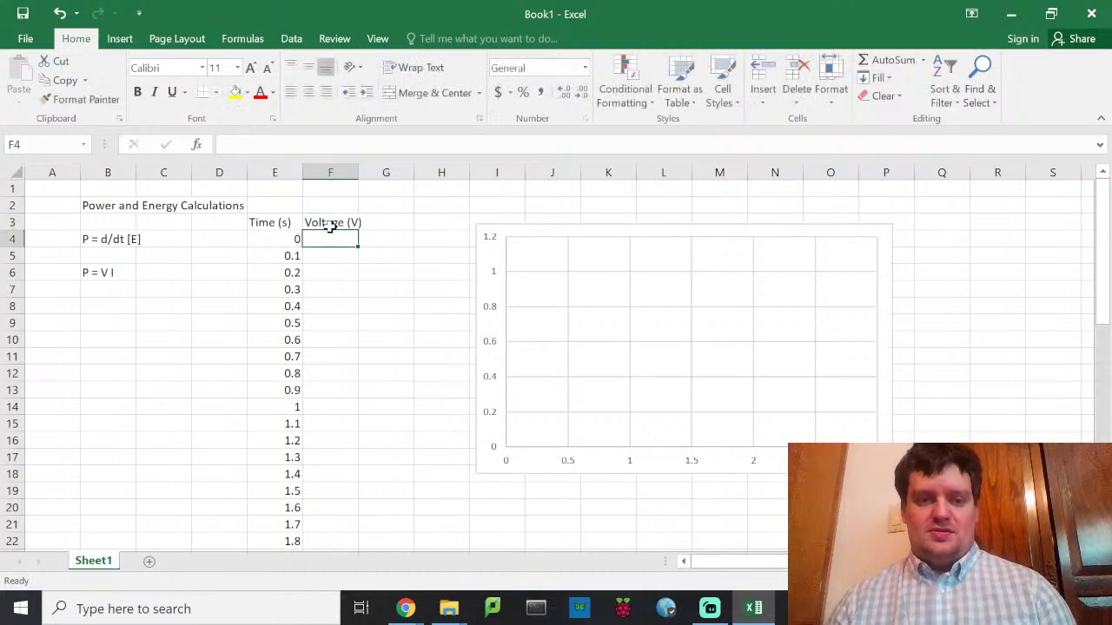
key("Right")
key("Up")
type("Curre")
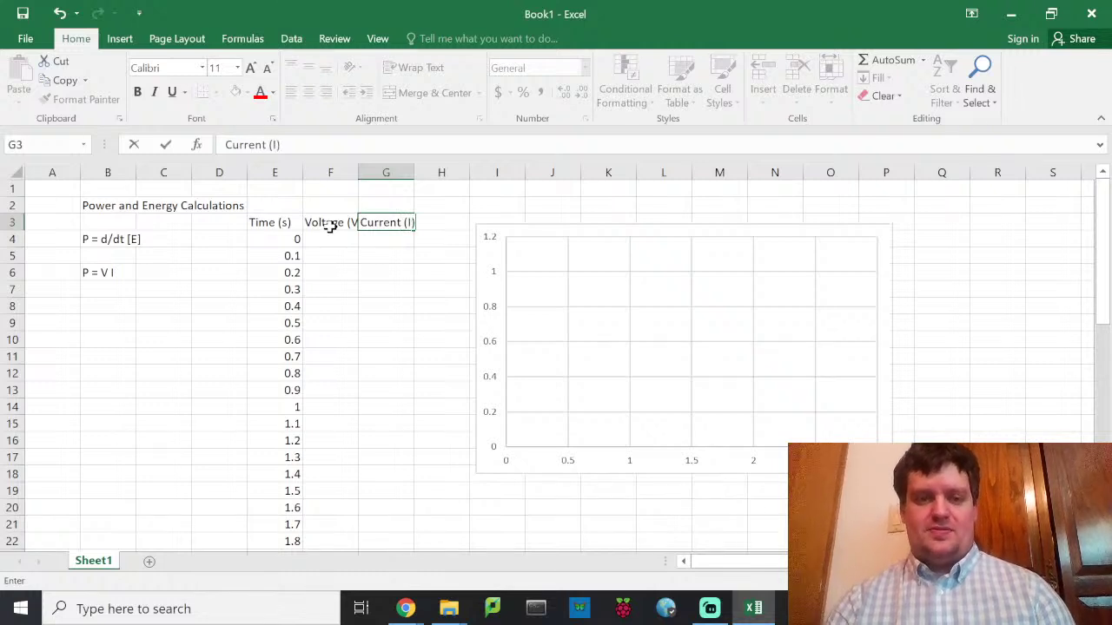
key("Return")
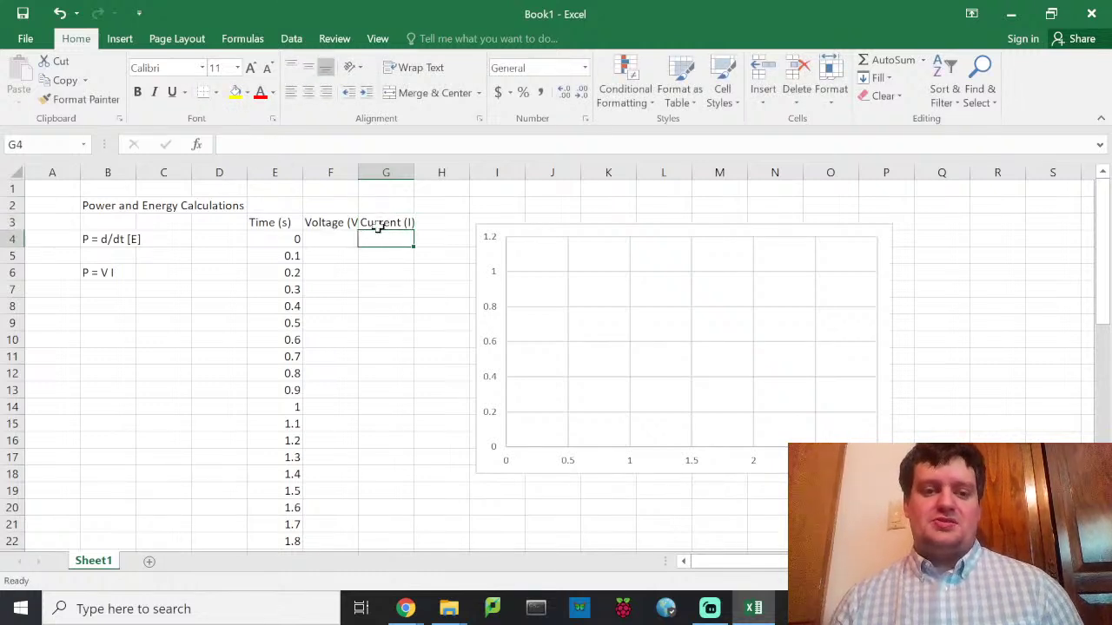
Step: Enter a voltage of 5 in F4 and F5 and fill it down the voltage column alongside the time values
left_click(339, 234)
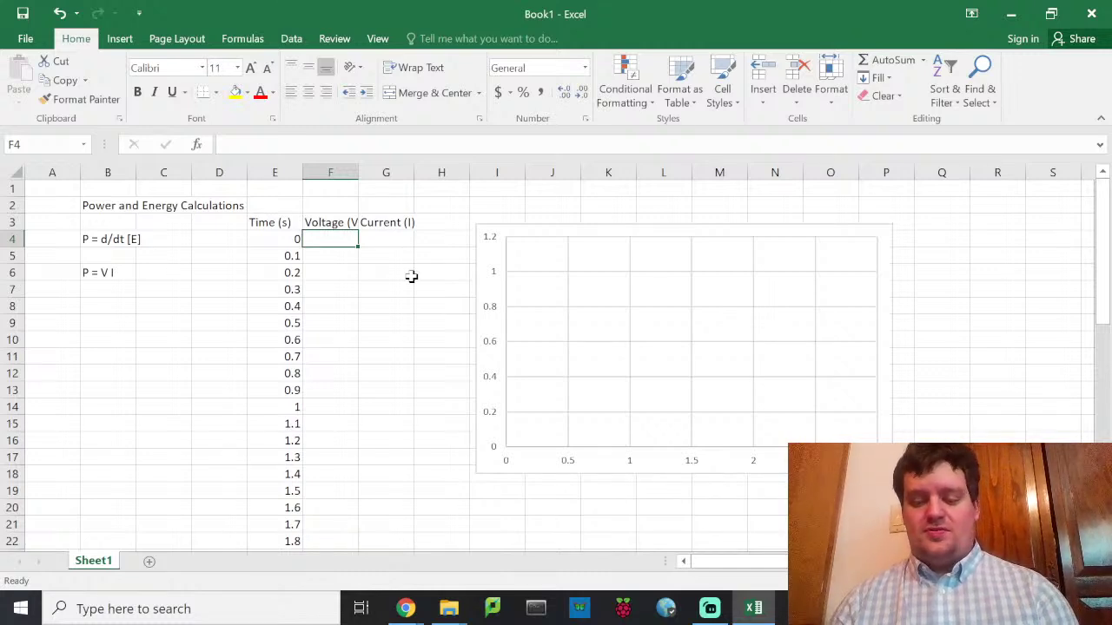
type("5")
key("Return")
type("5")
key("Return")
mouse_move(348, 241)
left_mouse_down()
mouse_move(347, 592)
mouse_move(330, 493)
mouse_move(328, 530)
left_mouse_up()
scroll(405, 457, "up", 3)
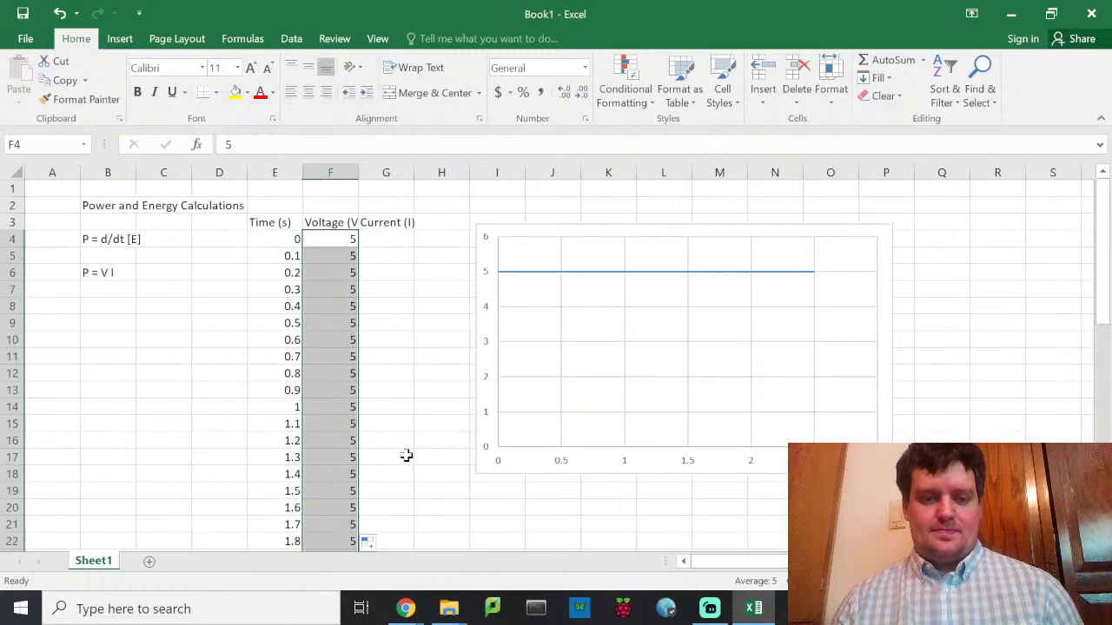
Step: Enter the current formula =0.1*SIN(E4)^2 in cell G4, based on the time value
left_click(392, 228)
left_click(395, 239)
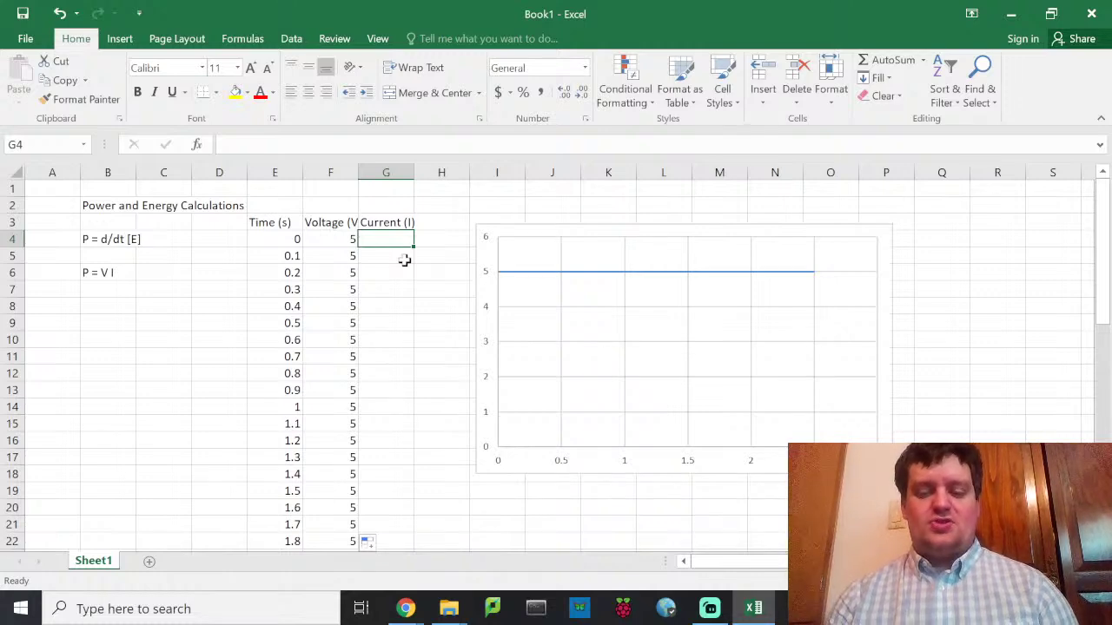
type("=")
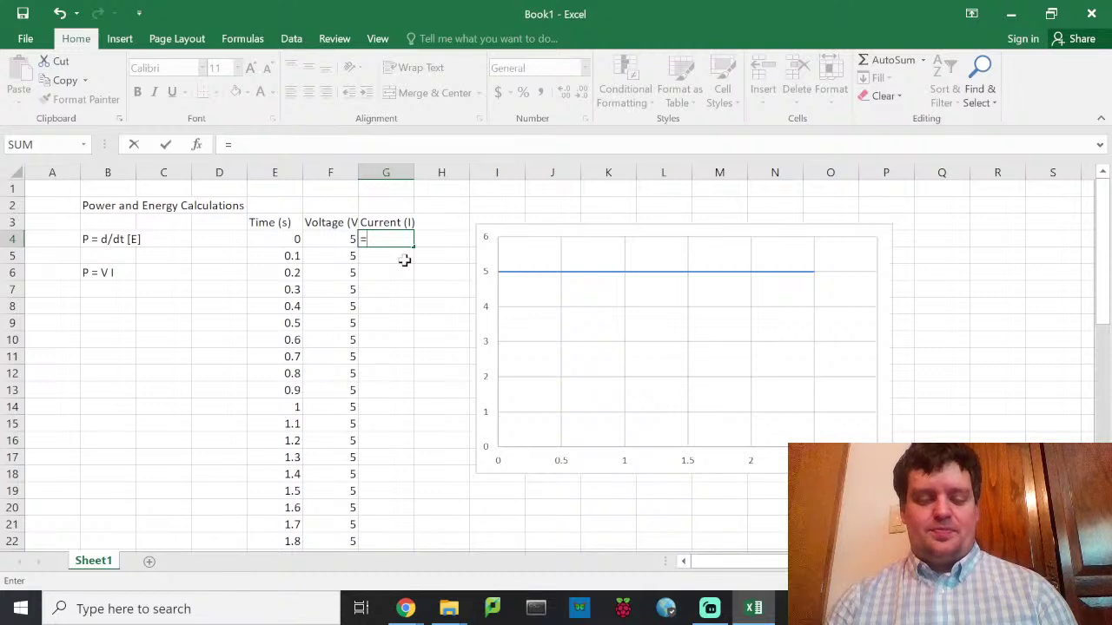
type("0")
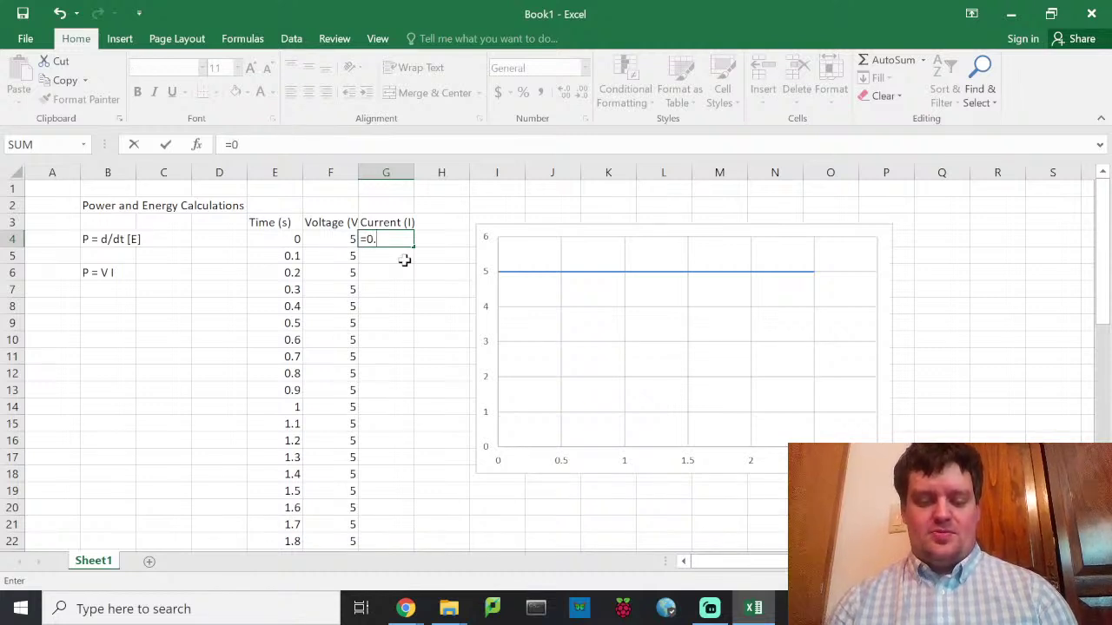
type(".1*")
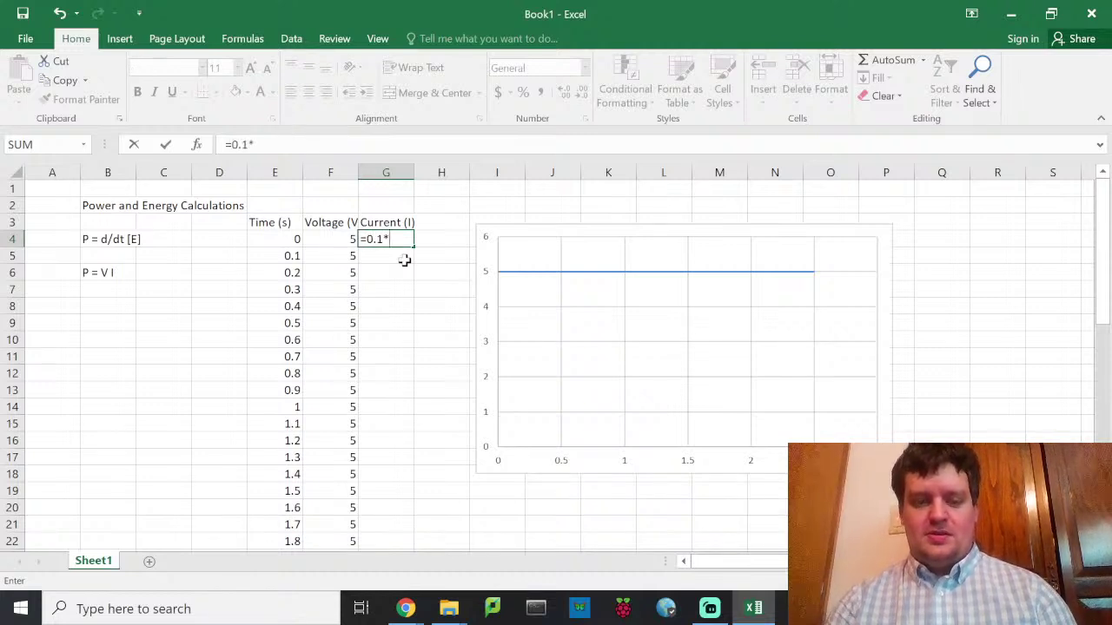
type("sin(")
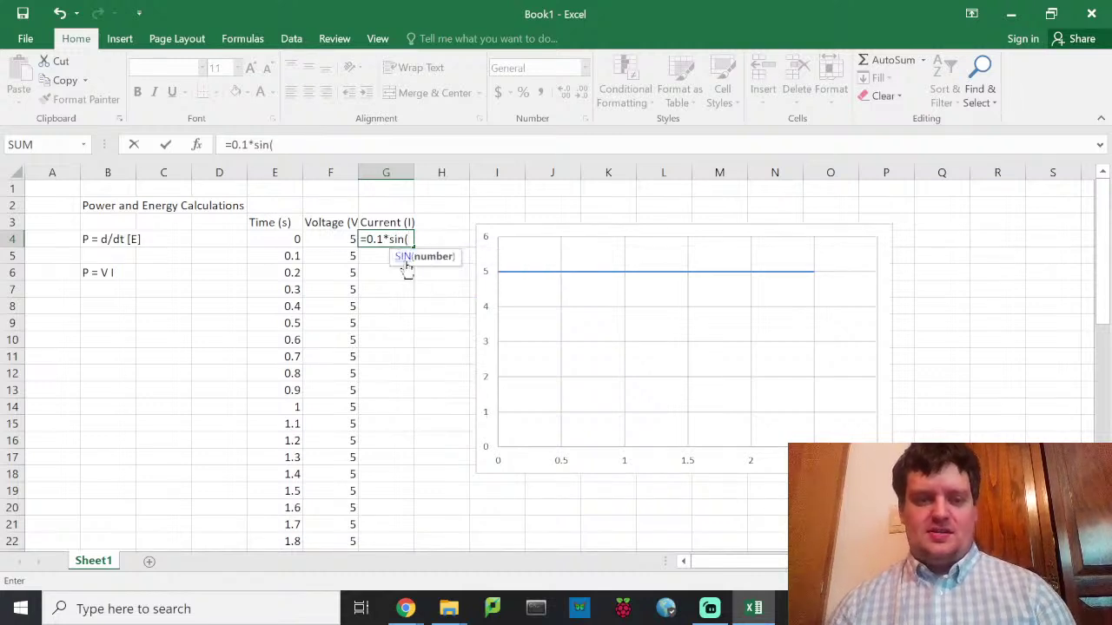
key("Left")
key("Left")
type(")")
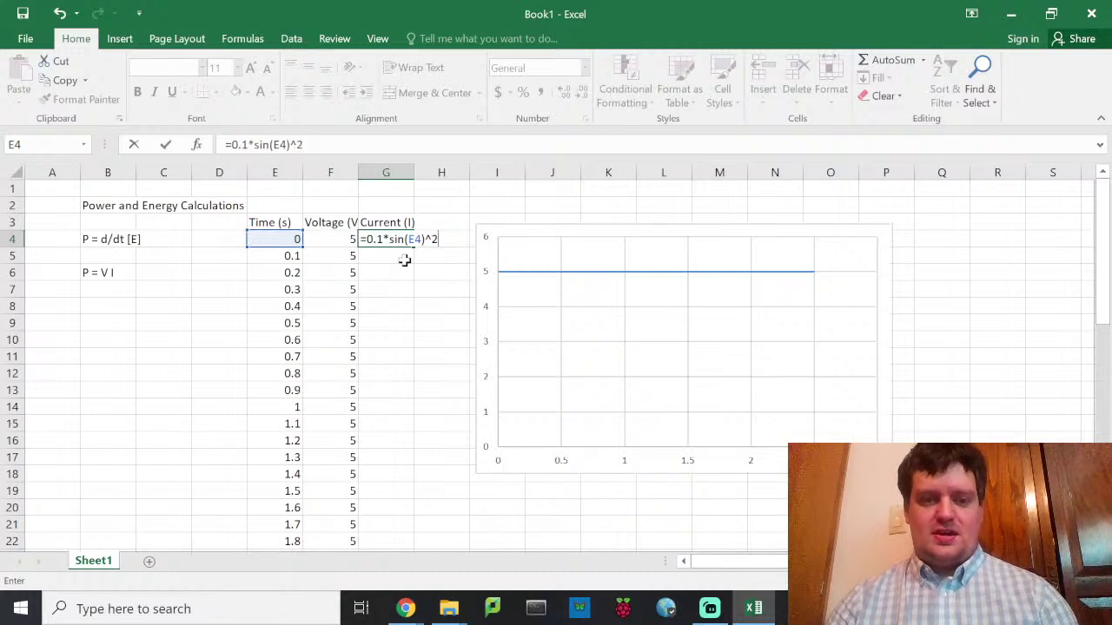
key("Return")
key("Up")
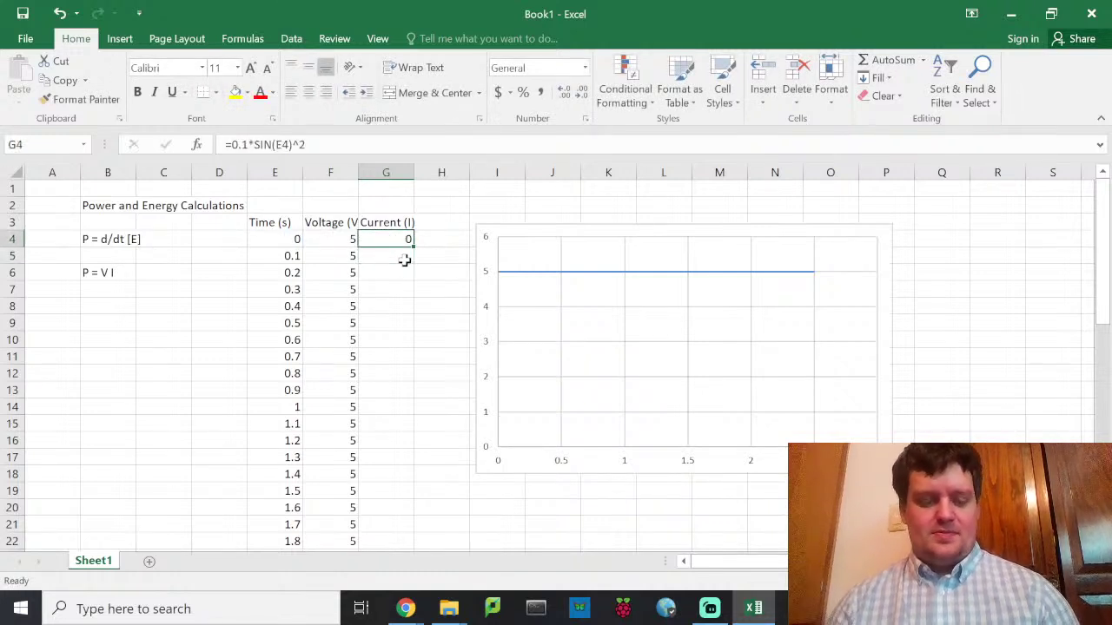
Step: Copy the current formula from G4 to the rest of the current column, down to G29
key("ctrl+c")
key("Left")
key("shift+Down")
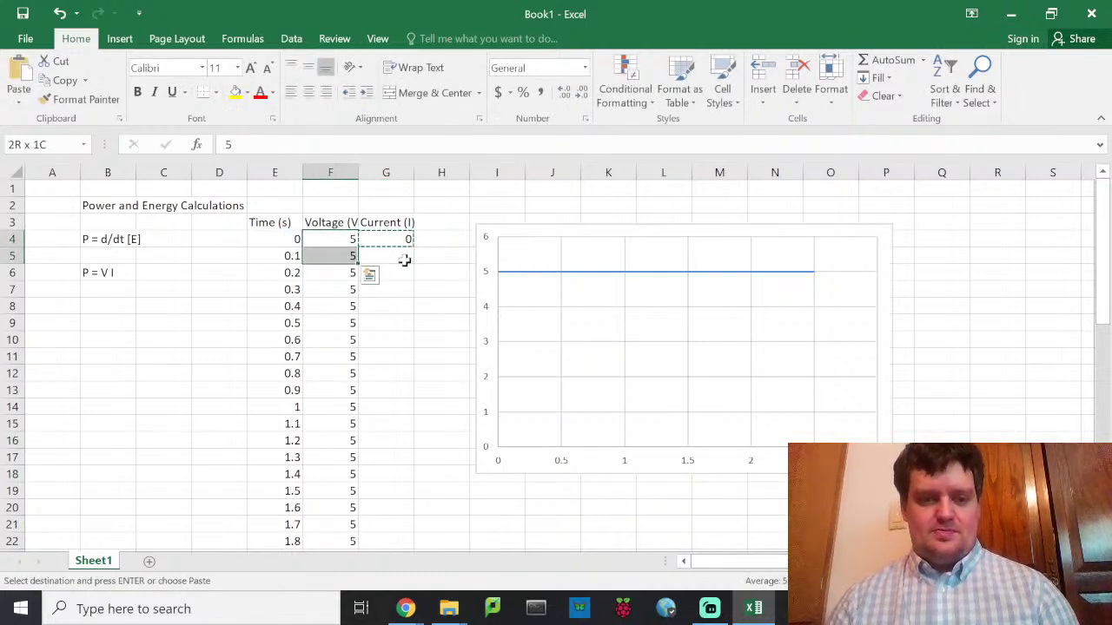
key("Up")
key("Down")
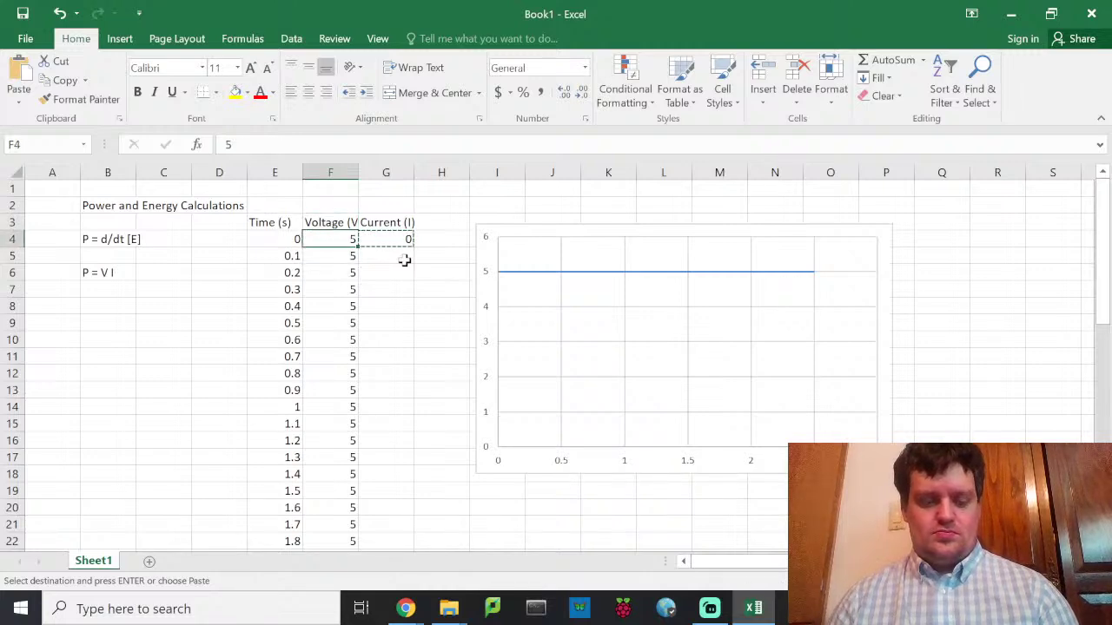
key("ctrl+Down")
key("Right")
key("ctrl+shift+Up")
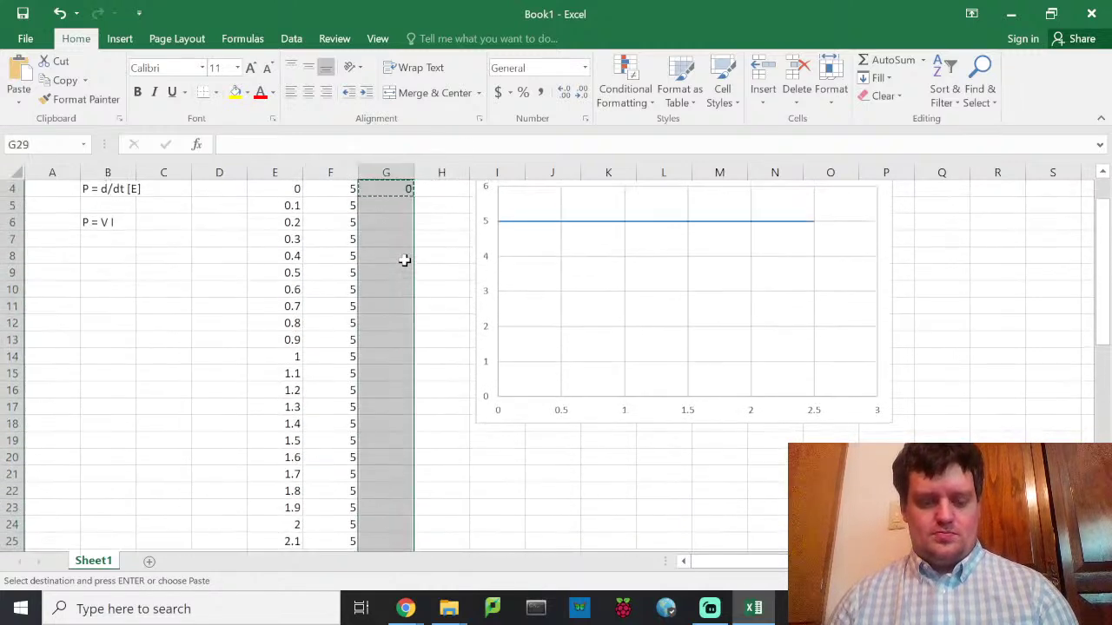
key("ctrl+v")
scroll(482, 310, "up", 6)
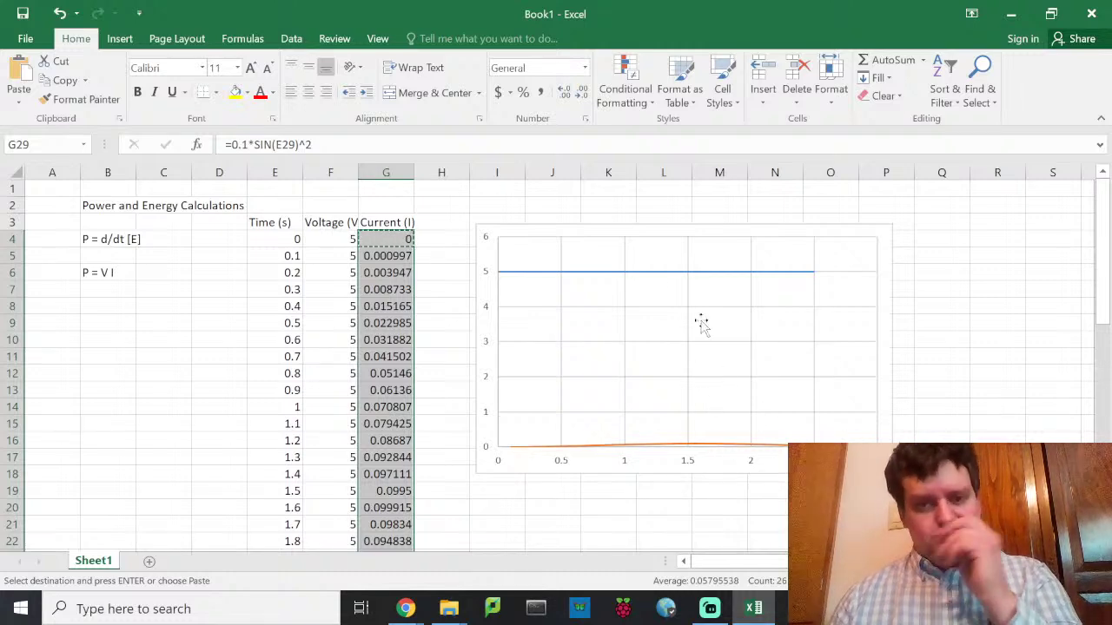
Step: Hide the chart's "Energy vs. Time" series and rename that series "Voltage vs. Time"
left_click(875, 235)
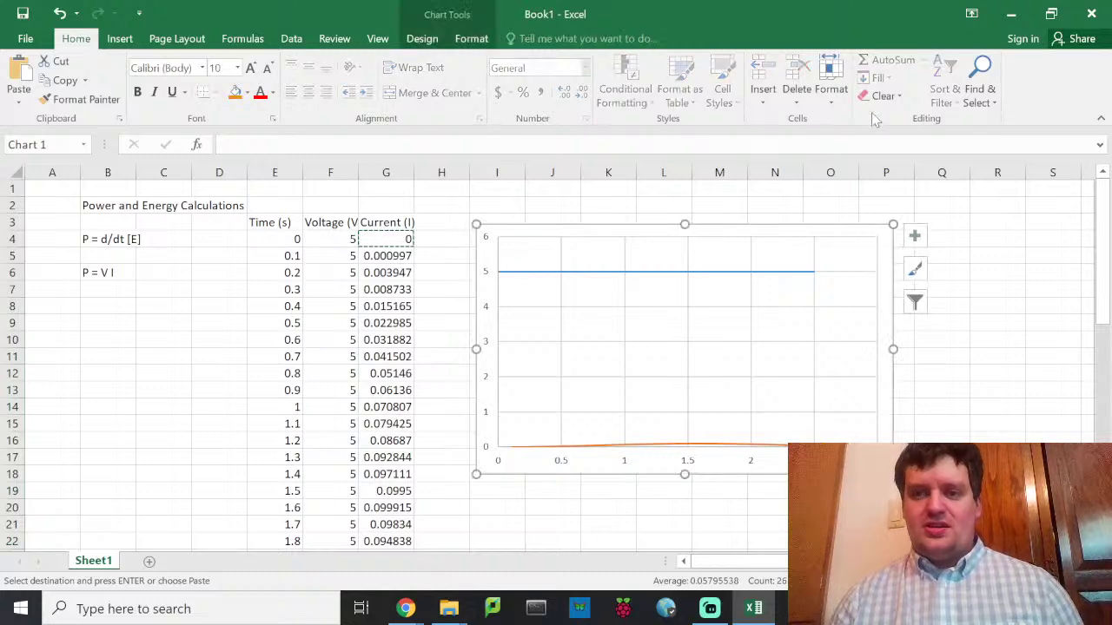
left_click(426, 41)
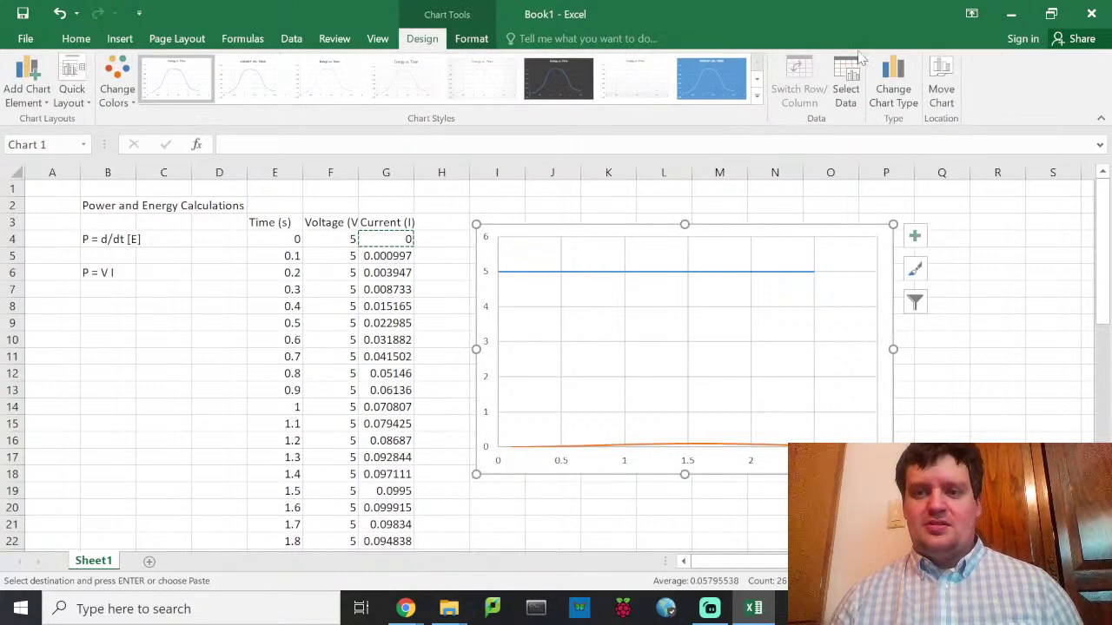
left_click(846, 78)
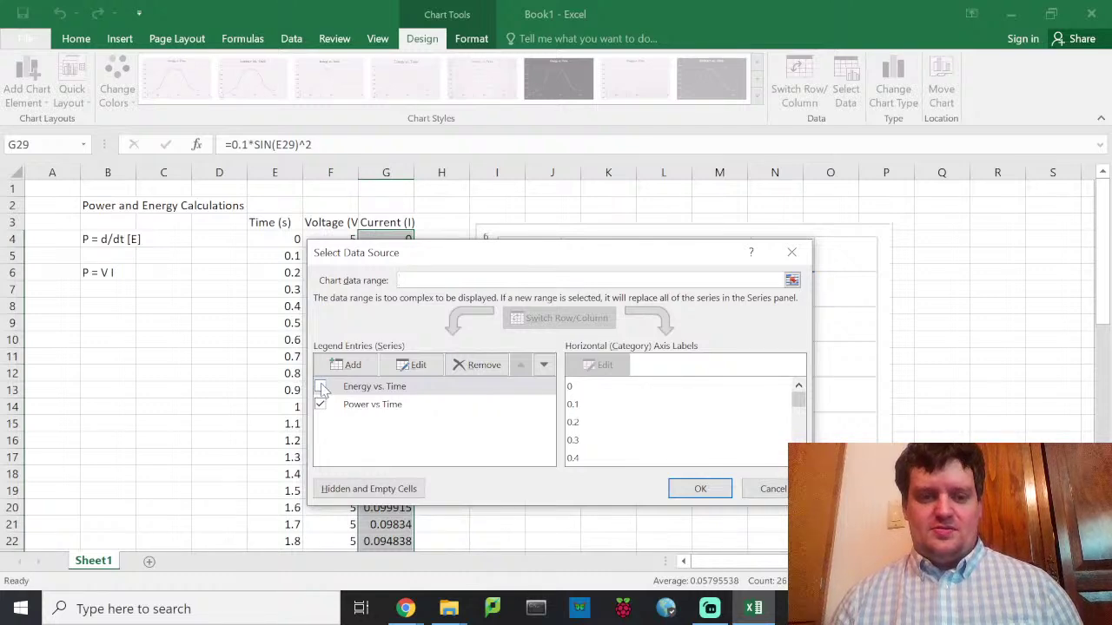
left_click(415, 365)
left_click(474, 344)
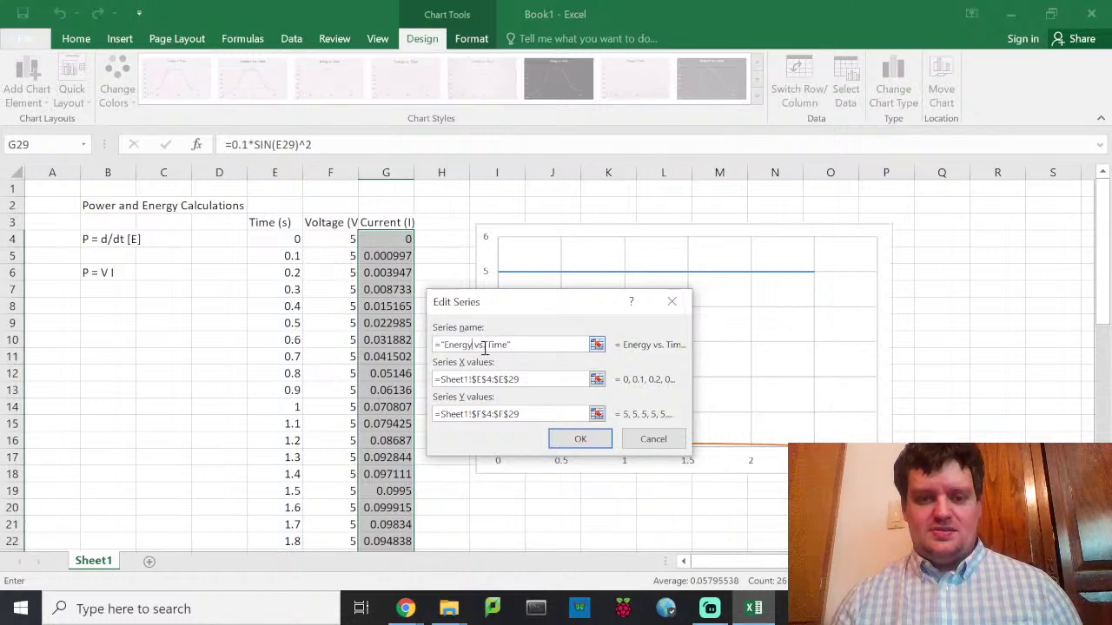
key("BackSpace")
key("BackSpace")
key("BackSpace")
key("BackSpace")
key("BackSpace")
key("BackSpace")
key("BackSpace")
type("Voltage")
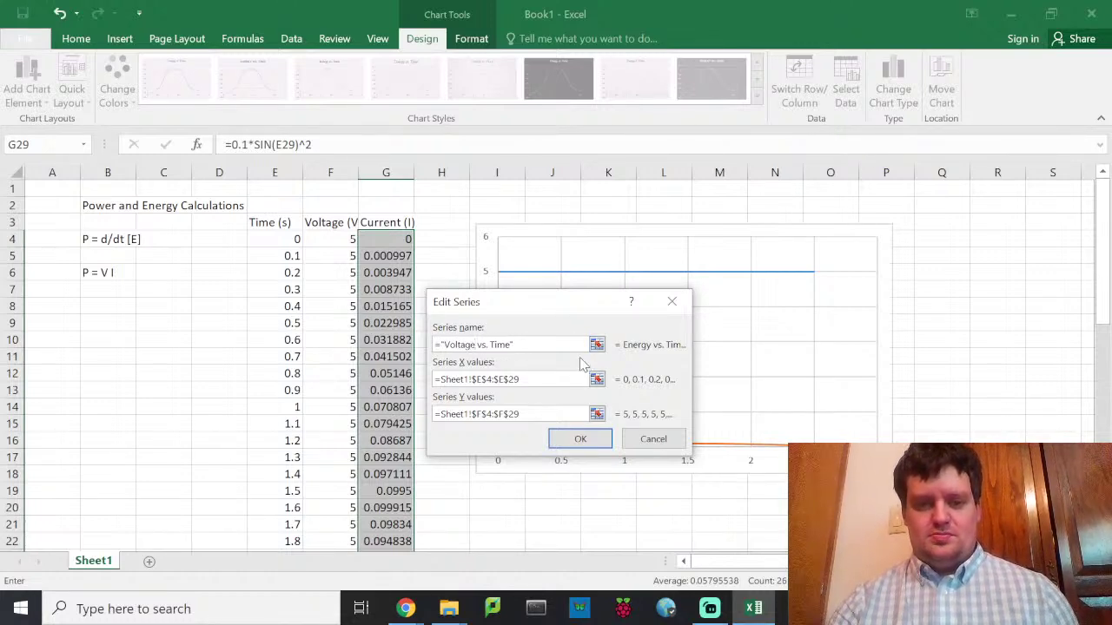
key("Return")
Step: Rename the chart's "Power vs Time" series to "Current vs Time" and apply the data source changes
left_click(364, 410)
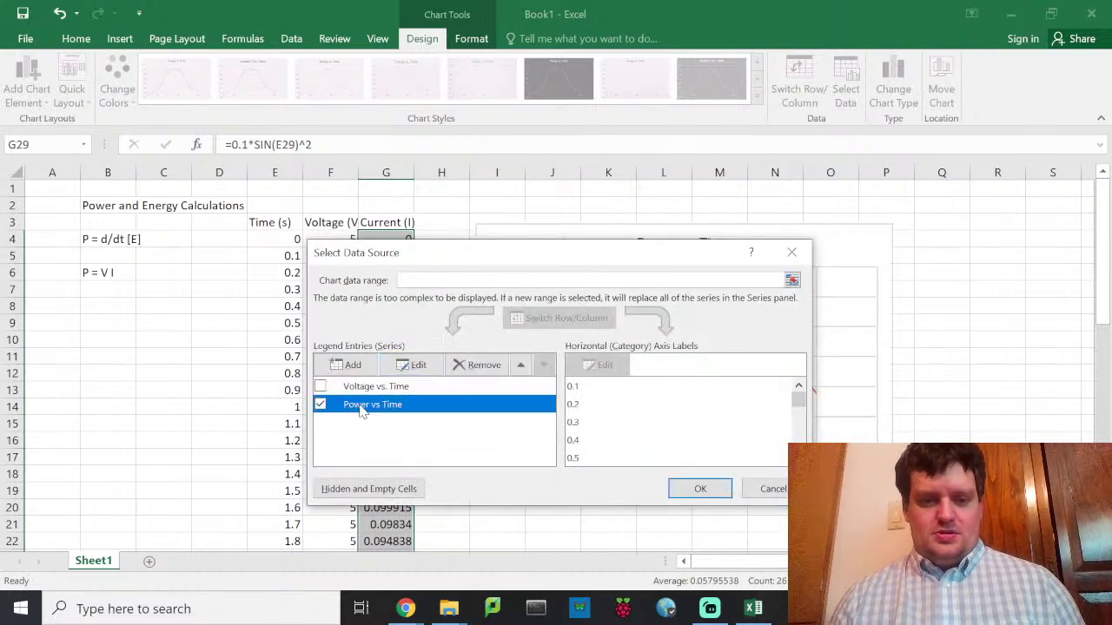
left_click(412, 364)
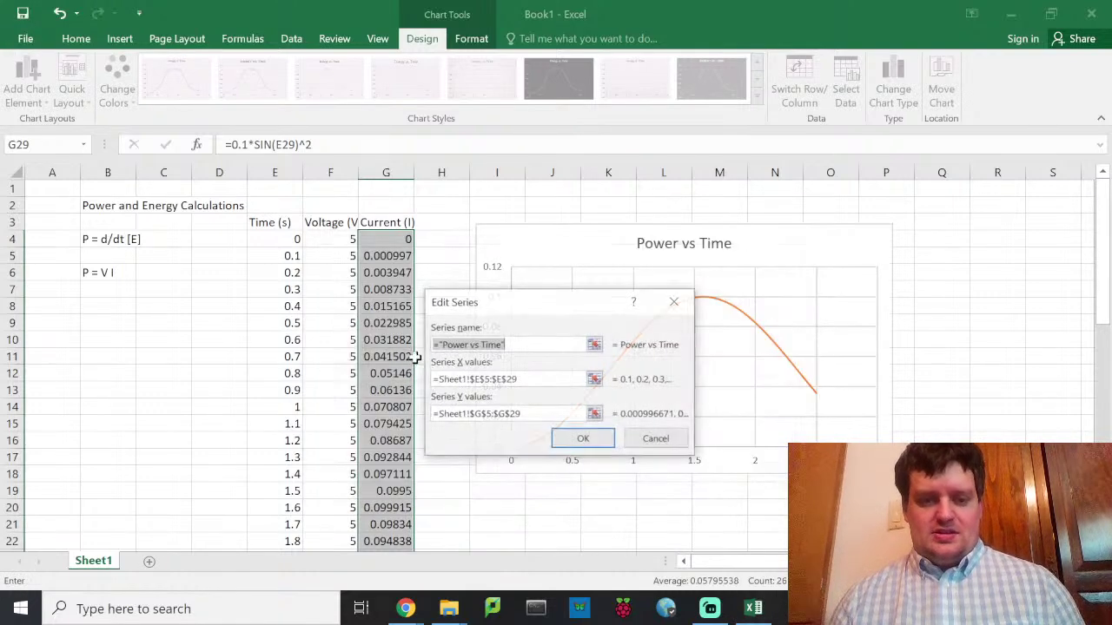
left_click(467, 344)
key("Left")
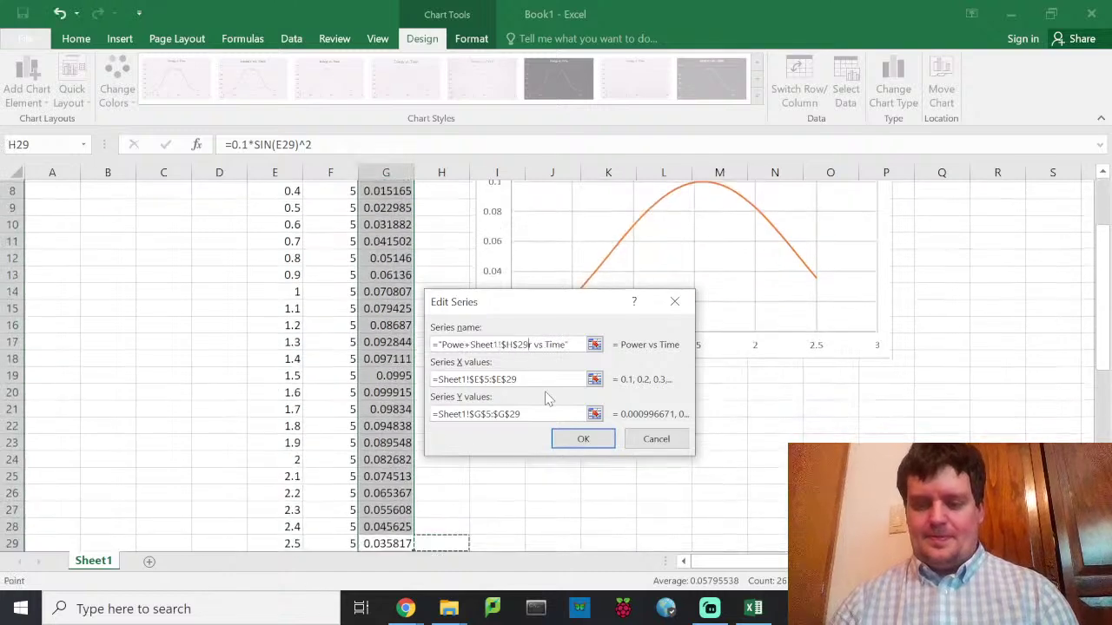
key("BackSpace")
key("BackSpace")
key("BackSpace")
key("BackSpace")
key("BackSpace")
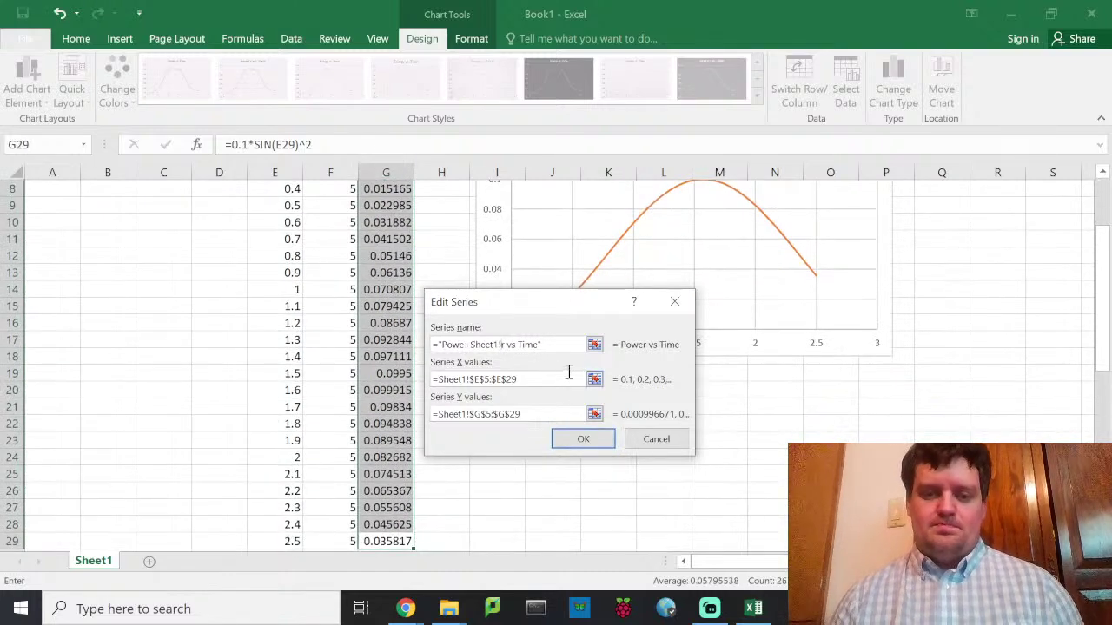
left_click_drag(563, 344, 447, 350)
left_click(447, 351)
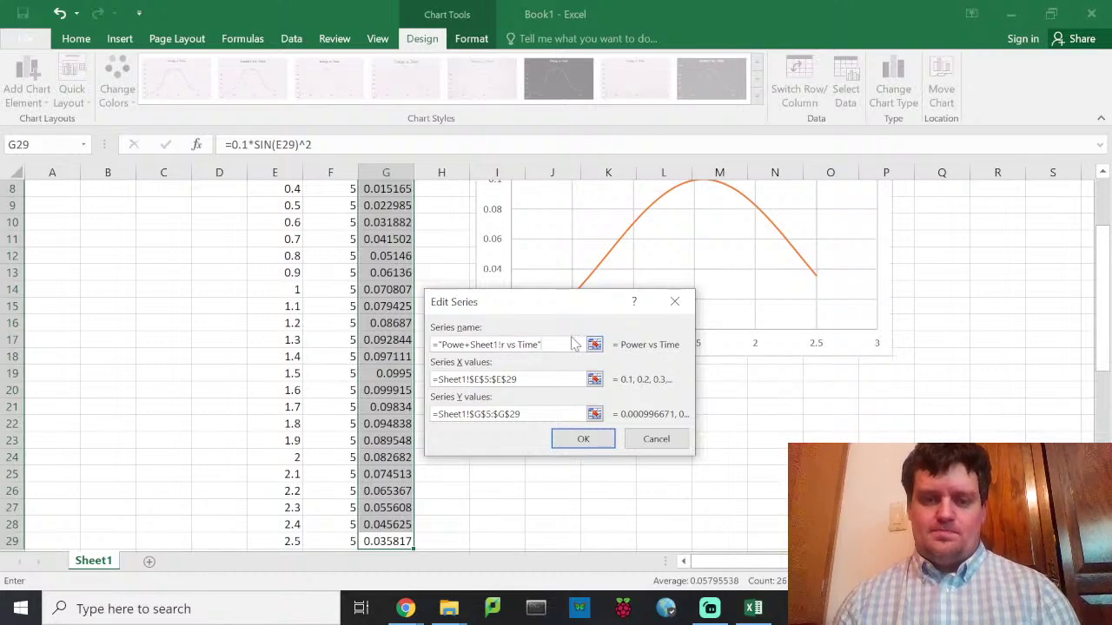
left_click_drag(566, 343, 380, 342)
type("C")
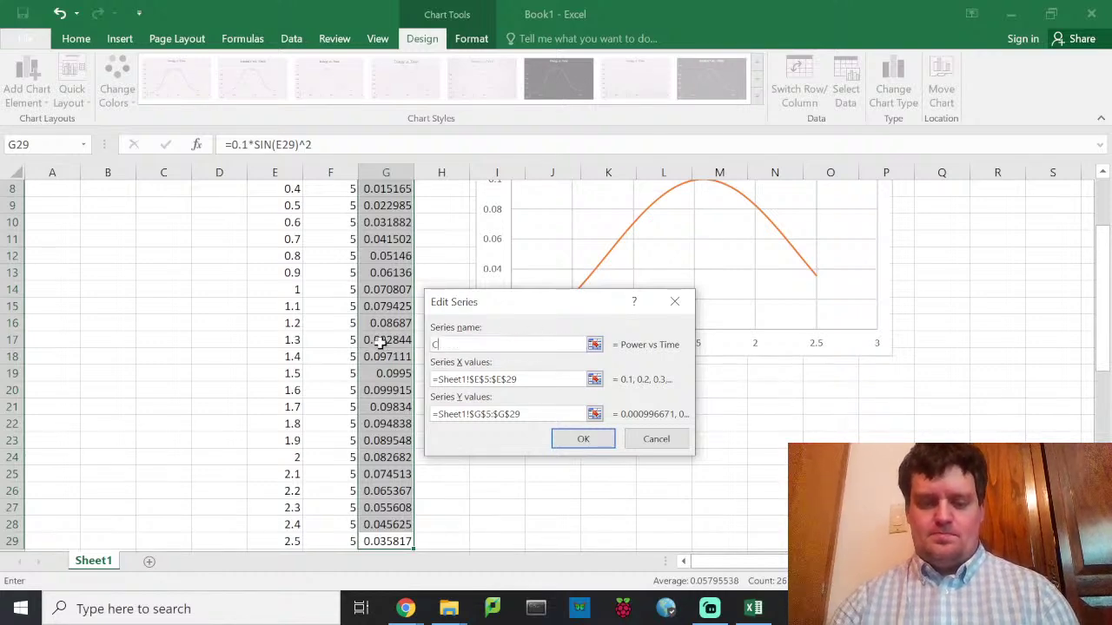
type("urrent vs T")
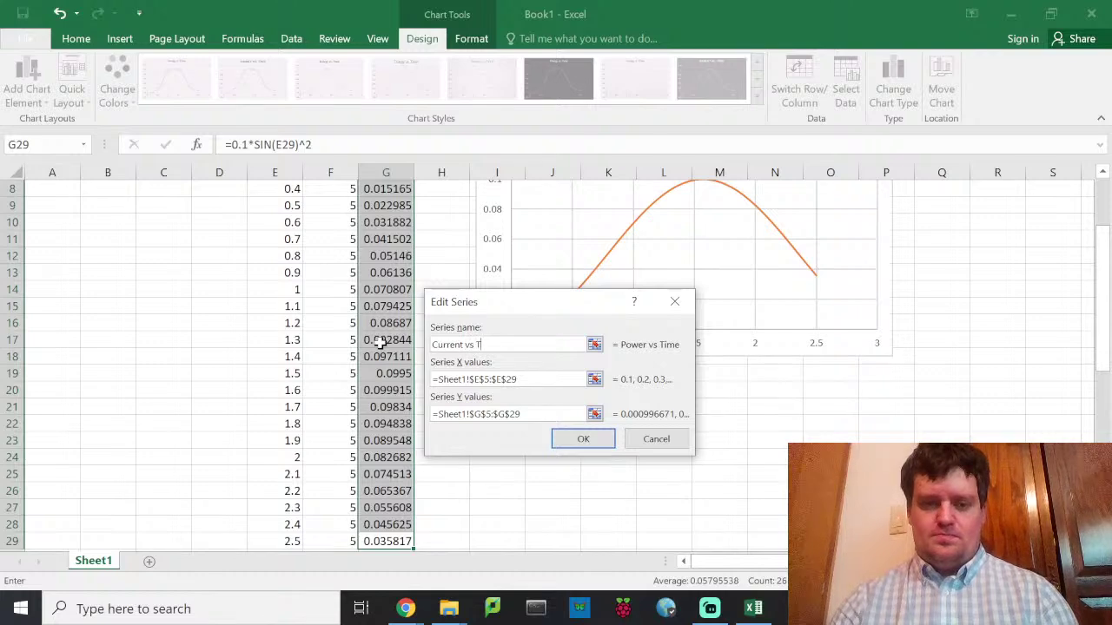
type("ime")
key("Return")
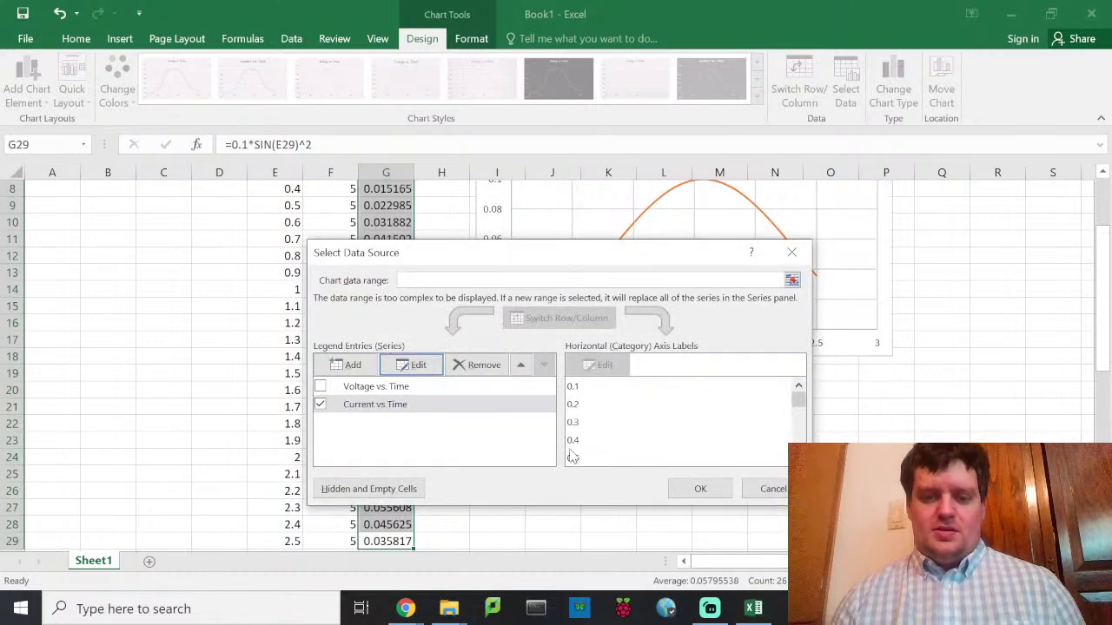
left_click(700, 488)
Step: Move the Current vs Time chart away from the data table so that it starts at column K
scroll(686, 365, "up", 1)
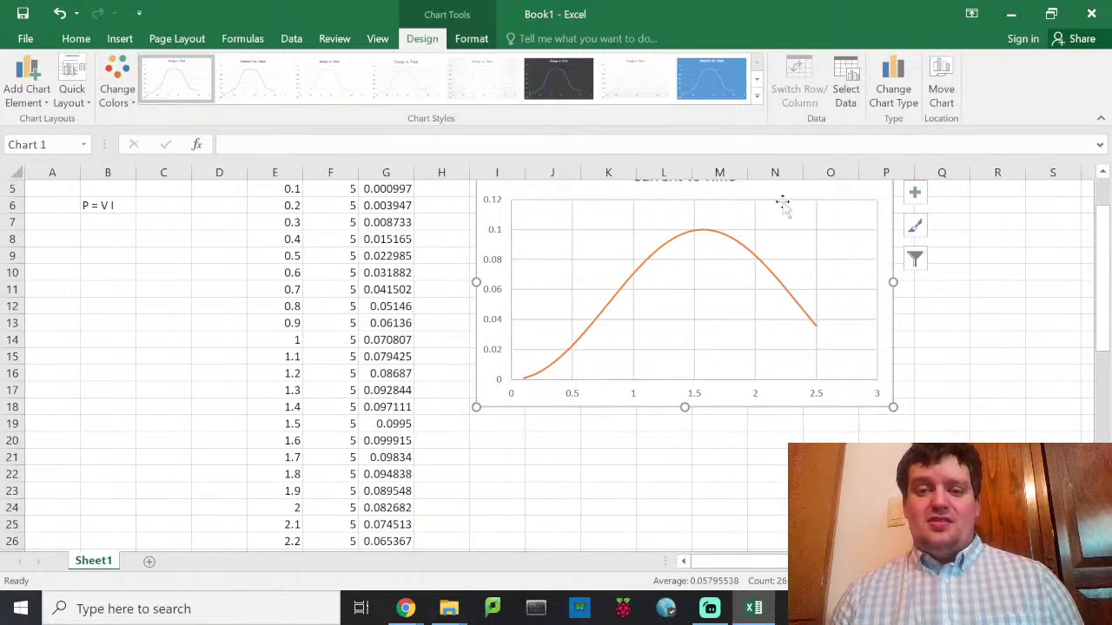
scroll(521, 391, "up", 1)
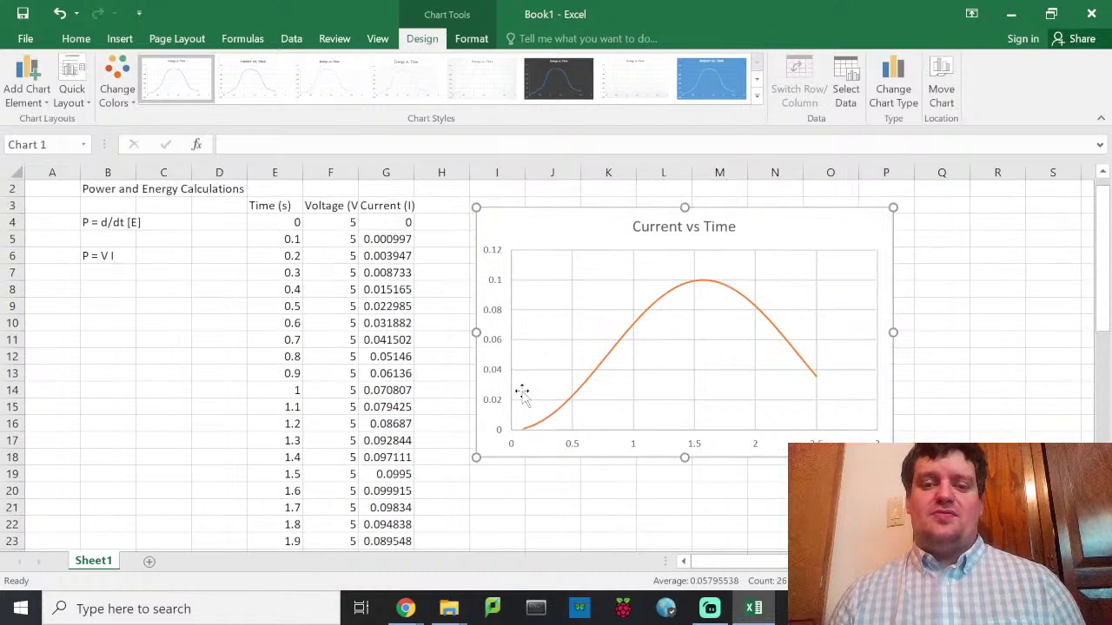
scroll(543, 443, "down", 1)
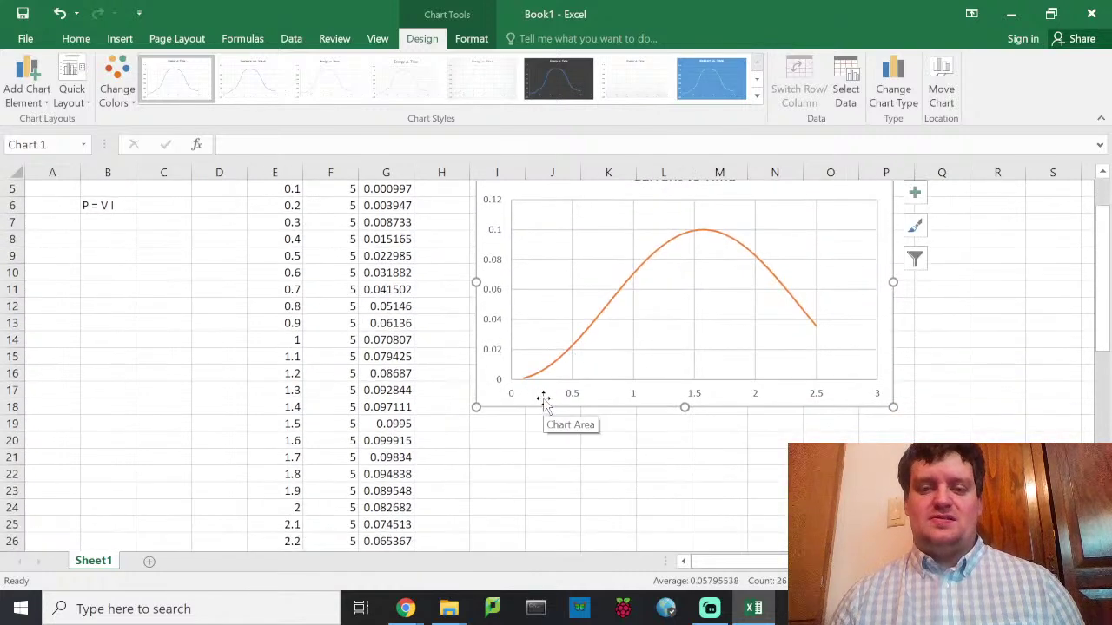
scroll(538, 460, "down", 1)
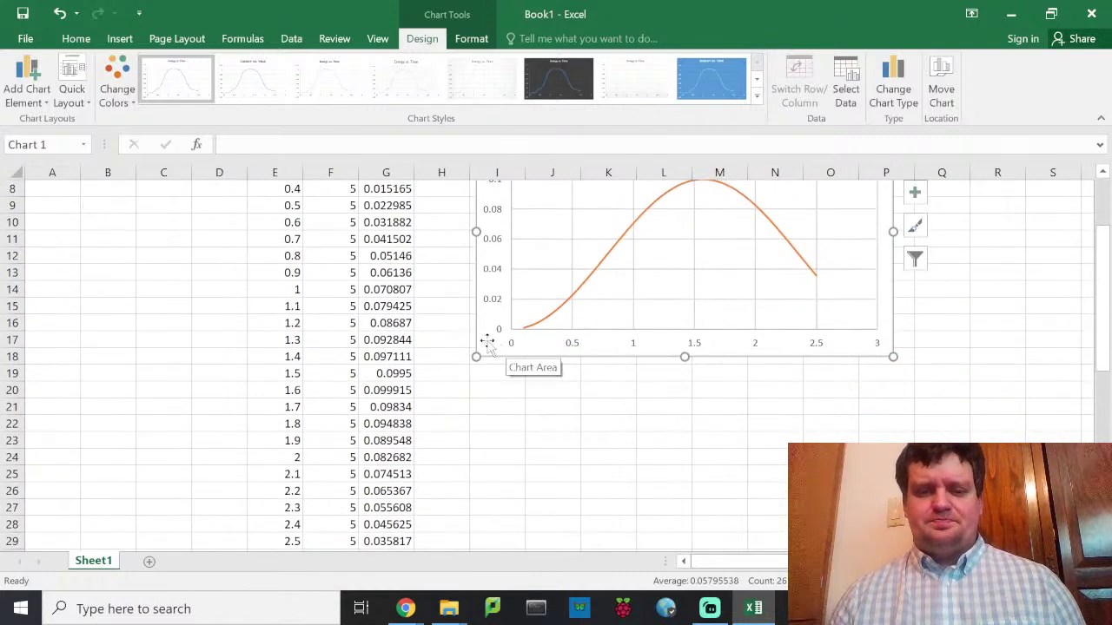
scroll(504, 348, "up", 2)
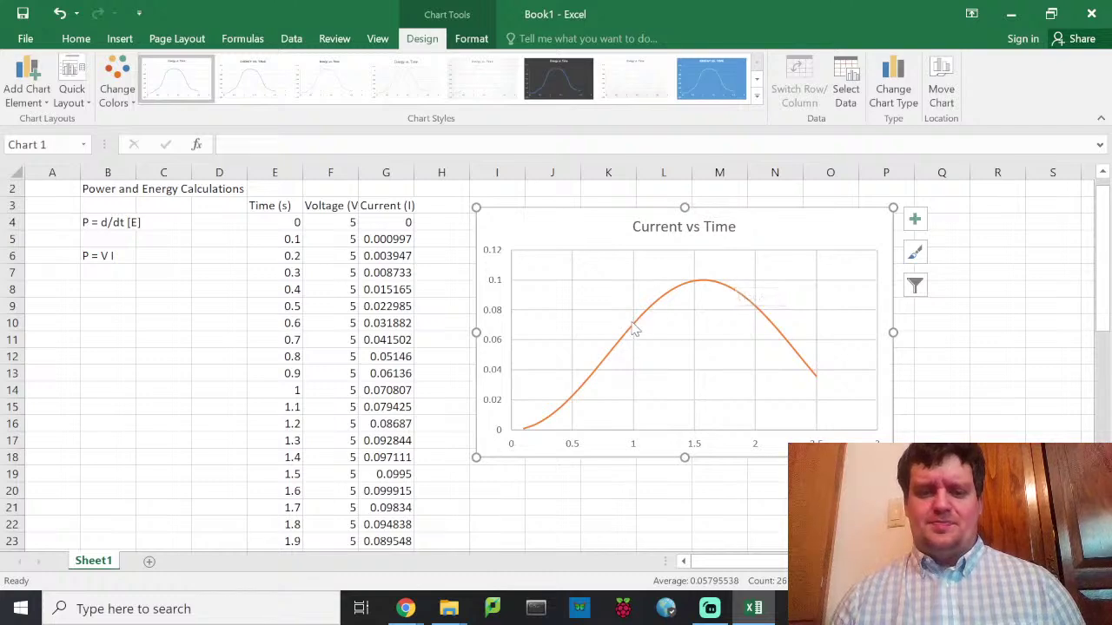
left_click_drag(781, 221, 895, 214)
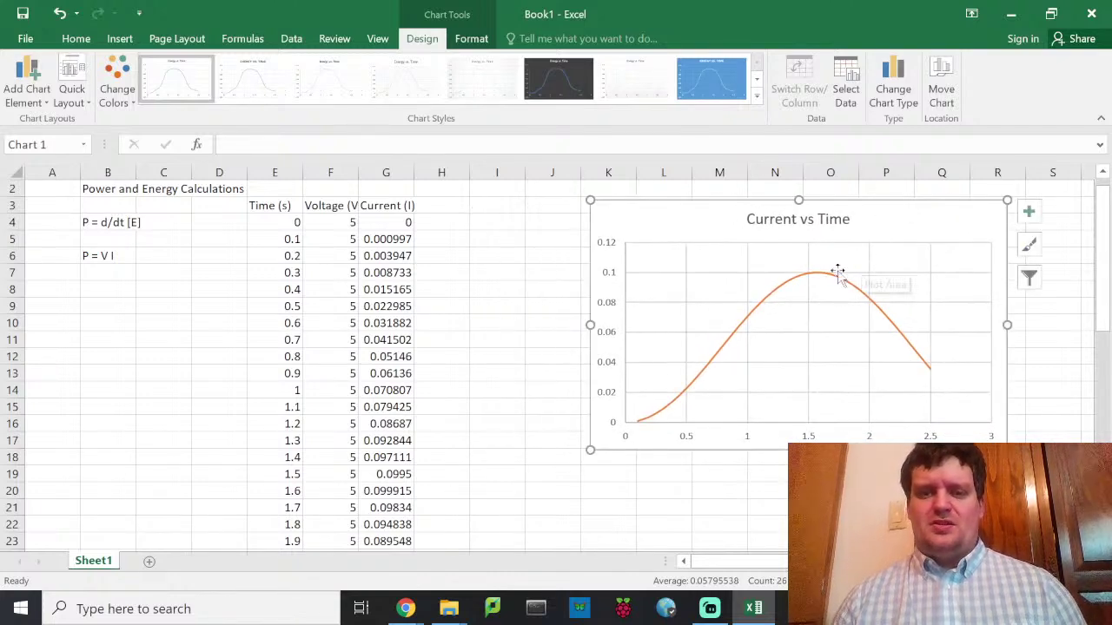
Step: Calculate the power at 1 s in cell H14 as voltage times current with =F14*G14
left_click(105, 255)
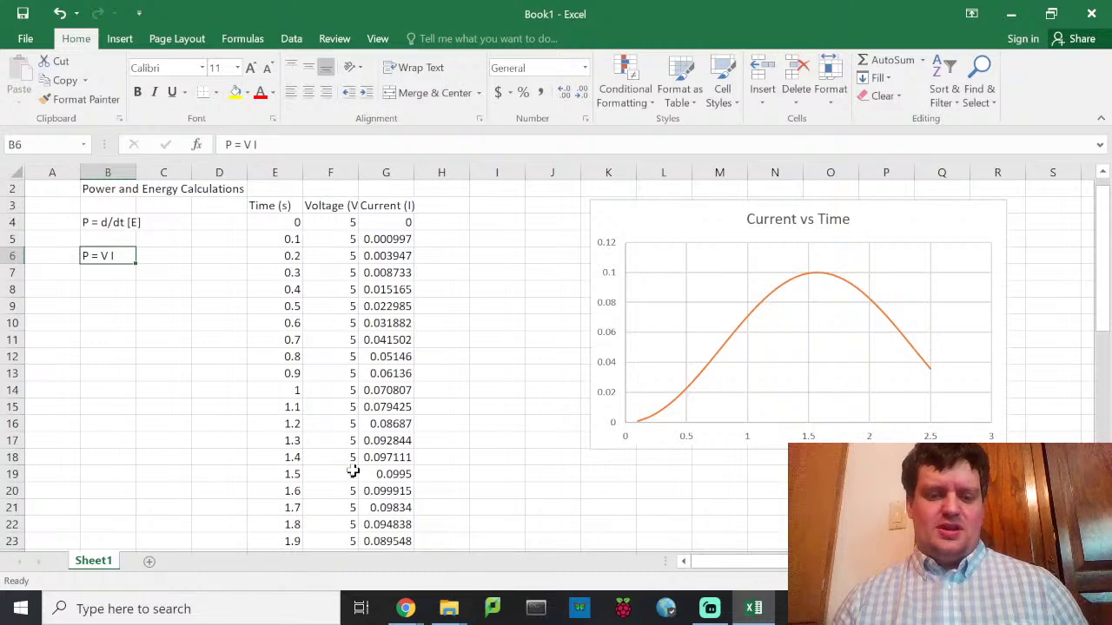
left_click(318, 392)
left_click(403, 389)
left_click(449, 387)
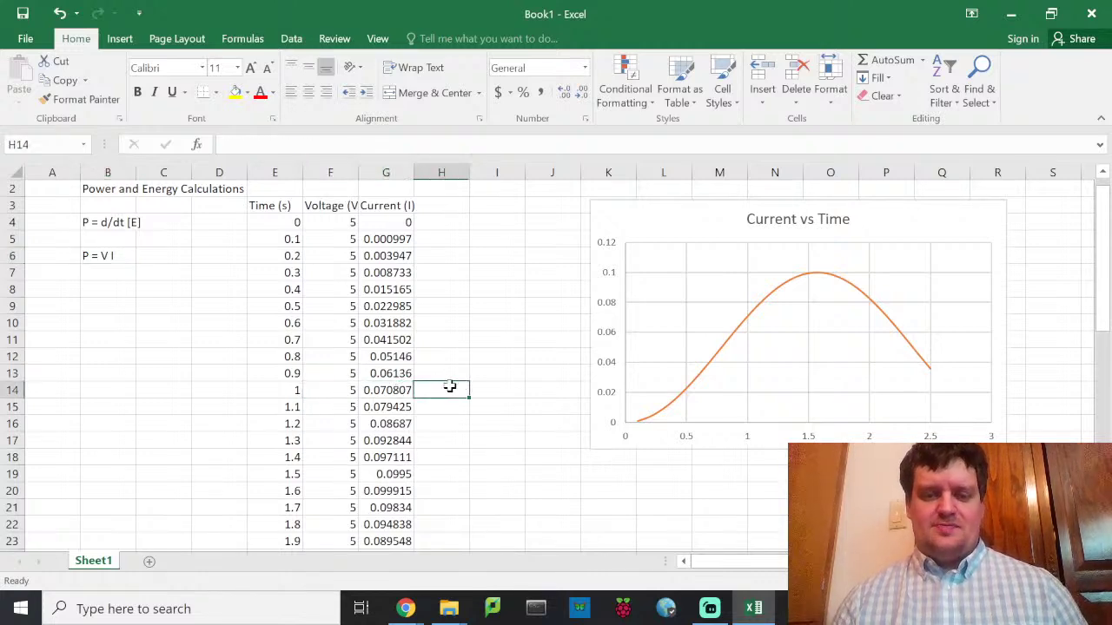
type("=")
key("Left")
key("Left")
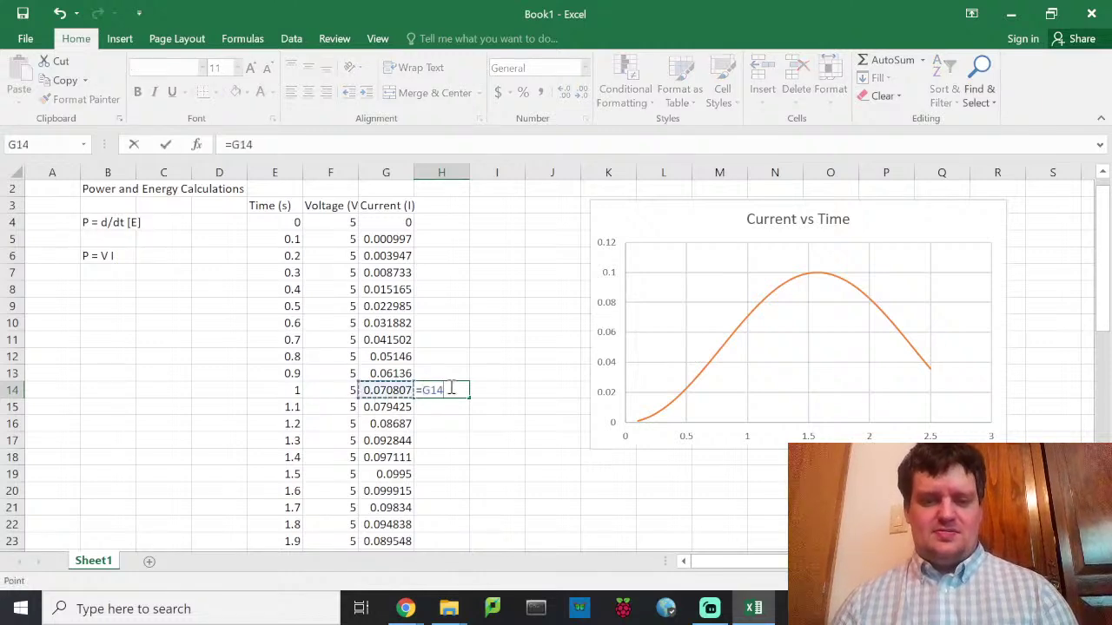
type("*")
key("Right")
key("Left")
key("Left")
key("Return")
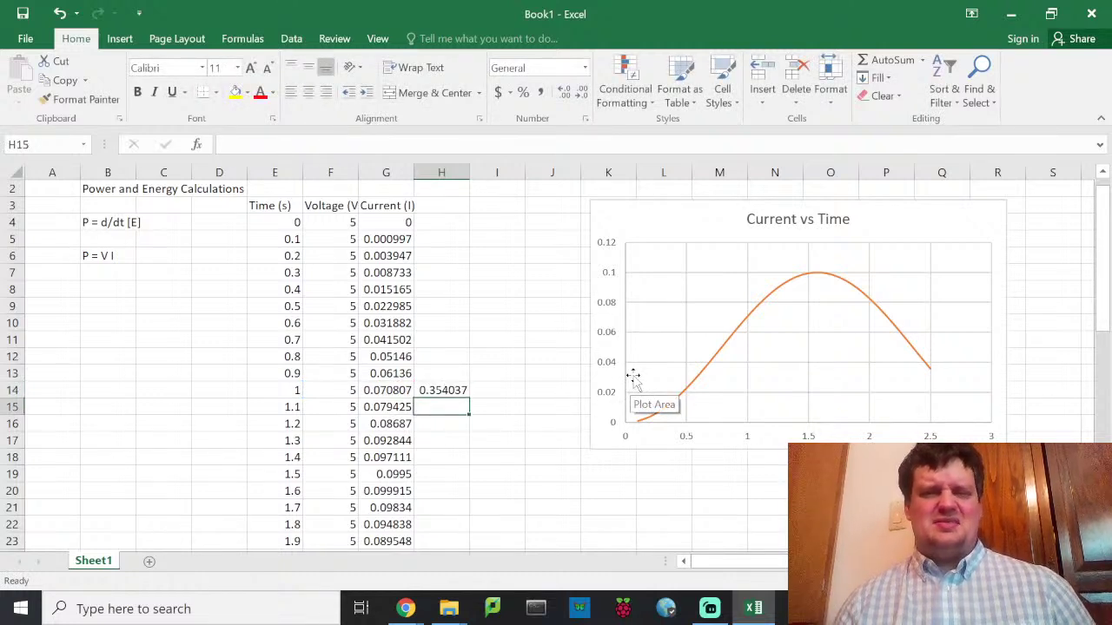
Step: Fill the power formula from H14 up to H4 and down to H29 for every time value
left_click(461, 390)
left_click_drag(468, 397, 451, 214)
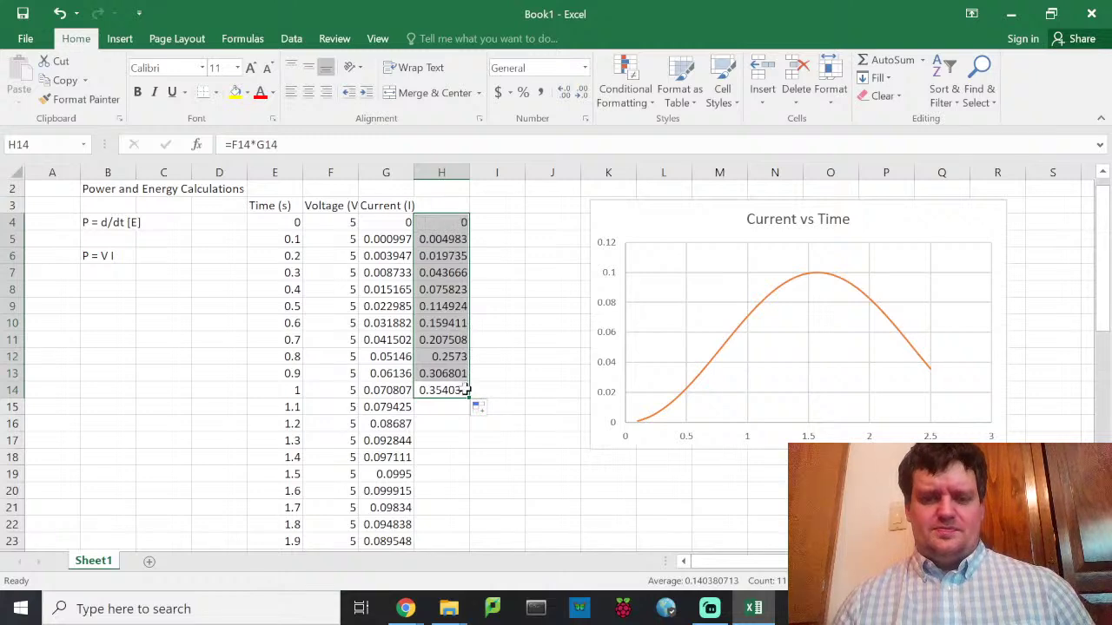
left_click_drag(470, 399, 442, 526)
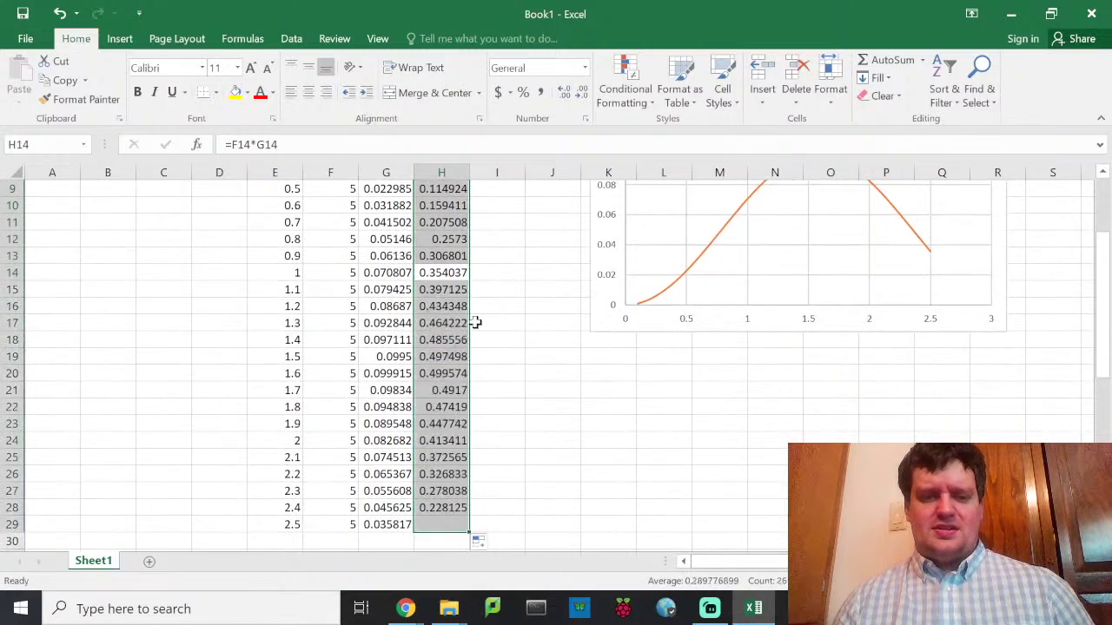
left_click(448, 270)
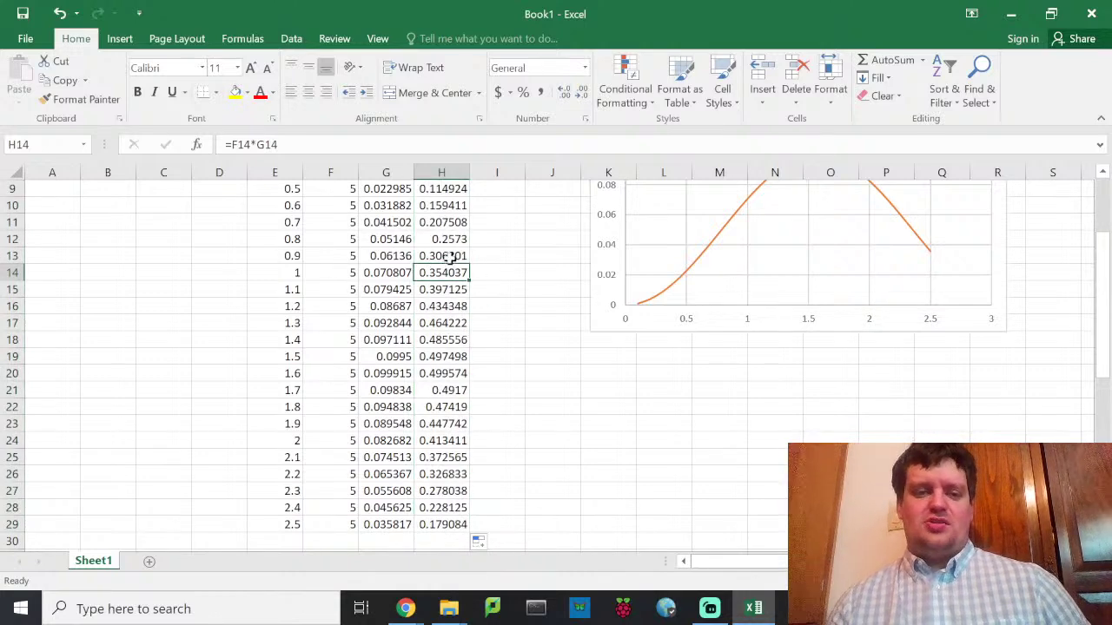
scroll(534, 346, "up", 2)
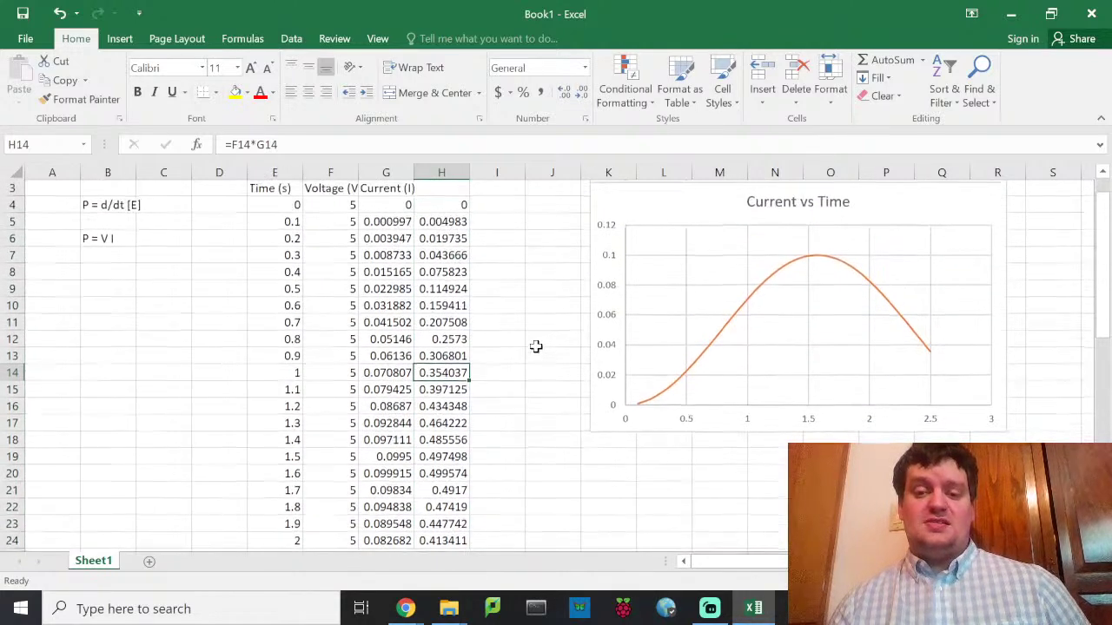
left_click(355, 240)
left_click(397, 244)
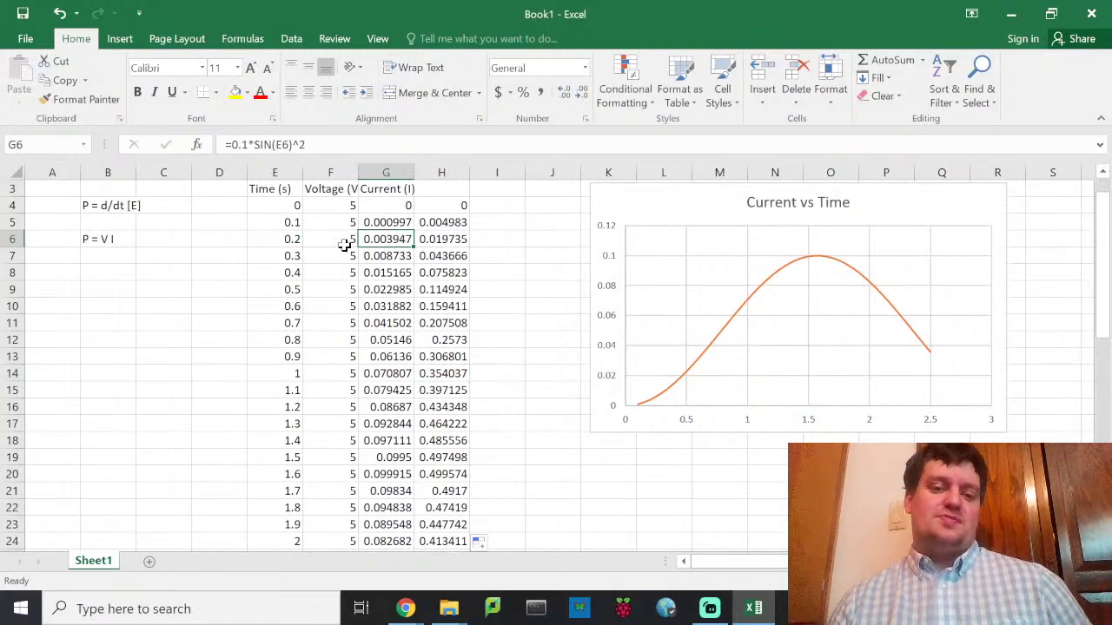
left_click_drag(348, 371, 405, 369)
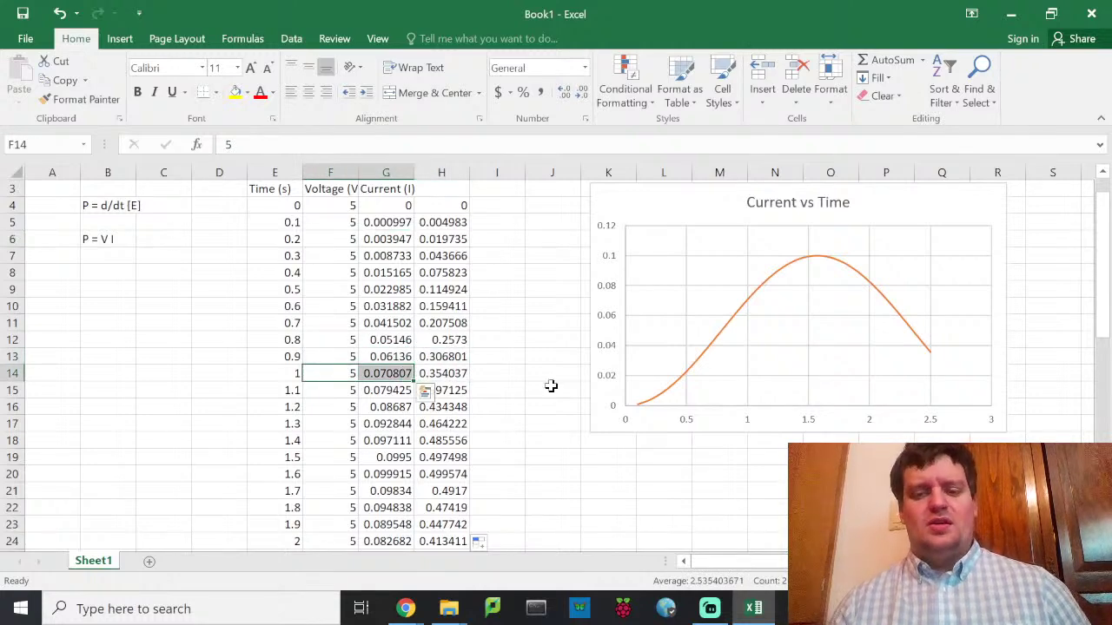
Step: Begin adding a chart series named "Power vs Time" with the times in E4:E29 as its X values
left_click(668, 237)
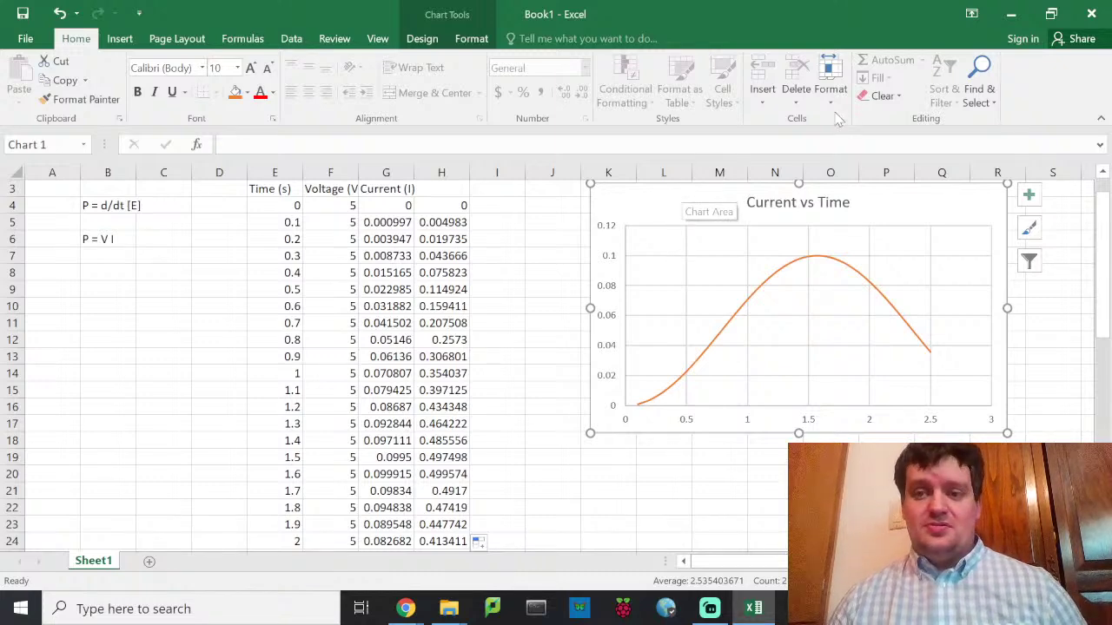
left_click(422, 38)
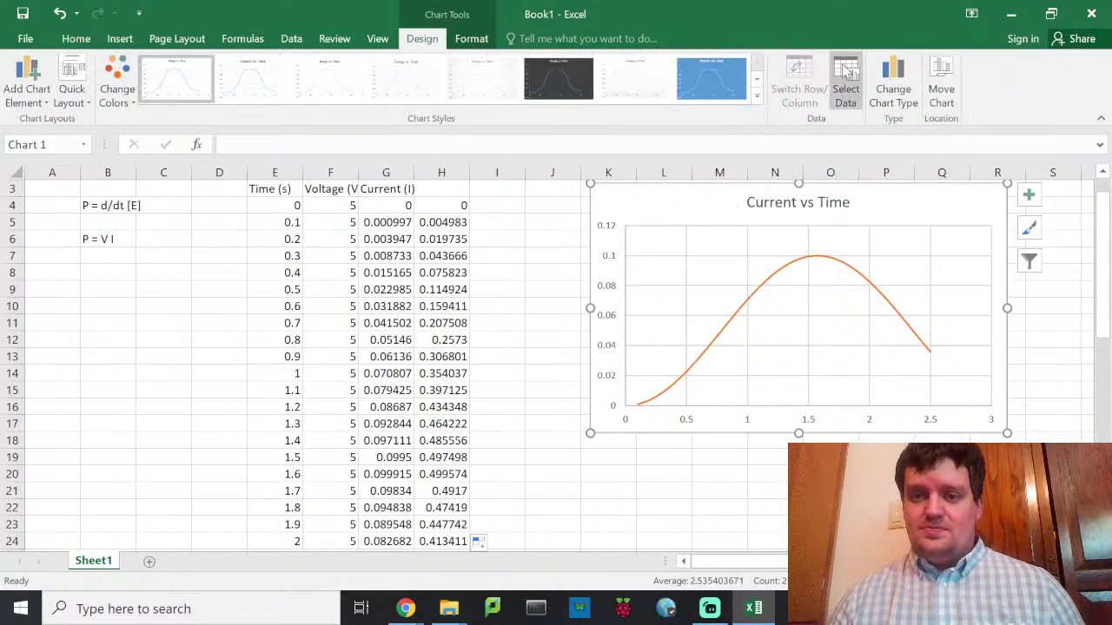
left_click(846, 74)
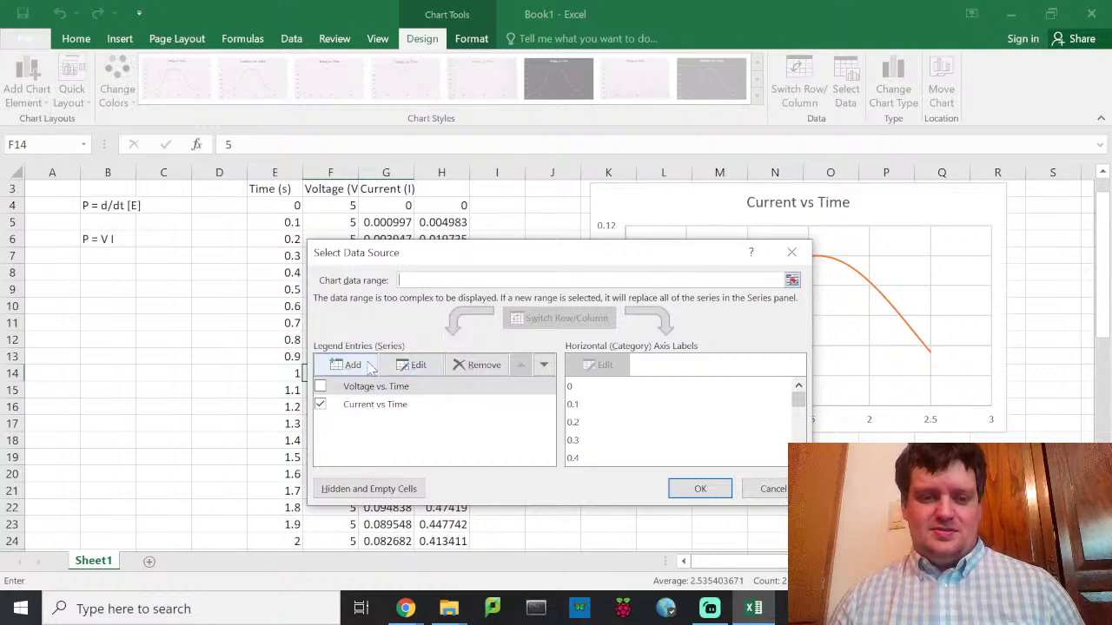
left_click(352, 366)
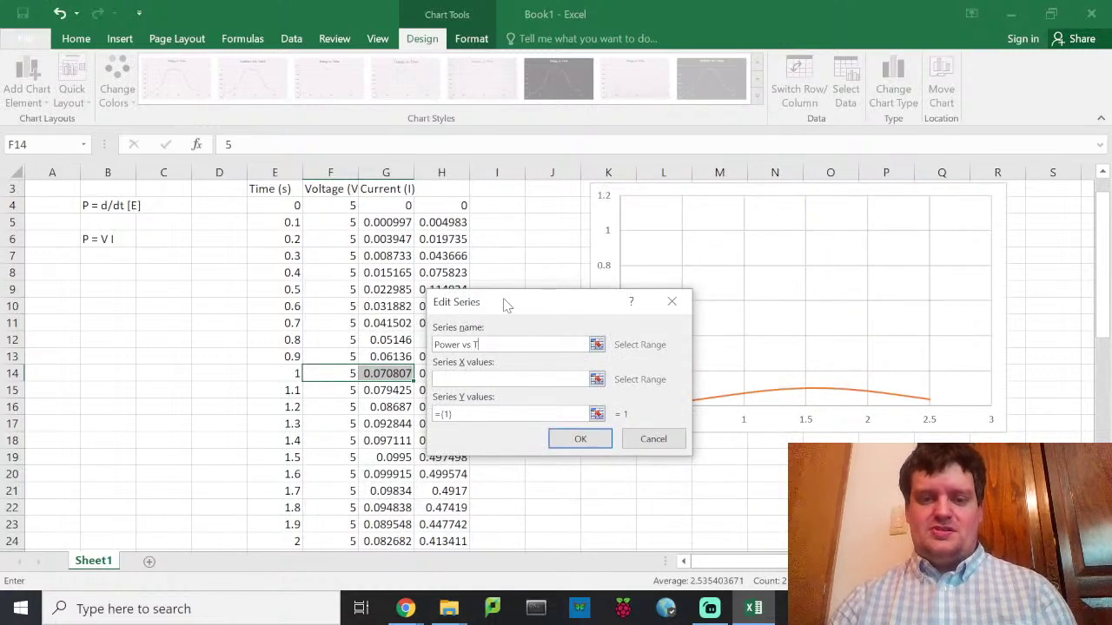
left_click(496, 382)
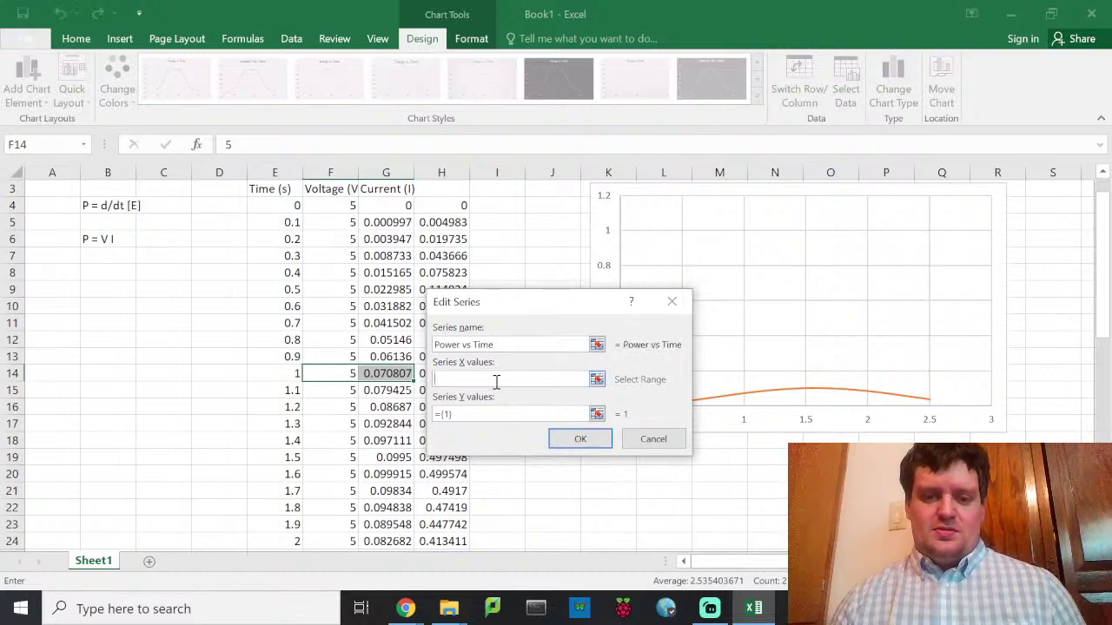
left_click(286, 211)
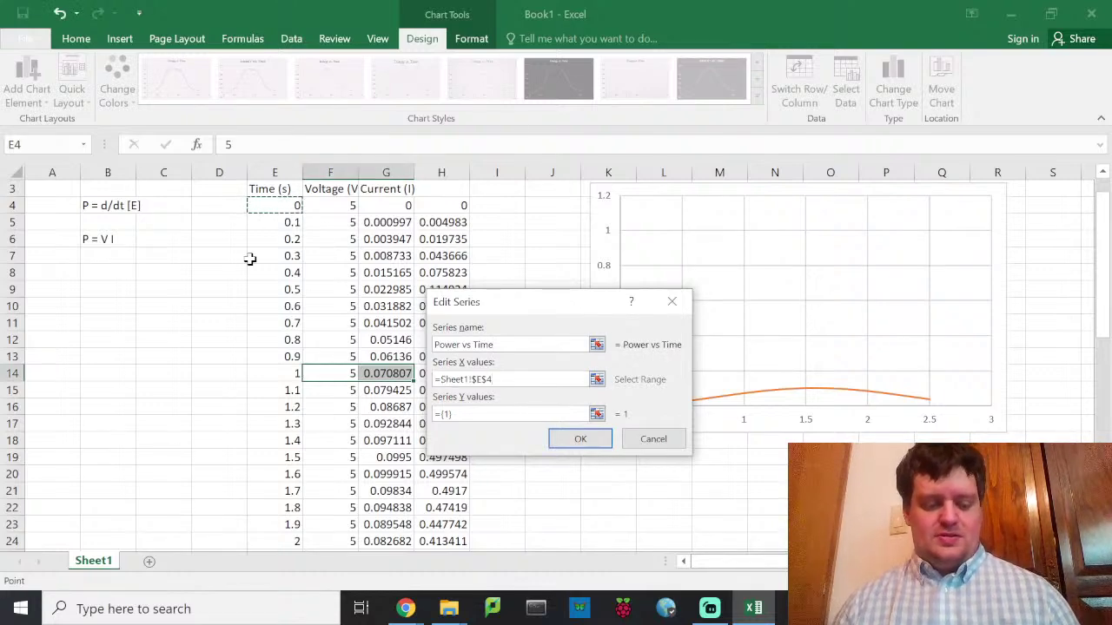
key("ctrl+shift+Down")
Step: Use H4:H29 as the Y values of the Power vs Time series and apply the data source changes
left_click(458, 415)
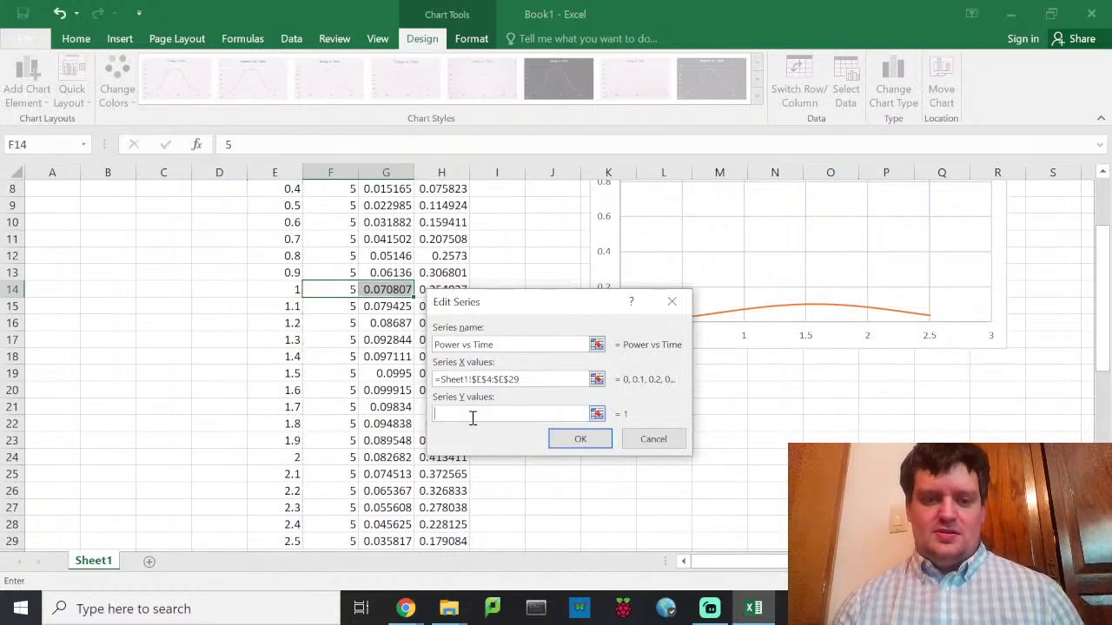
scroll(442, 242, "up", 3)
left_click(445, 240)
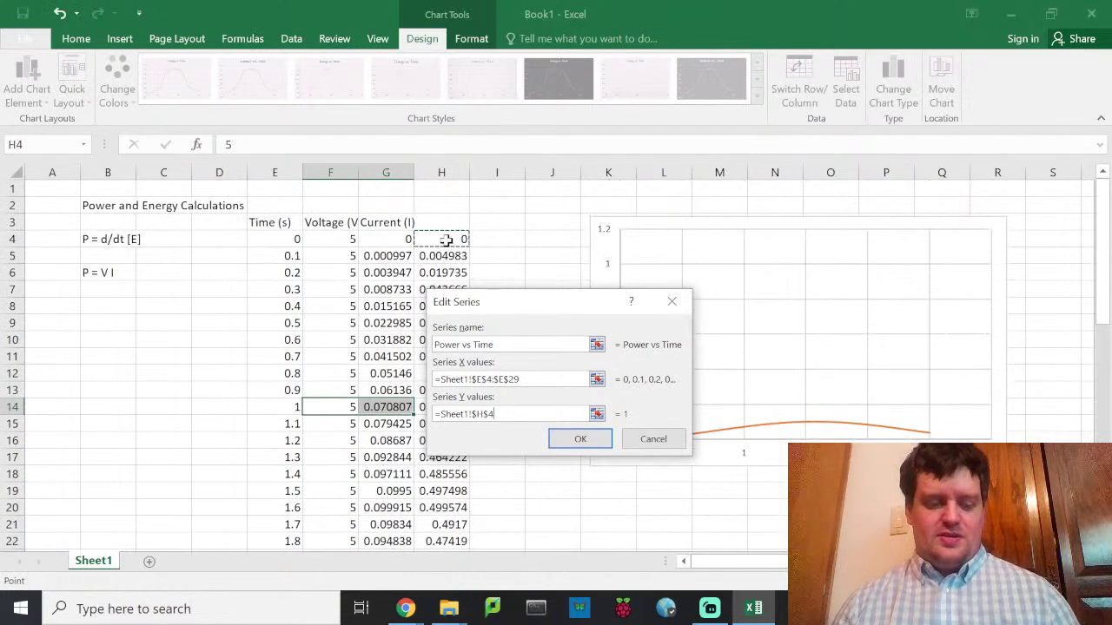
left_click_drag(445, 240, 442, 541)
left_click(581, 438)
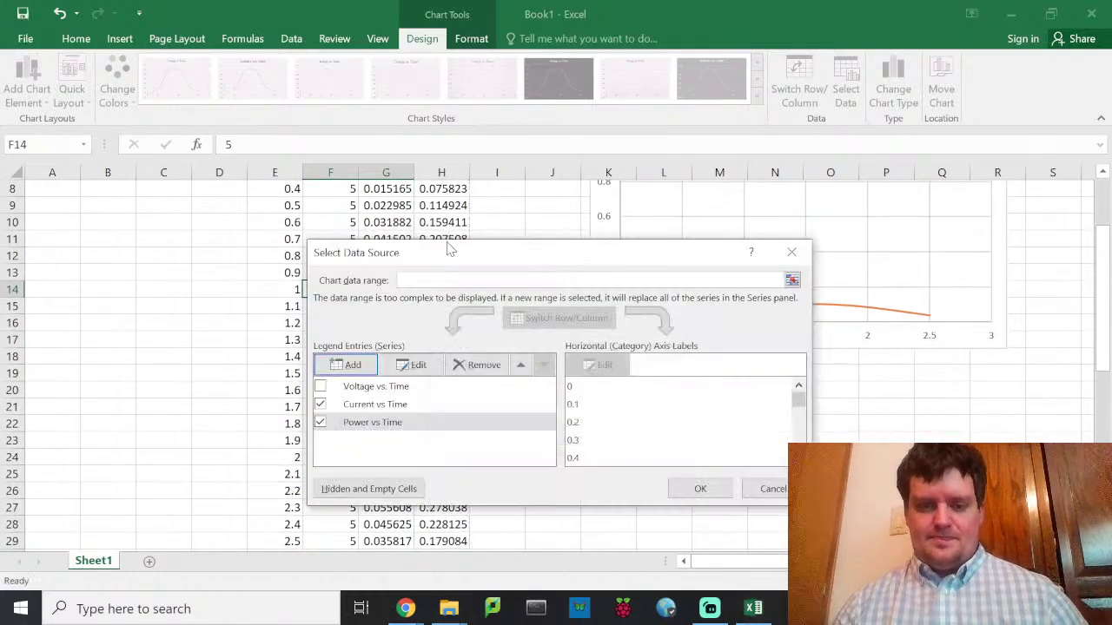
left_click(701, 488)
scroll(686, 395, "up", 2)
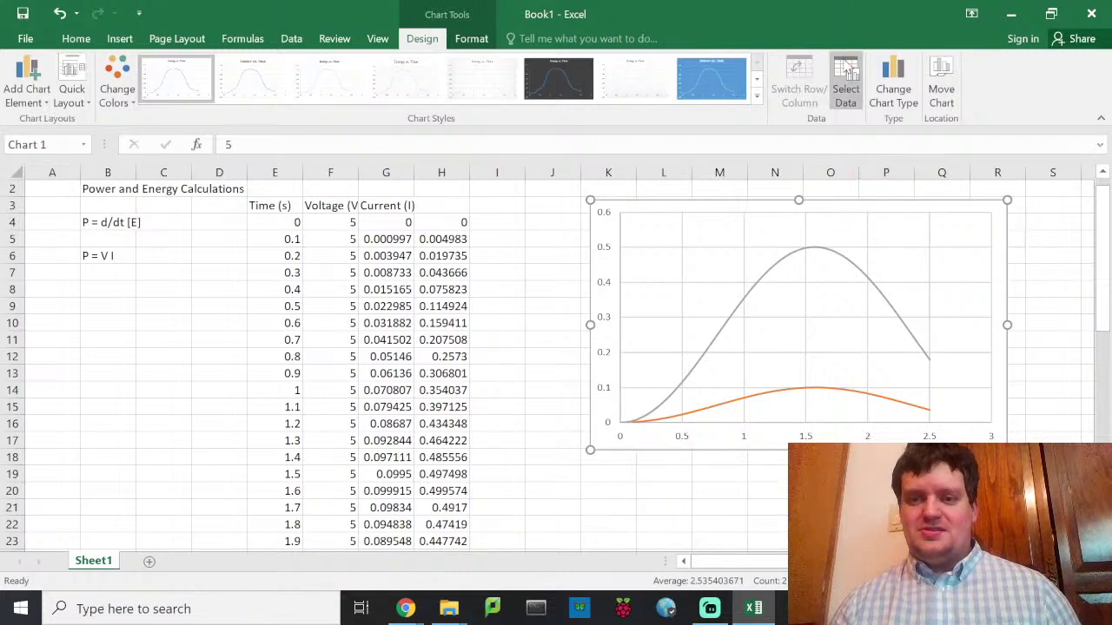
Step: Show the hidden "Voltage vs. Time" series in the chart again
left_click(845, 87)
left_click(319, 387)
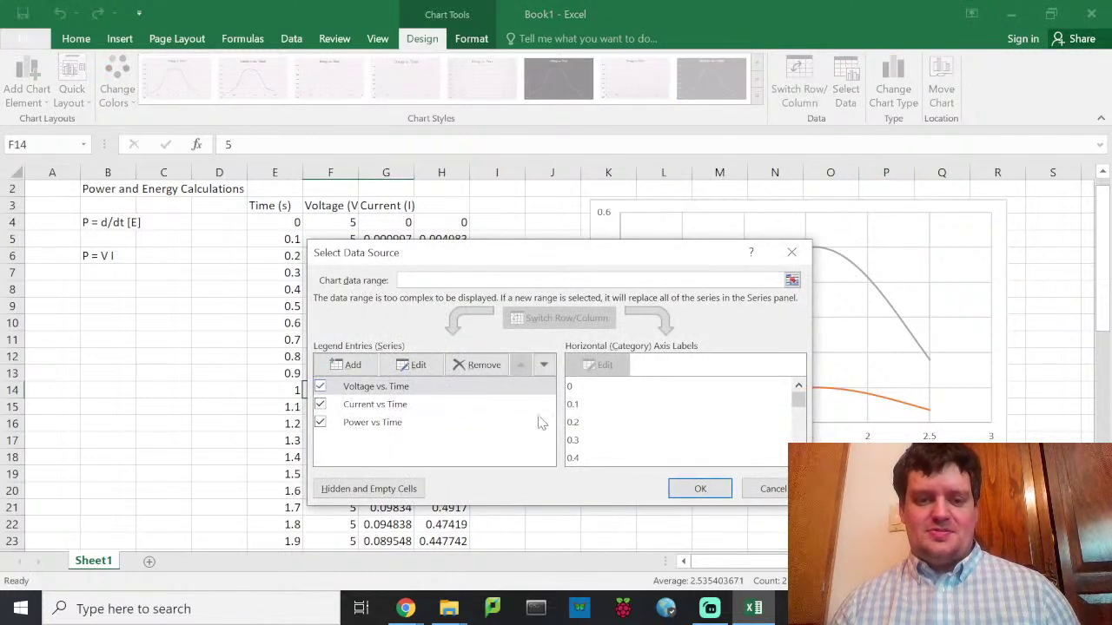
left_click(699, 487)
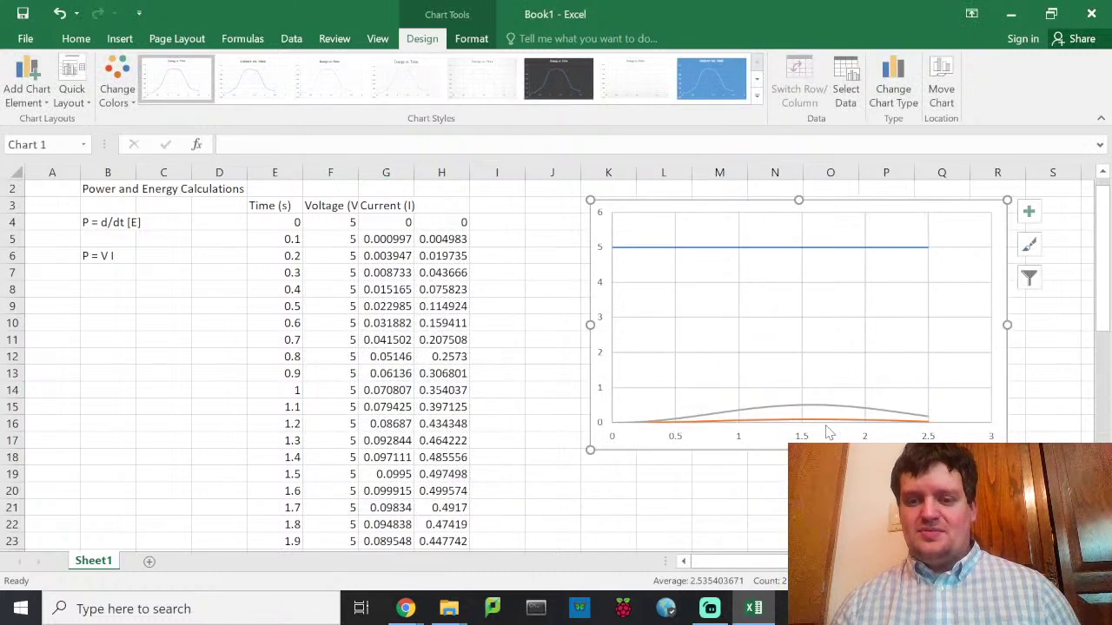
left_click(110, 258)
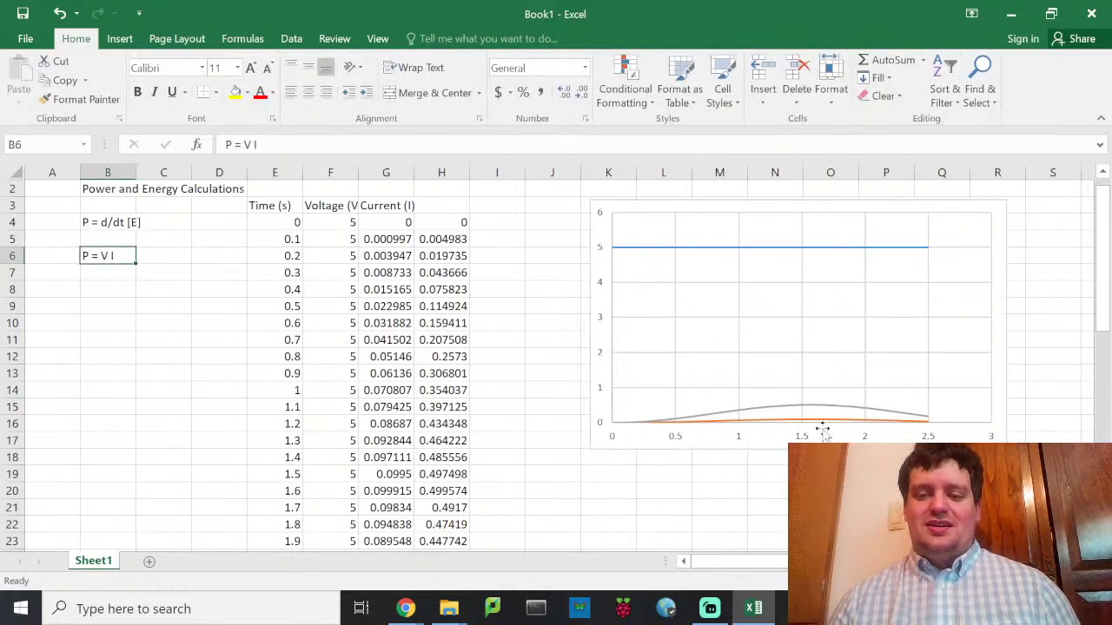
Step: Replace the constant voltage in F4 with the exponential decay formula =5*EXP(-E4)
left_click(337, 224)
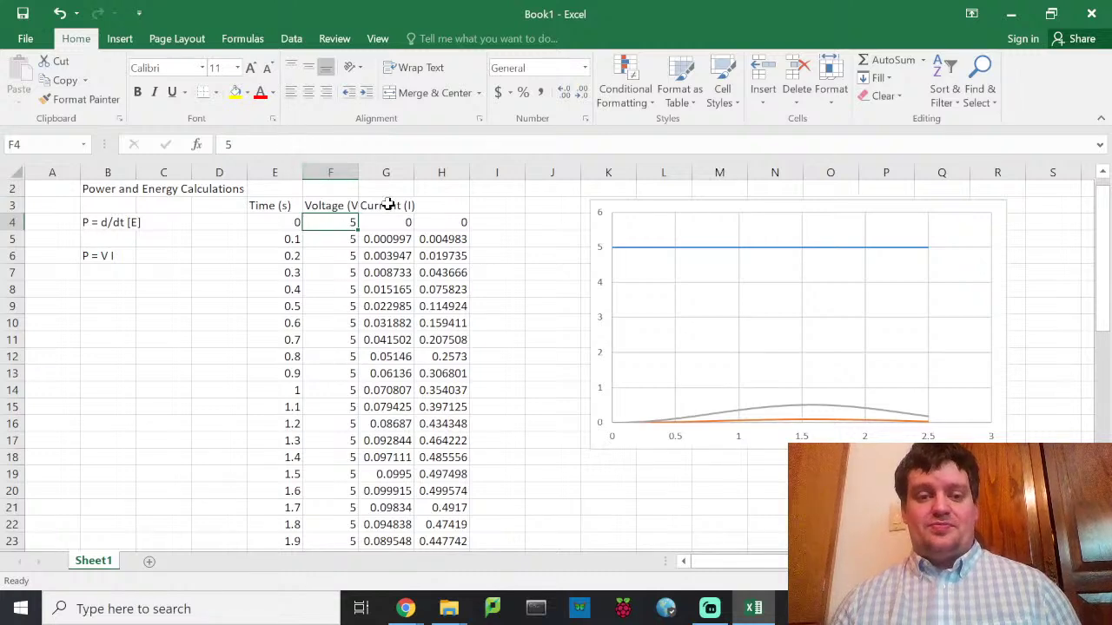
left_click(273, 142)
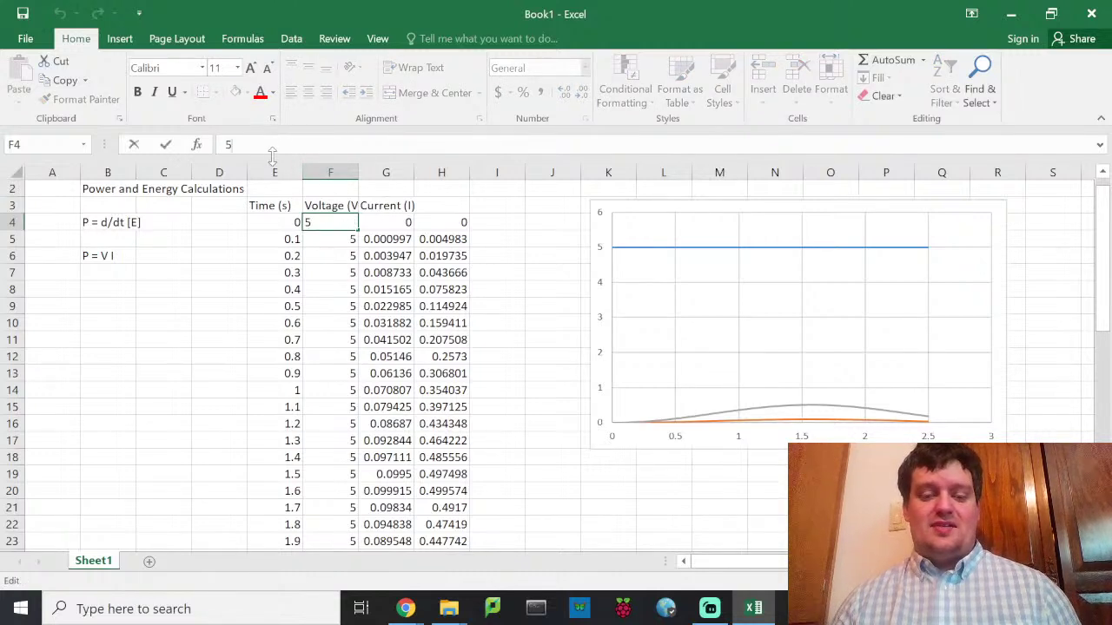
key("BackSpace")
type("=5")
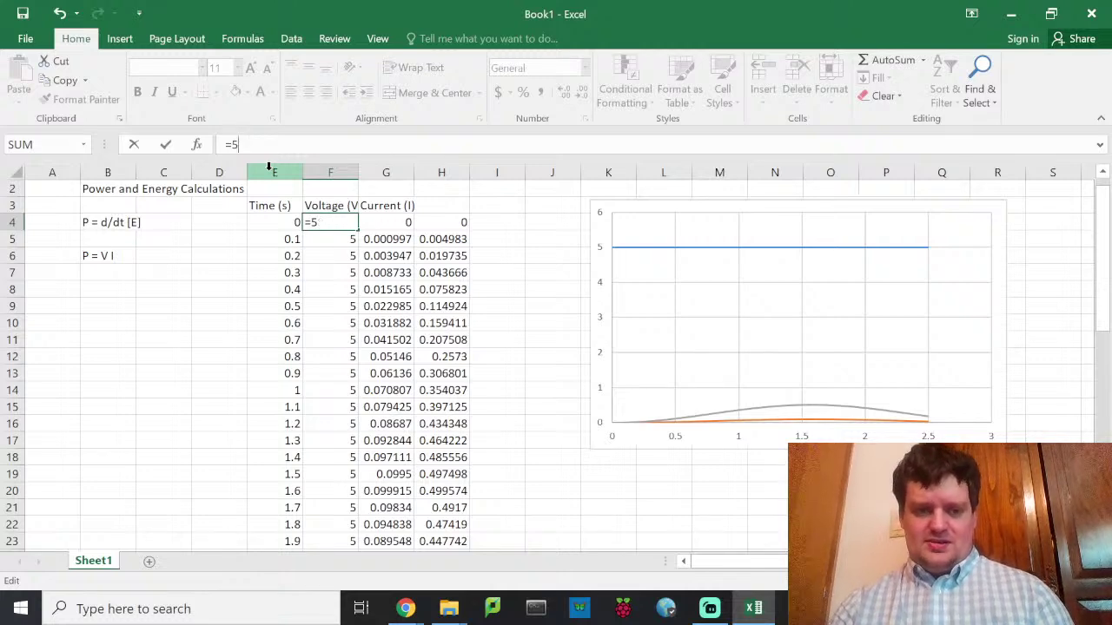
type("*exp")
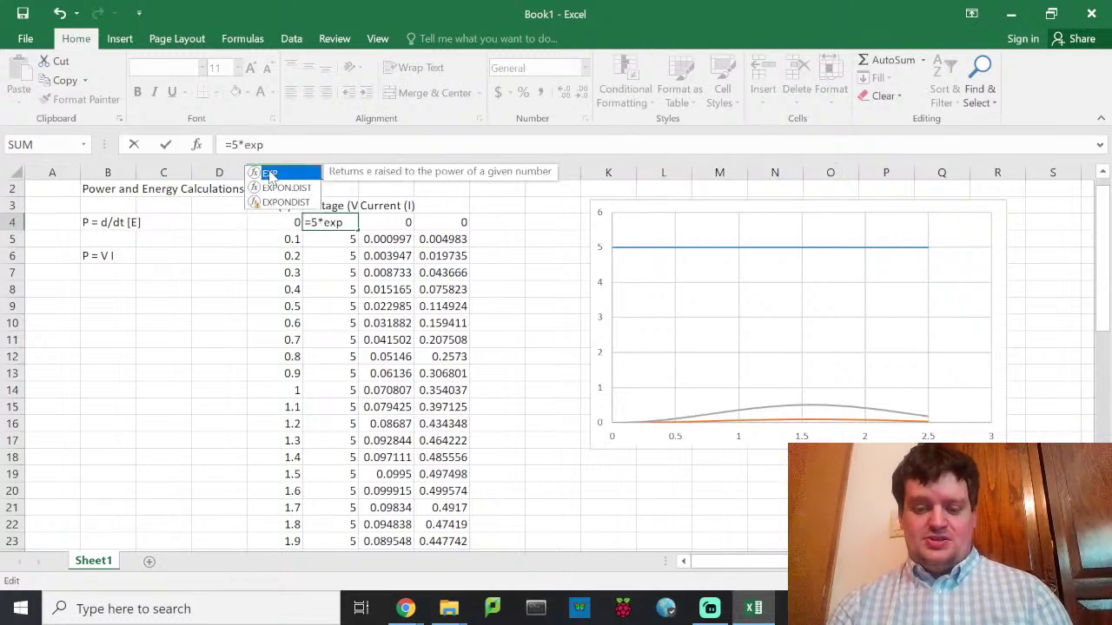
type("(")
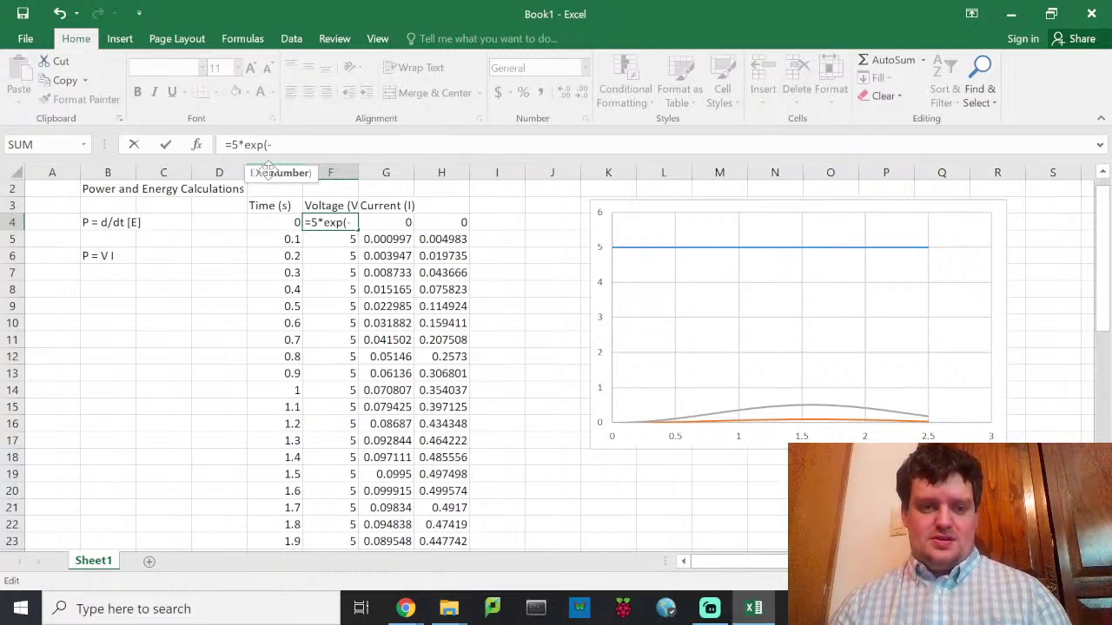
type("-")
left_click(272, 224)
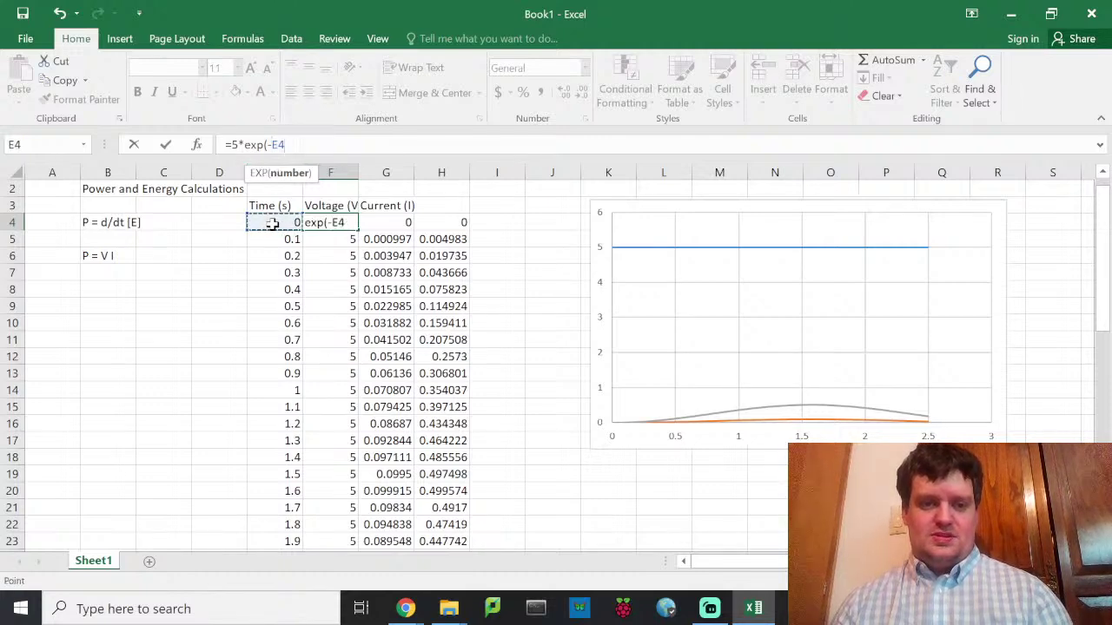
type(")")
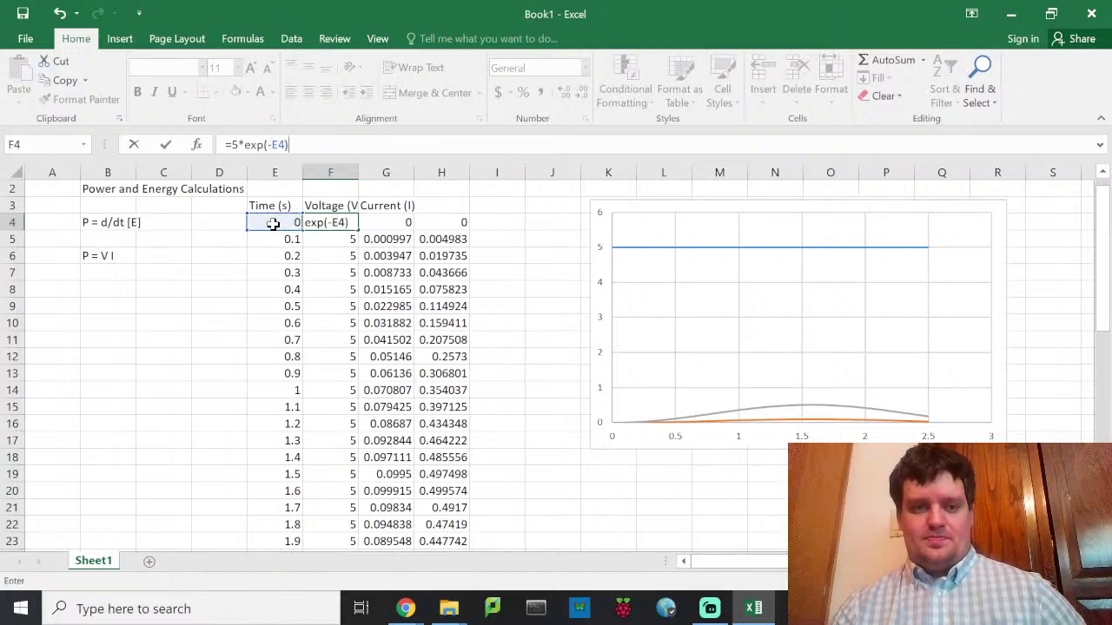
key("Return")
Step: Copy the voltage decay formula from F4 down the voltage column to F29
left_click(343, 222)
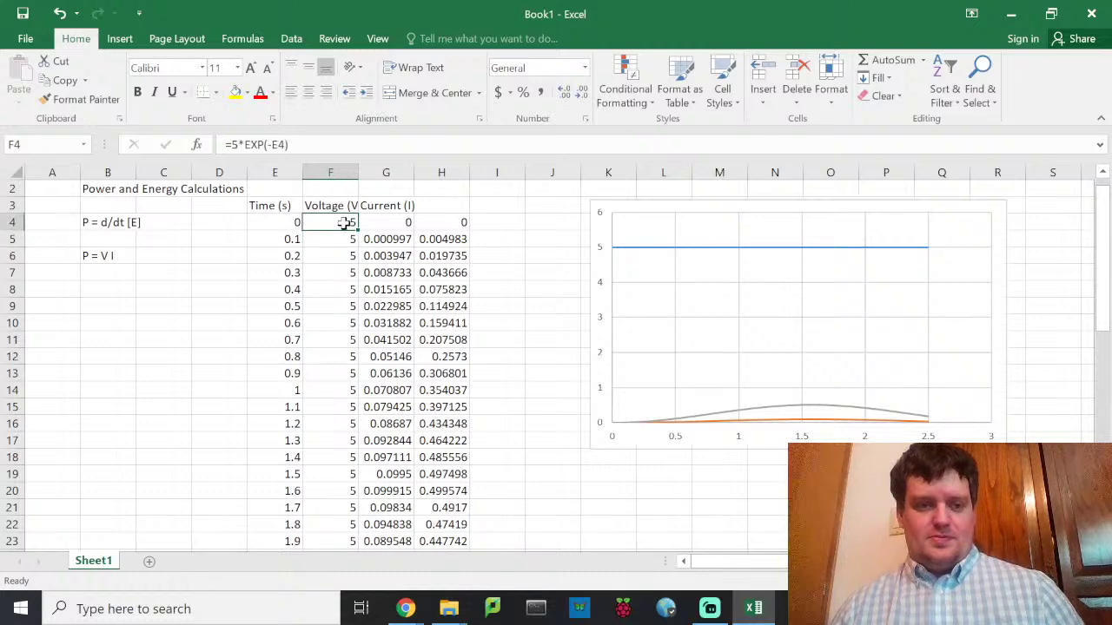
key("ctrl+c")
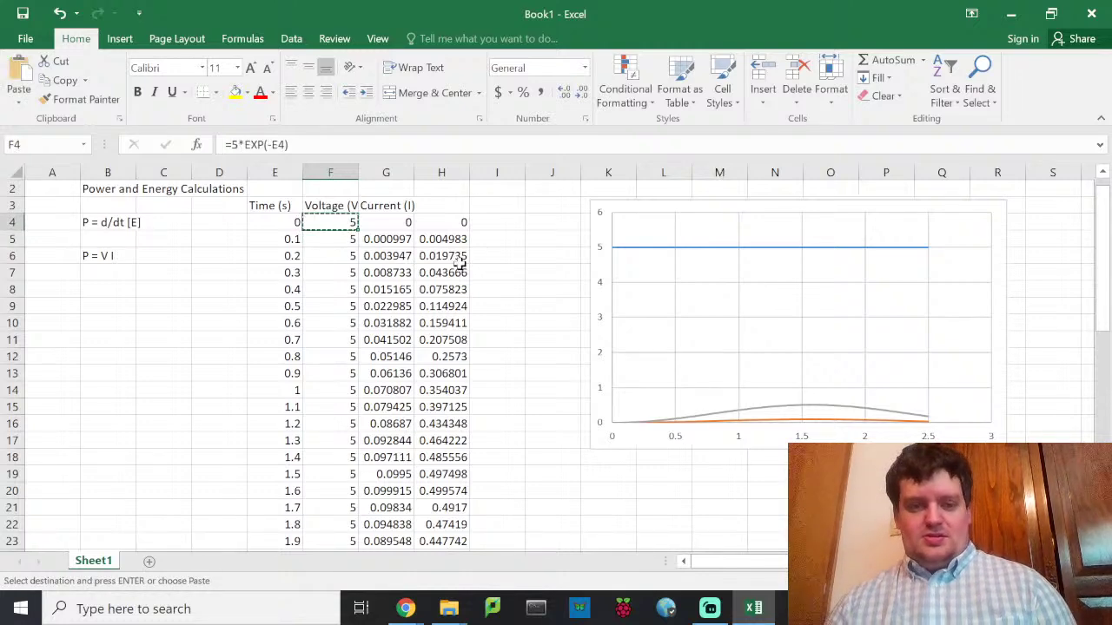
key("ctrl+shift+Down")
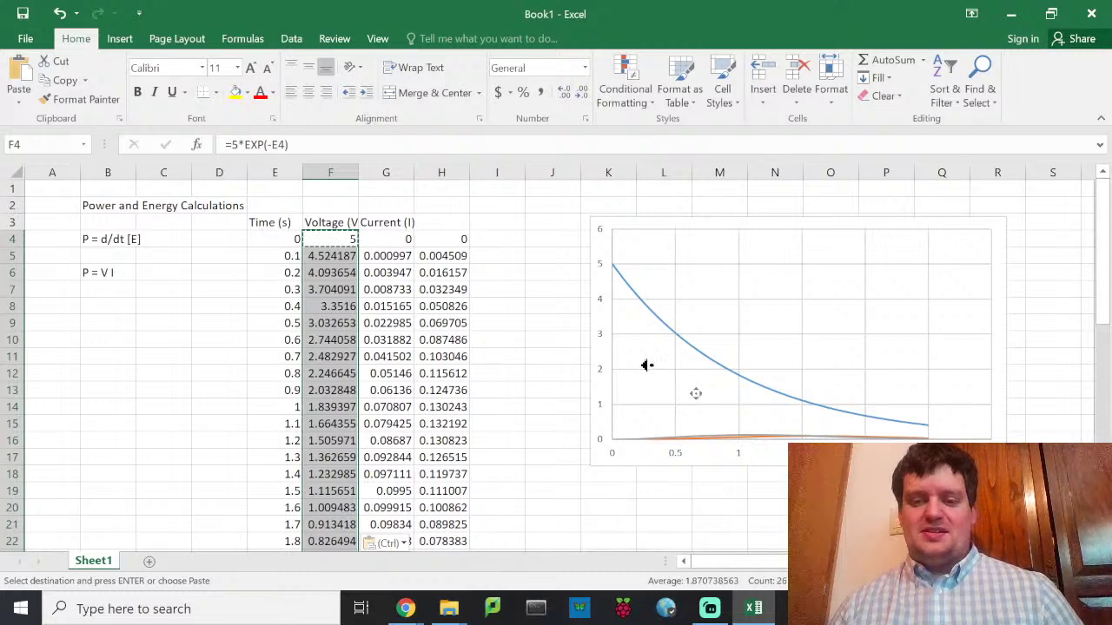
Step: Move the chart slightly up and to the left so that its edge reaches into column J
scroll(972, 394, "down", 2)
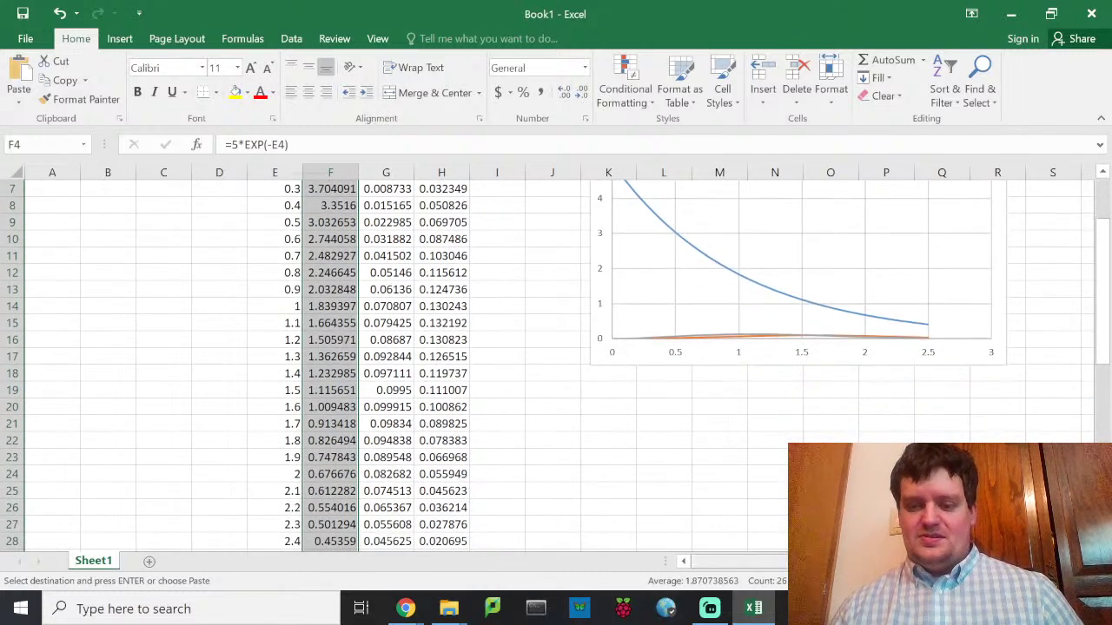
scroll(738, 561, "right", 1)
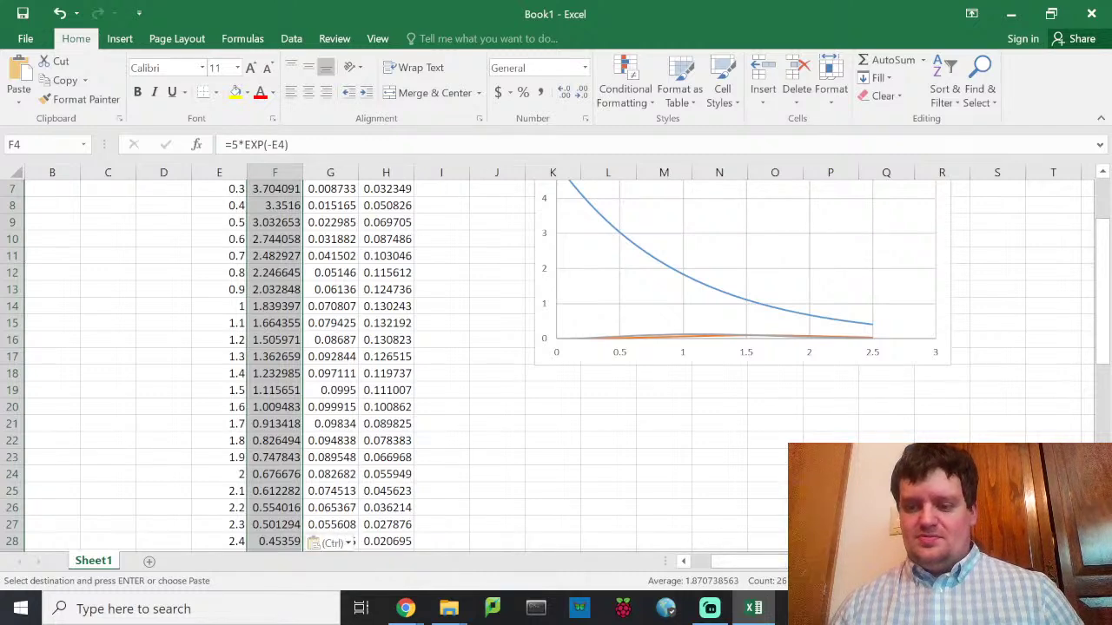
scroll(562, 365, "right", 7)
scroll(561, 365, "right", 1)
left_click_drag(1103, 310, 1108, 270)
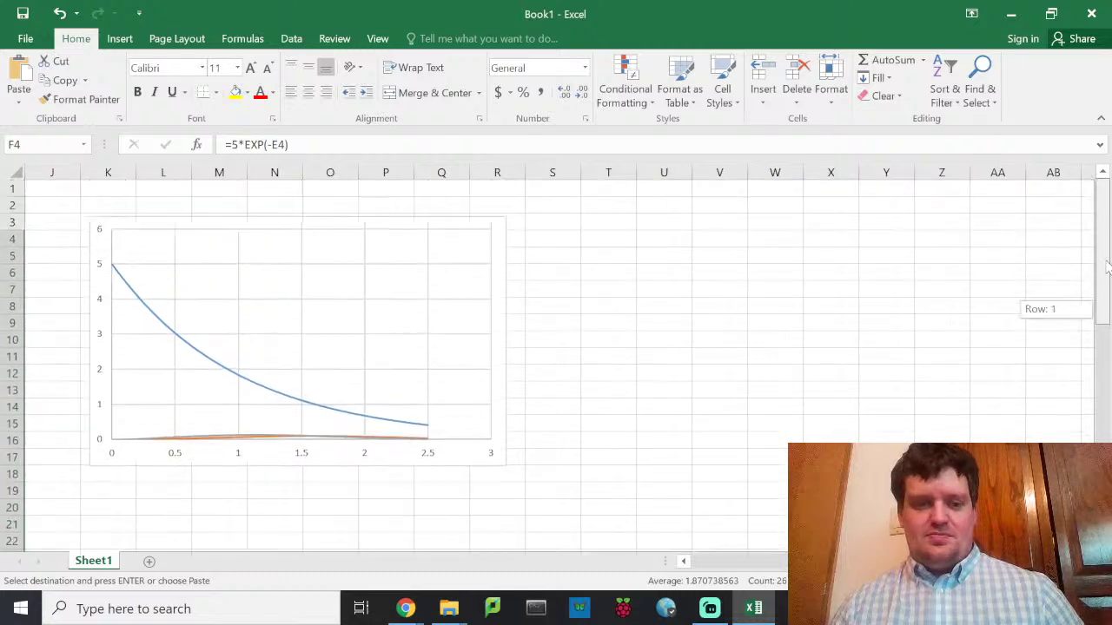
left_click(445, 230)
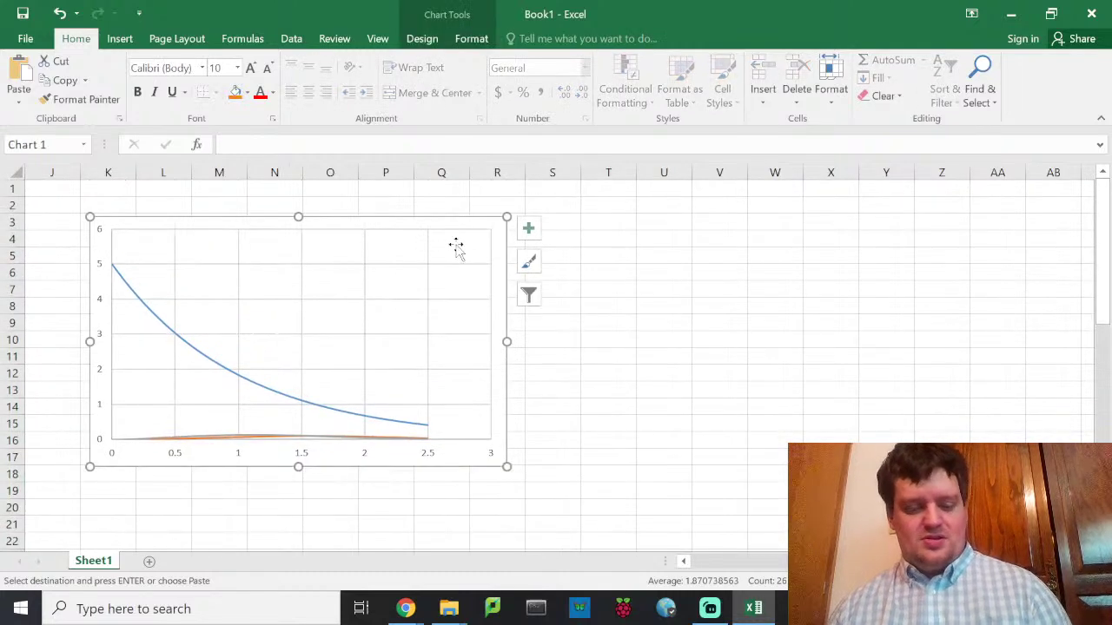
left_click(602, 304)
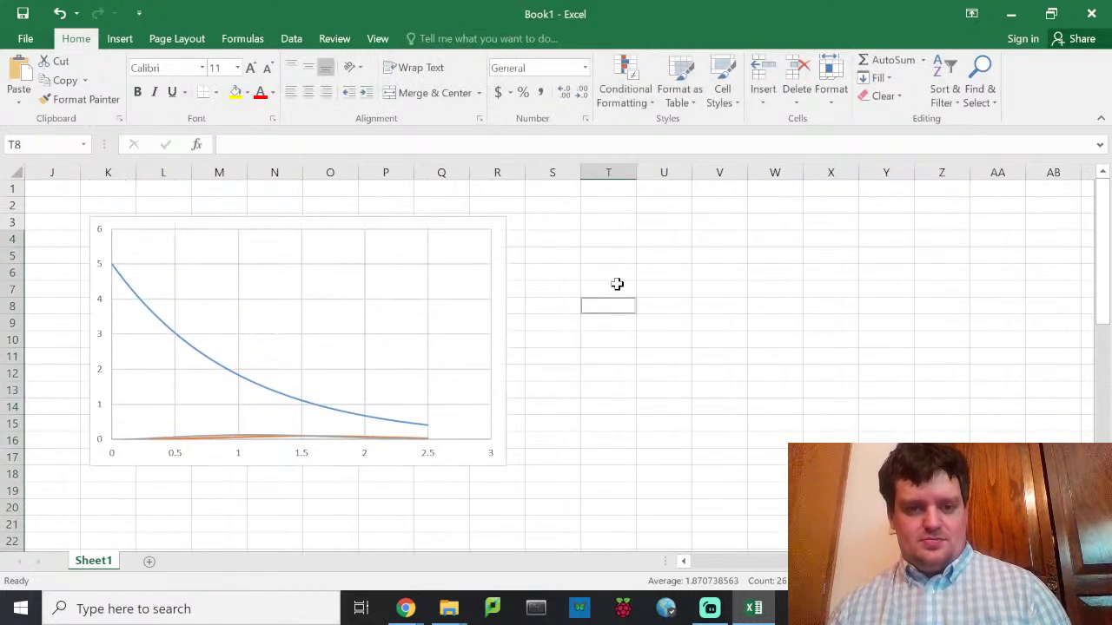
left_click_drag(445, 229, 415, 219)
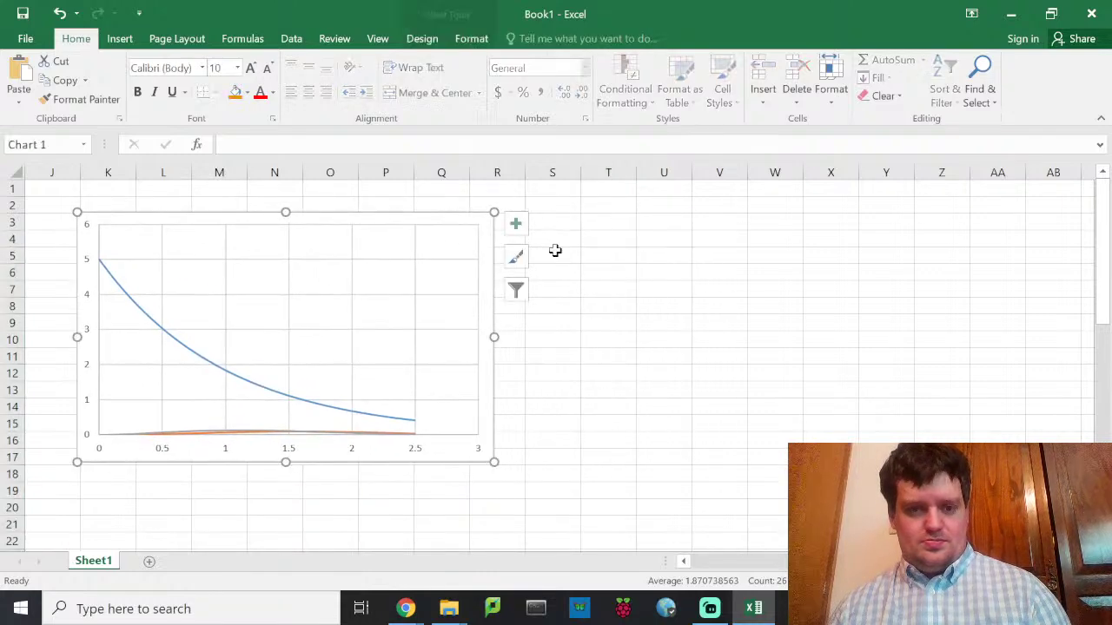
Step: Paste a copy of the chart beside the original, starting at cell S3
left_click(652, 329)
left_click(558, 223)
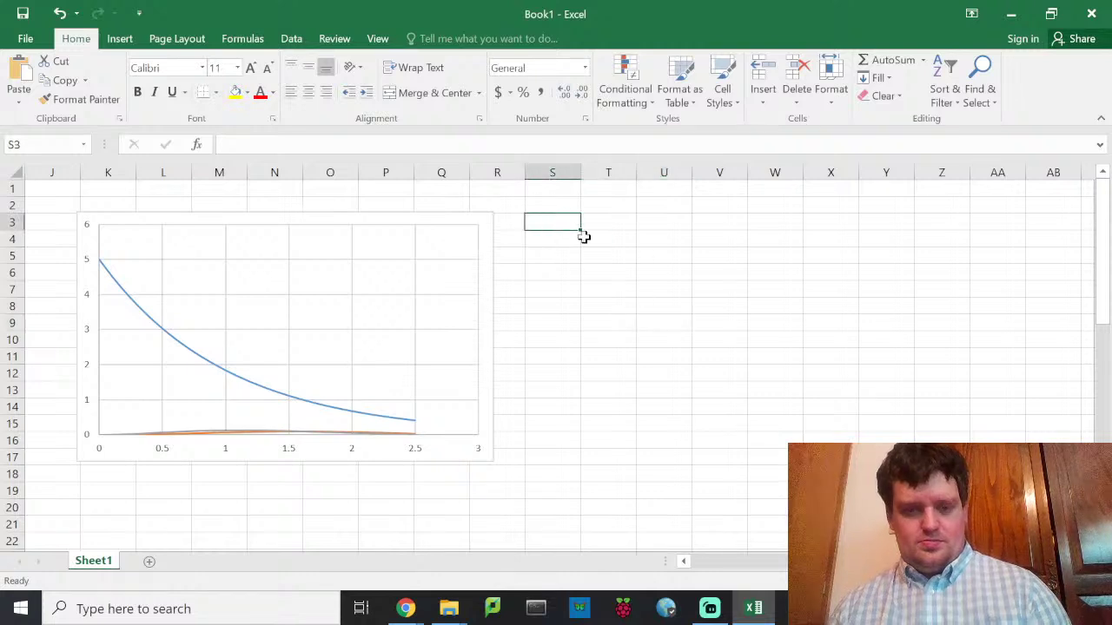
key("ctrl+v")
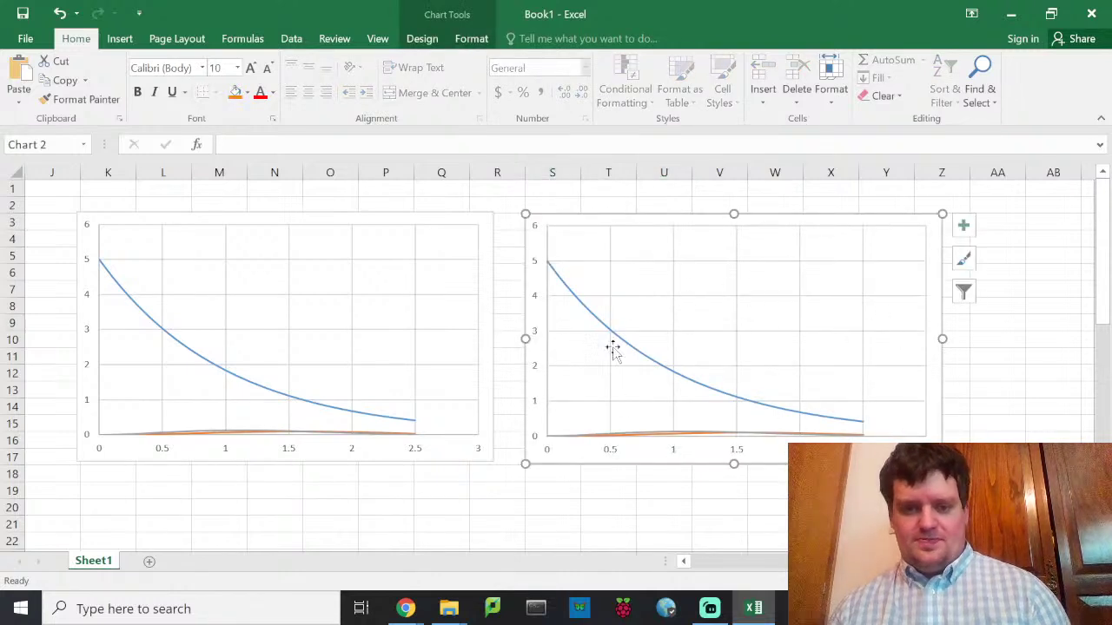
left_click(453, 223)
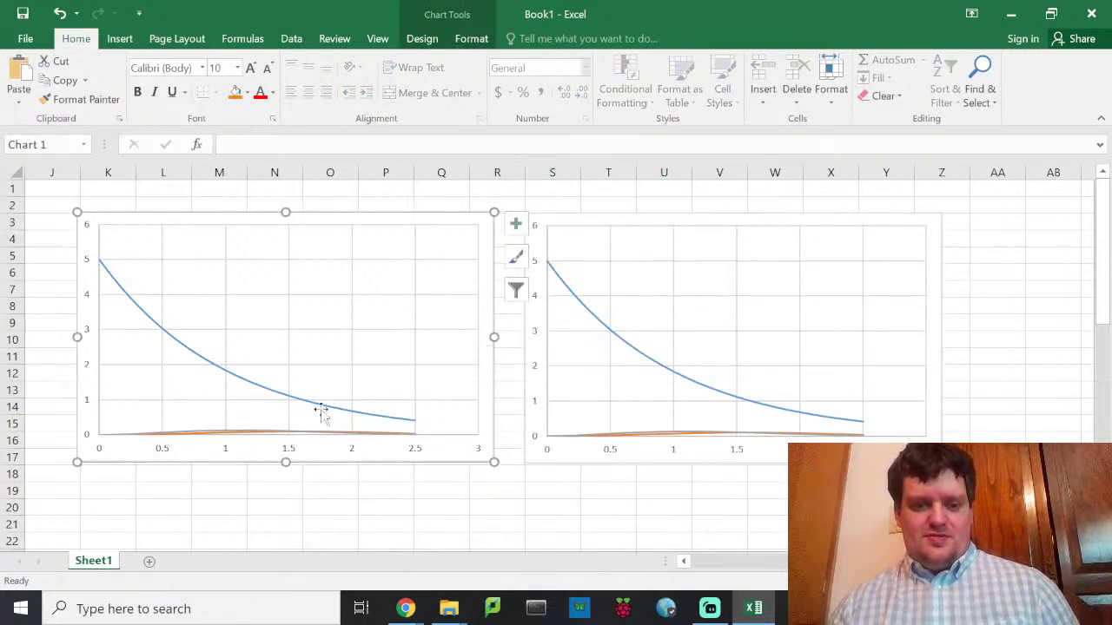
Step: Hide the "Voltage vs. Time" series in the copied chart's data source
left_click(797, 221)
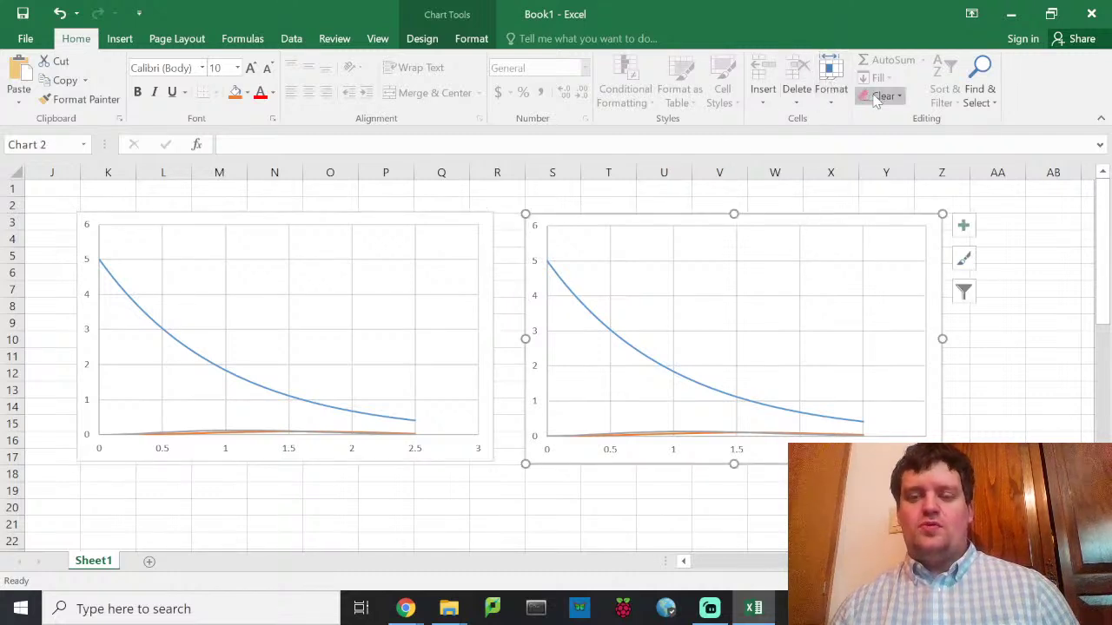
left_click(424, 41)
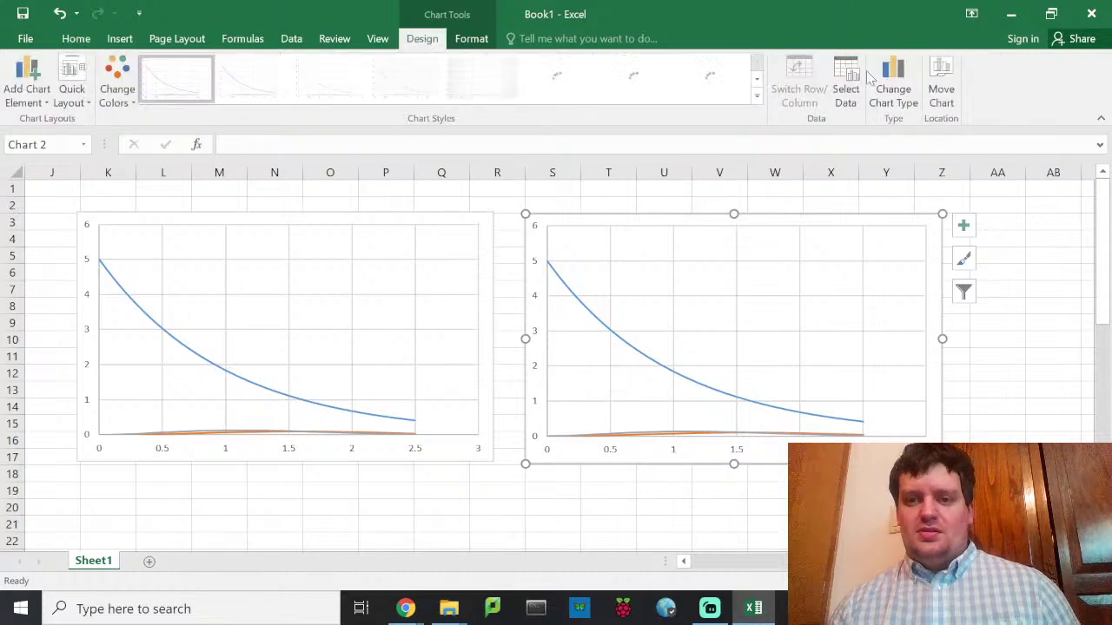
left_click(845, 87)
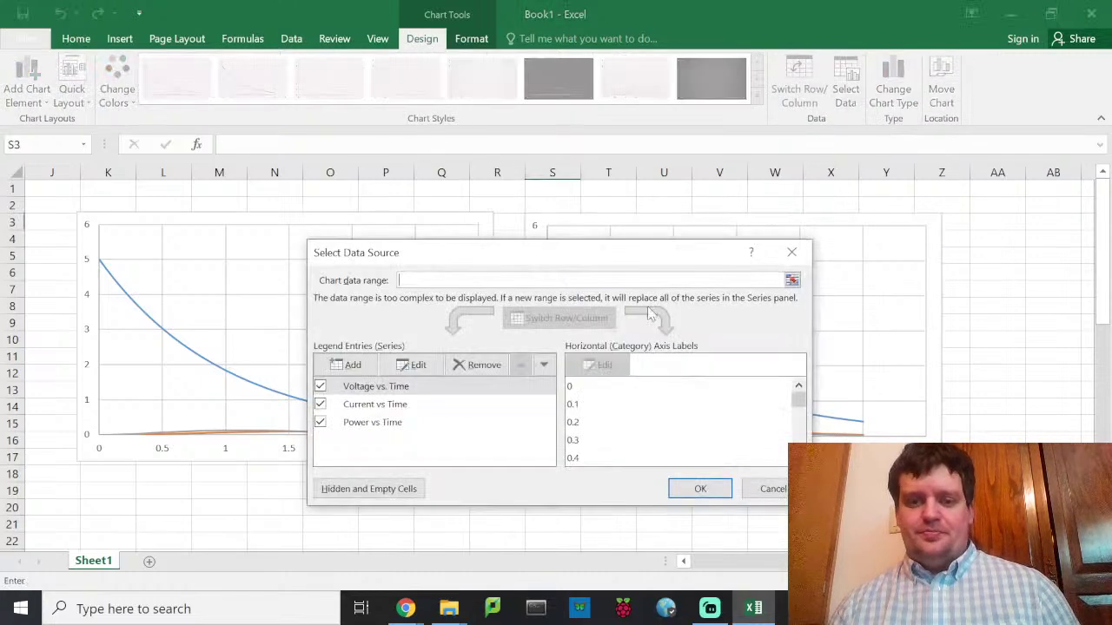
left_click(319, 386)
left_click(700, 489)
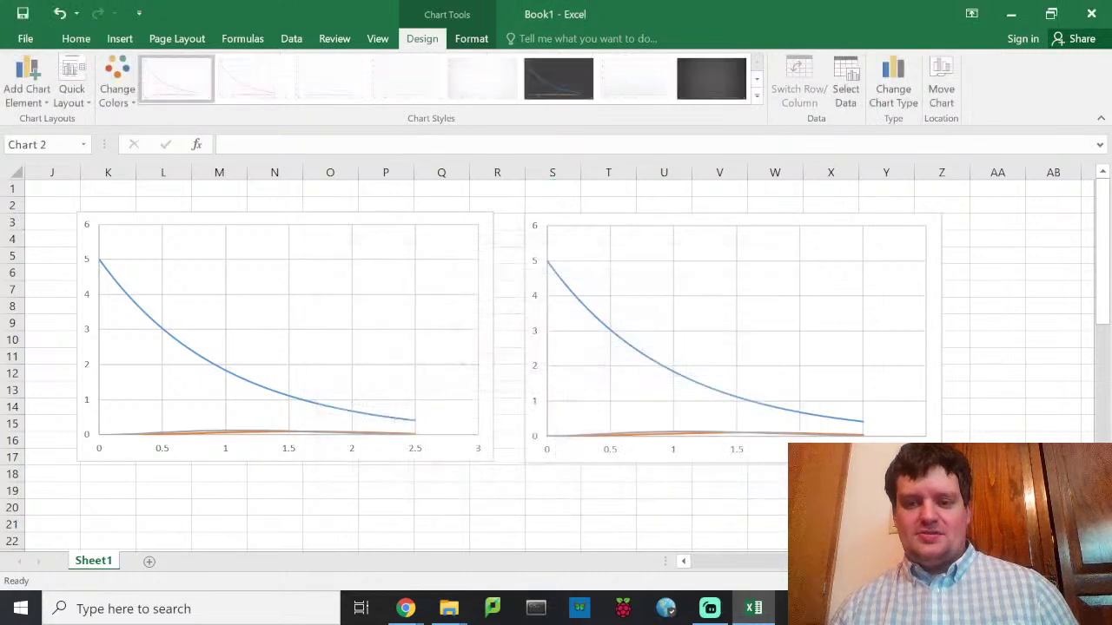
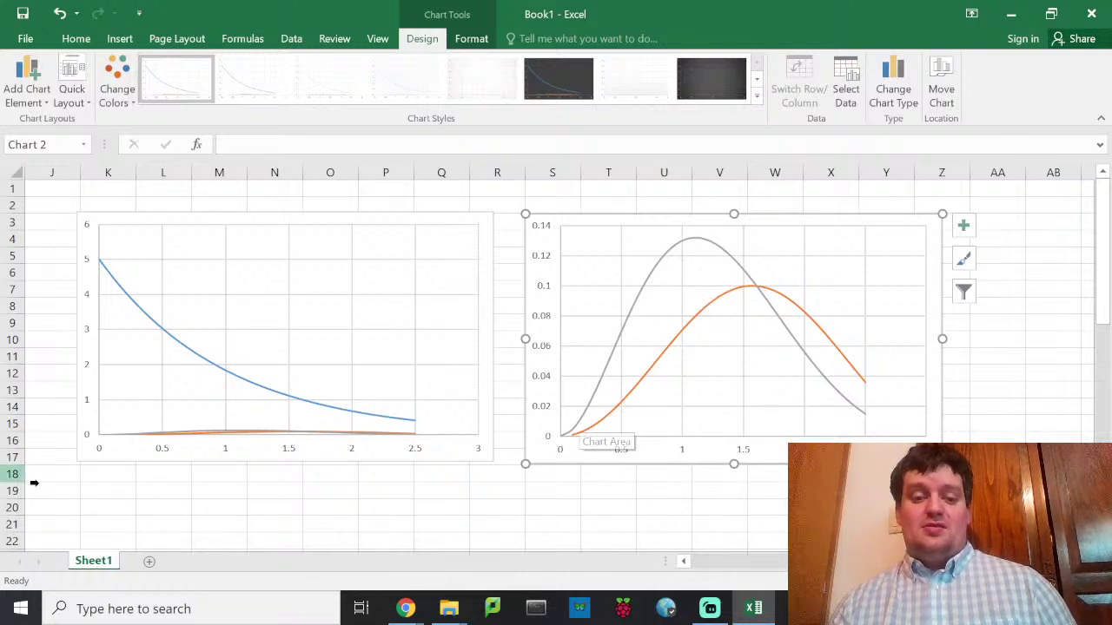
Step: Examine the voltage, current and power cells in row 14 (time 1 s) and the voltage and current cells in row 4
scroll(217, 469, "right", 10)
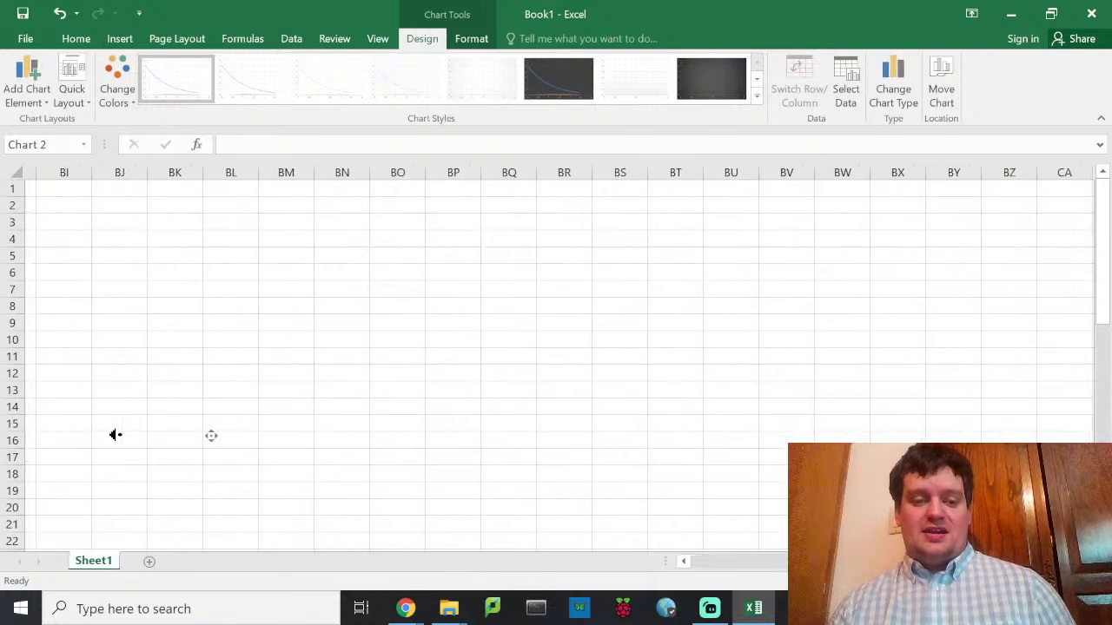
scroll(211, 435, "left", 15)
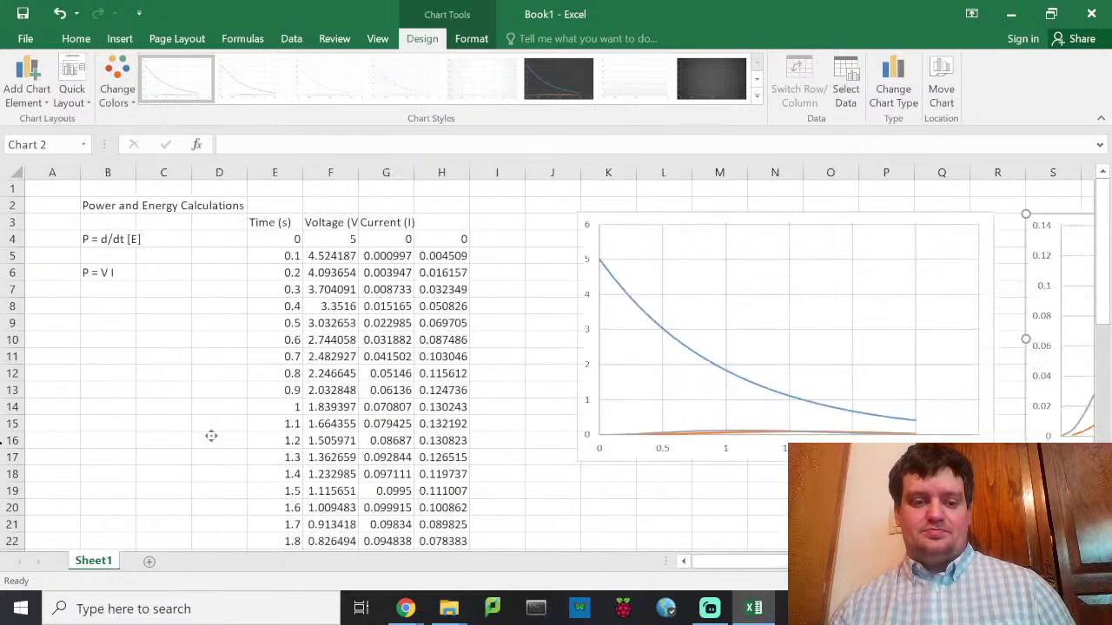
left_click(293, 406)
key("Right")
key("Right")
key("Right")
left_click(293, 409)
left_click(423, 408)
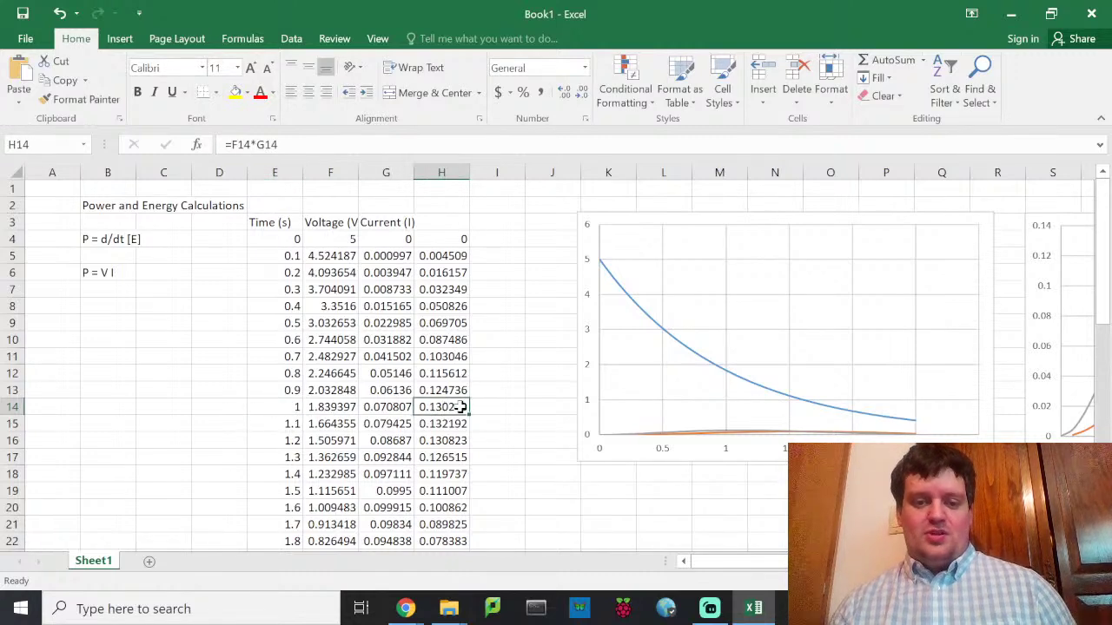
left_click(333, 408)
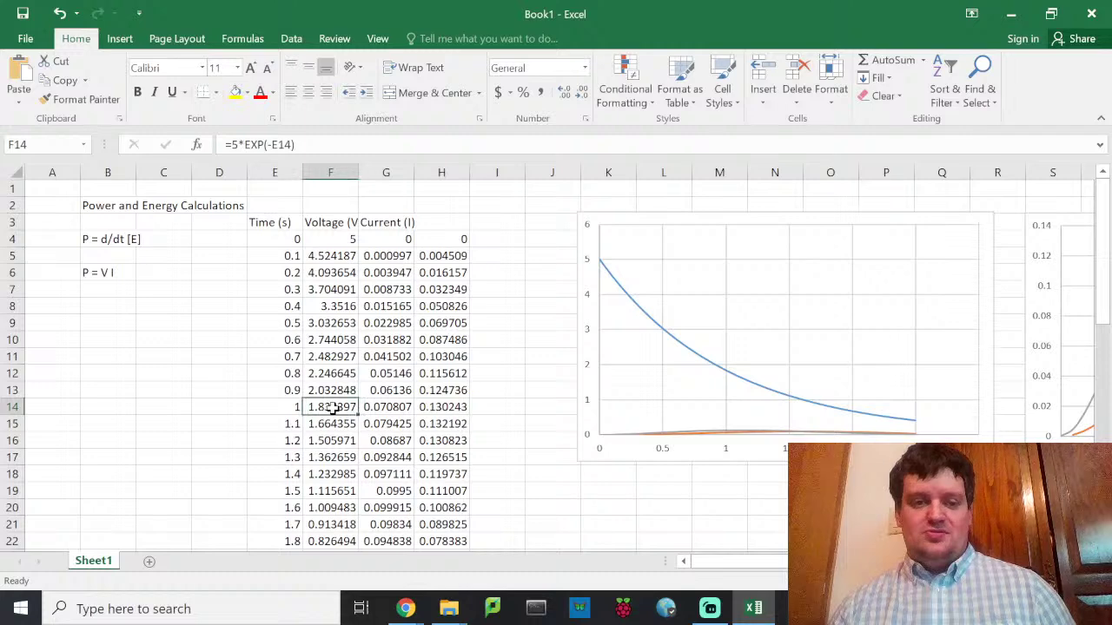
left_click(387, 409)
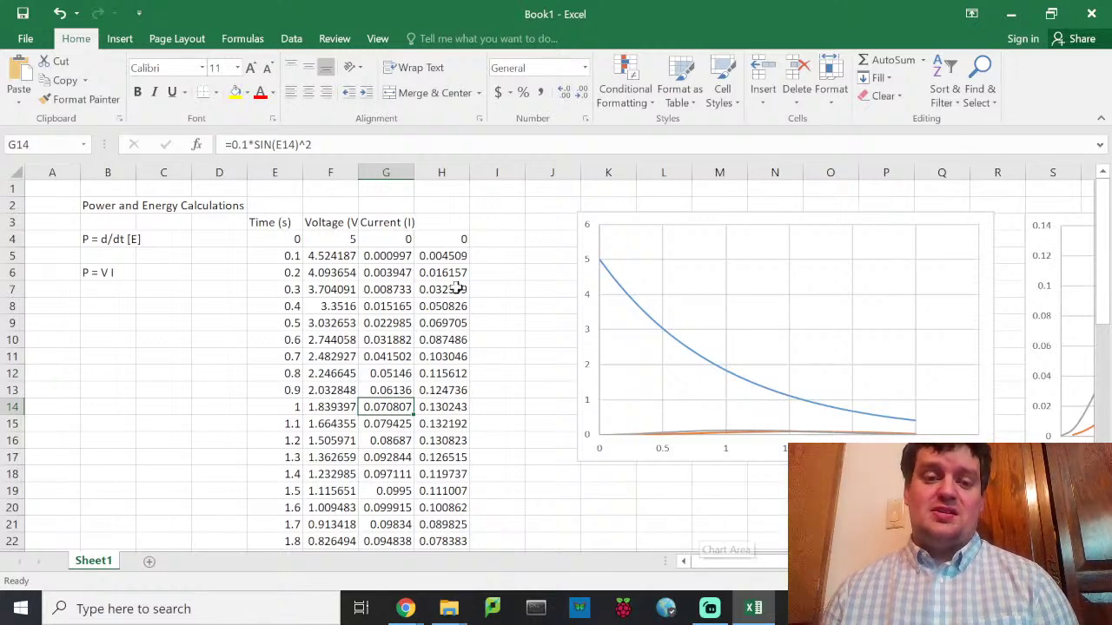
left_click(351, 237)
left_click(398, 234)
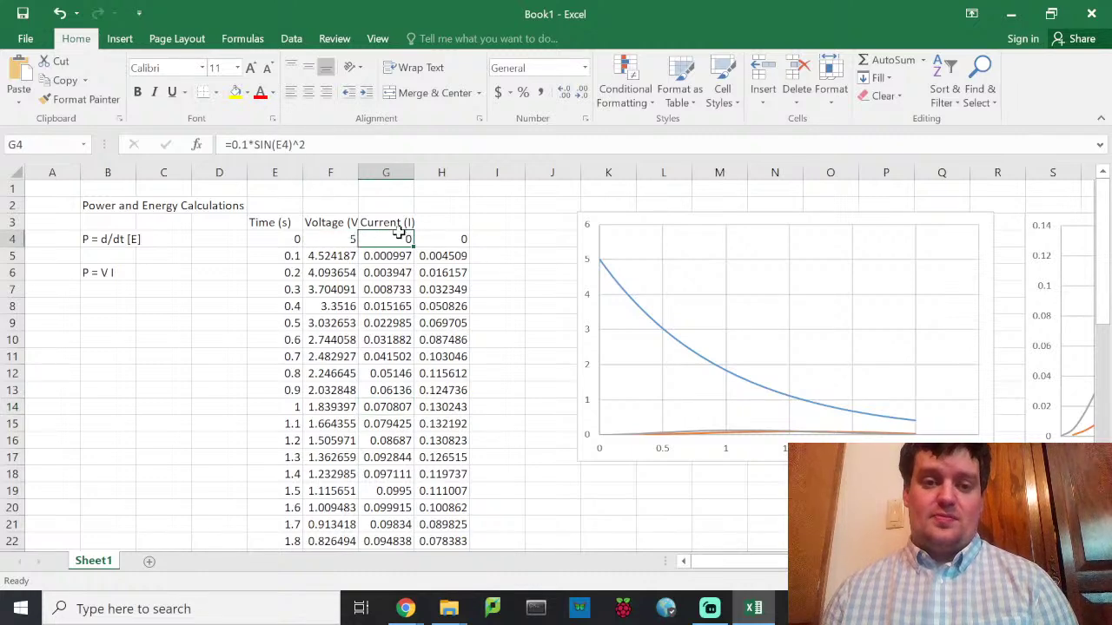
left_click(322, 409)
left_click(418, 406)
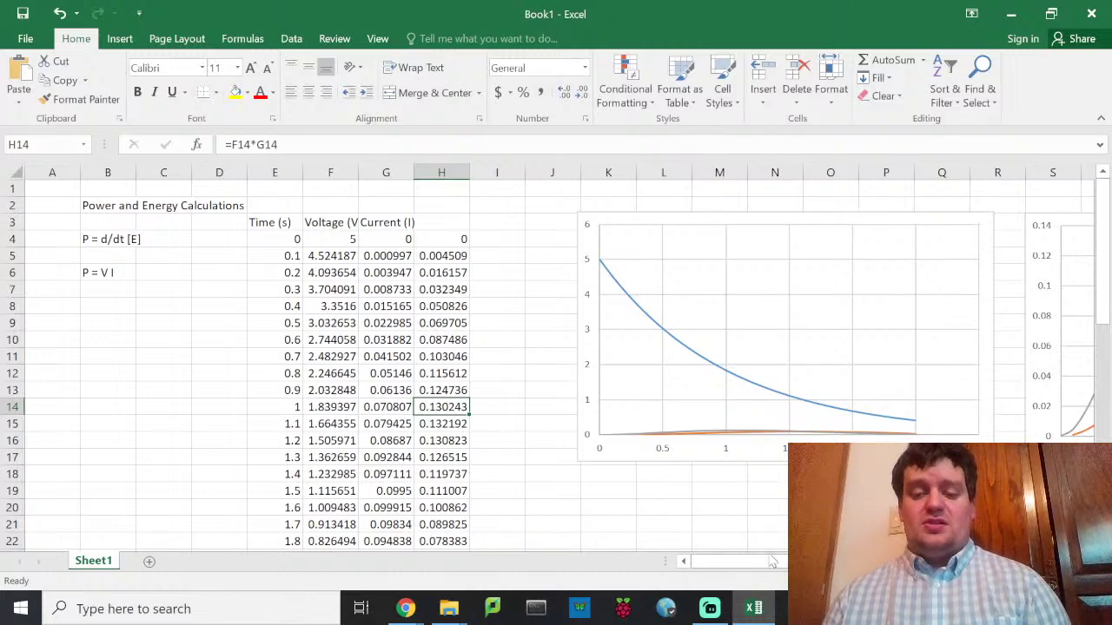
Step: Switch to Paint 3D with a new blank canvas
left_click(9, 613)
scroll(141, 426, "down", 10)
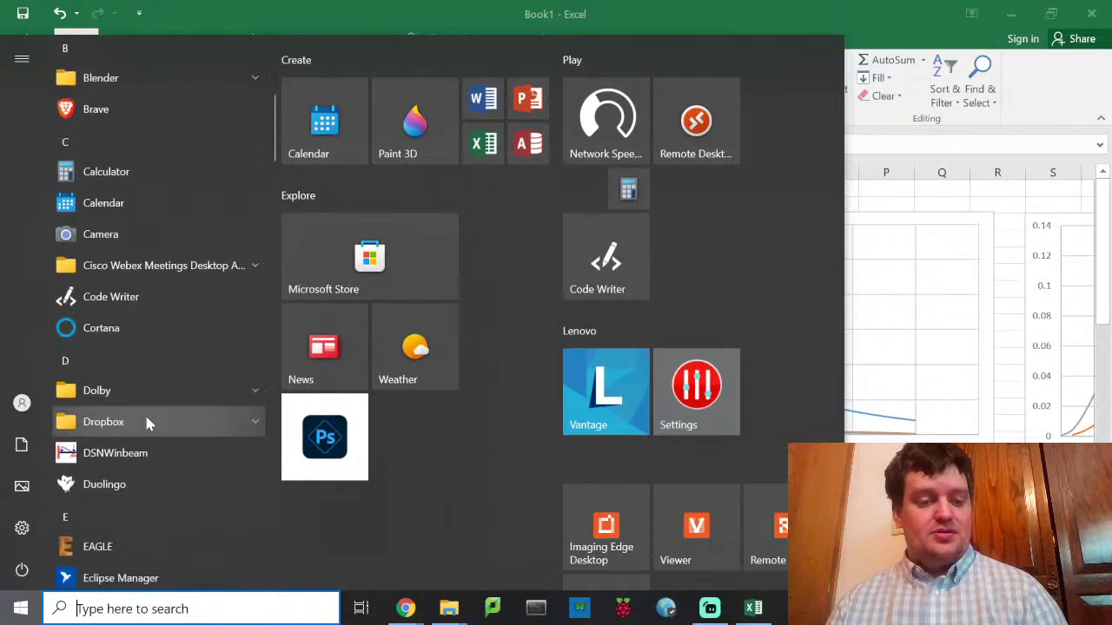
scroll(141, 432, "down", 12)
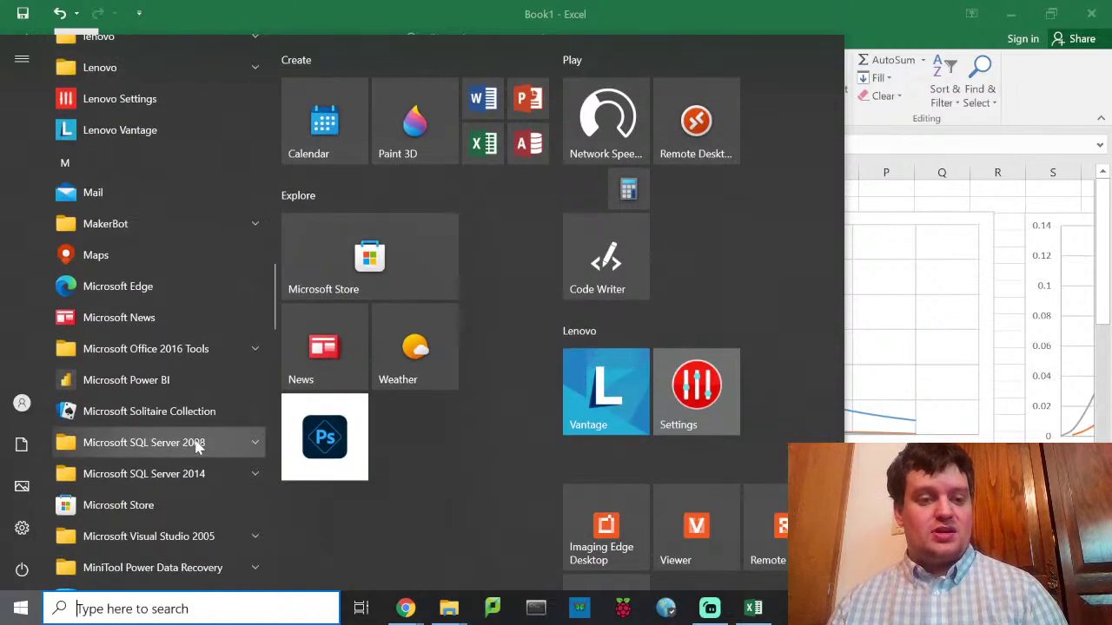
left_click(156, 352)
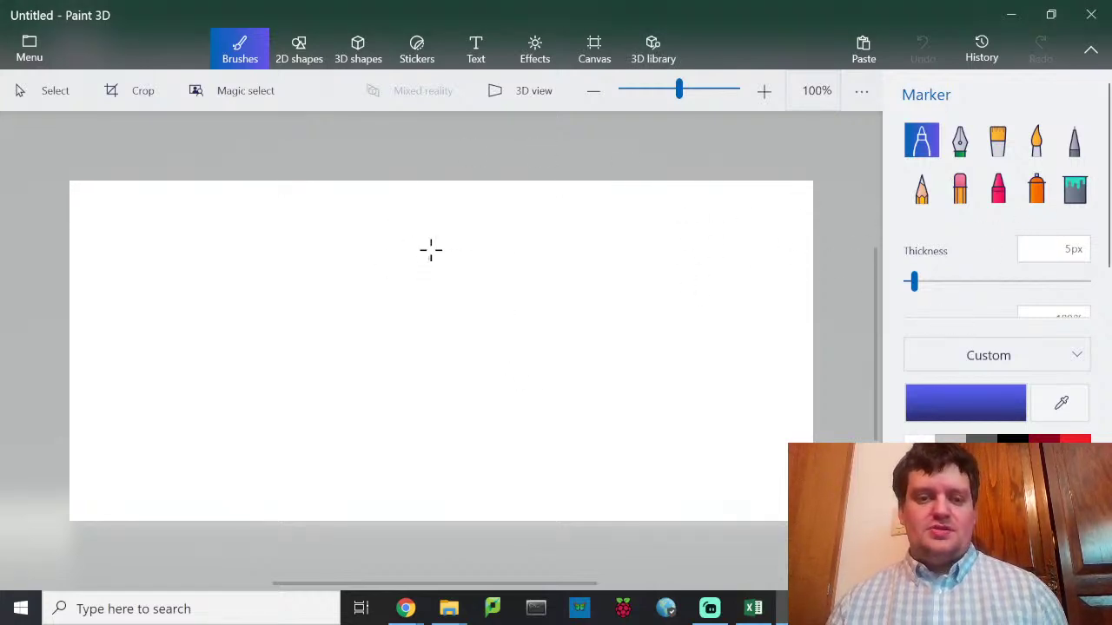
Step: Set up 2D text in Segoe UI with font size 20
left_click(494, 45)
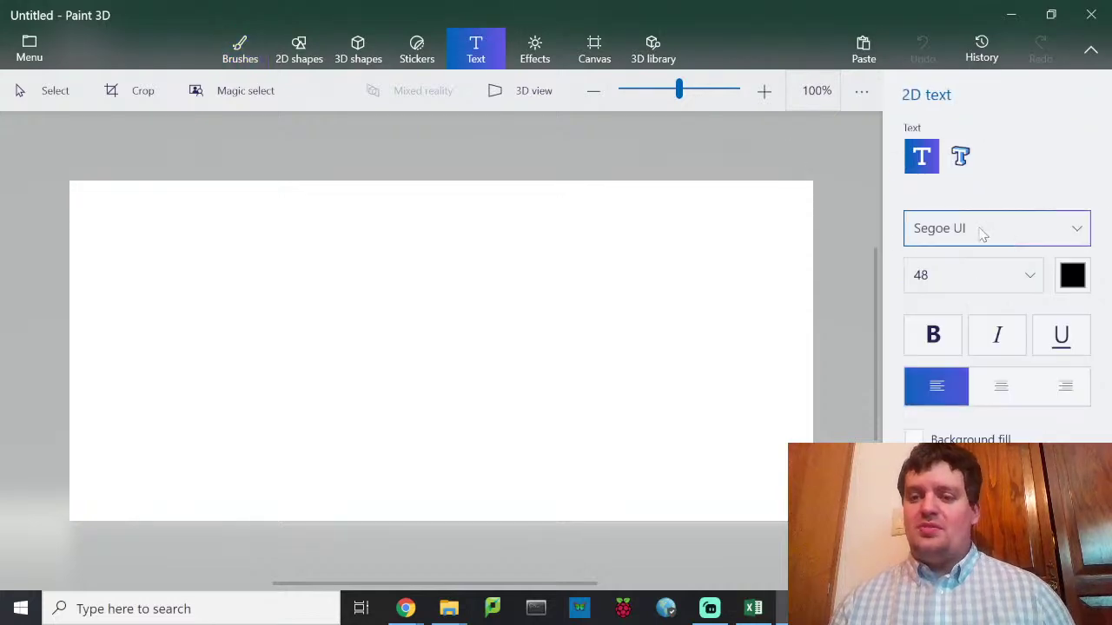
left_click(999, 280)
left_click(959, 127)
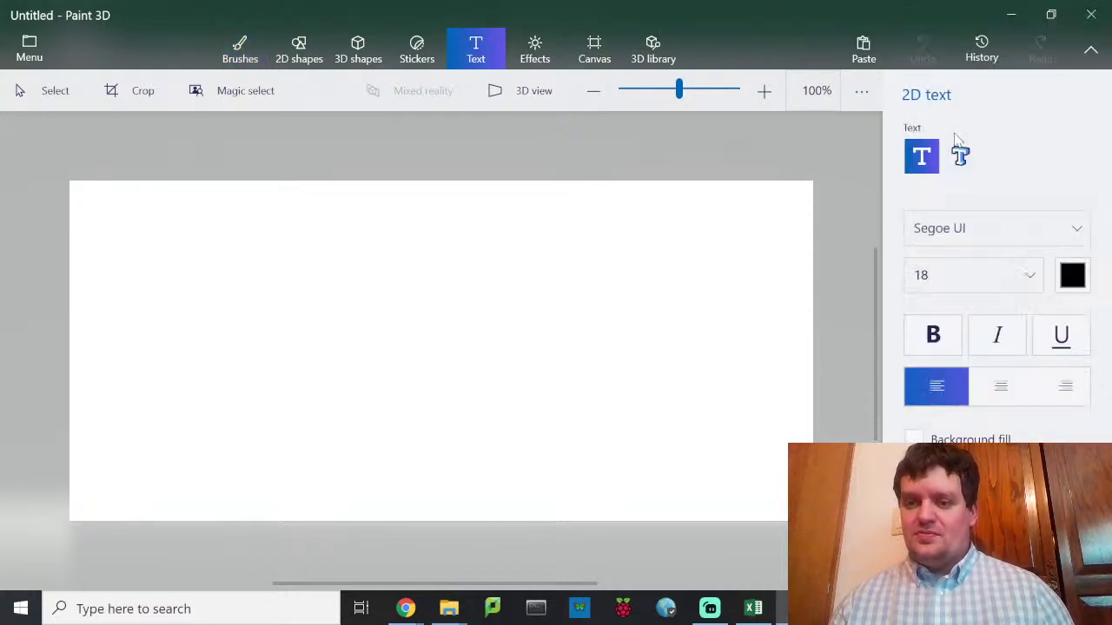
left_click(974, 278)
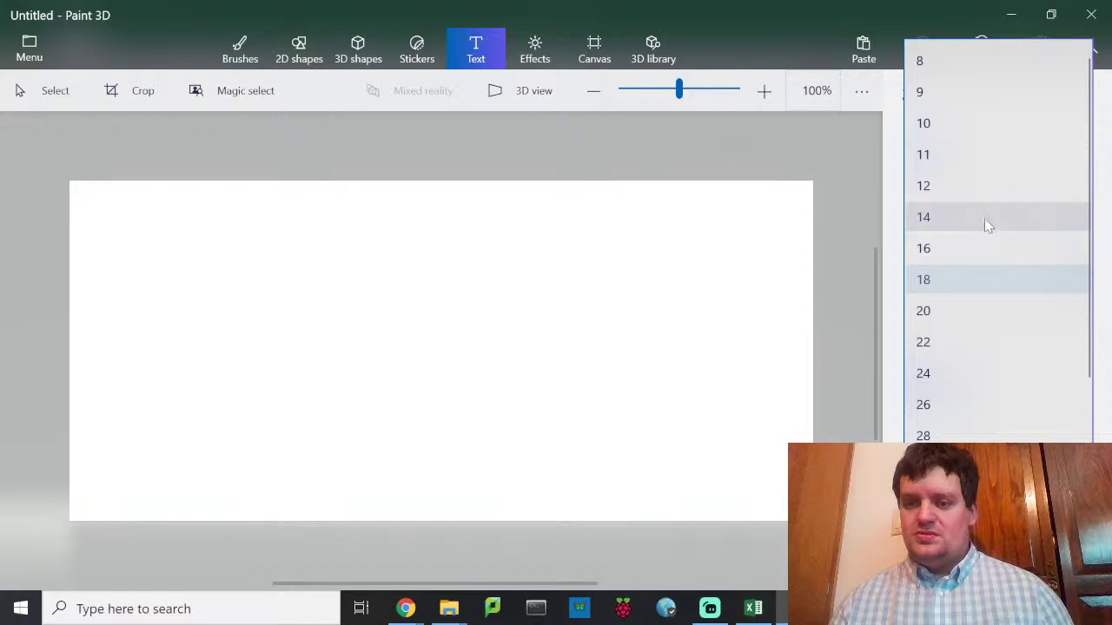
left_click(948, 314)
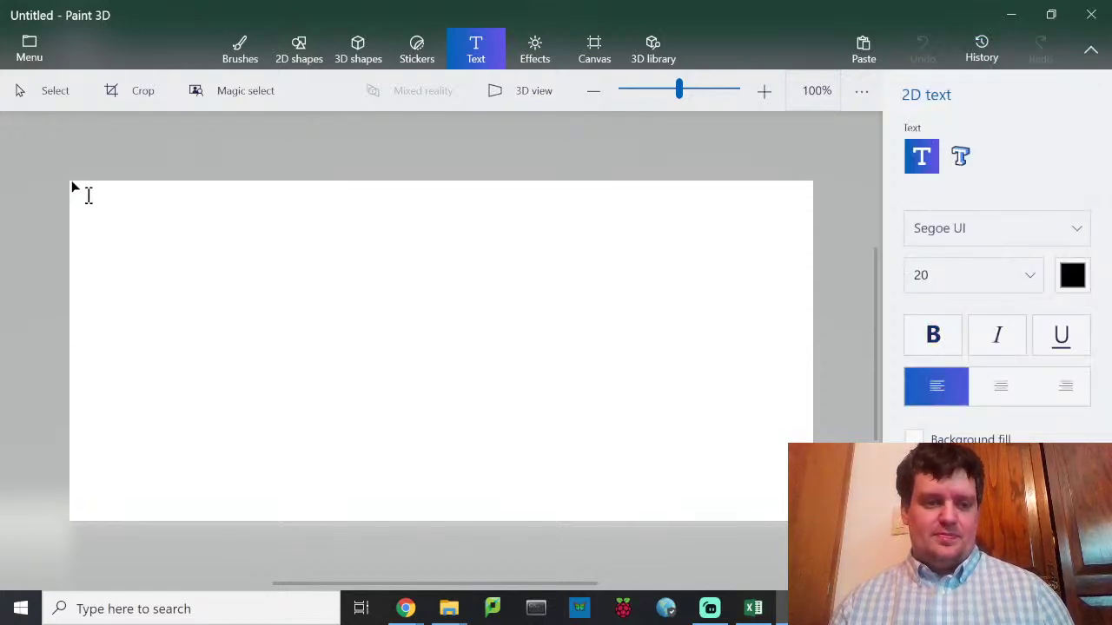
Step: Add a text box across the upper canvas reading "An electrical component experiences 12.5W of power and operates at 5 Volts"
left_click_drag(72, 186, 802, 307)
type("An electrical ")
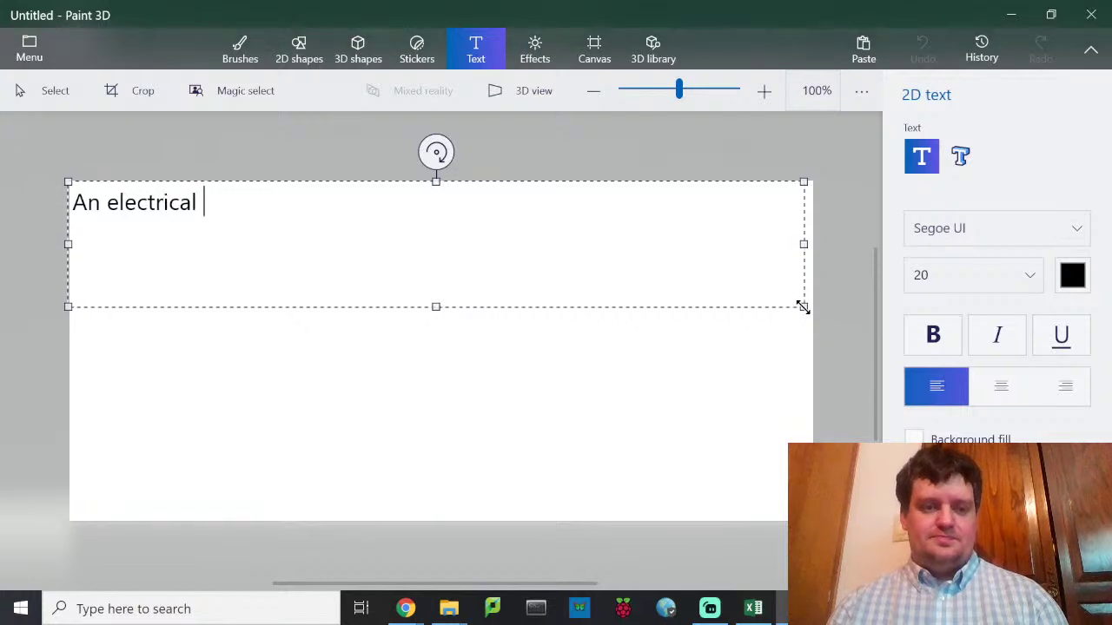
type("component experi")
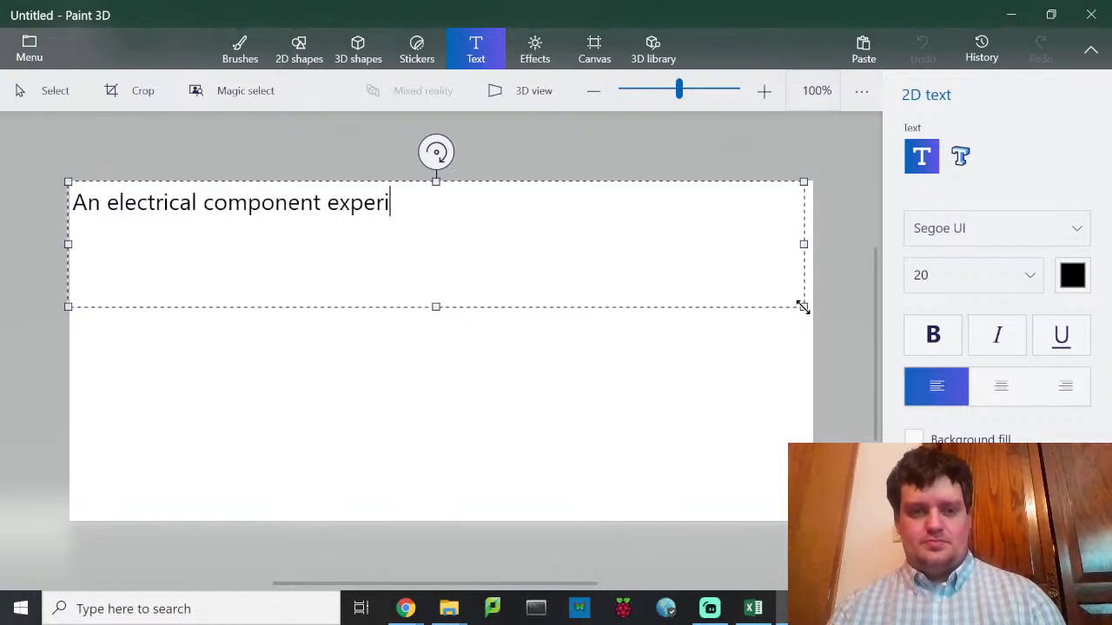
type("ences")
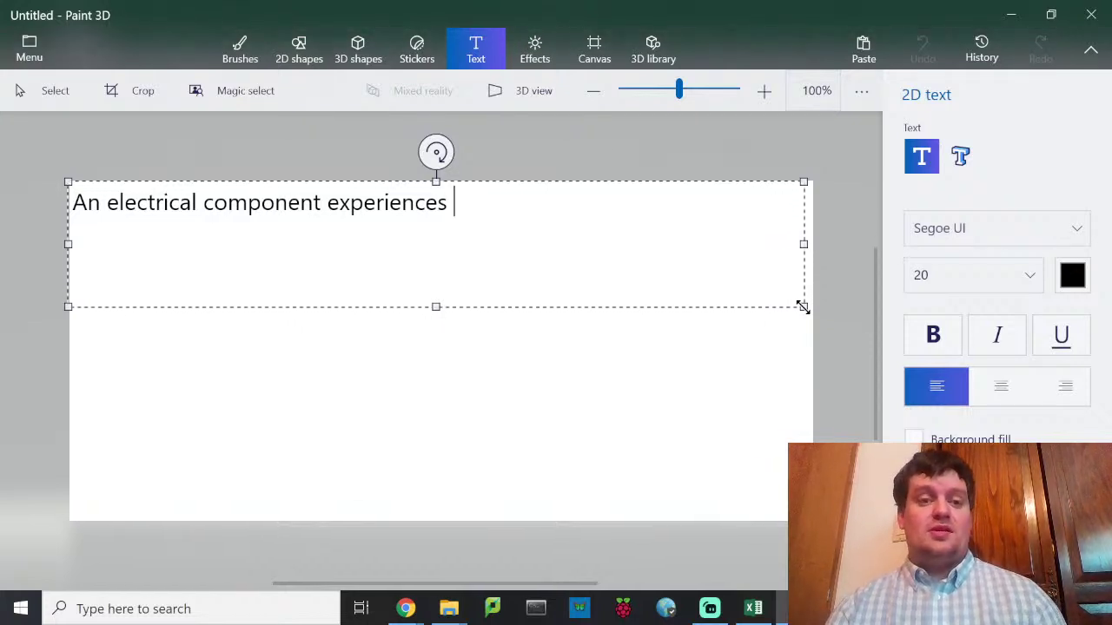
type("12.5W ")
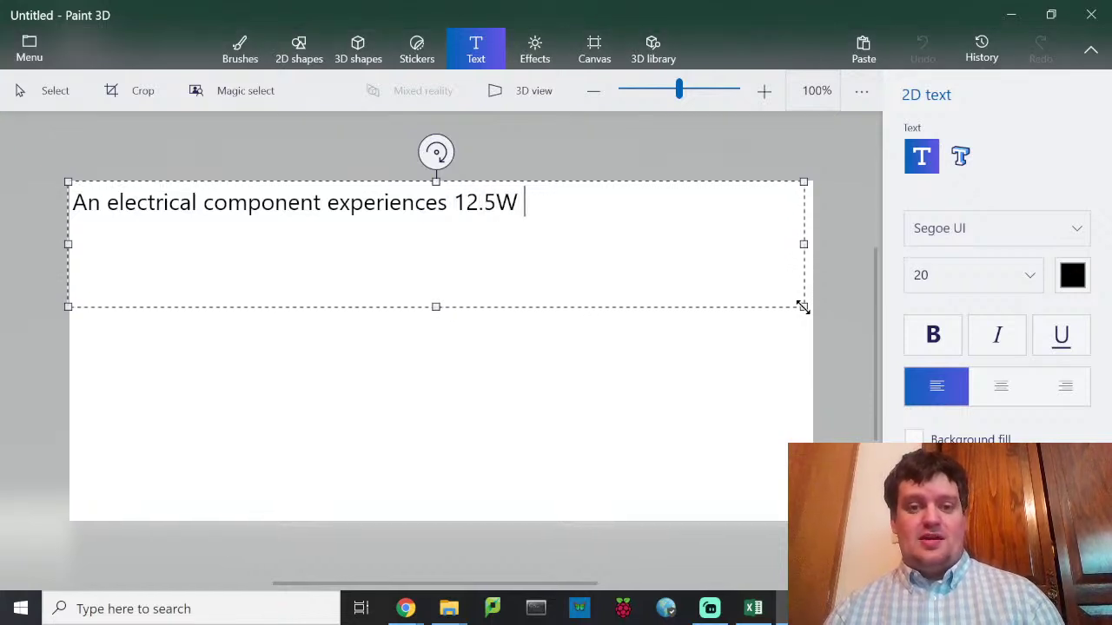
type("of power")
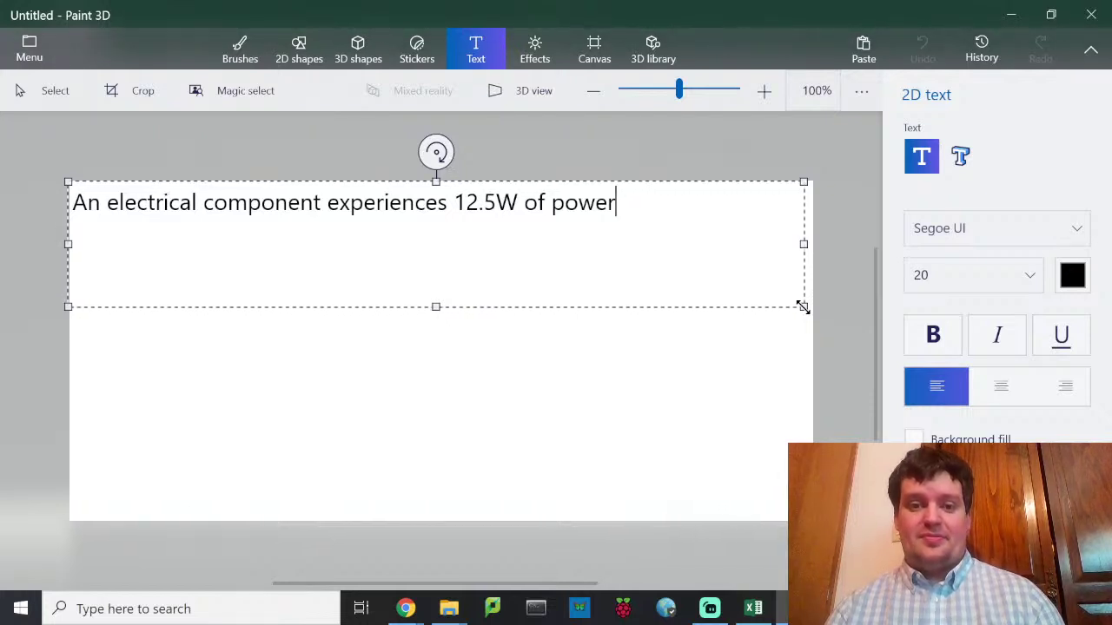
type(" and op")
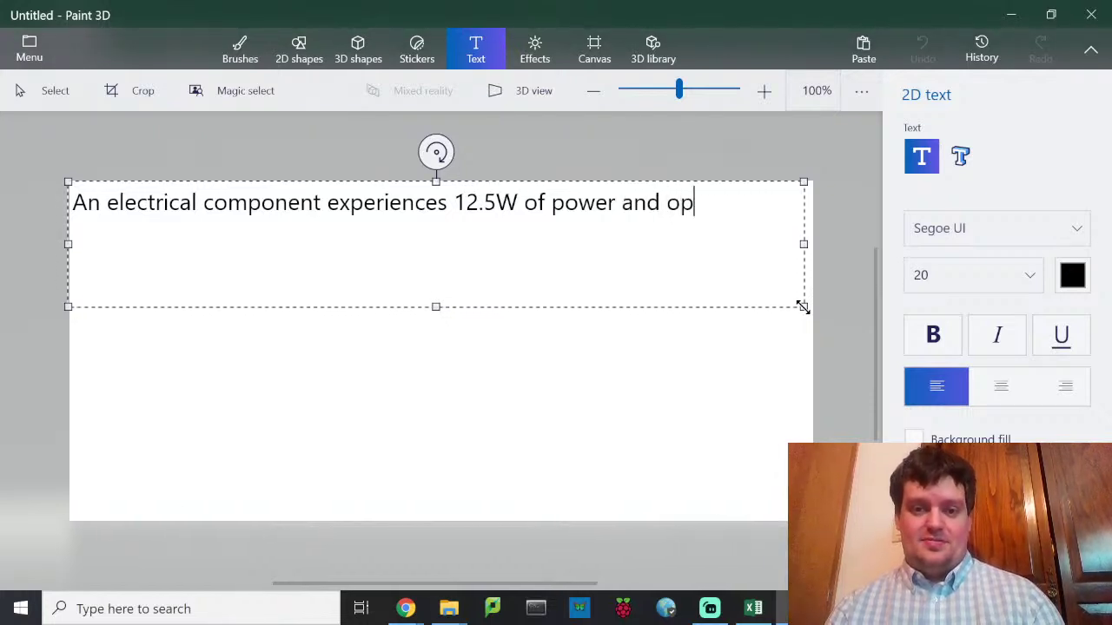
type("erates at ")
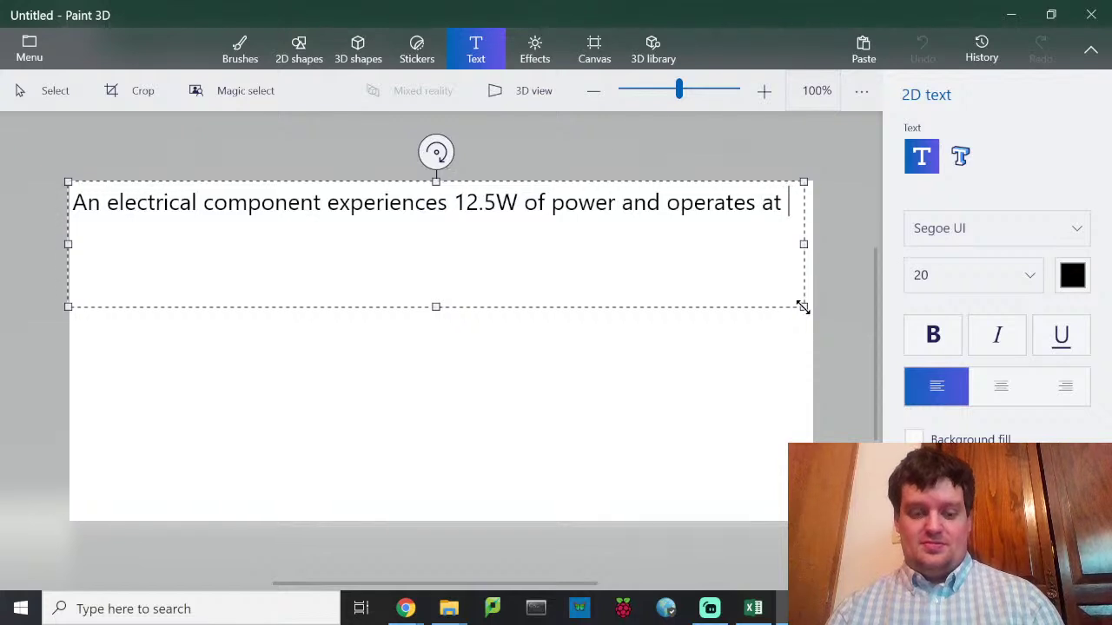
type("5 V")
key("BackSpace")
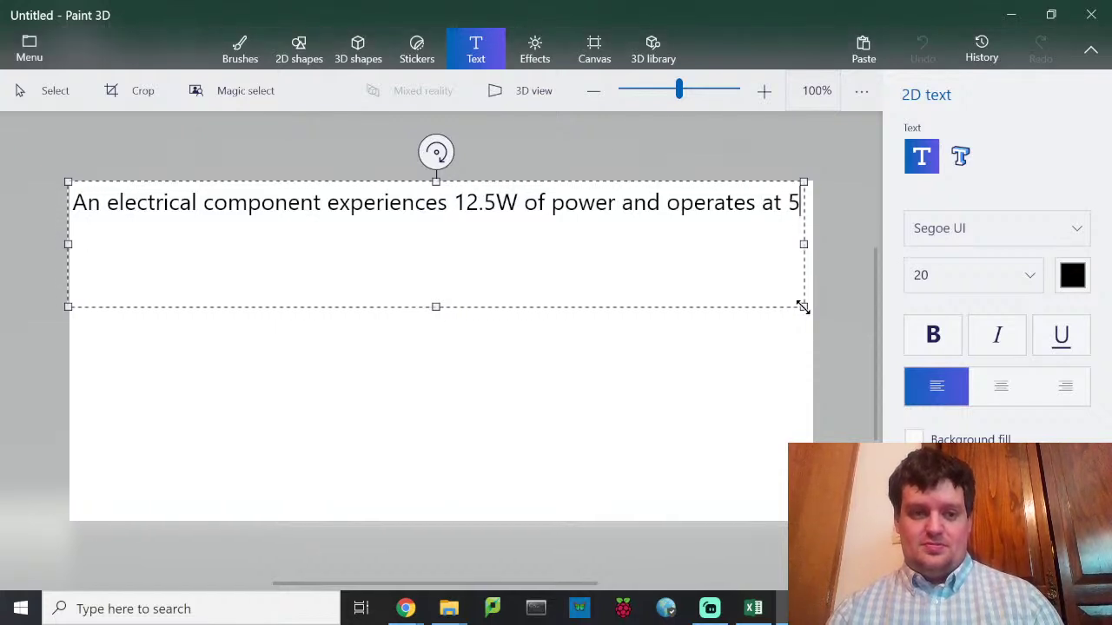
type("Volts")
key("BackSpace")
Step: Complete the problem text with ". How much current is going through the component?" and commit it to the canvas
type(". How m")
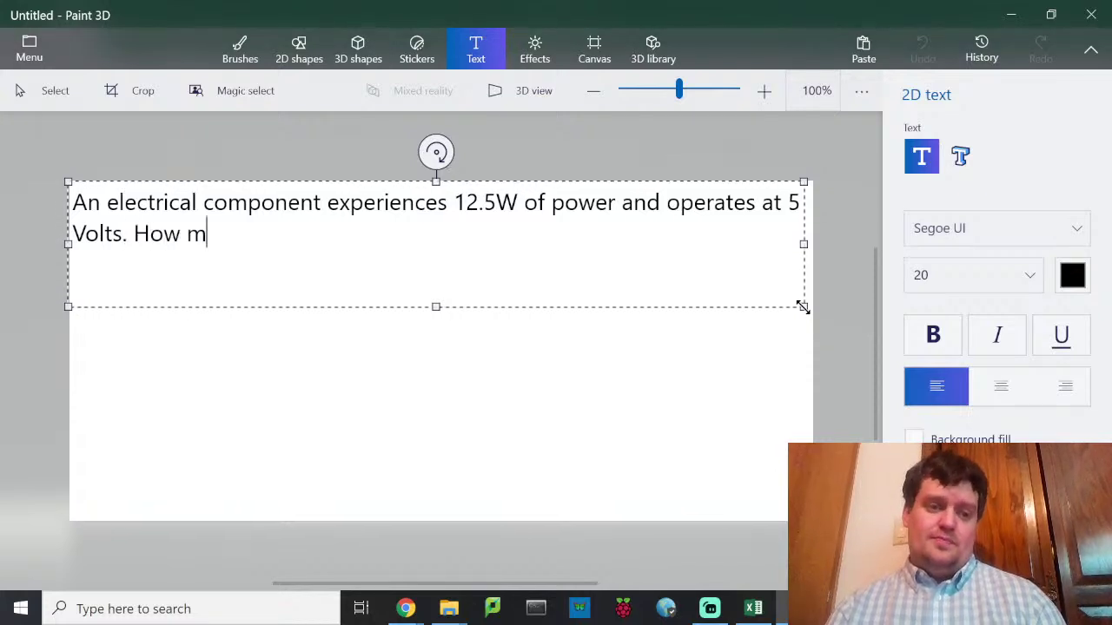
type("uch current d")
type("oes")
key("BackSpace")
key("BackSpace")
key("BackSpace")
key("BackSpace")
key("BackSpace")
type("is going through the component?")
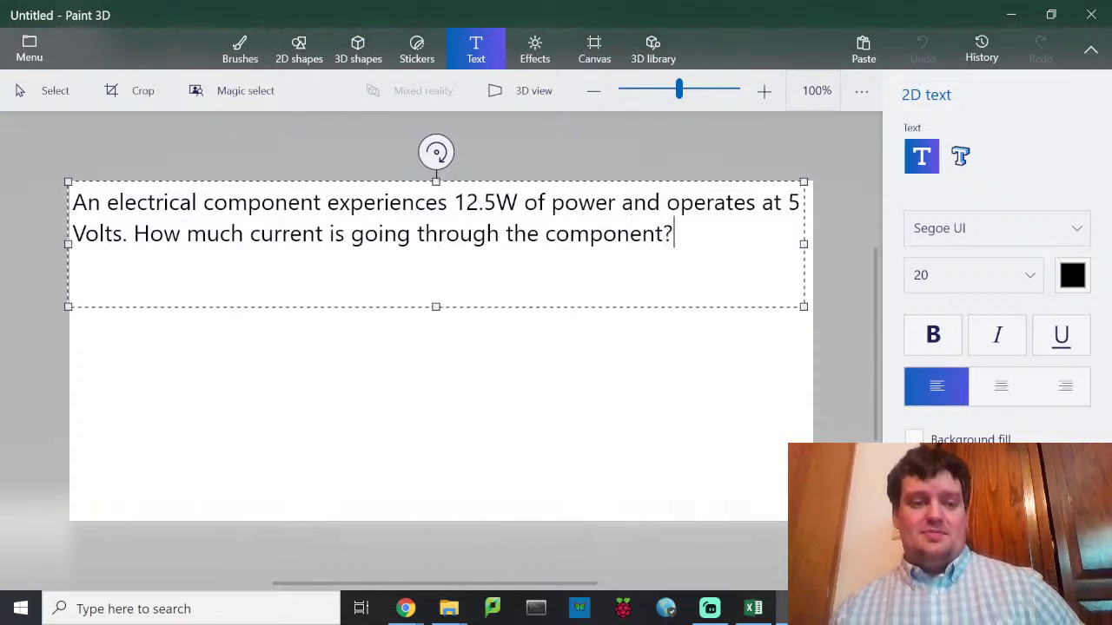
left_click(26, 275)
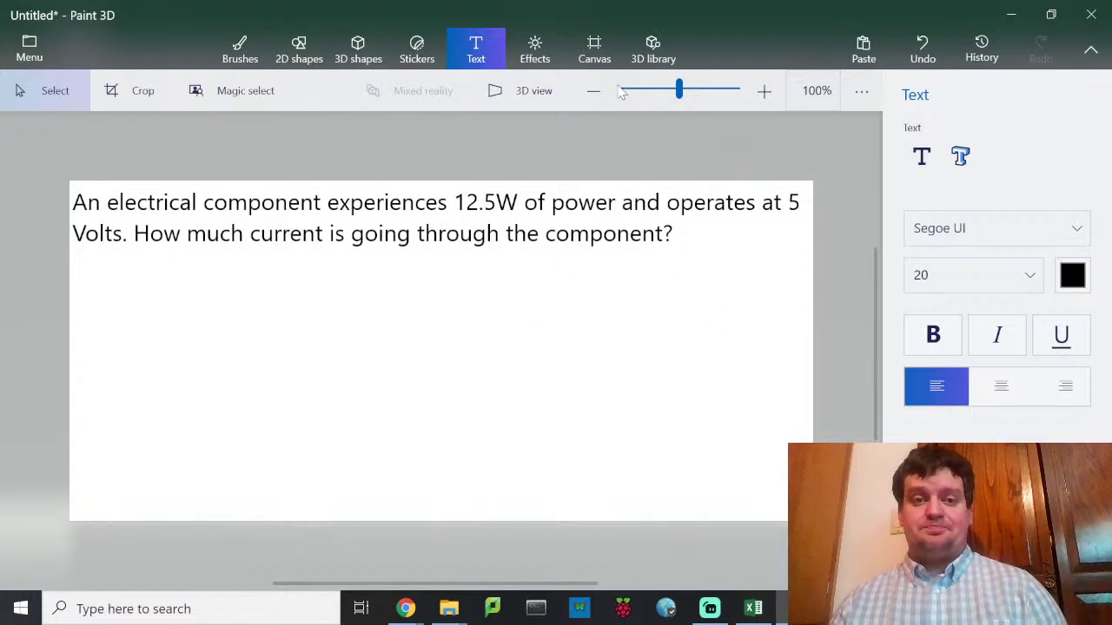
Step: Start handwriting the solution below the problem text with a vertical stroke of the blue 5px Marker
left_click(236, 52)
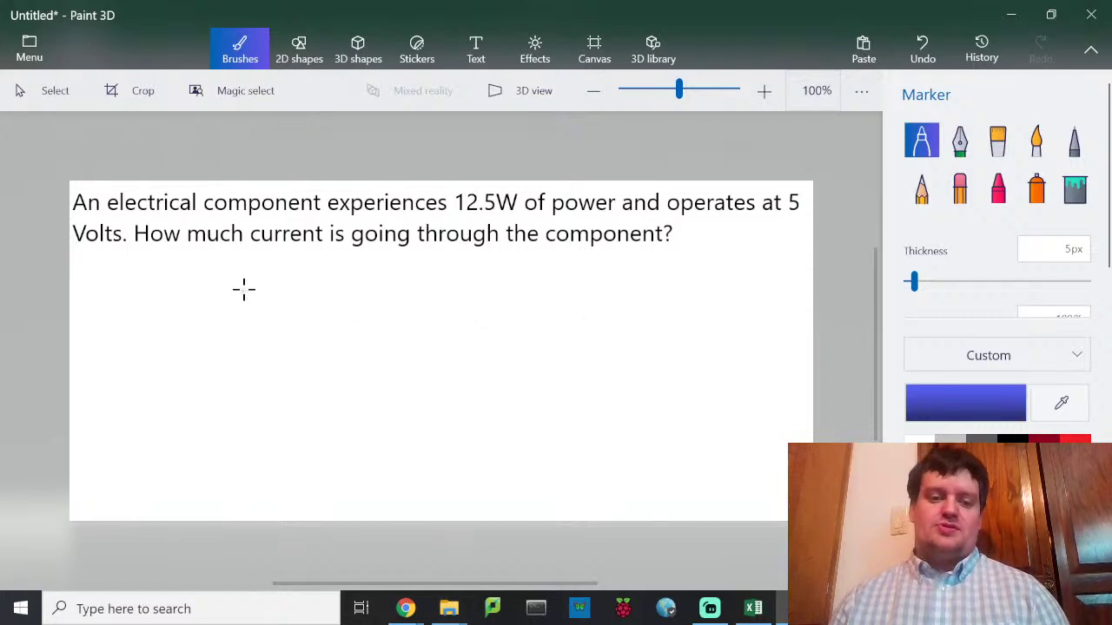
left_click_drag(264, 281, 266, 338)
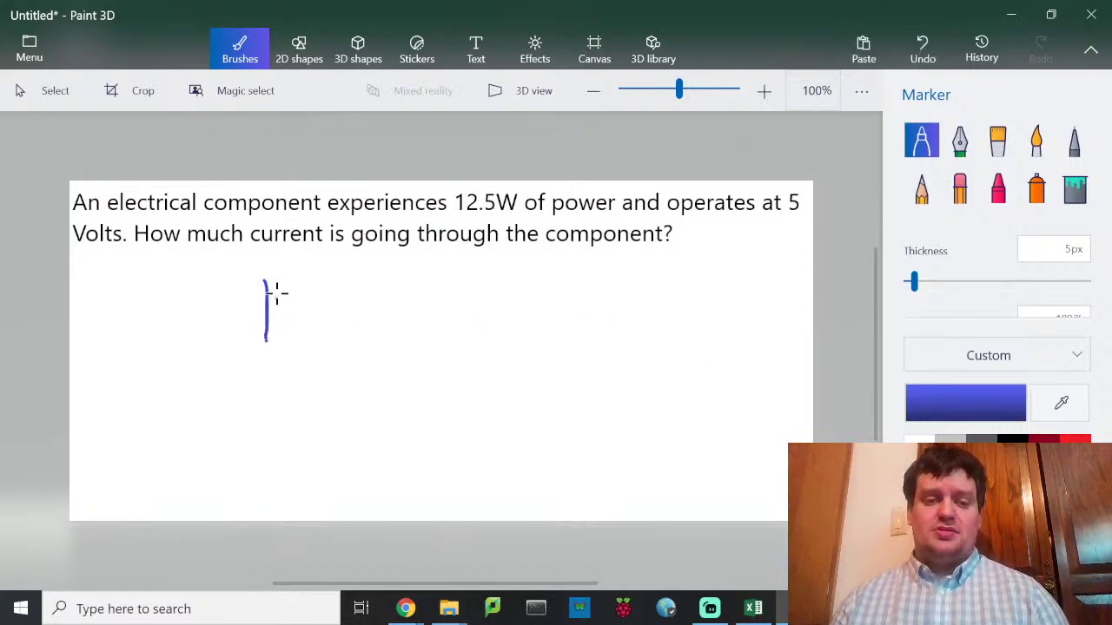